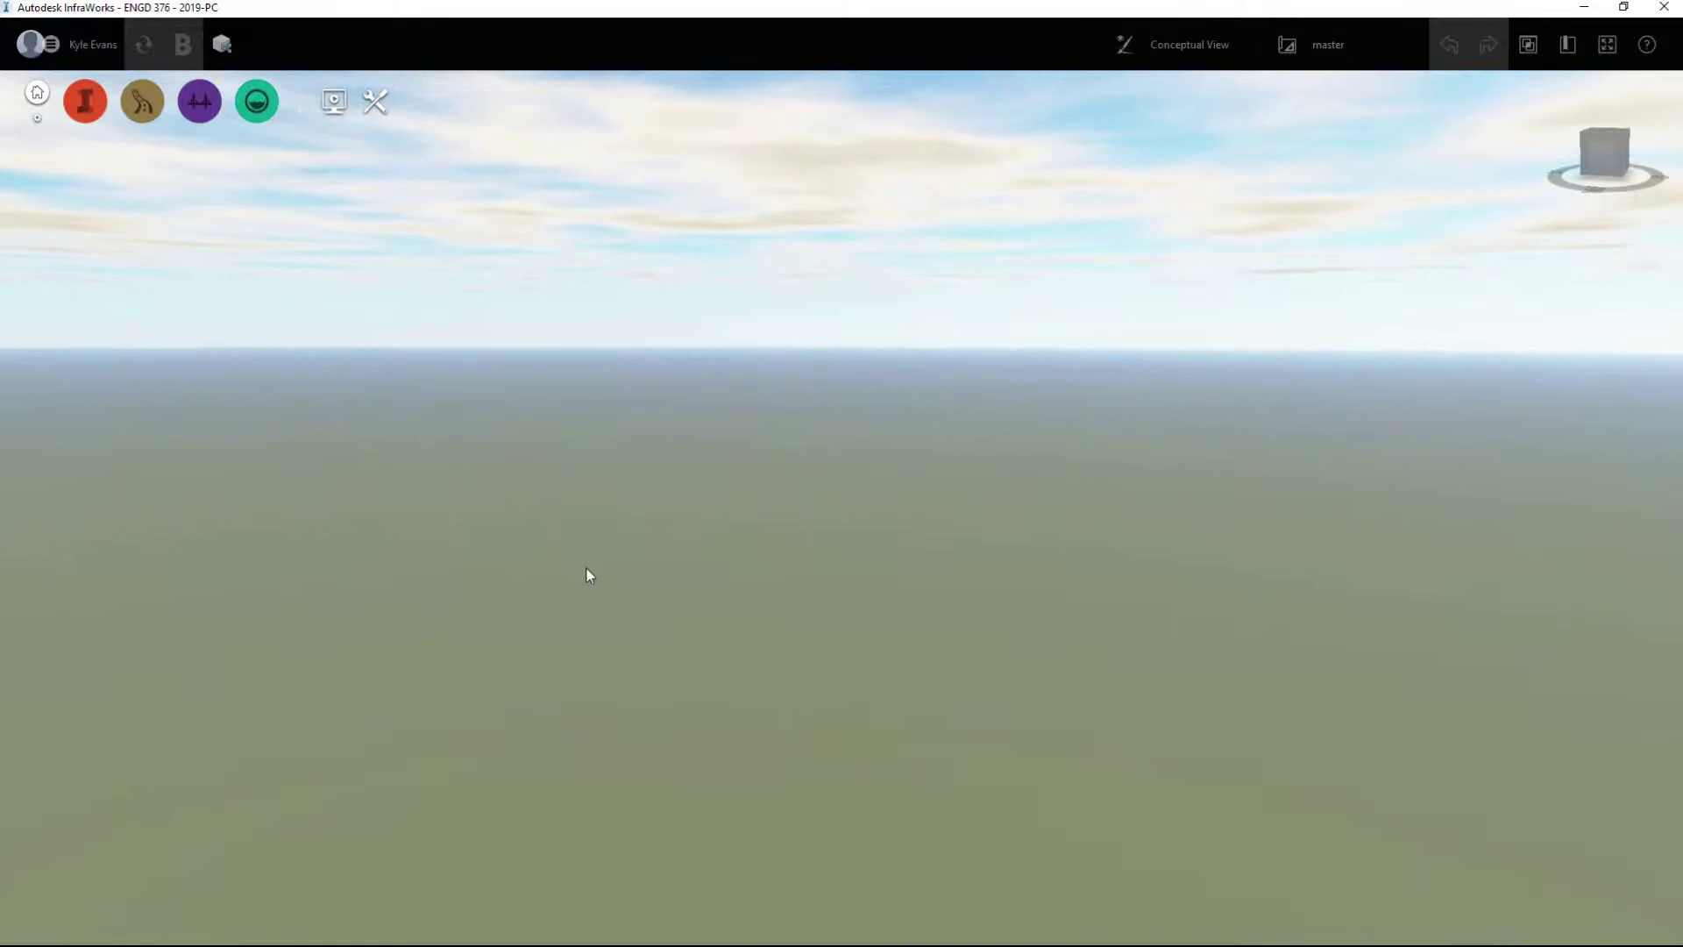
Bring the subdivision into view and examine its overall layout of roads, house rows and pond, leaving no building selected
middle_click_drag(529, 683, 939, 336, "shift")
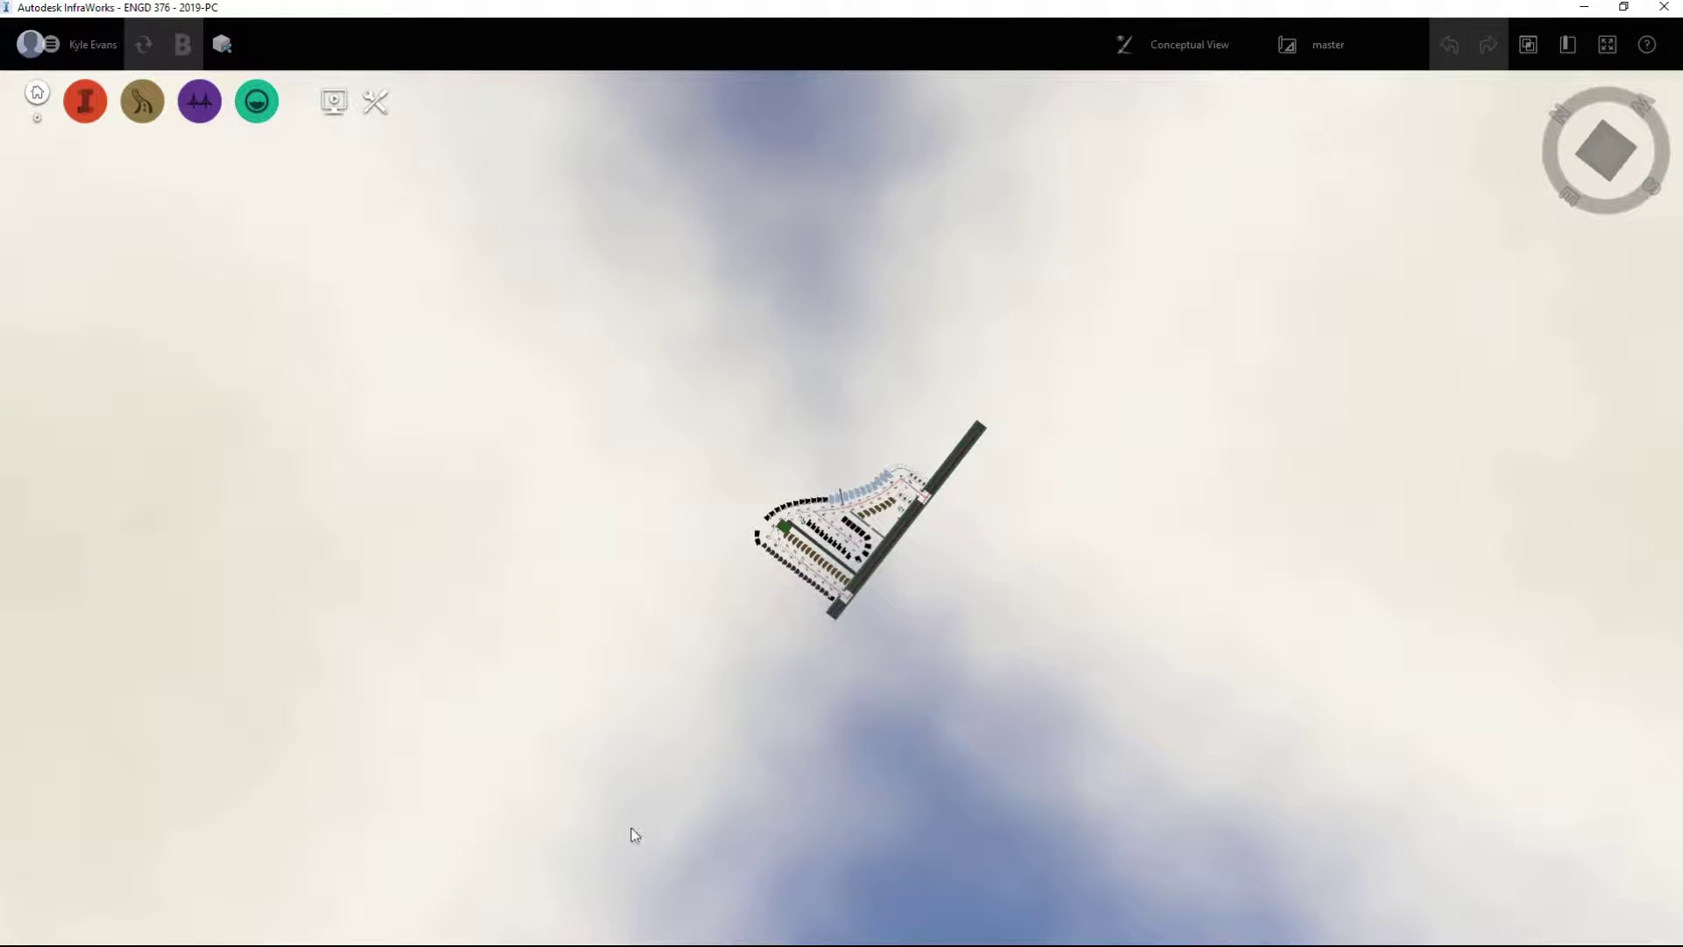
middle_click_drag(634, 833, 978, 562, "shift")
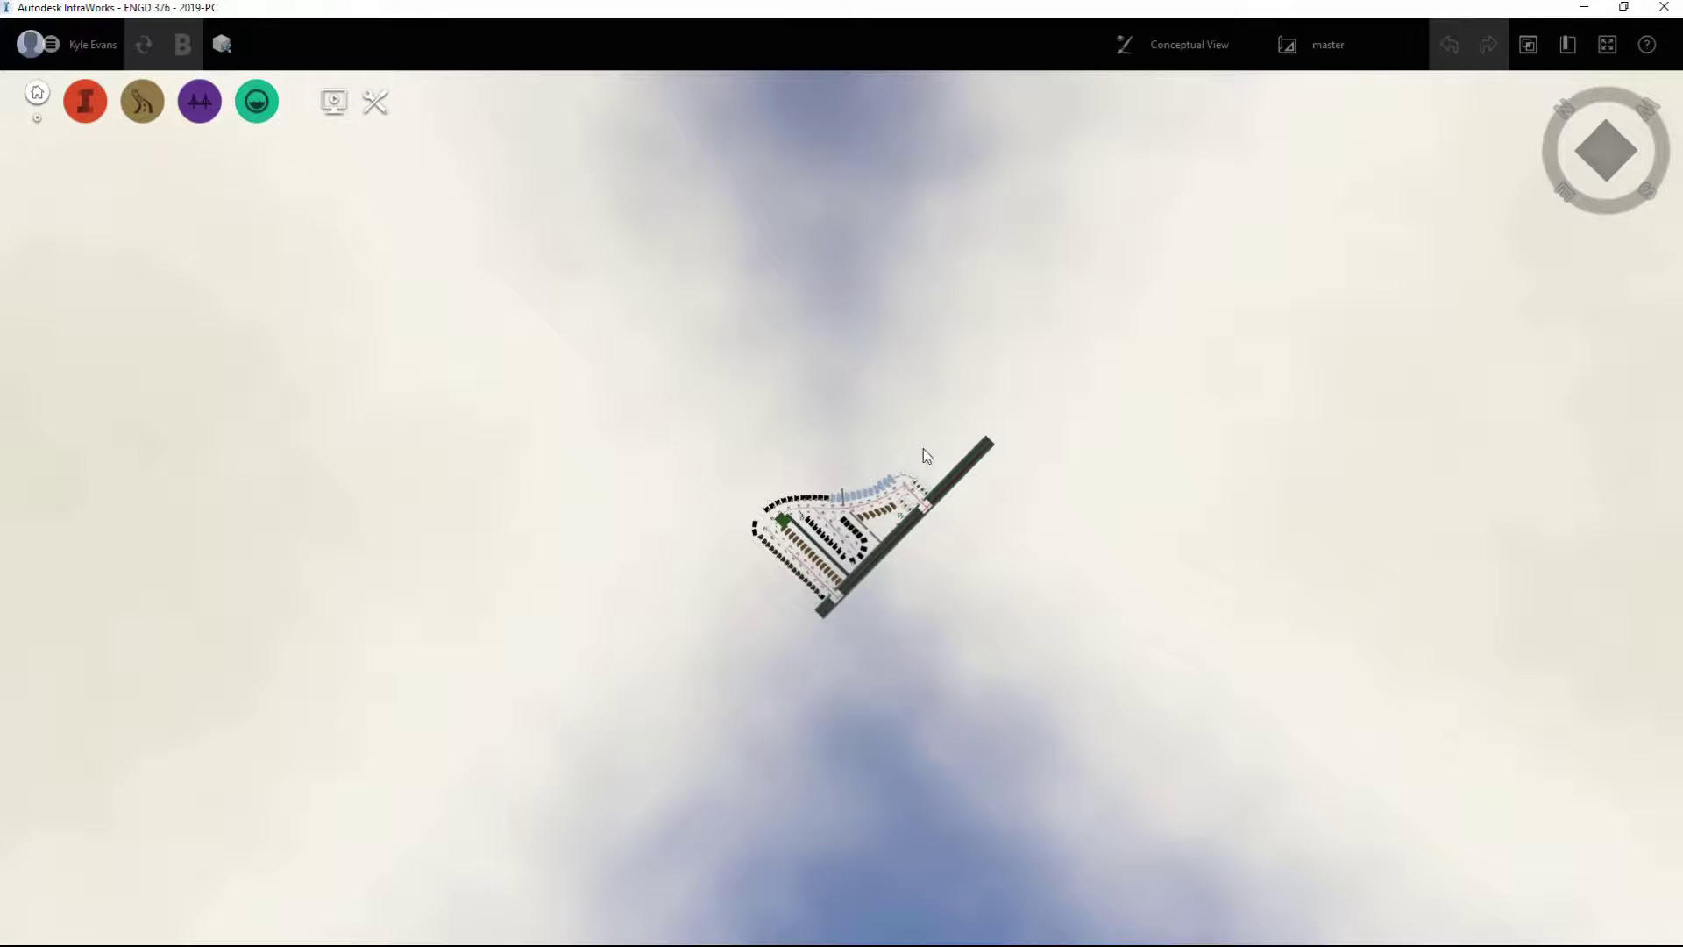
middle_click_drag(653, 379, 786, 446, "shift")
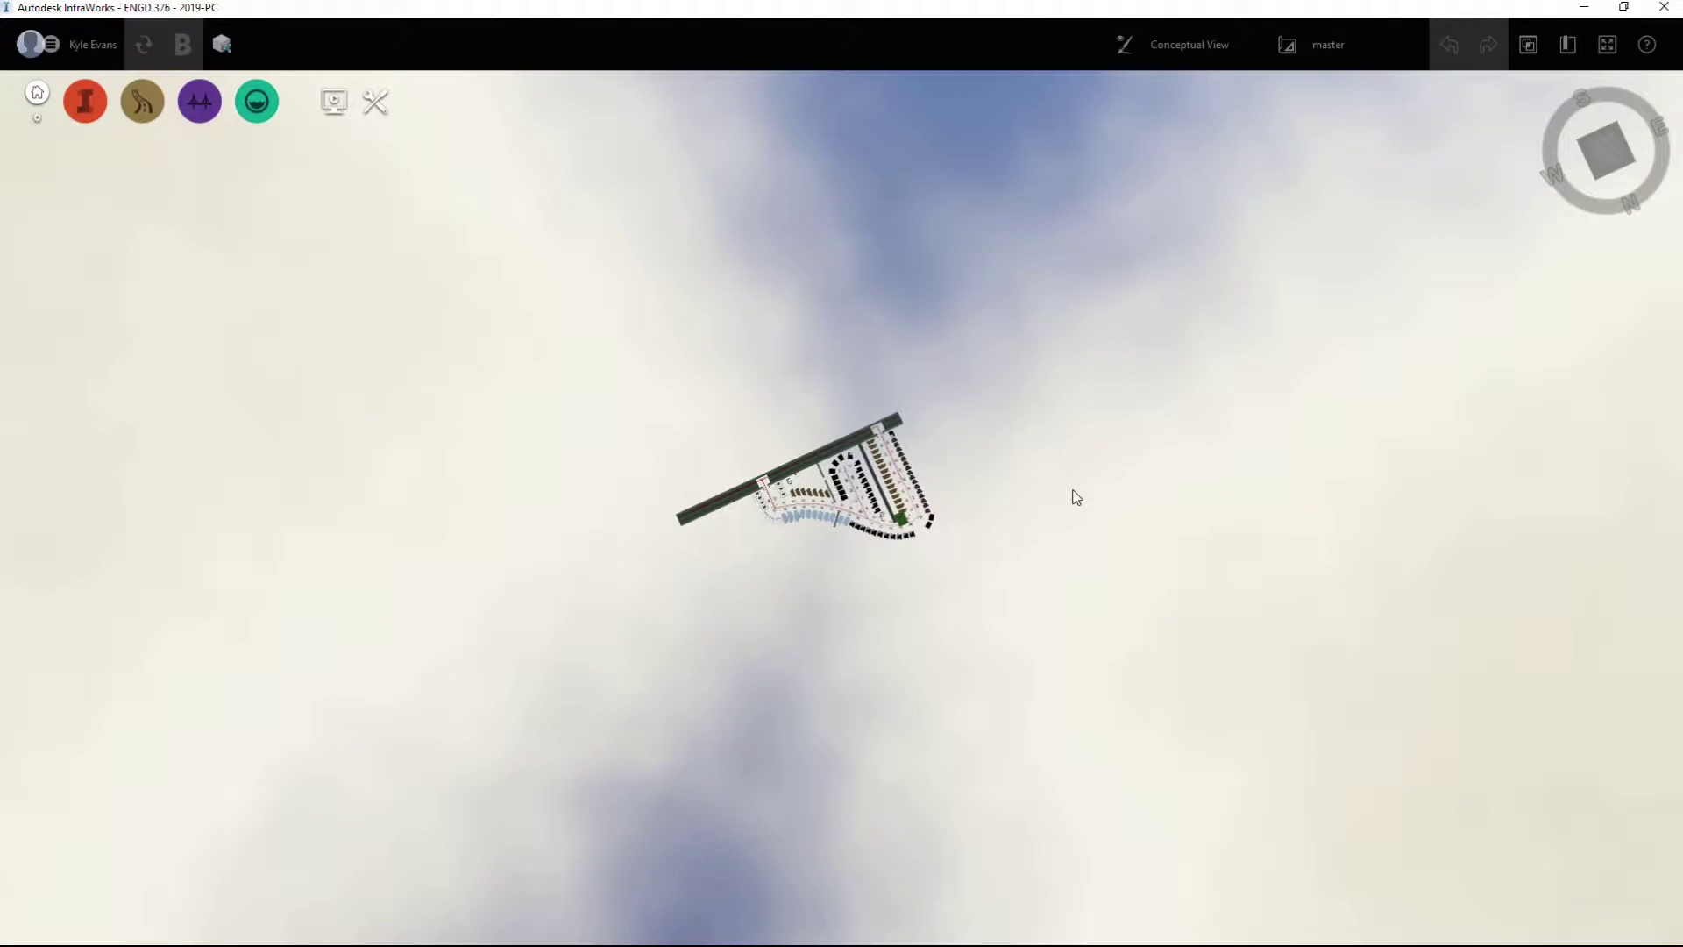
double_click(841, 459)
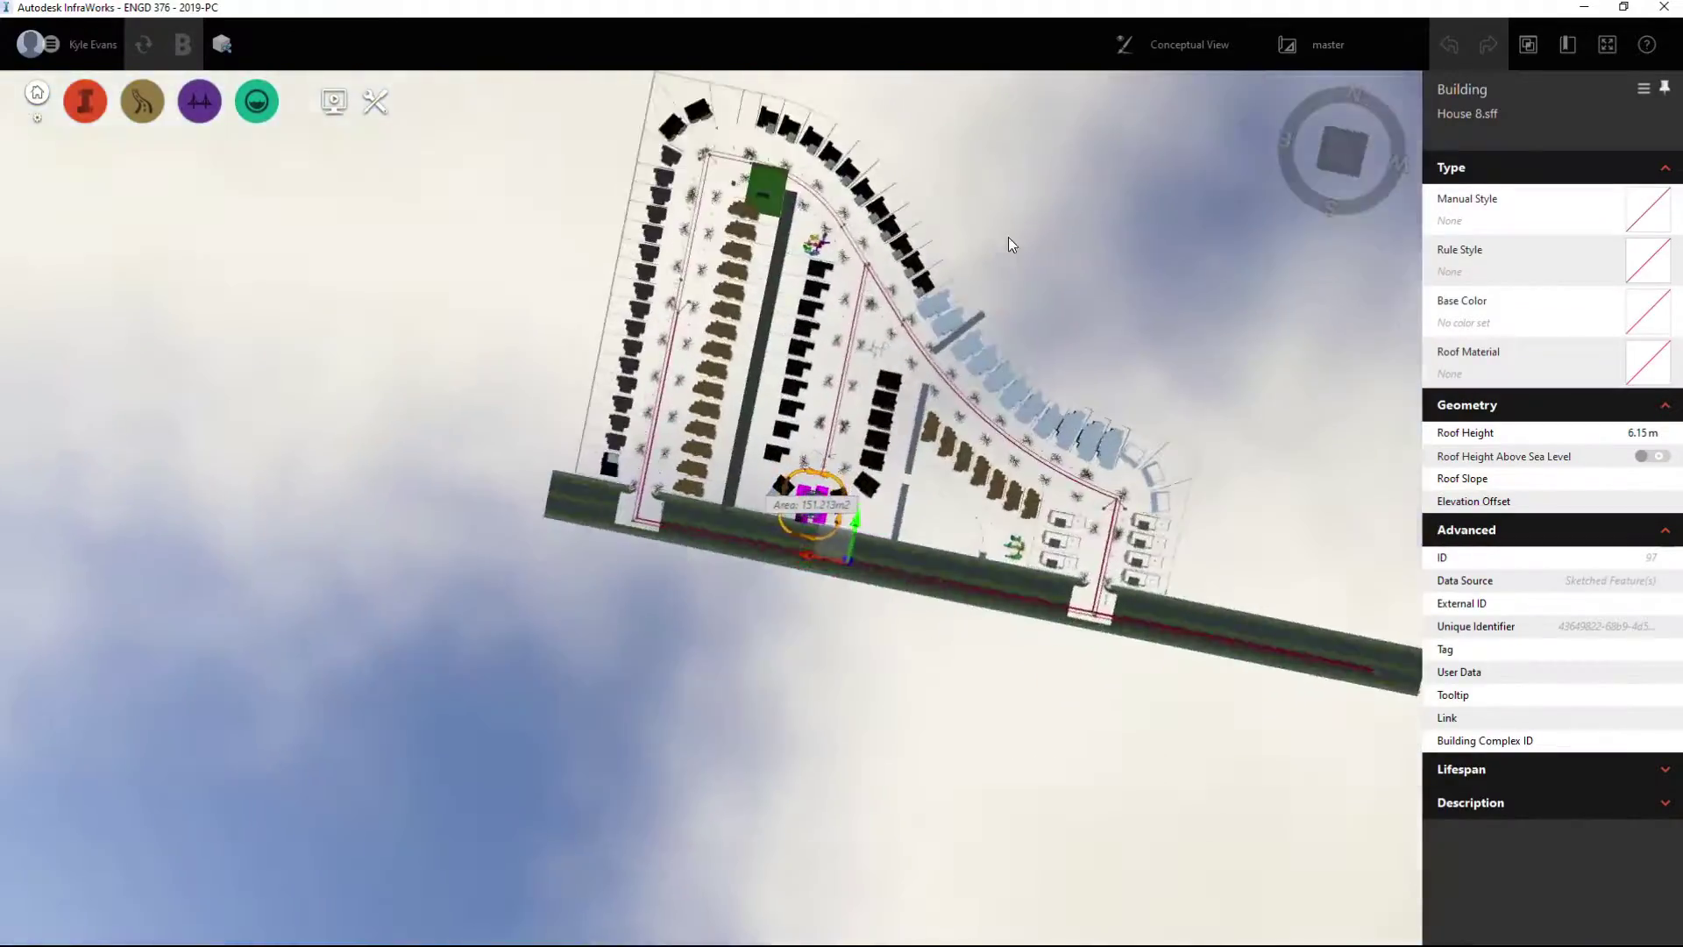
middle_click_drag(750, 134, 738, 600, "shift")
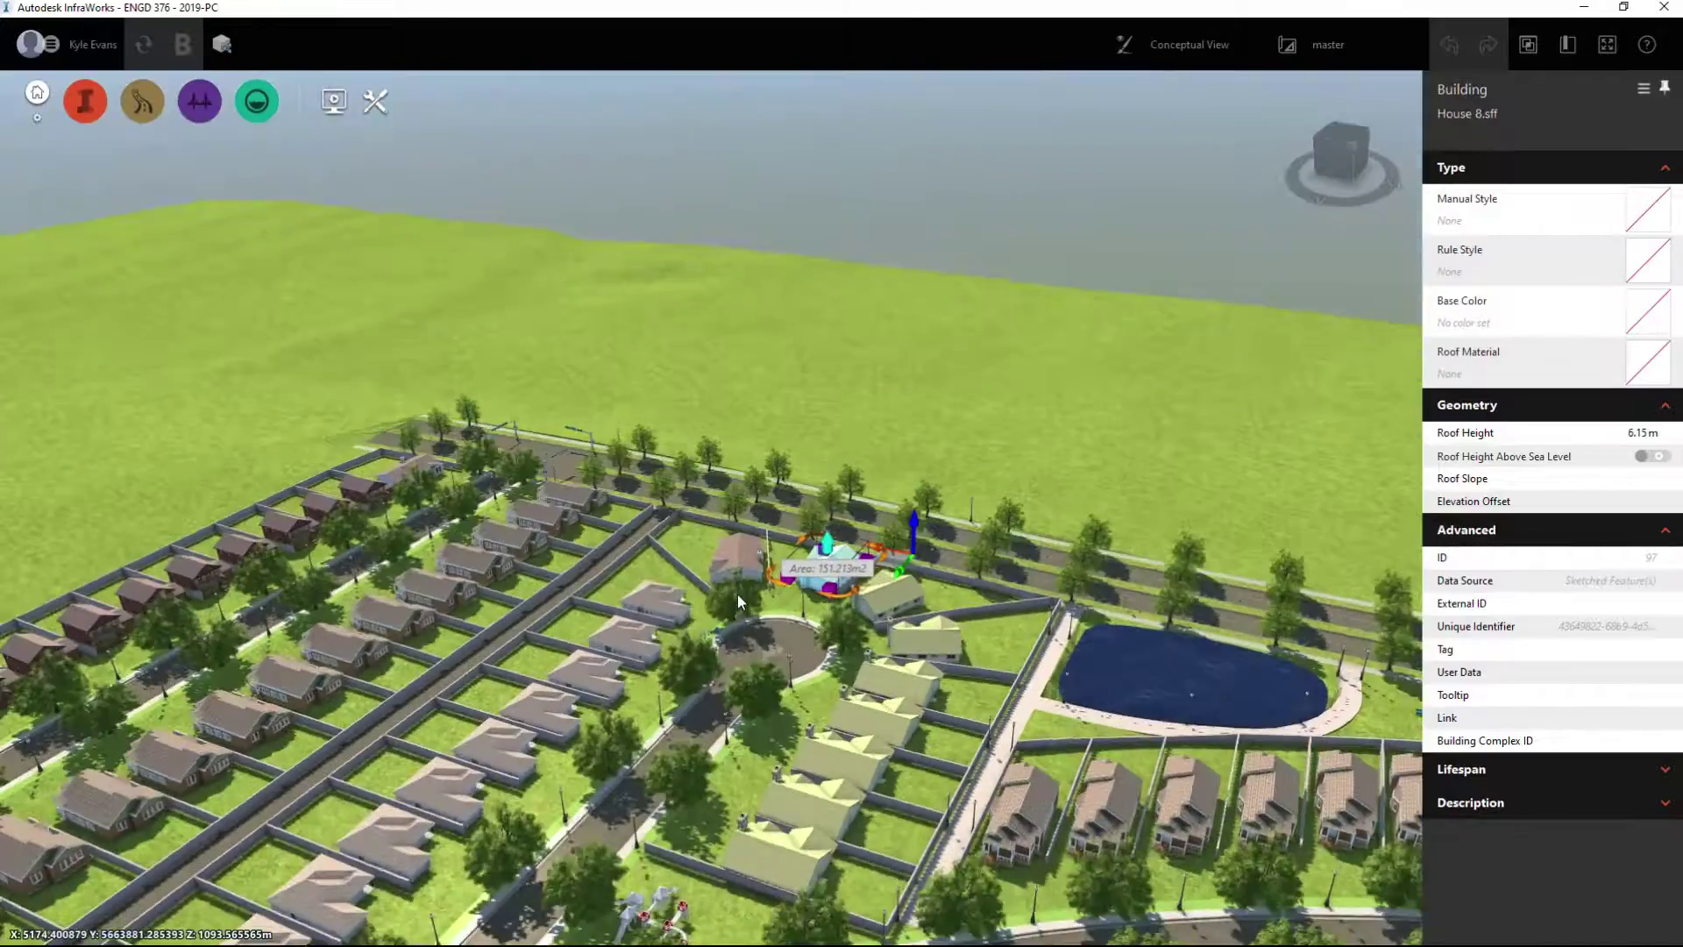
scroll(887, 524, "down", 4)
middle_click_drag(906, 465, 570, 144)
left_click_drag(950, 868, 412, 810)
key("Escape")
Examine the two-storey houses, boundary walls, trees and street lights around the road junction and along the curved street
middle_click_drag(729, 682, 806, 739)
left_click_drag(806, 739, 824, 748)
scroll(789, 780, "up", 2)
left_click_drag(761, 817, 1451, 86)
scroll(980, 691, "up", 2)
middle_click_drag(613, 605, 1003, 409)
middle_click_drag(395, 561, 479, 59)
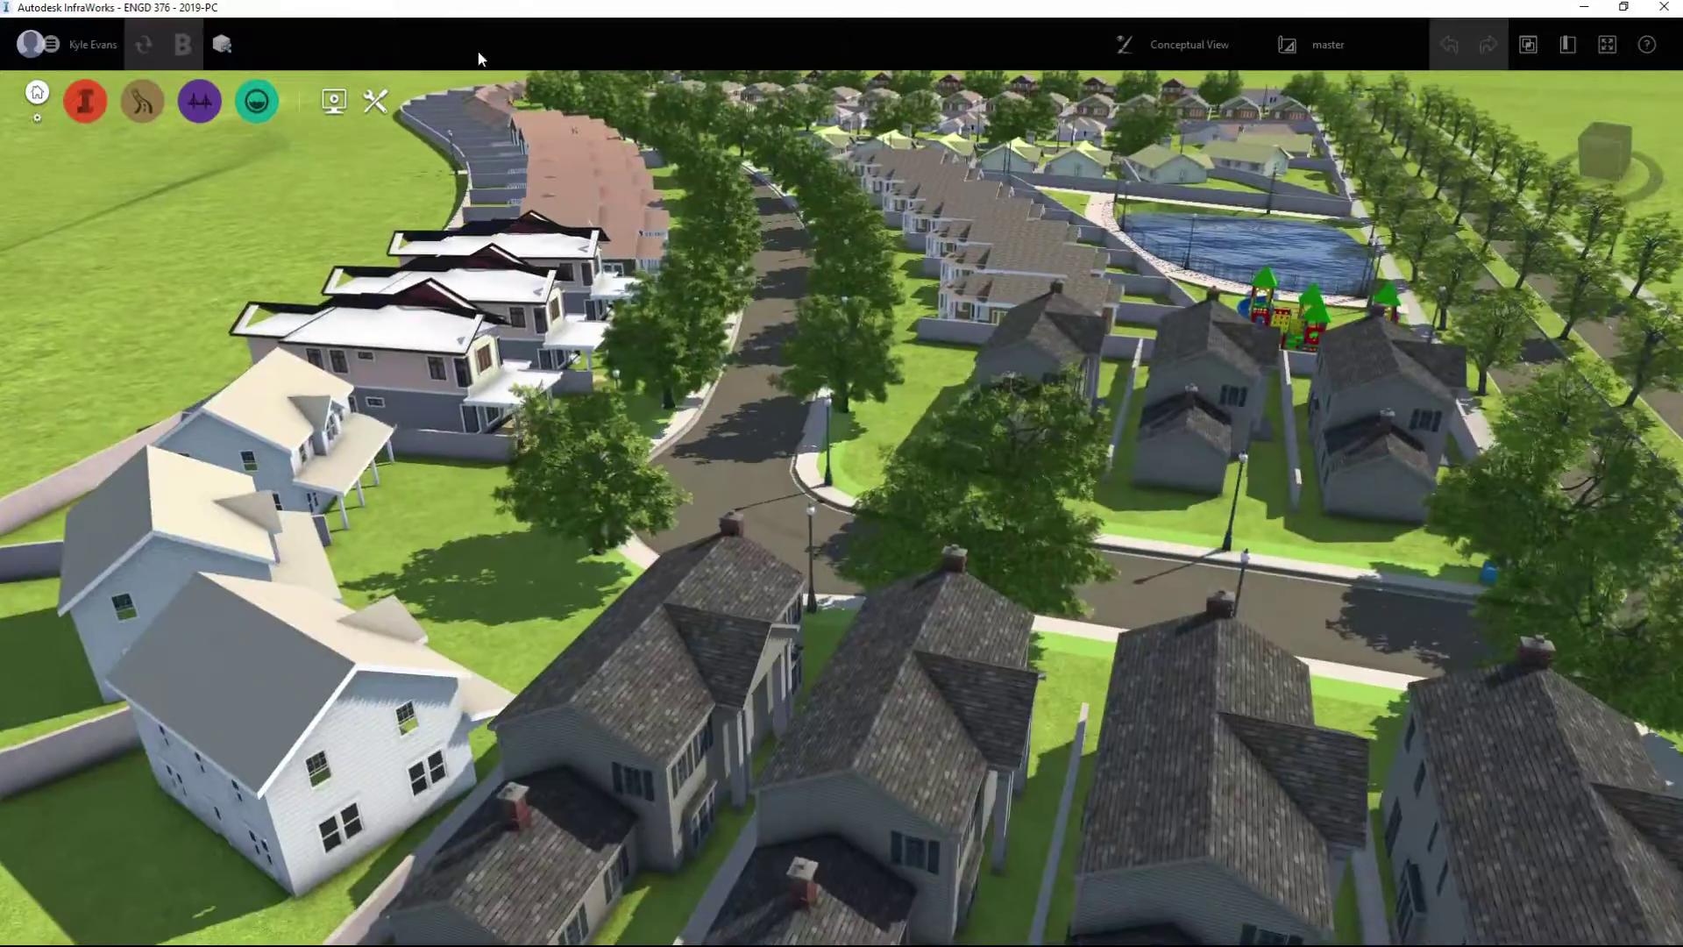
middle_click_drag(1456, 671, 1157, 508)
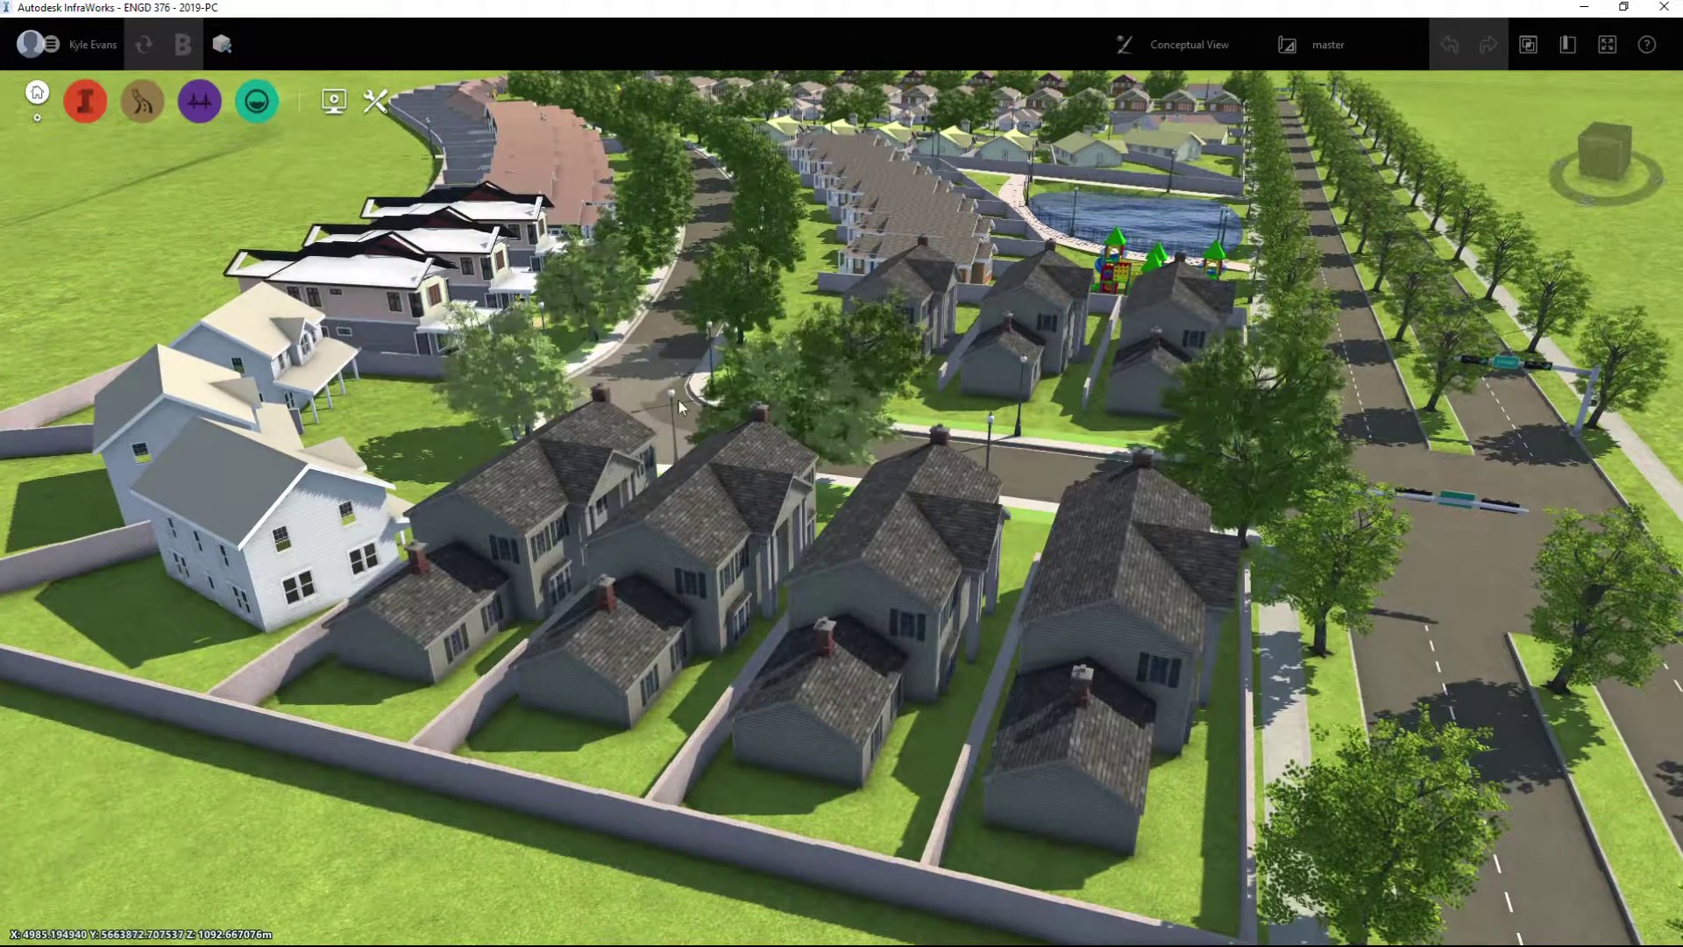
left_click_drag(391, 402, 865, 925)
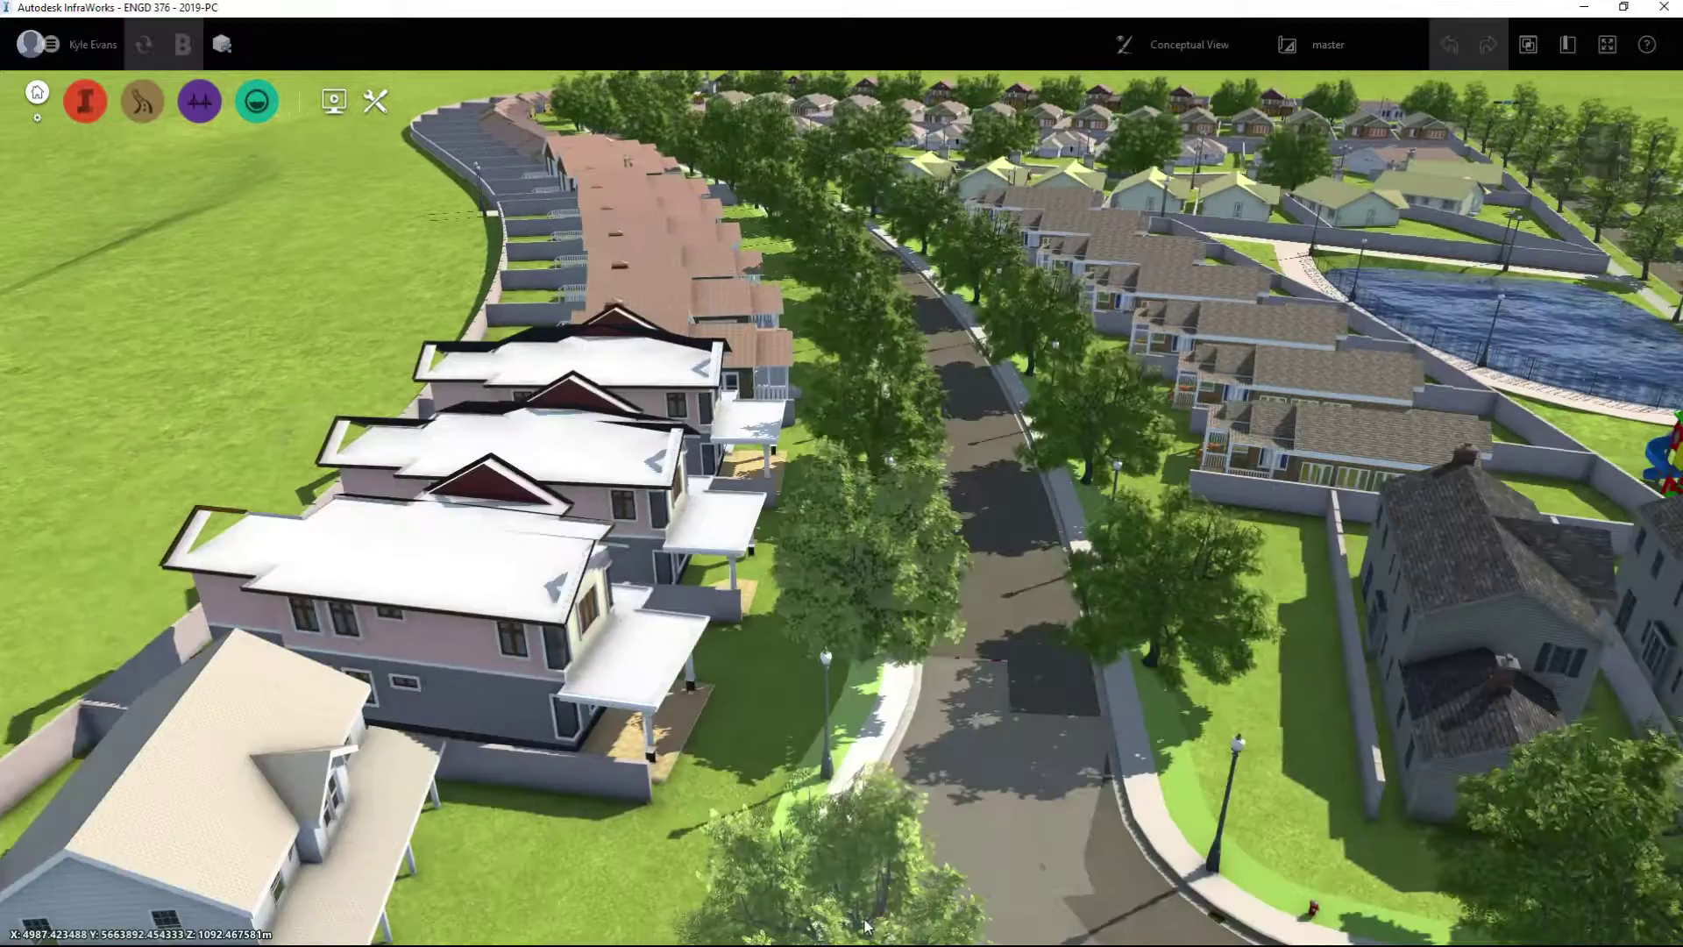
middle_click_drag(865, 926, 866, 945)
middle_click_drag(821, 561, 691, 606)
left_click_drag(934, 597, 1271, 625)
middle_click_drag(977, 561, 991, 728)
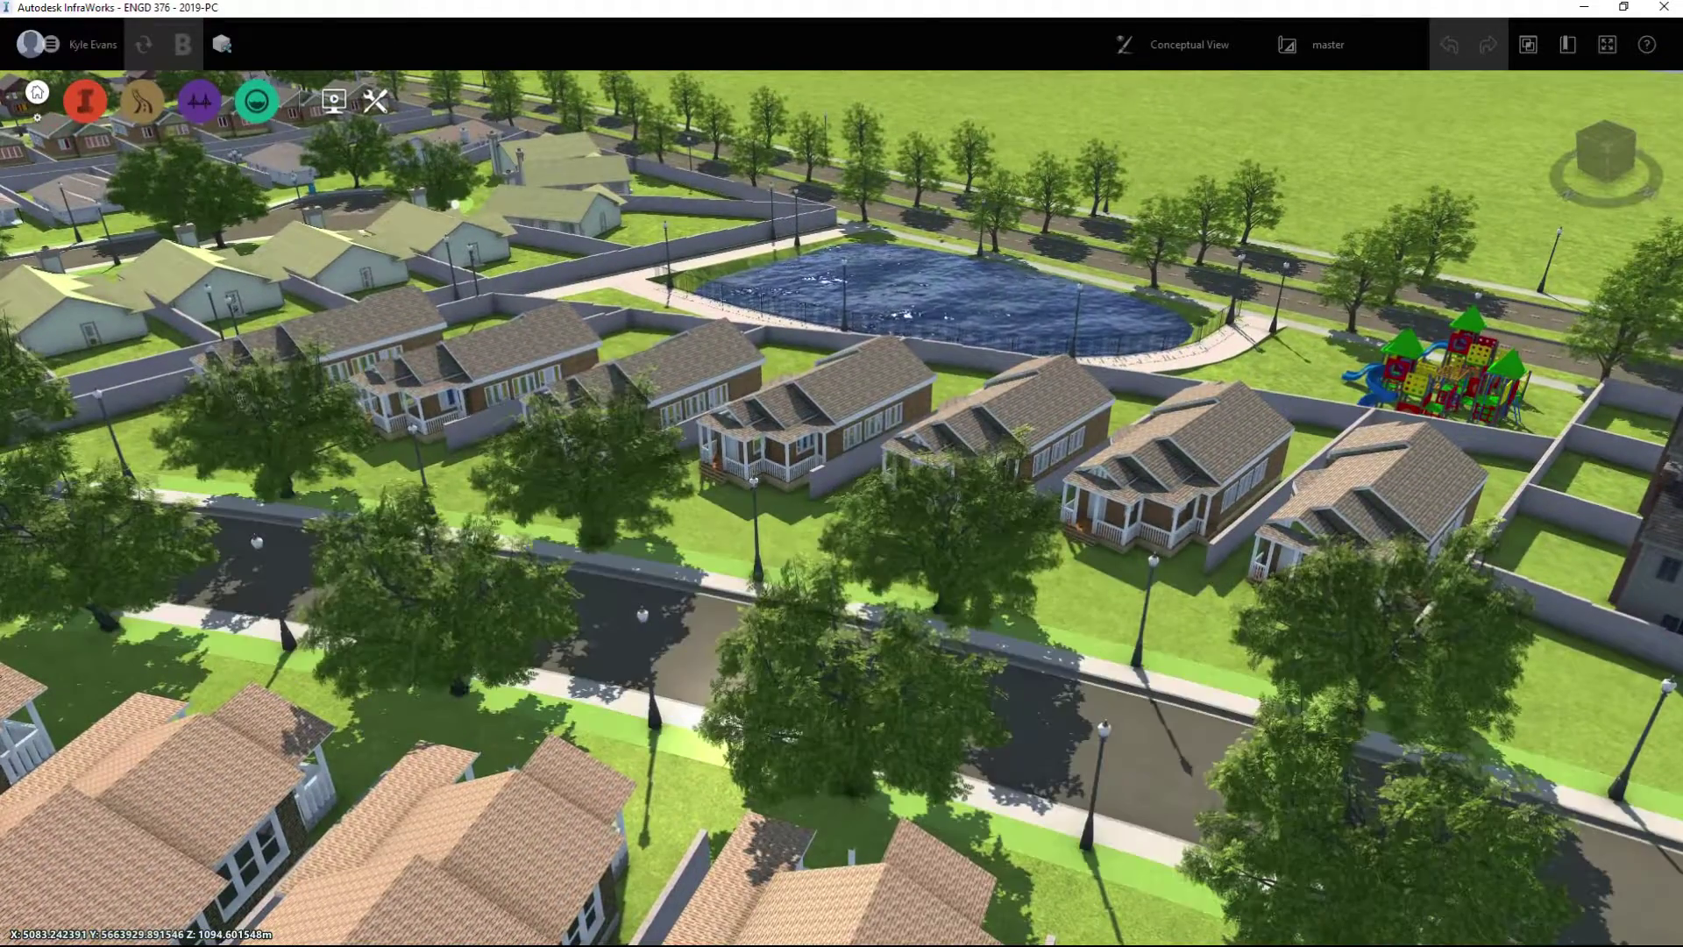
Examine the pond area, the fenced backyards and the cul-de-sac with its surrounding houses, trees and street lights
middle_click_drag(1194, 448, 1077, 604)
middle_click_drag(867, 557, 931, 814)
scroll(756, 615, "up", 2)
scroll(925, 613, "up", 2)
left_click_drag(931, 615, 517, 666)
middle_click_drag(1214, 658, 749, 554)
middle_click_drag(294, 789, 668, 888)
scroll(518, 681, "down", 1)
middle_click_drag(695, 620, 245, 860)
middle_click_drag(1140, 570, 561, 772)
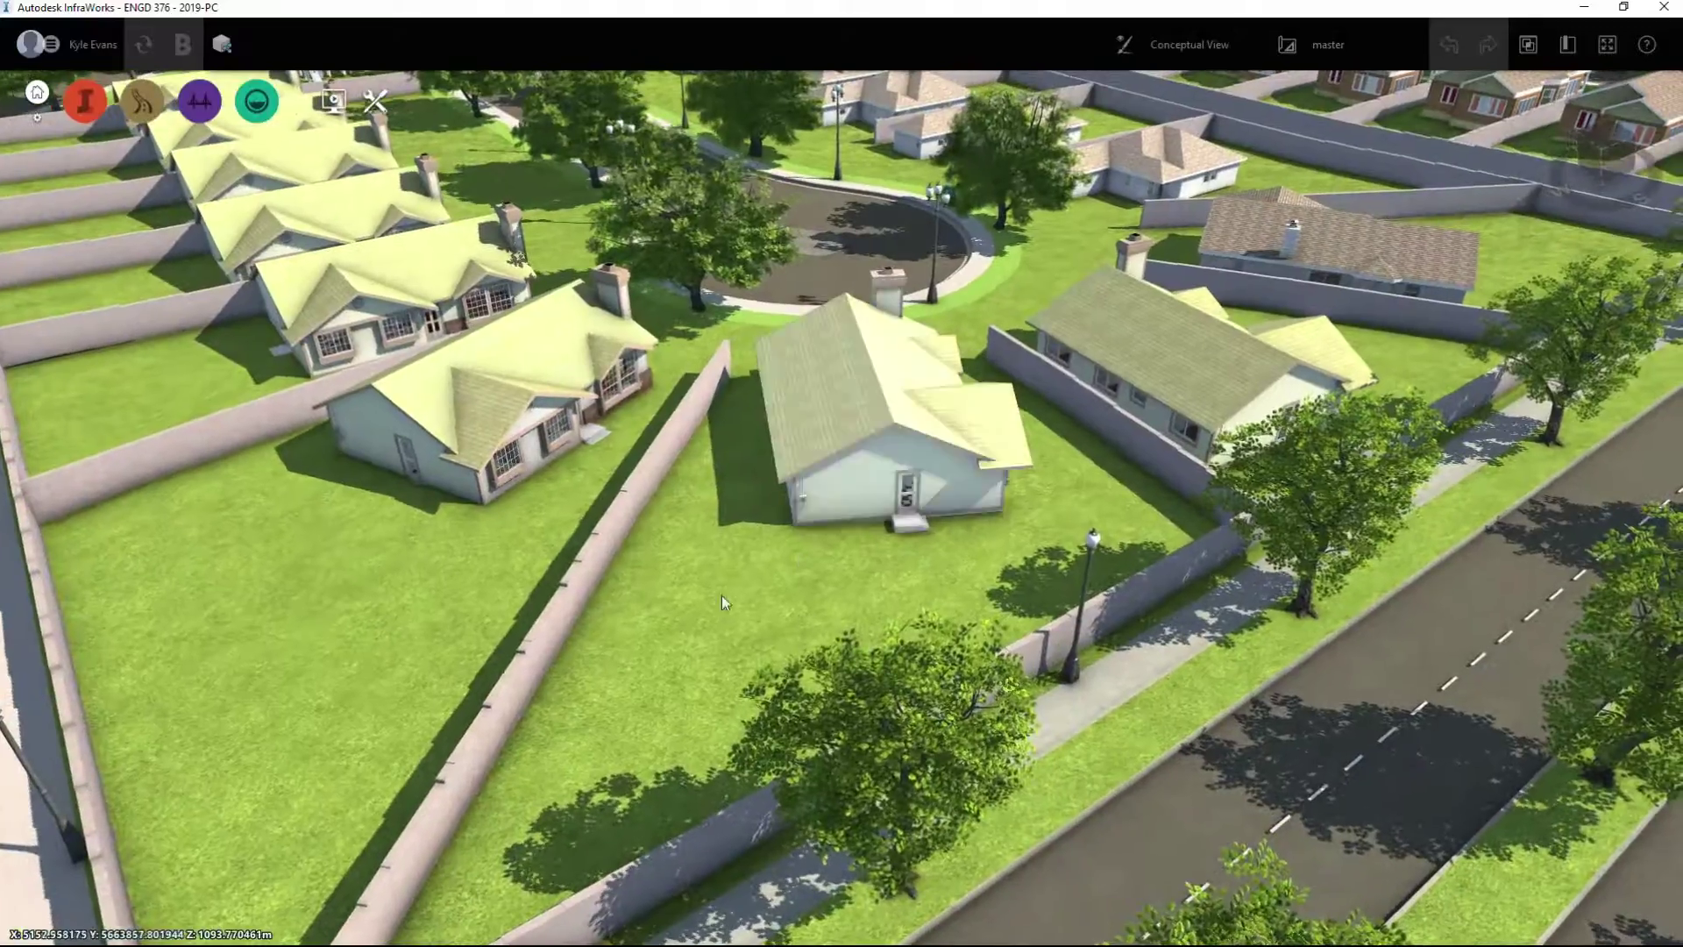
scroll(645, 745, "up", 4)
middle_click_drag(773, 510, 945, 749)
left_click_drag(945, 748, 767, 309)
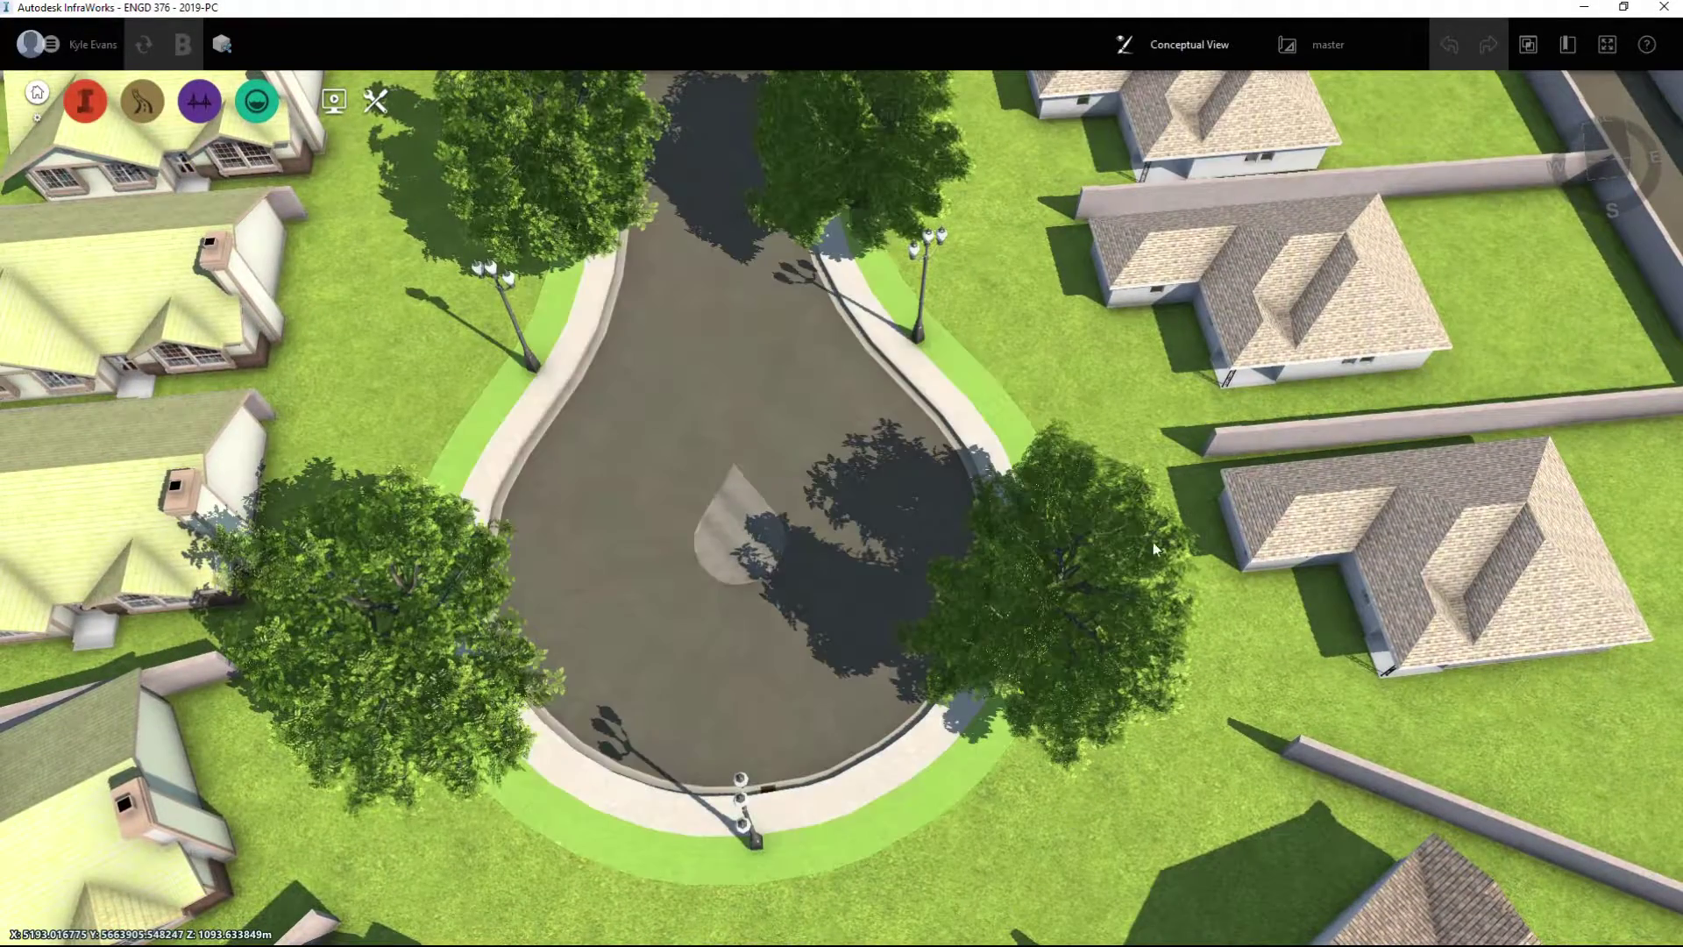
left_click_drag(1203, 761, 675, 530)
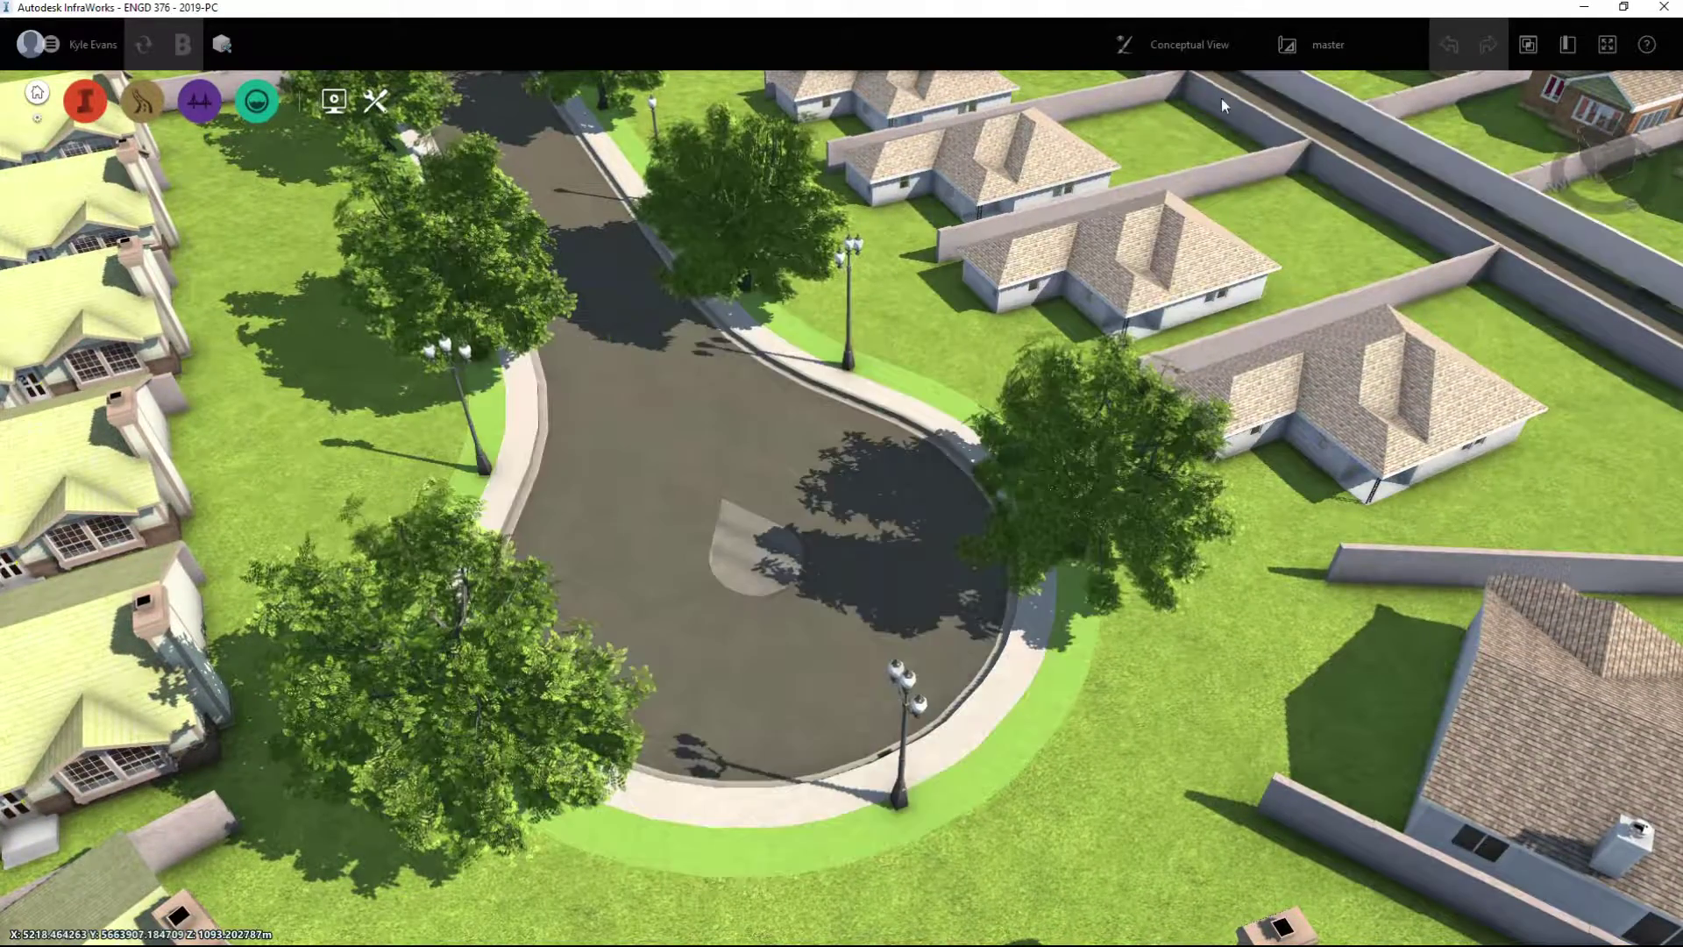
scroll(770, 577, "up", 3)
scroll(772, 502, "down", 4)
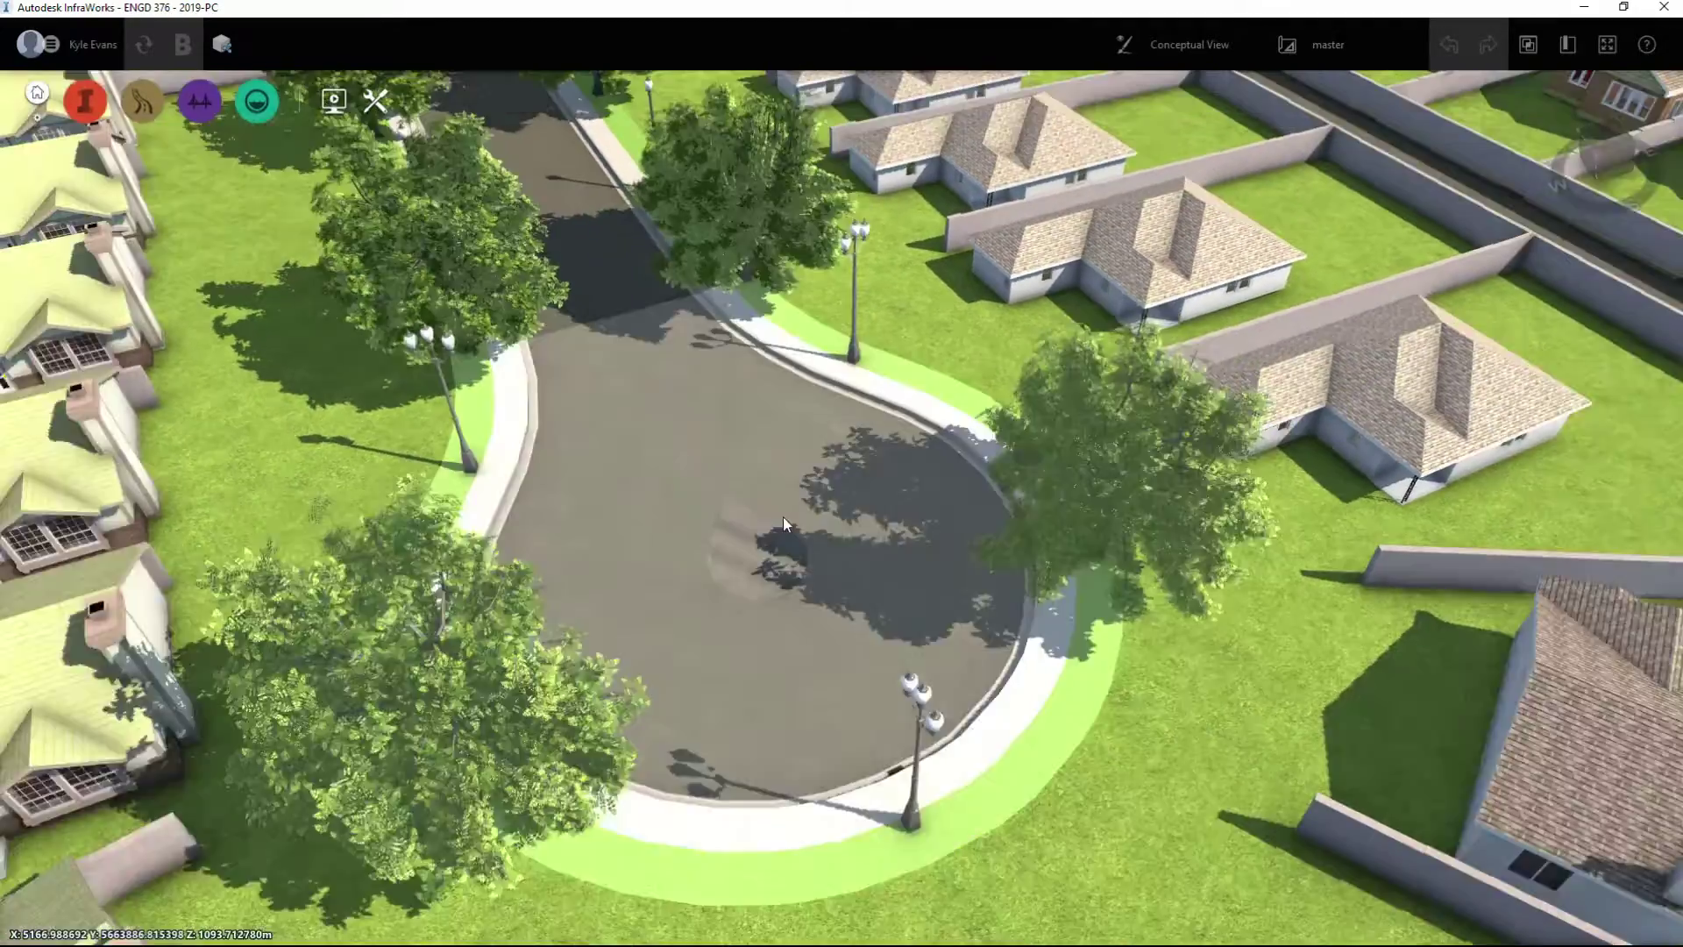
Examine the walled lane between the backyards, the street bend and the playgrounds at the far end of the subdivision
middle_click_drag(1140, 149, 897, 392)
middle_click_drag(1227, 355, 950, 432)
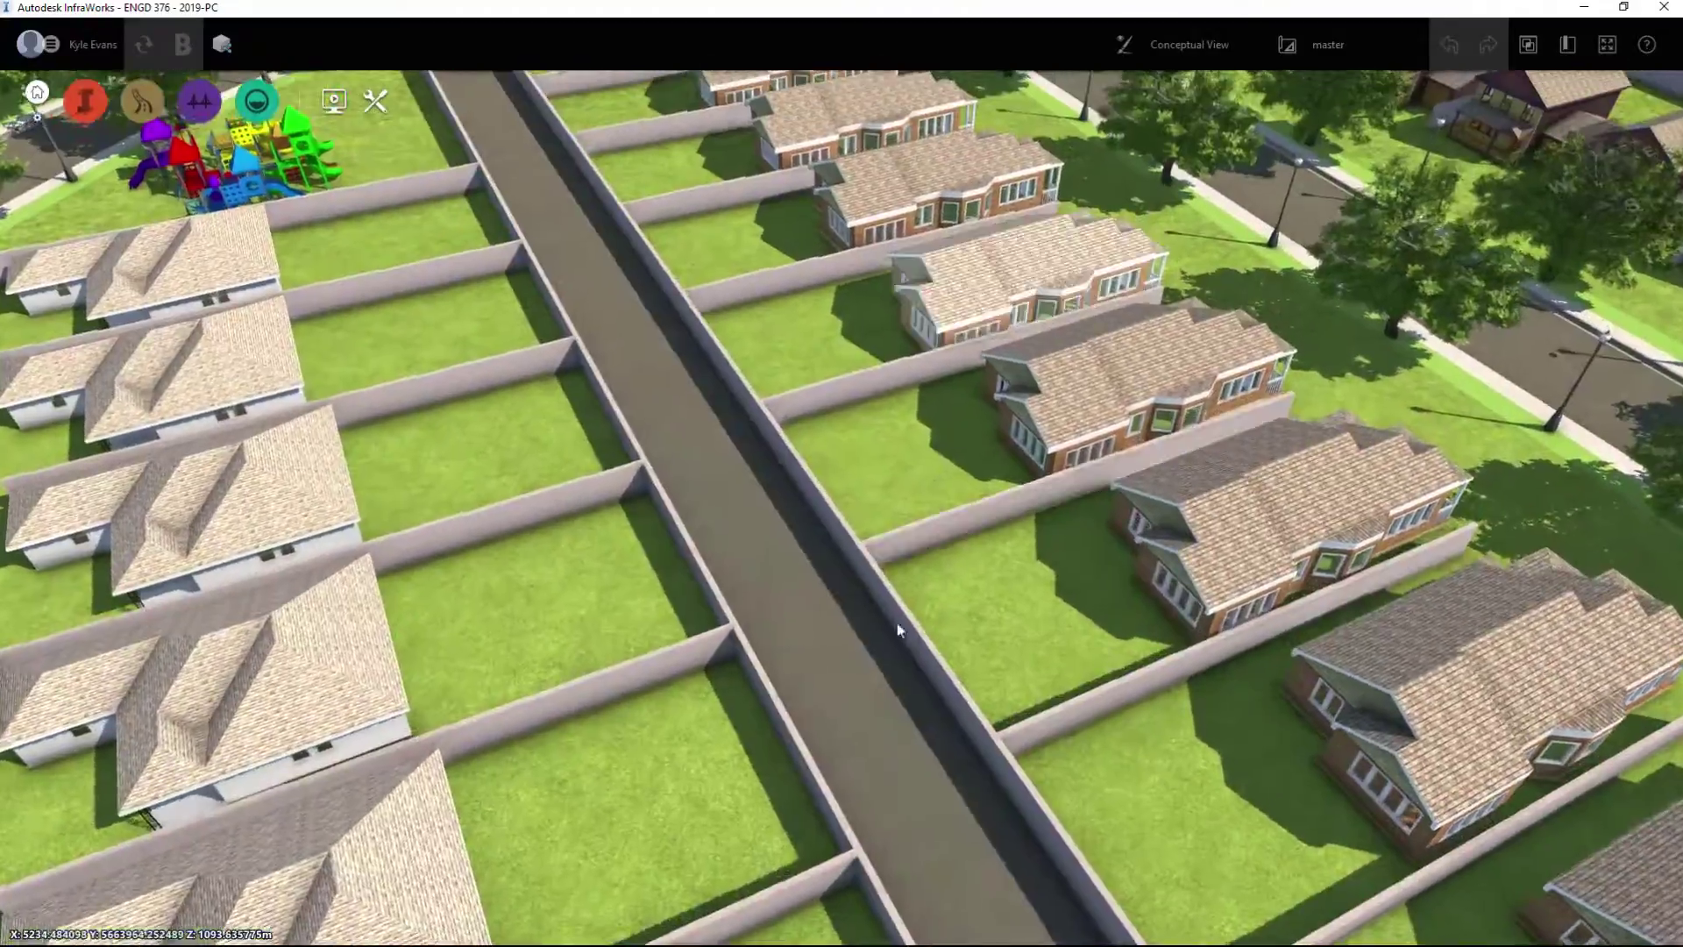
middle_click_drag(1184, 517, 956, 813)
middle_click_drag(1043, 210, 917, 908)
scroll(638, 269, "up", 2)
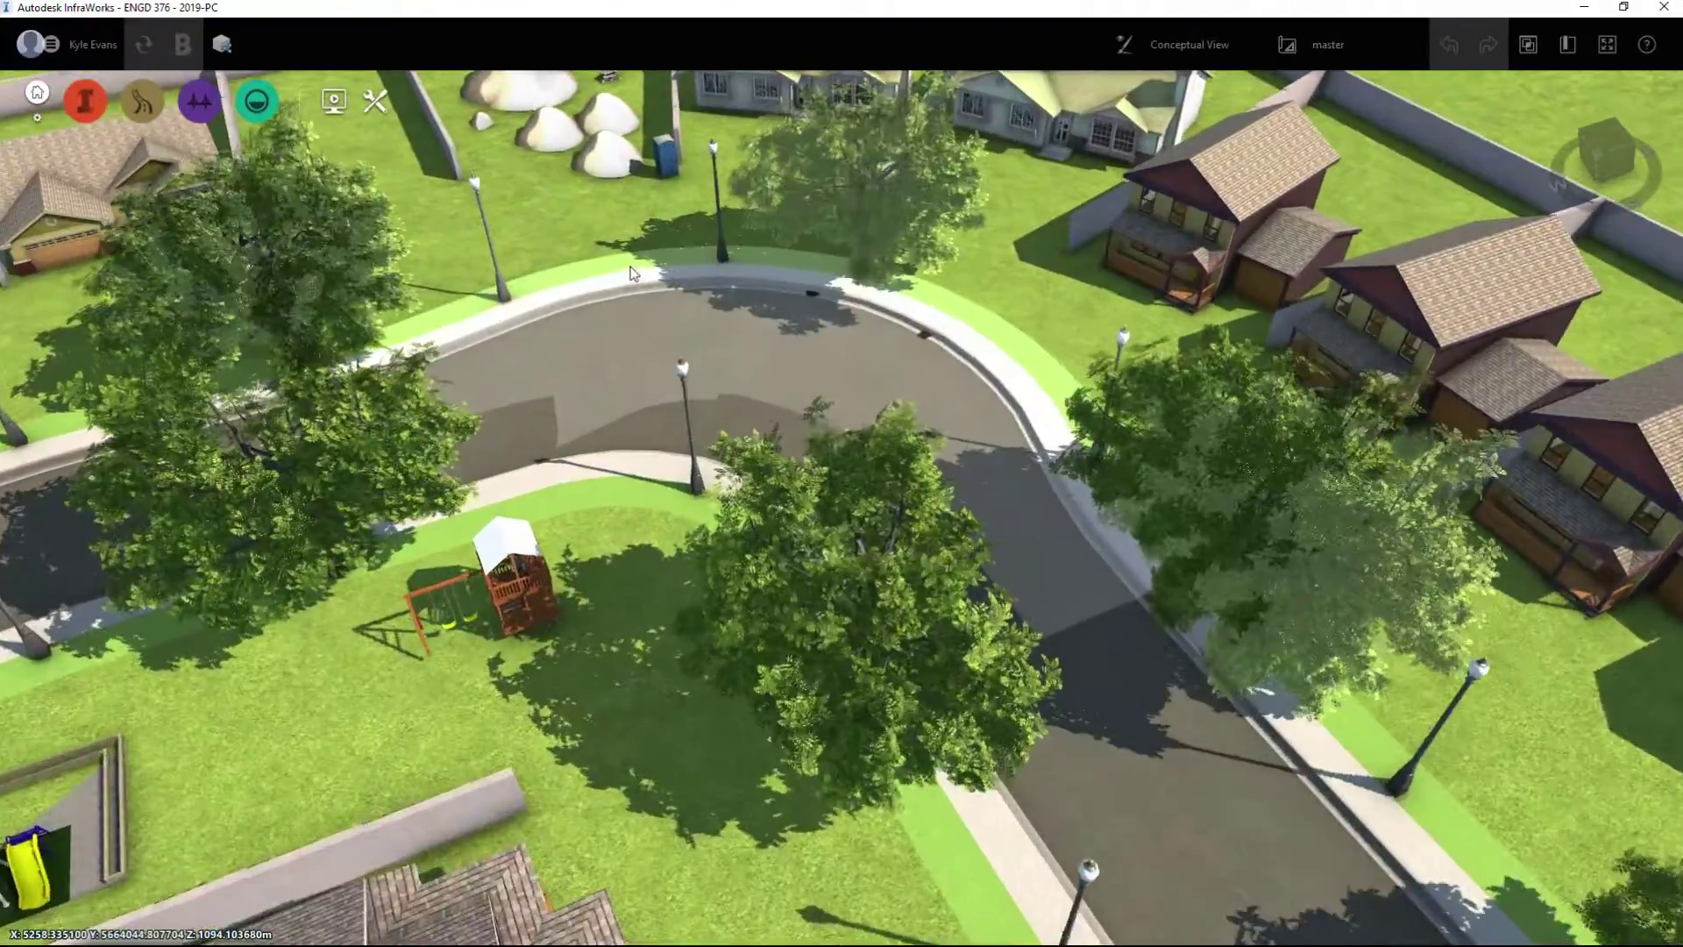
scroll(725, 481, "up", 3)
left_click_drag(682, 560, 698, 618)
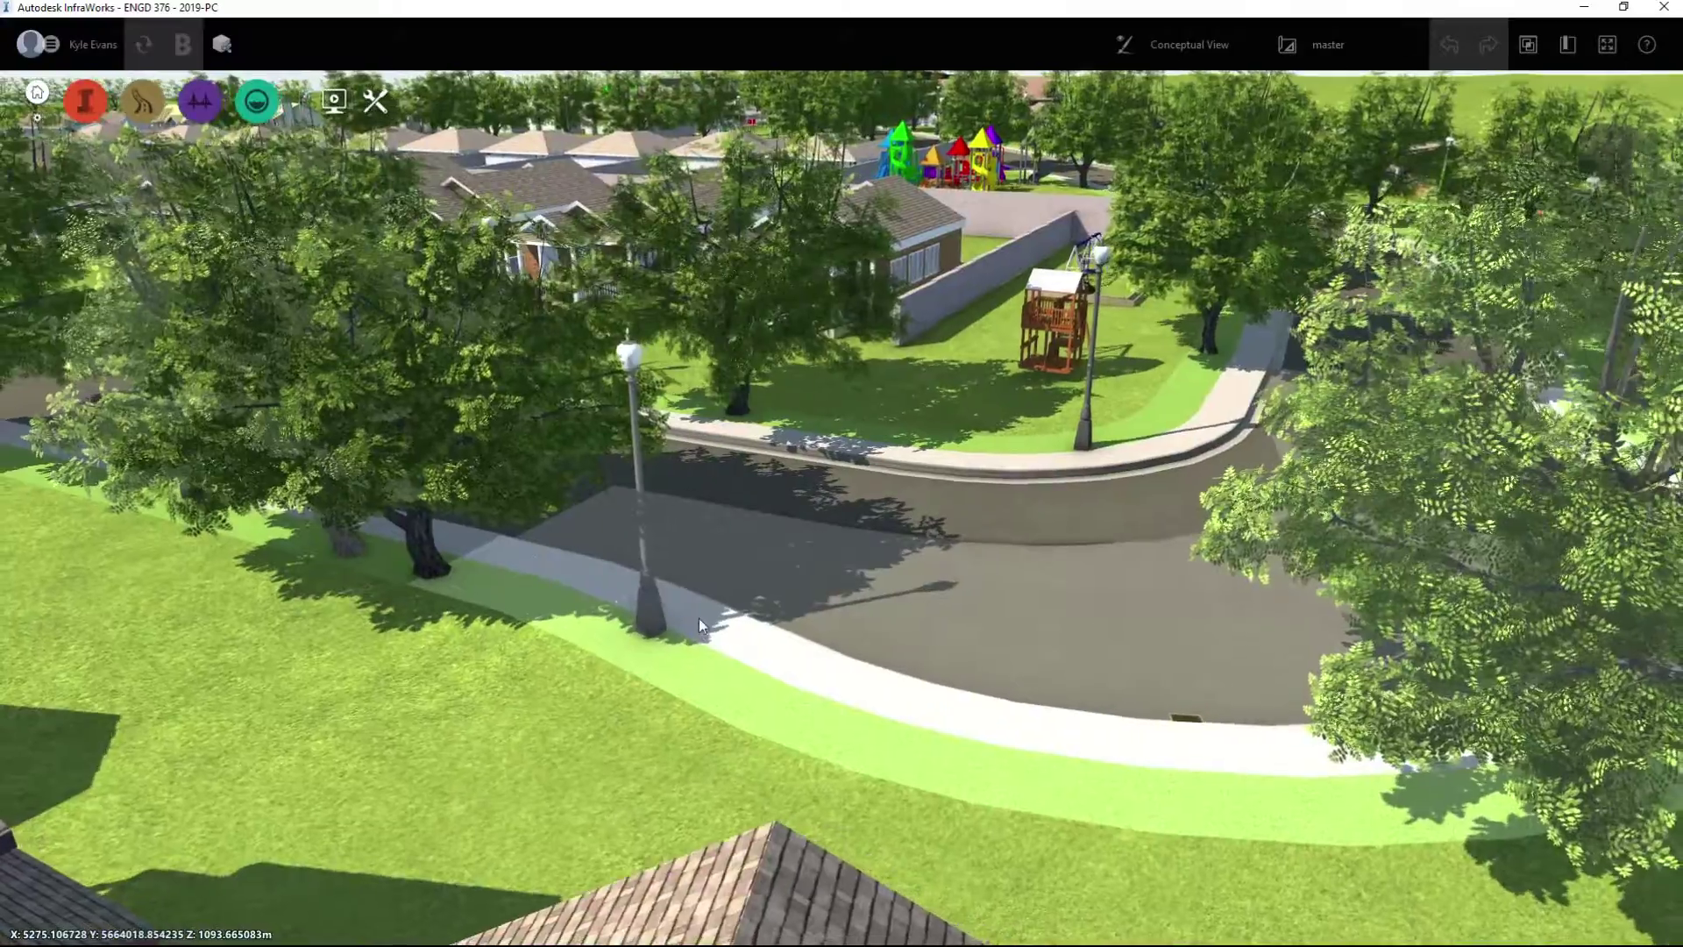
scroll(748, 609, "up", 3)
scroll(802, 619, "down", 4)
scroll(805, 621, "down", 5)
left_click_drag(841, 645, 1201, 745)
middle_click_drag(1385, 465, 1096, 401)
middle_click_drag(736, 456, 1348, 868)
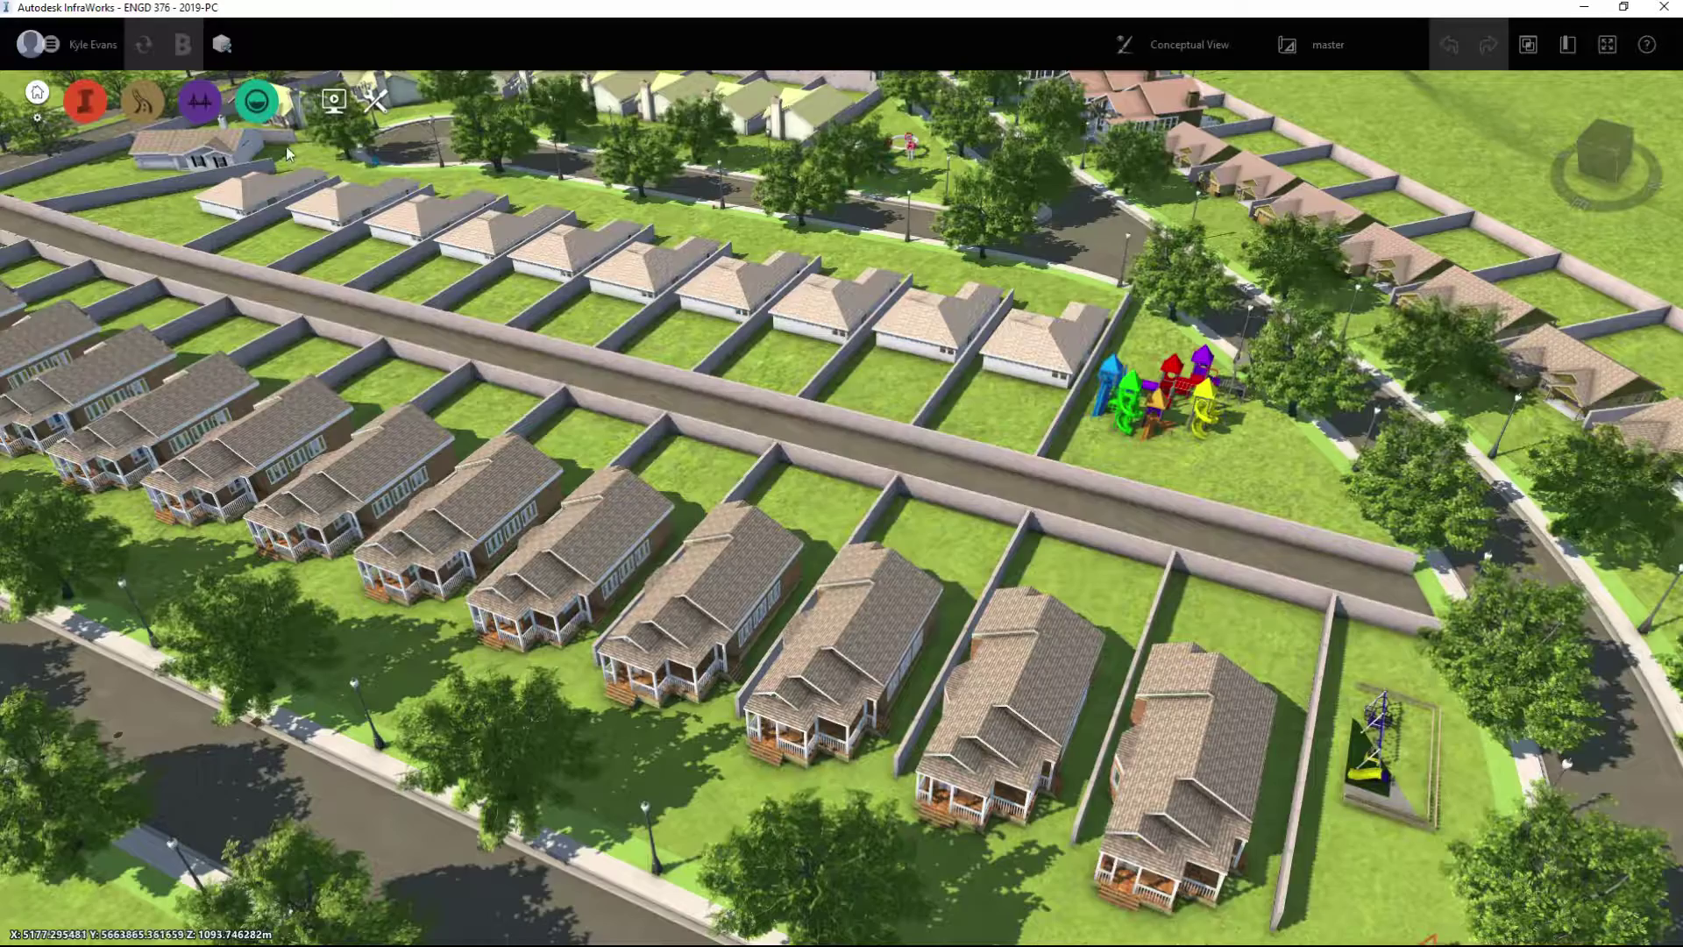
scroll(1047, 539, "down", 2)
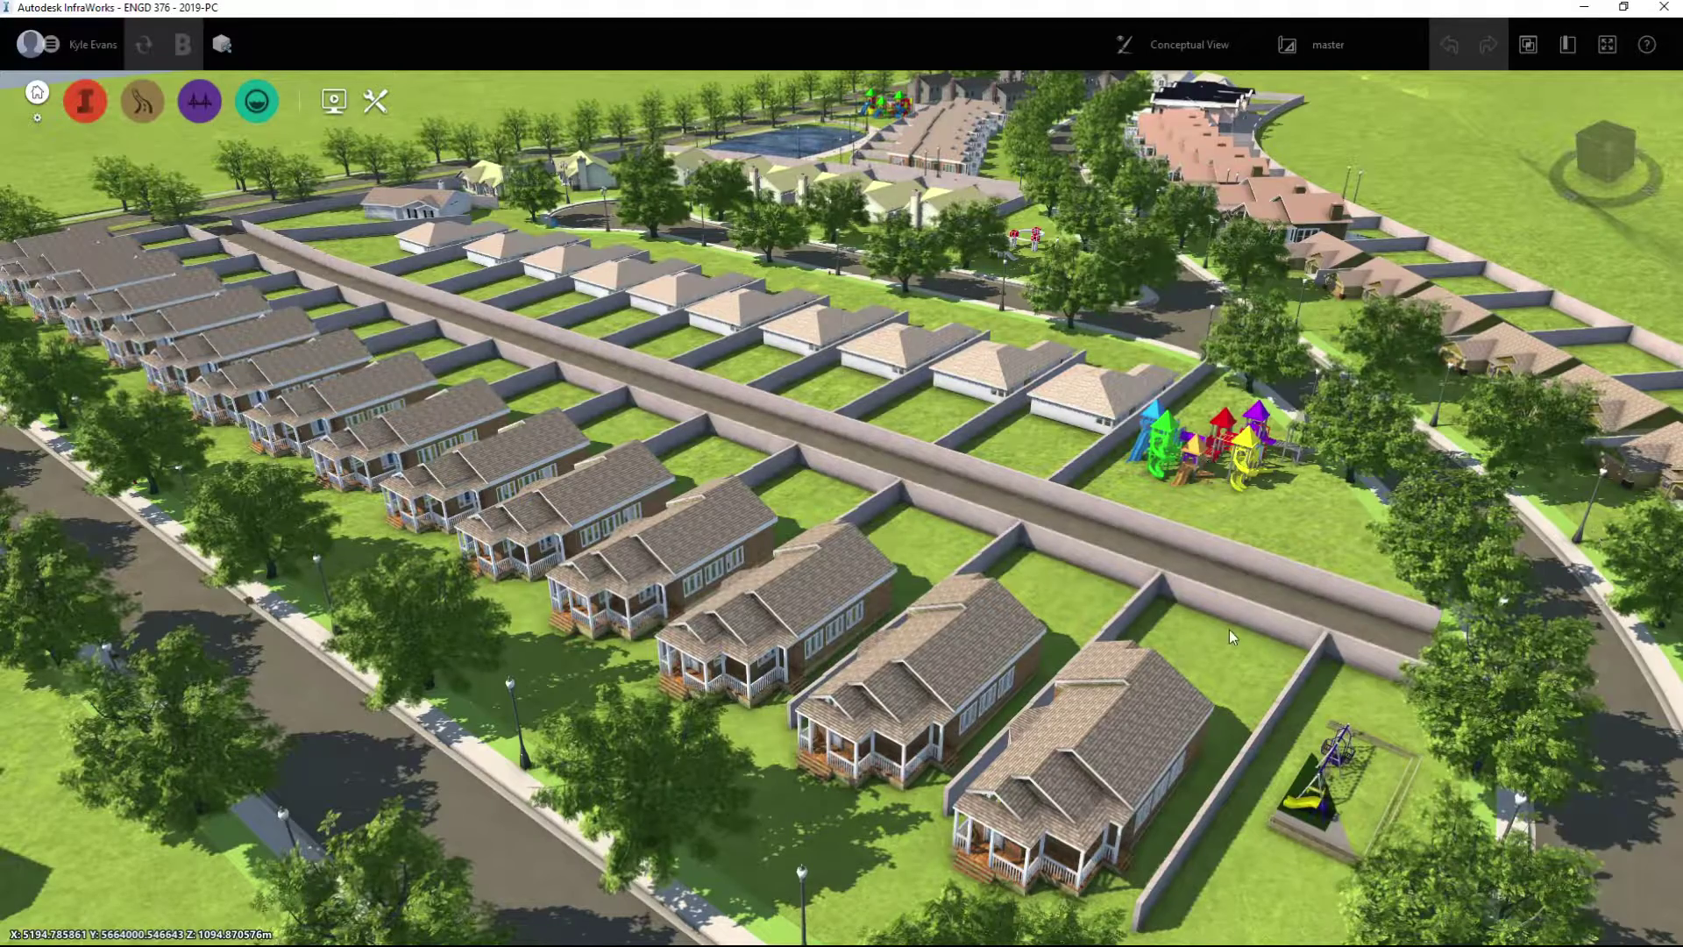
middle_click_drag(1086, 539, 1190, 912)
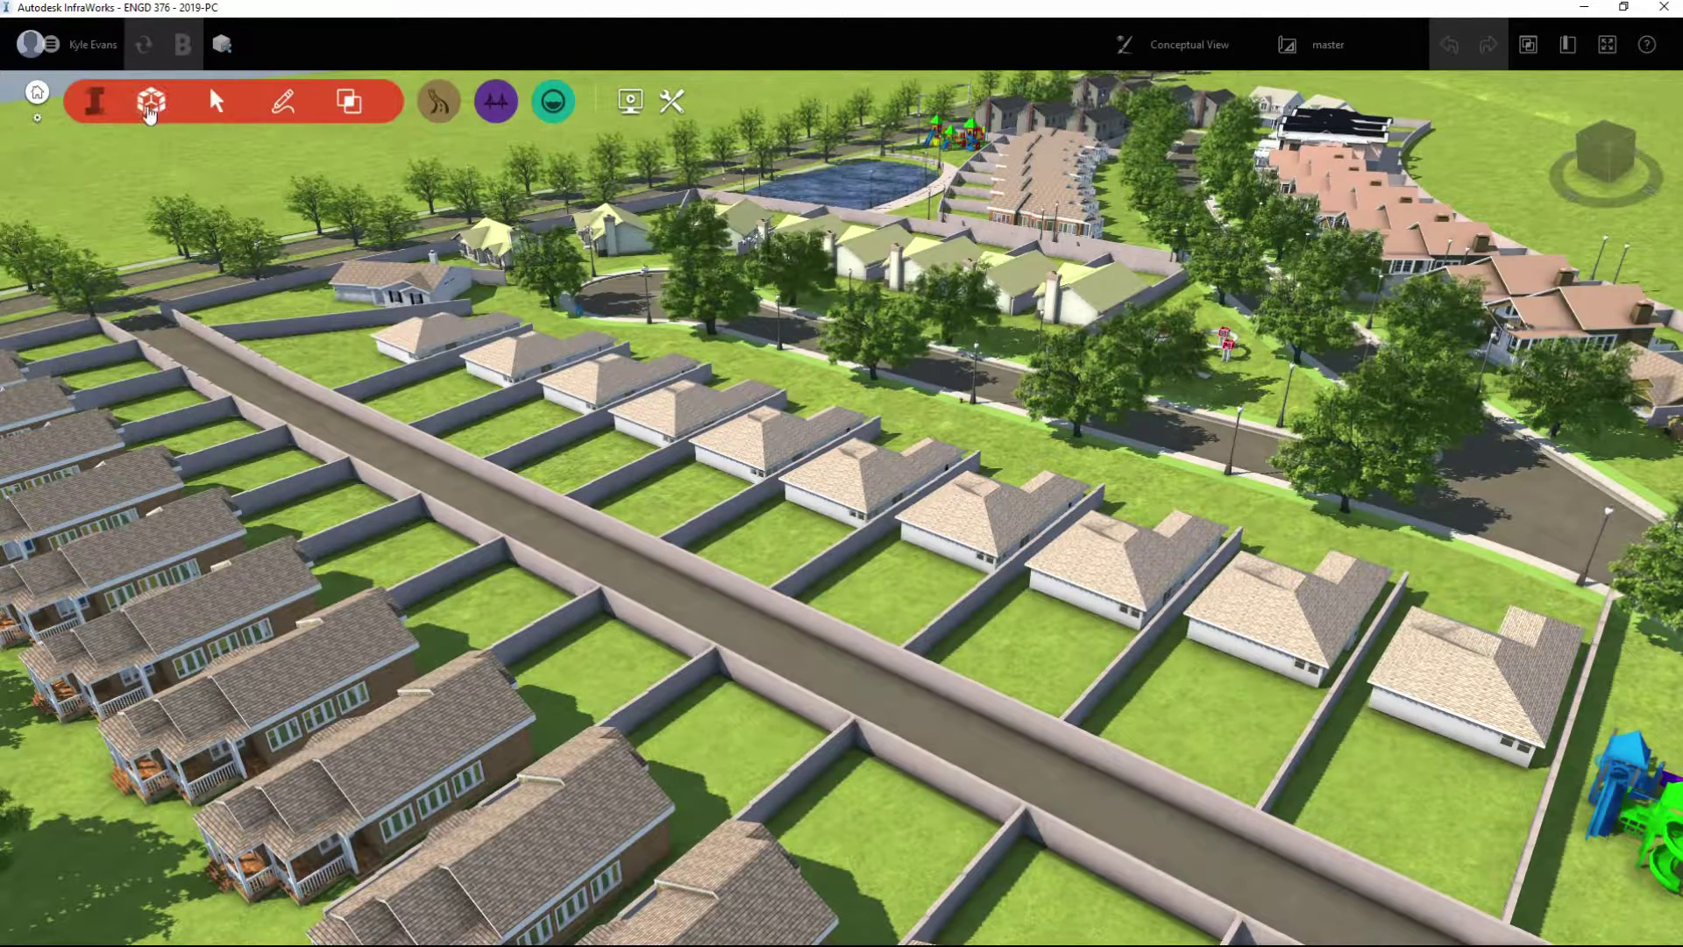
Look through the model management and selection tools, and bring up the tools for creating conceptual design features
left_click(151, 103)
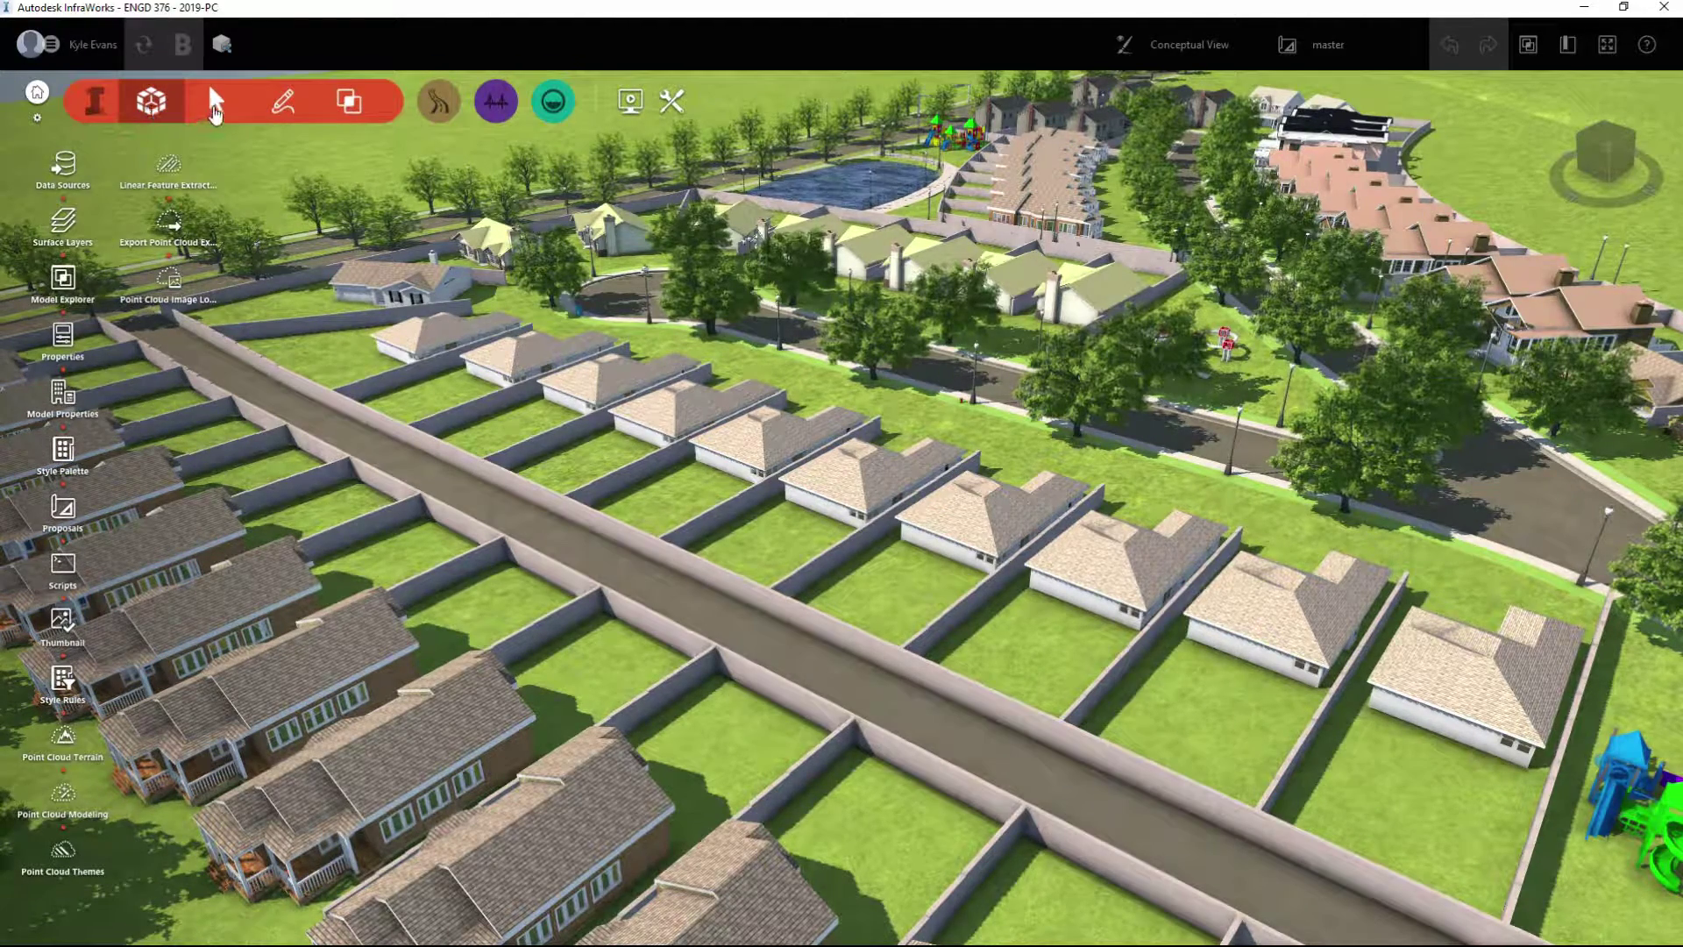
left_click(215, 109)
left_click(283, 110)
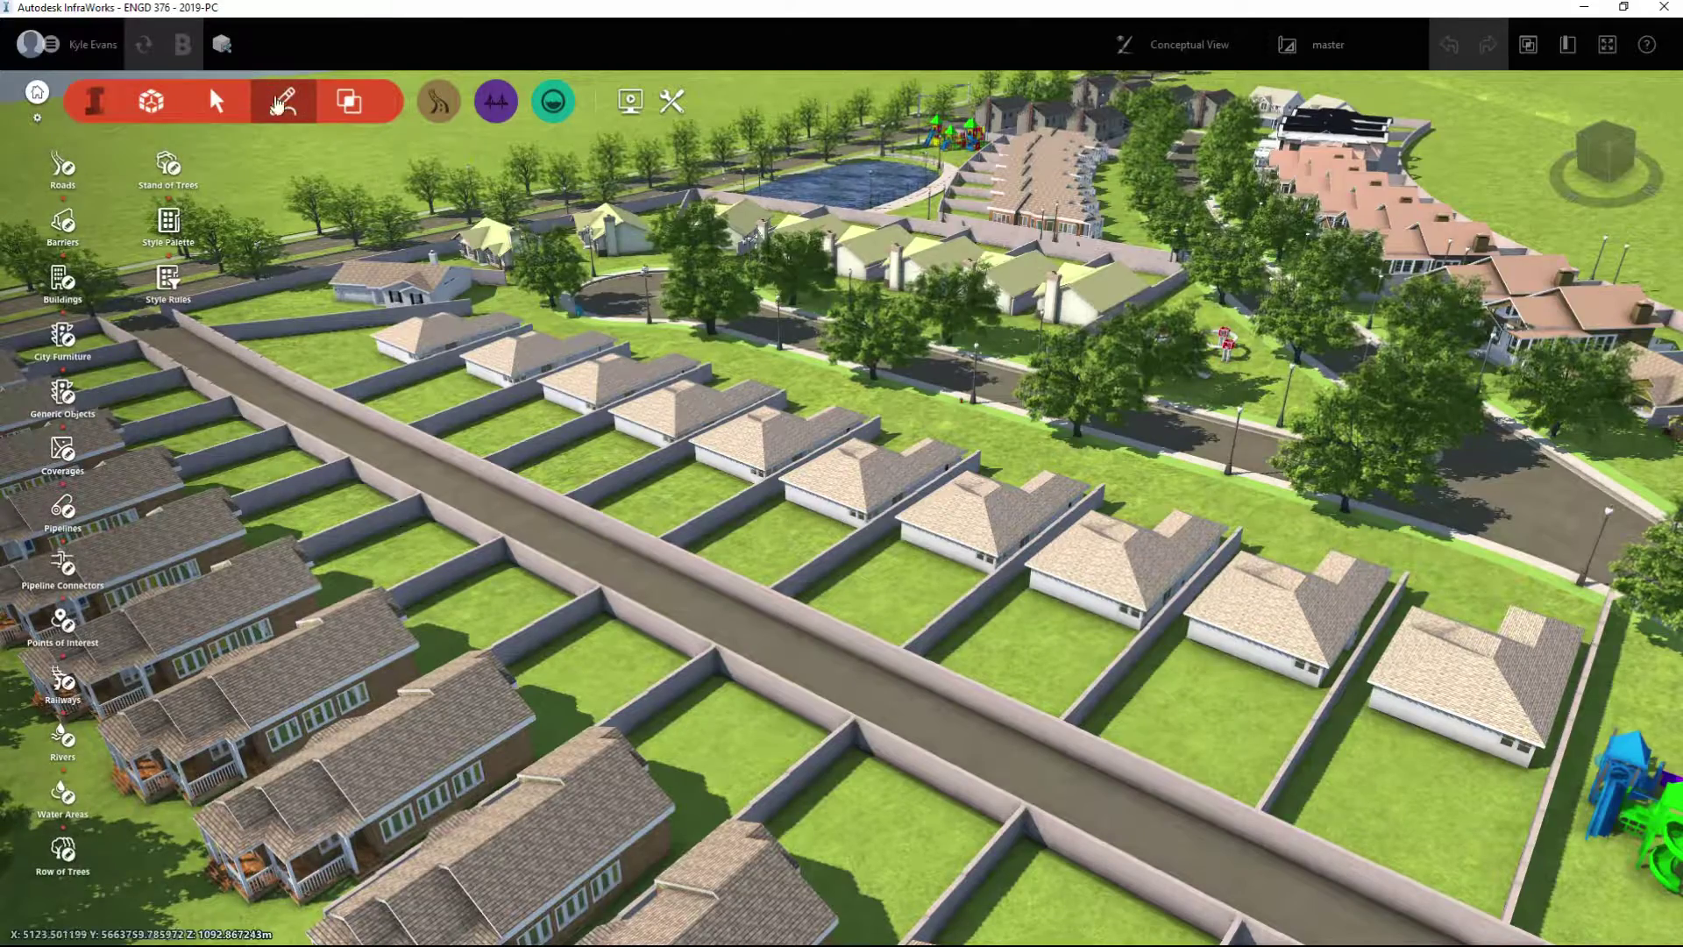
scroll(460, 366, "down", 2)
middle_click_drag(460, 367, 145, 331)
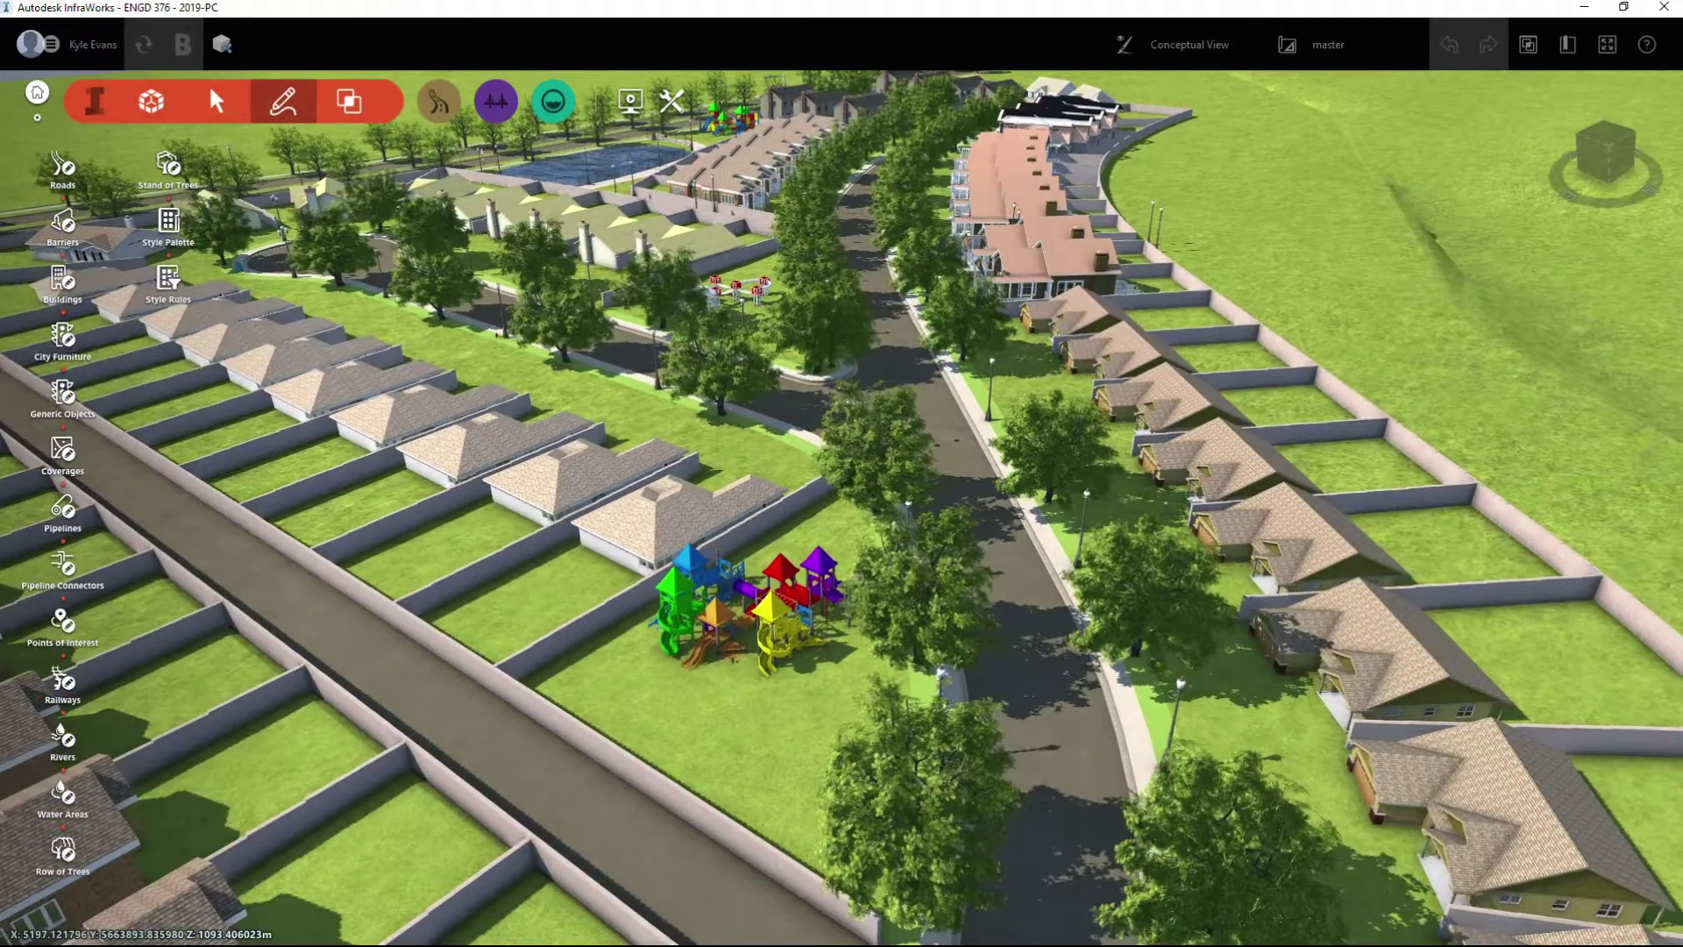
Review the brick facade draw styles offered for buildings, compare them with the modelled houses, and close the style list
left_click(64, 282)
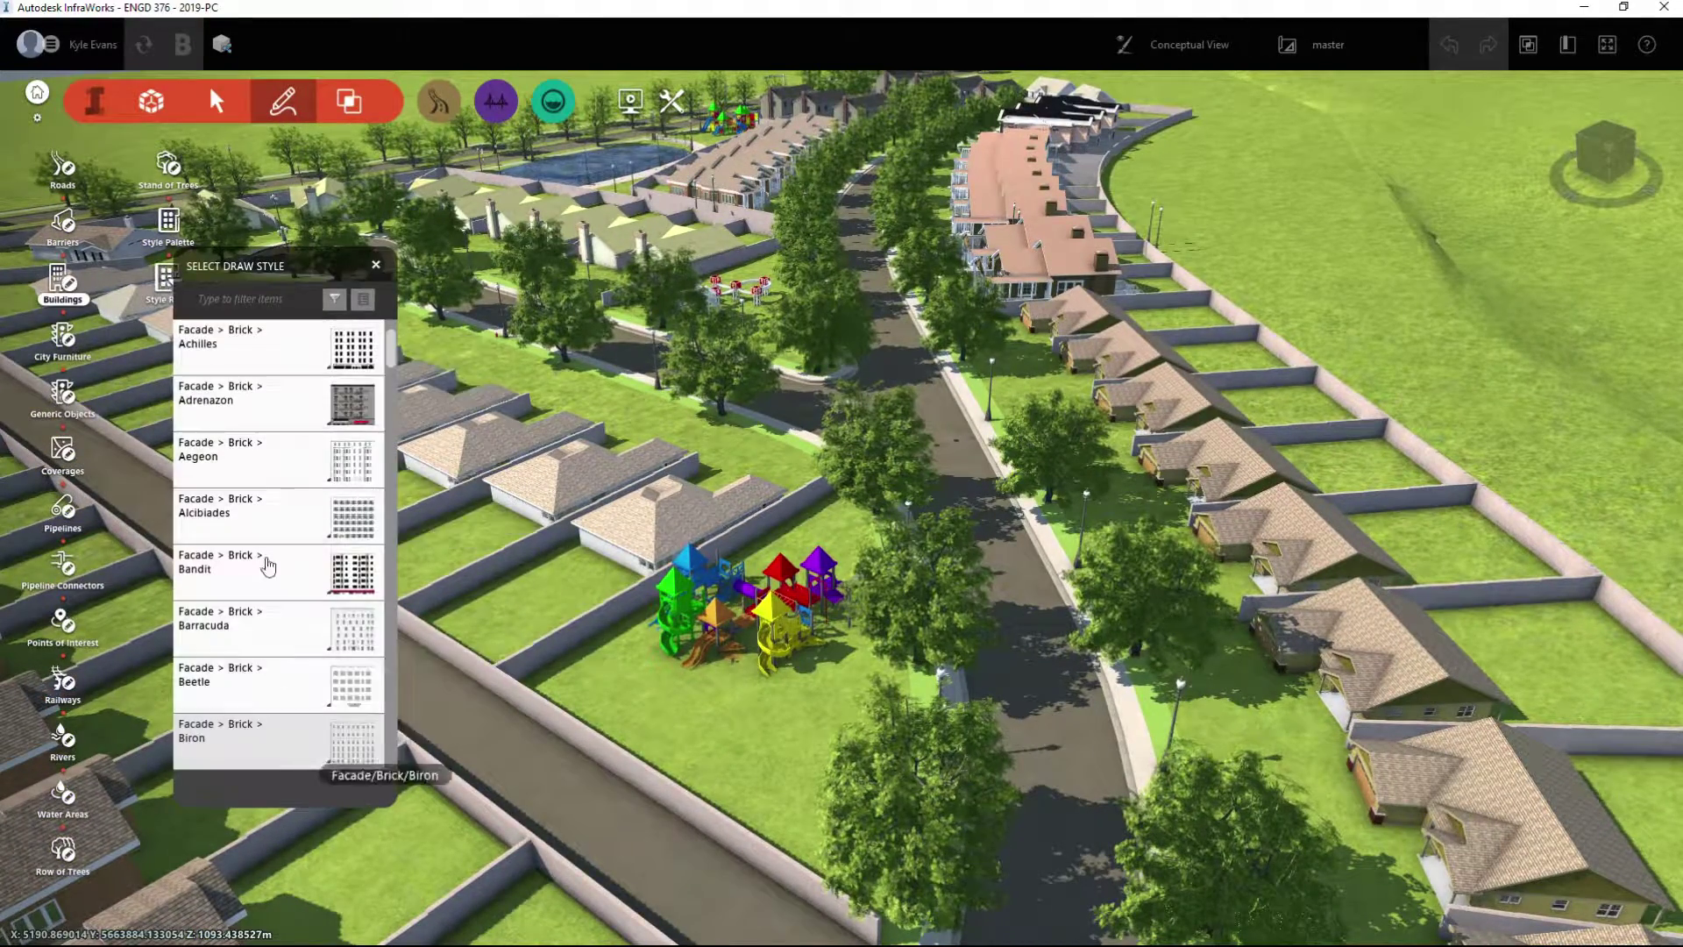
mouse_move(620, 617)
middle_mouse_down()
mouse_move(752, 618)
mouse_move(751, 884)
mouse_move(853, 914)
middle_mouse_up()
scroll(802, 298, "up", 6)
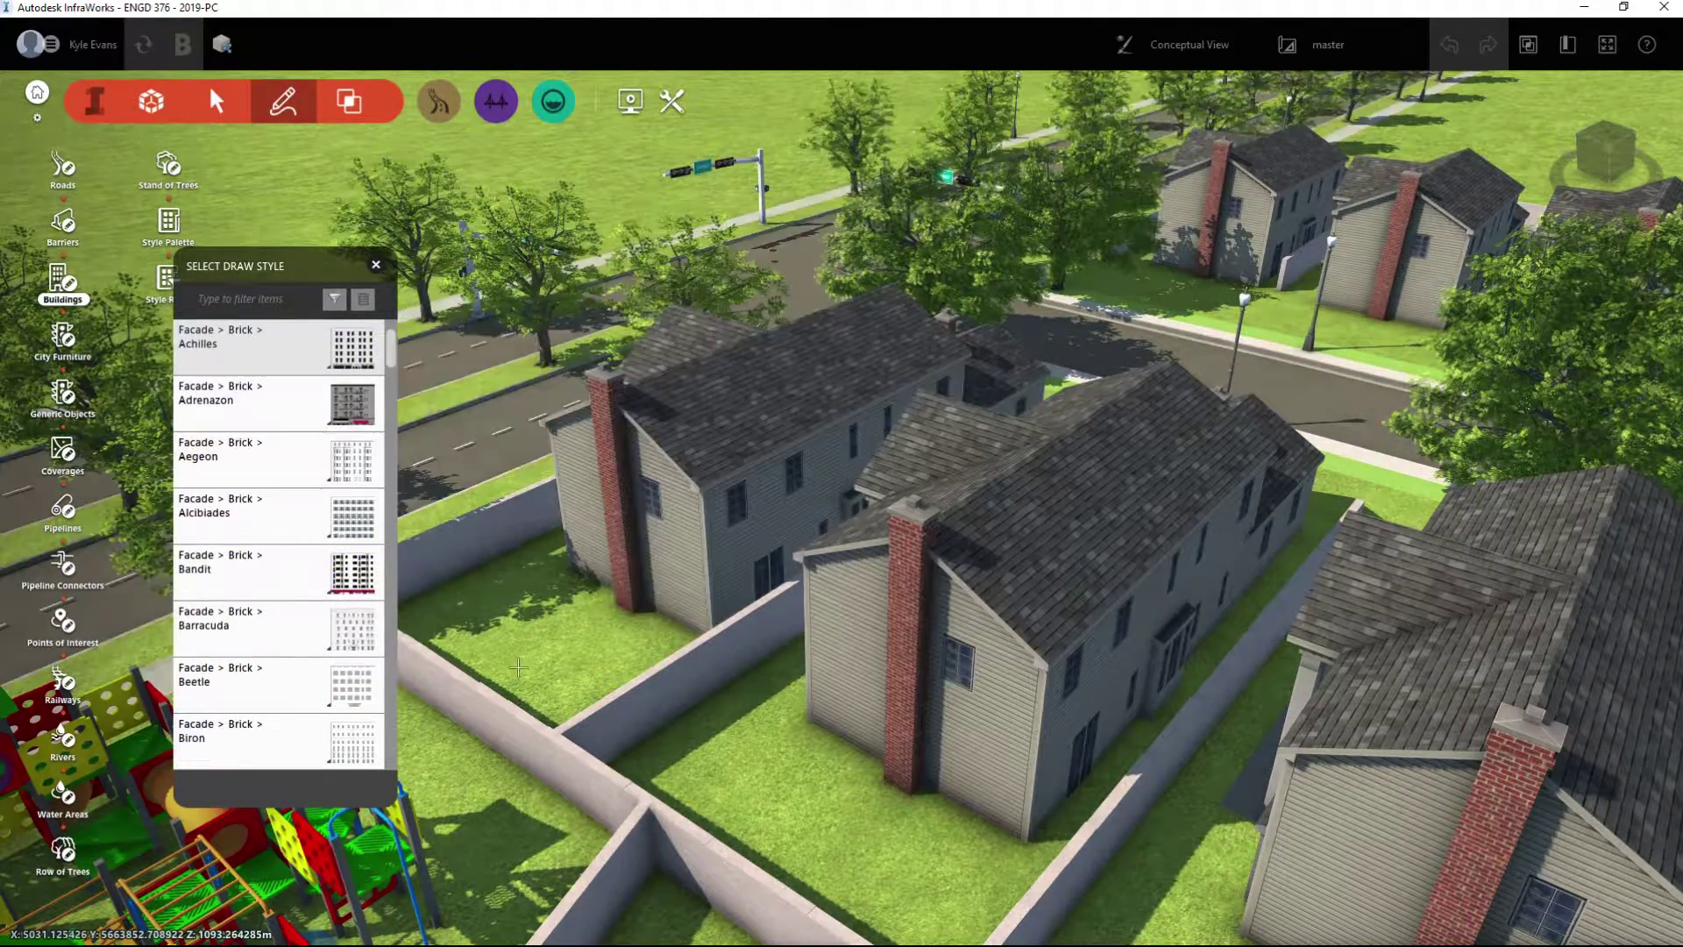
left_click_drag(558, 641, 781, 651)
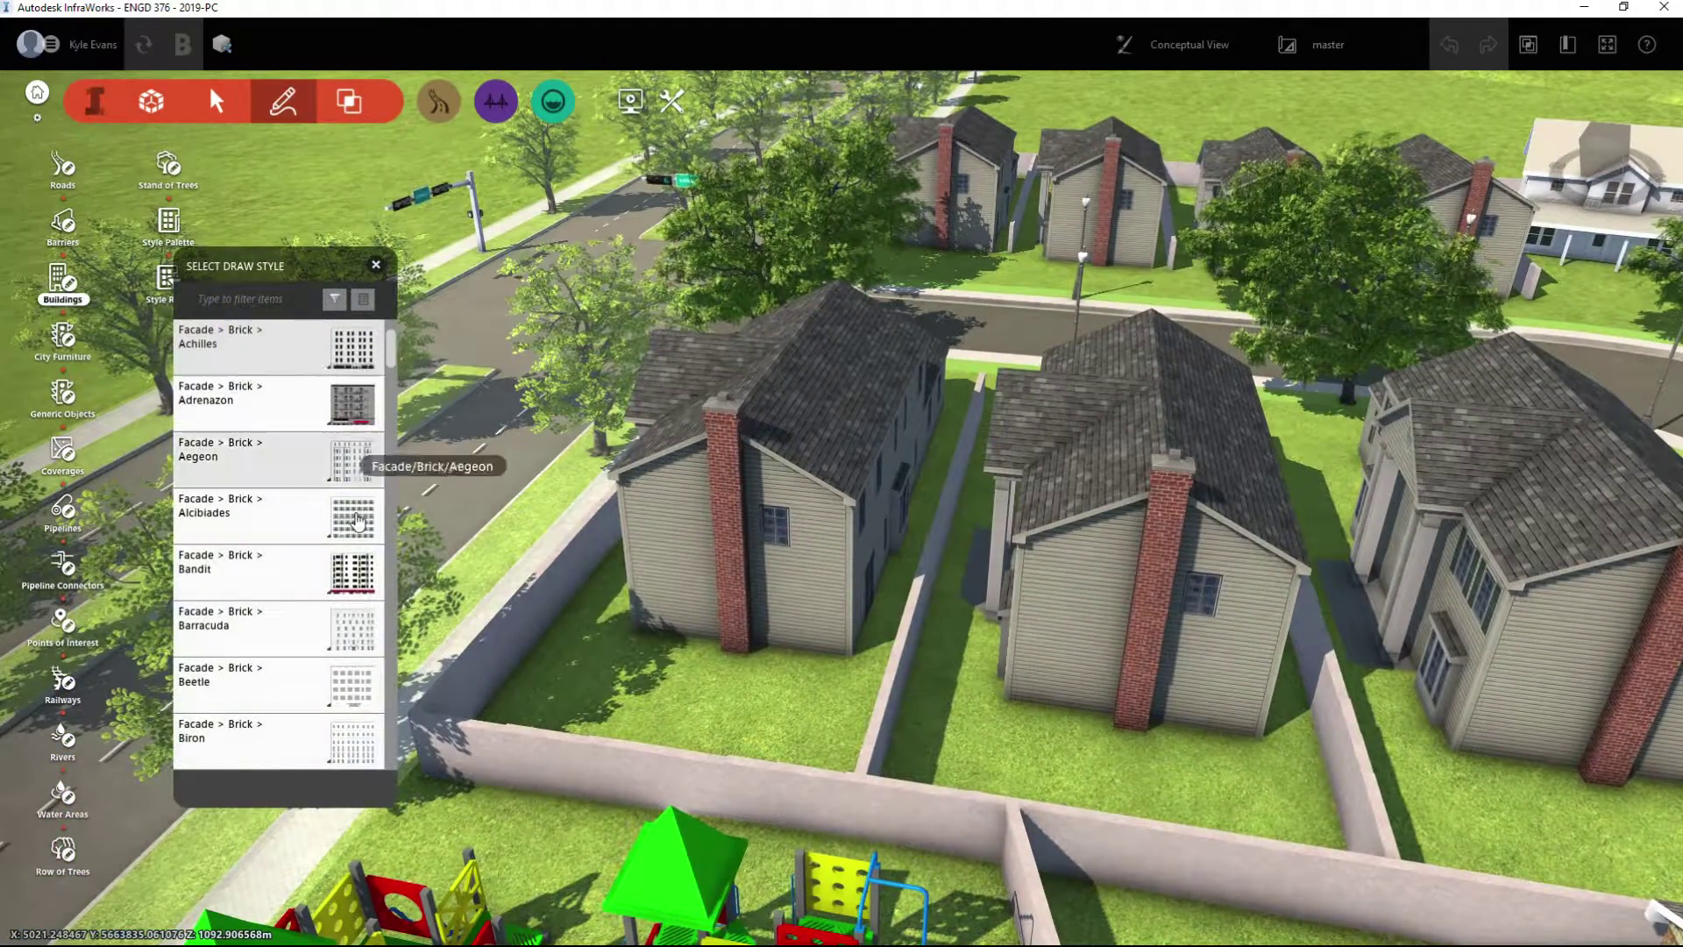
left_click(376, 265)
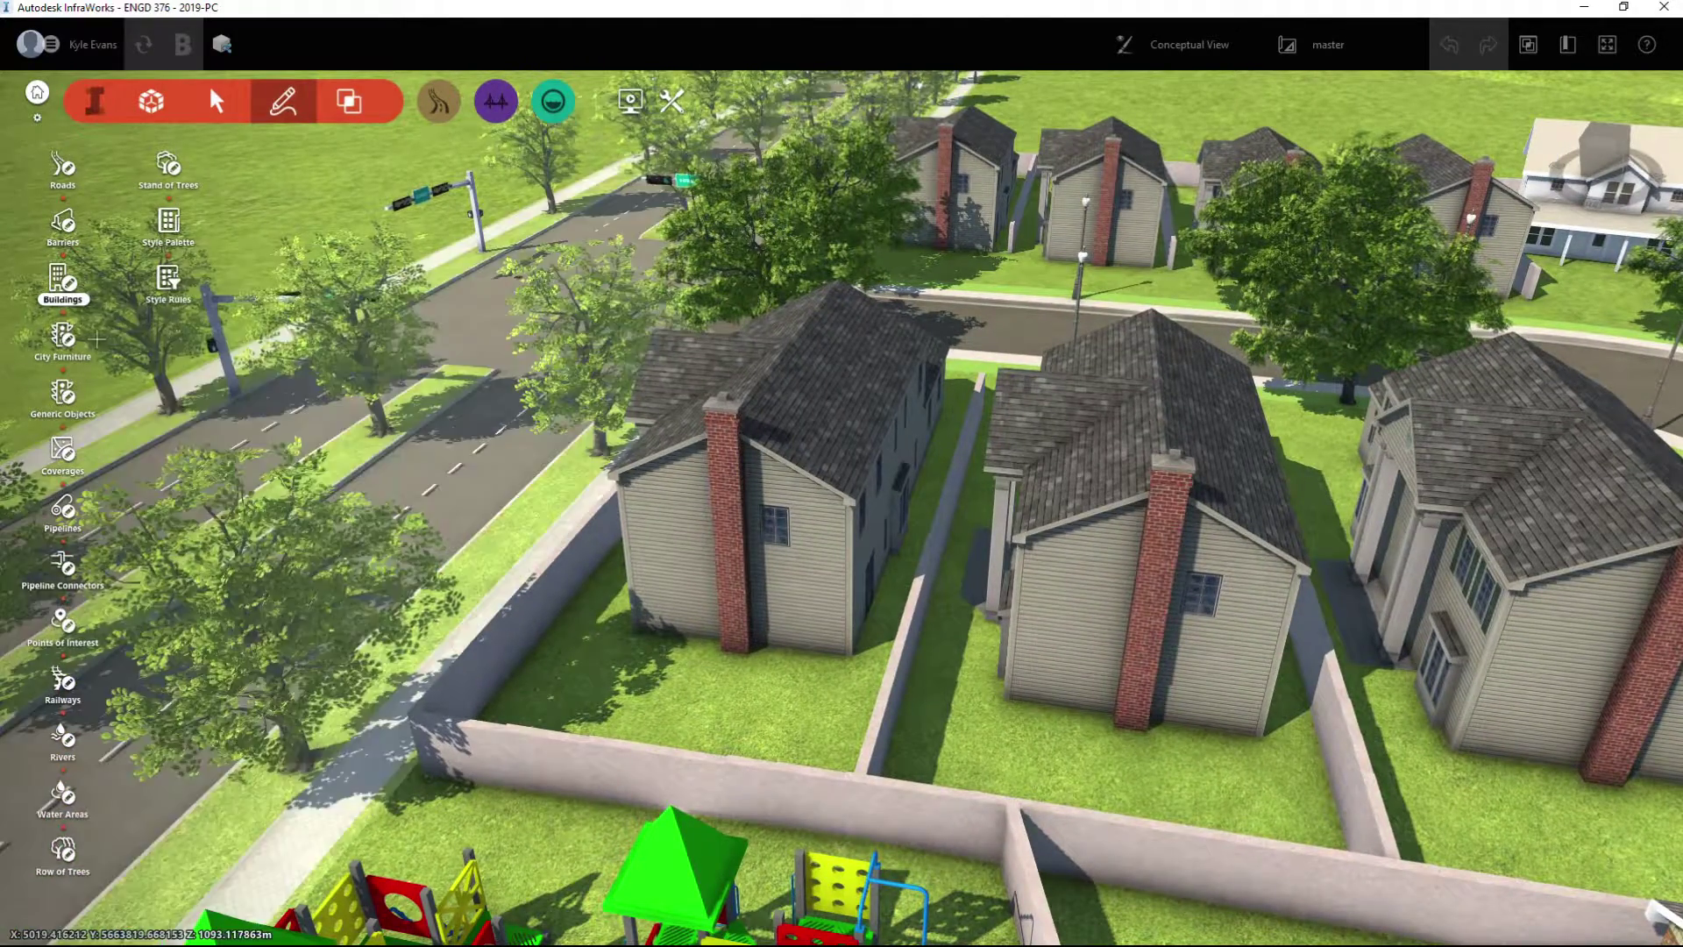
Start drawing city furniture, review the street furniture styles, and choose the People style Standing Man - Waiting
left_click(62, 336)
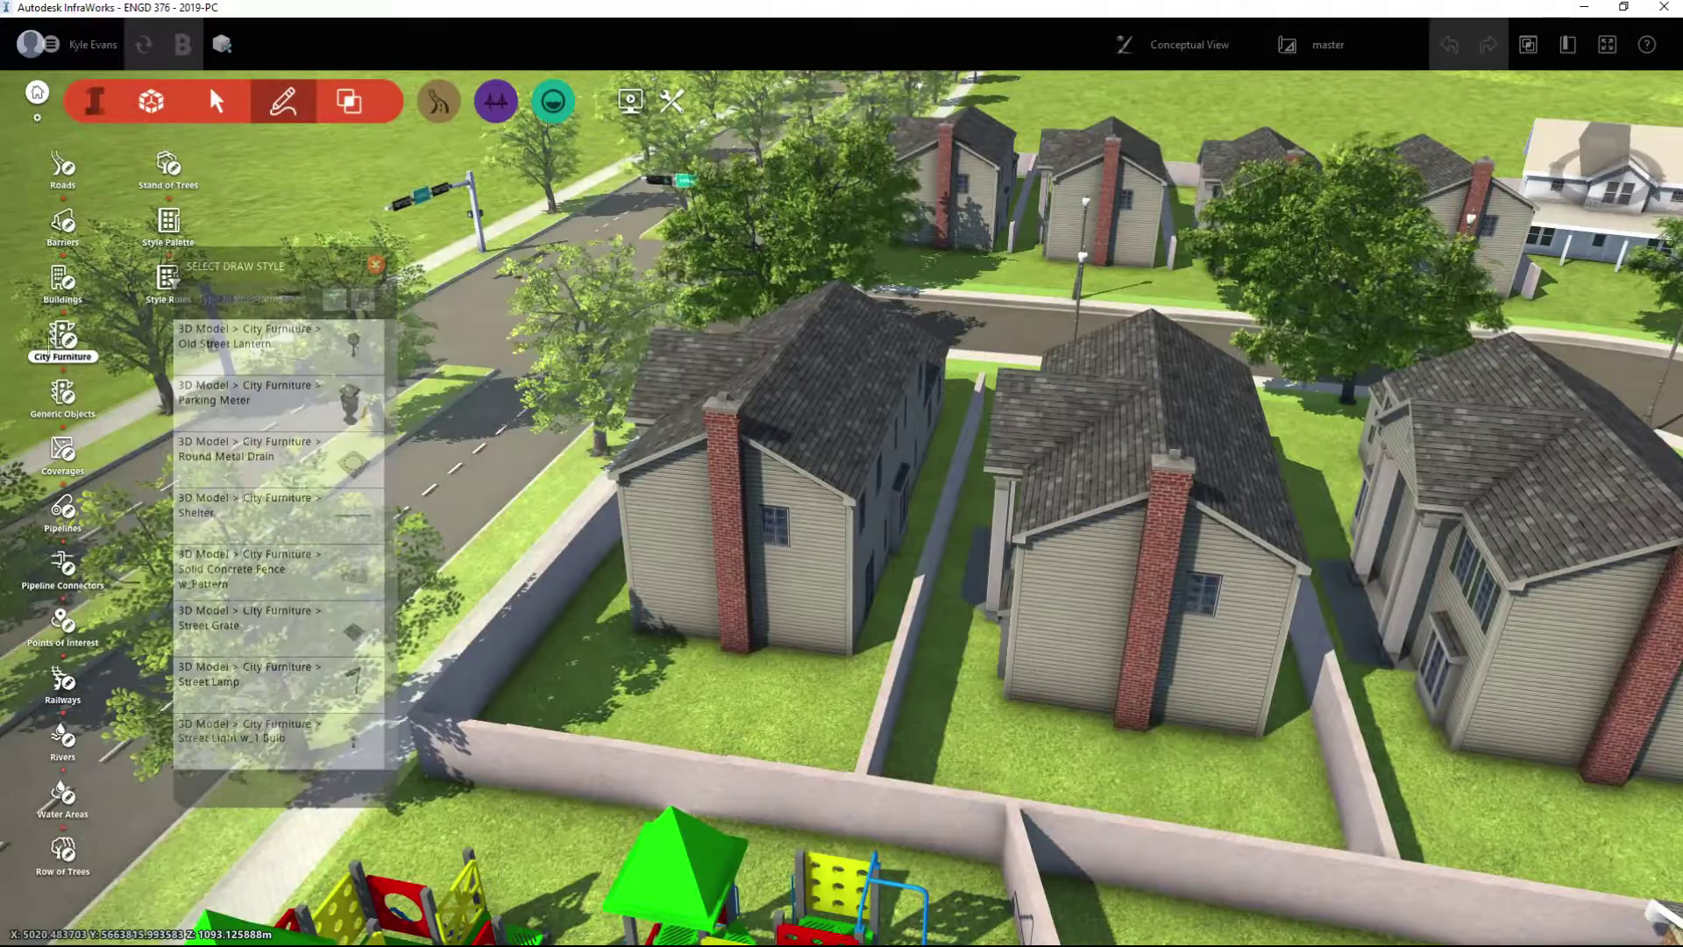
right_click_drag(524, 519, 561, 289)
right_click_drag(1271, 561, 351, 733)
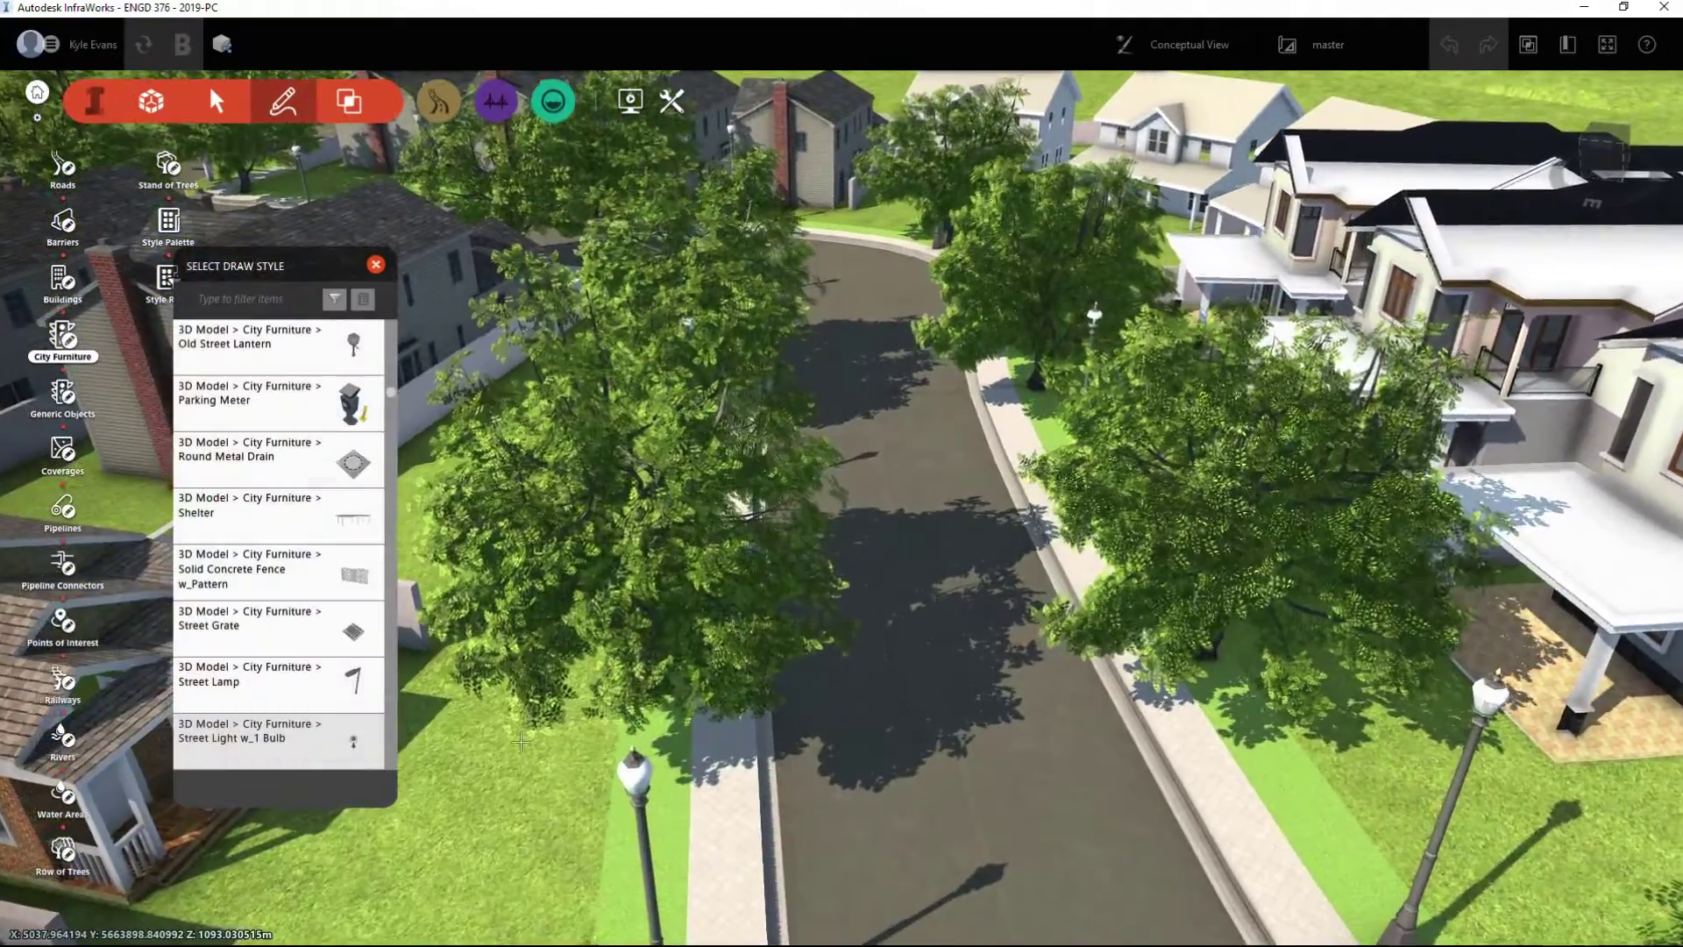
left_click_drag(754, 701, 372, 736)
right_click_drag(683, 688, 1604, 807)
right_click_drag(491, 456, 1109, 640)
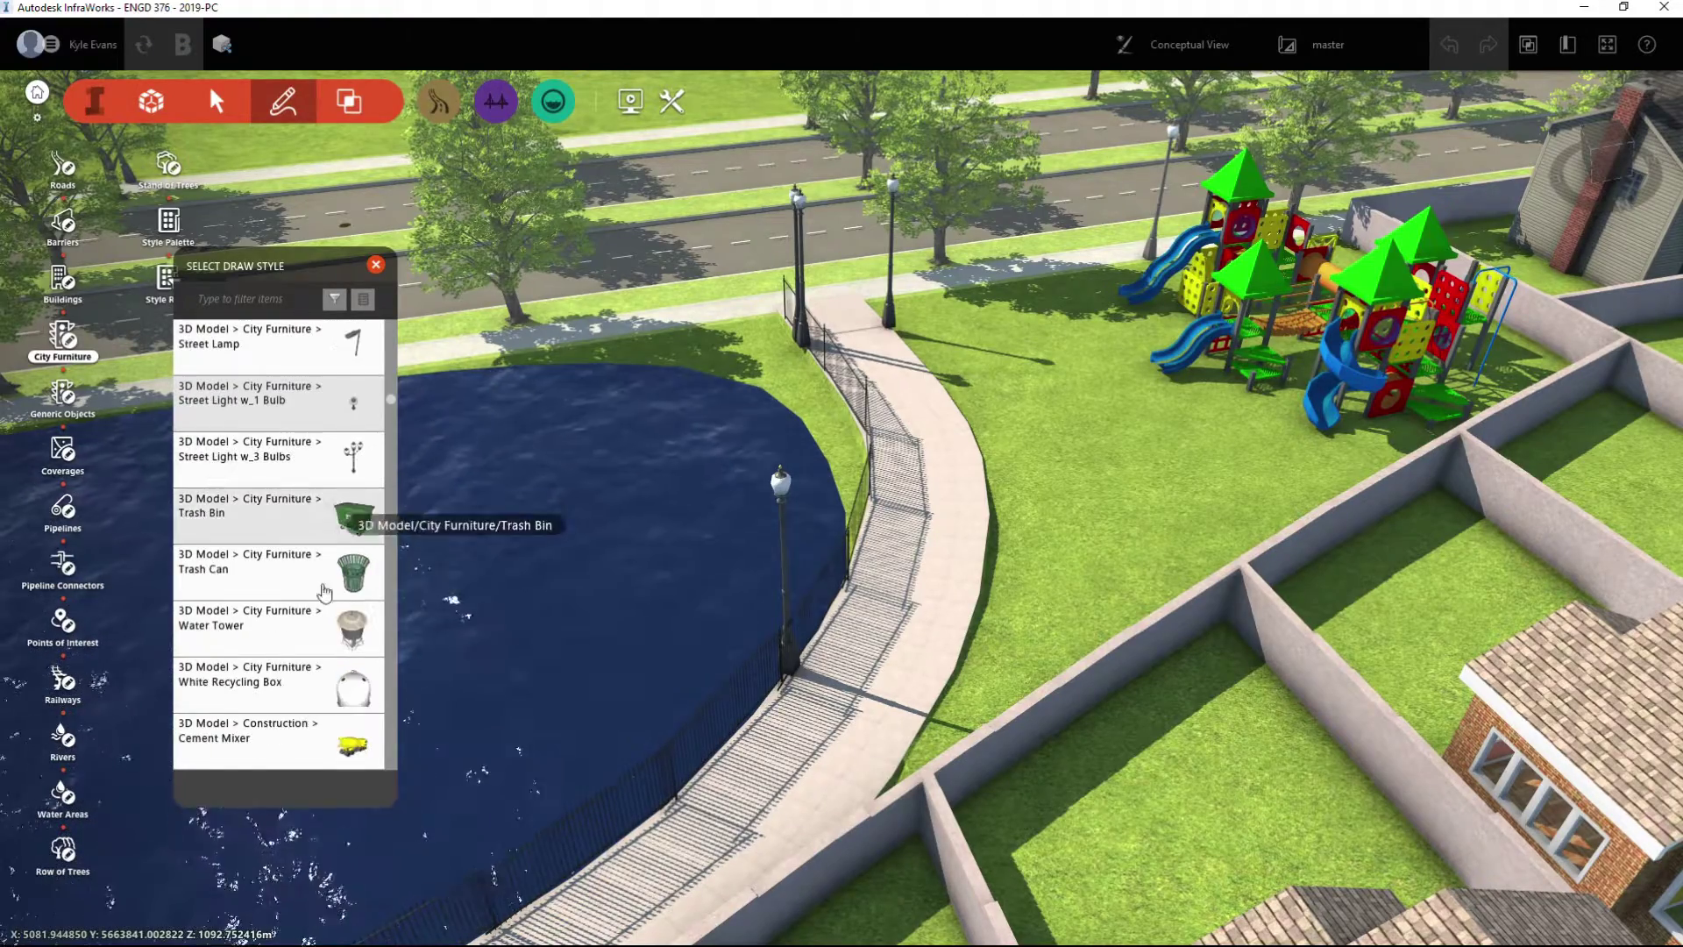
scroll(330, 552, "down", 5)
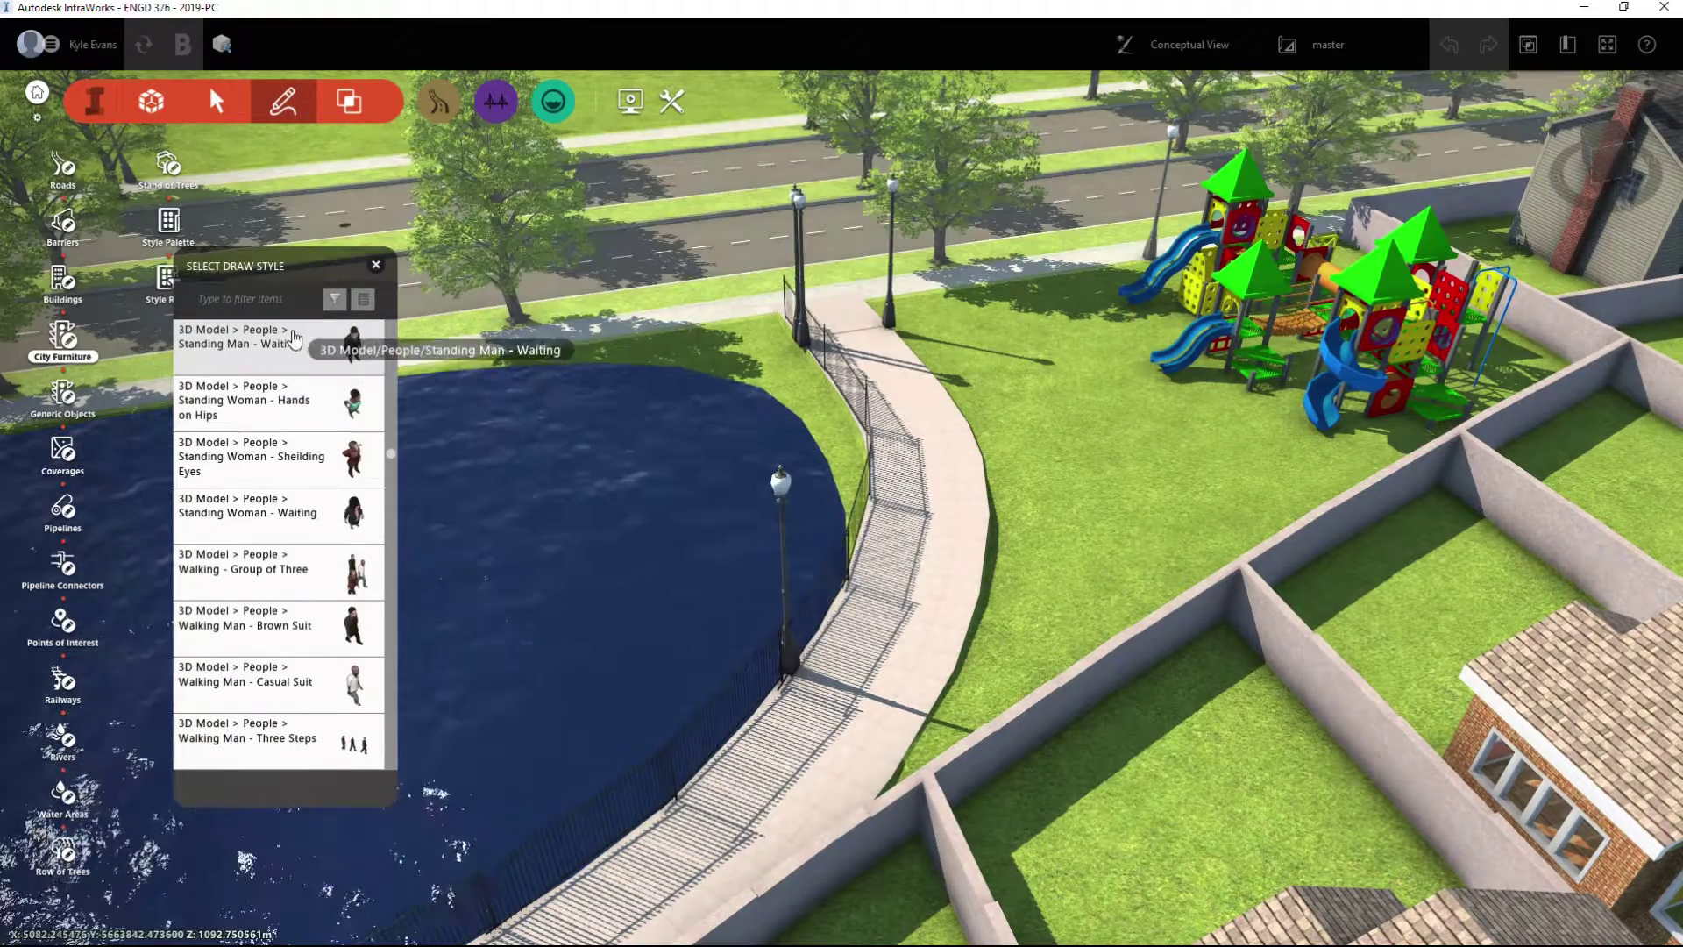
scroll(962, 515, "up", 3)
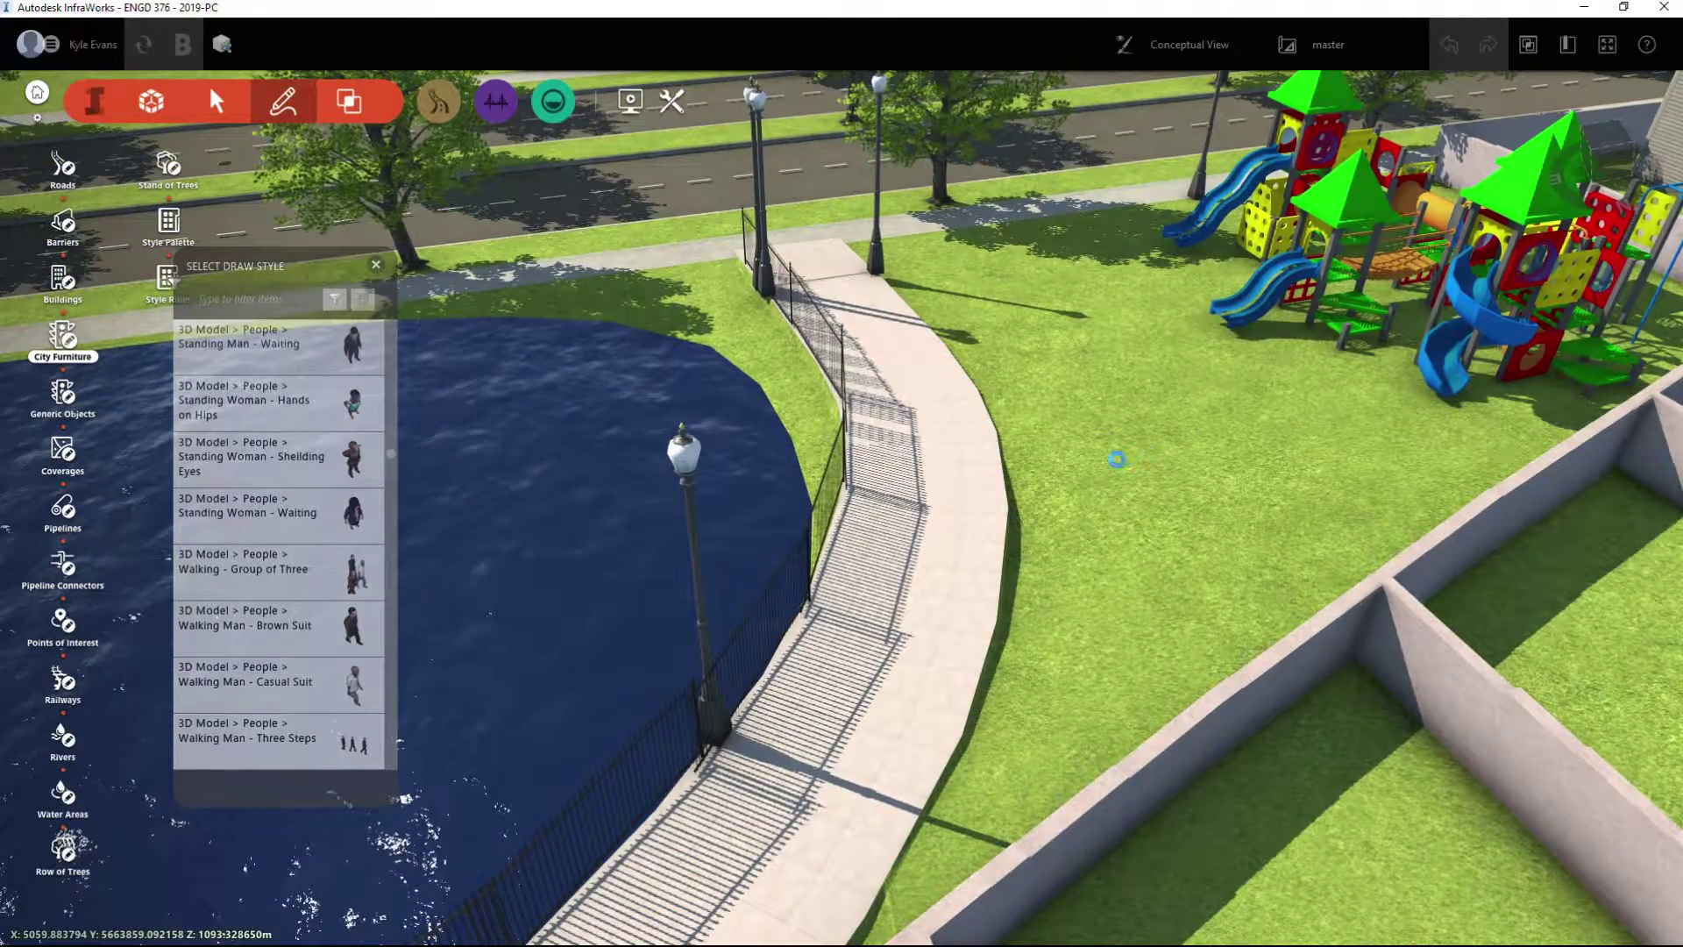
Place a waiting standing man on the lawn by the pond path, and draw a row of them from the playground across the grass
left_click(1124, 457)
scroll(1113, 438, "down", 3)
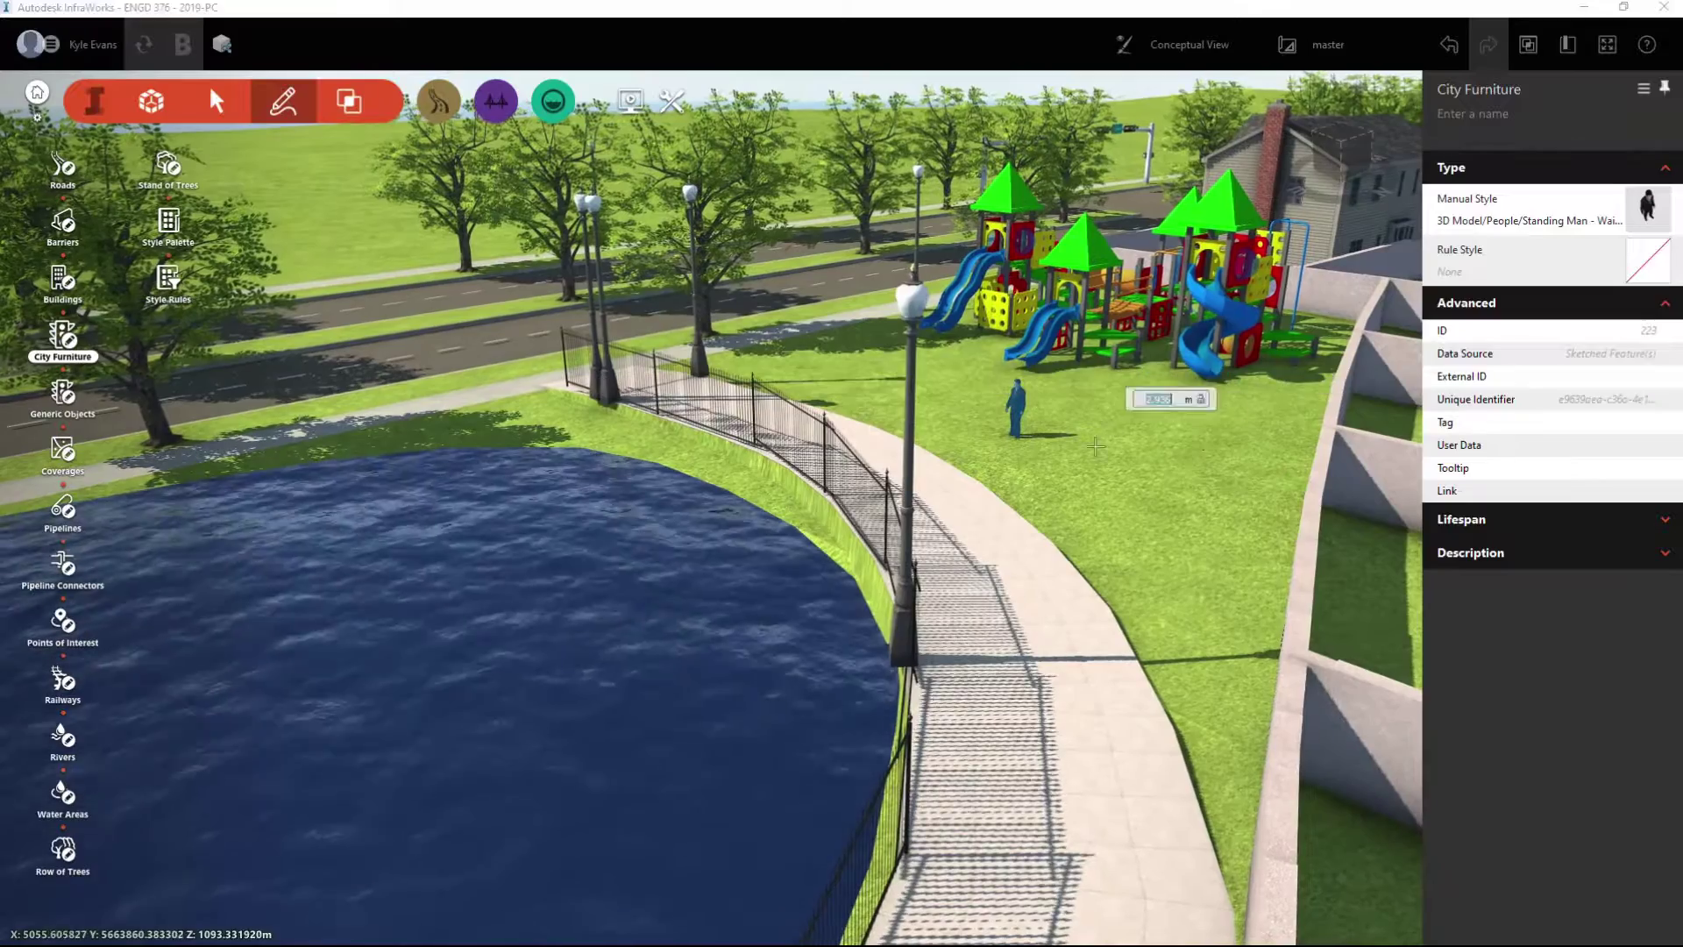
left_click(1110, 430)
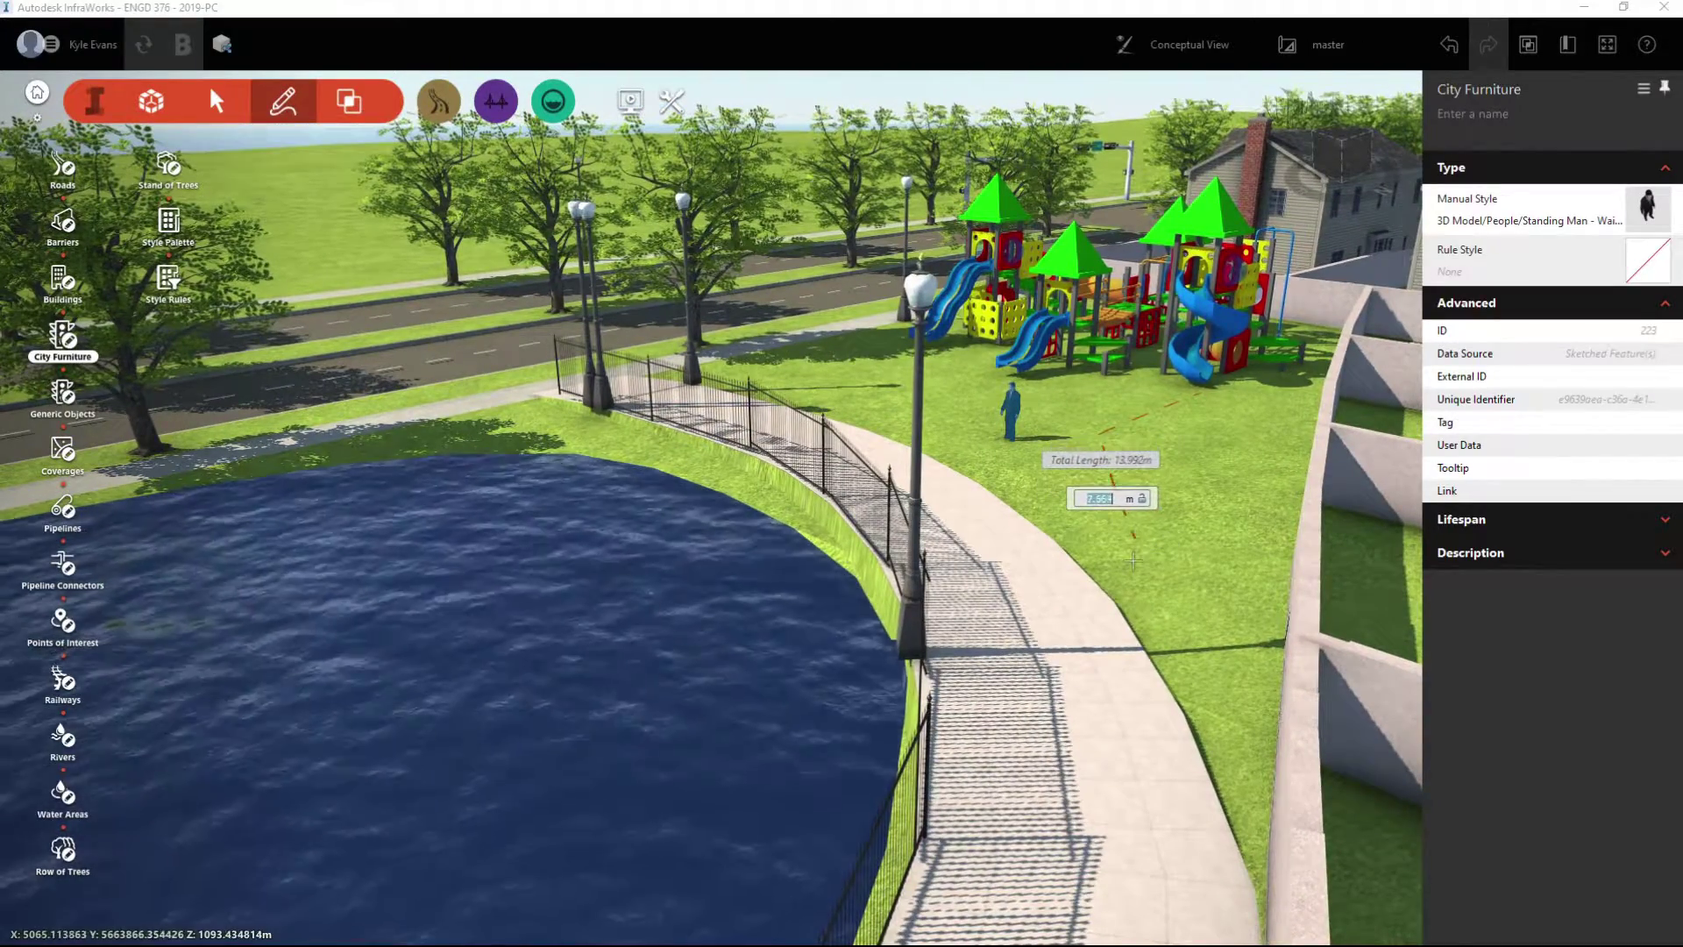
double_click(1133, 559)
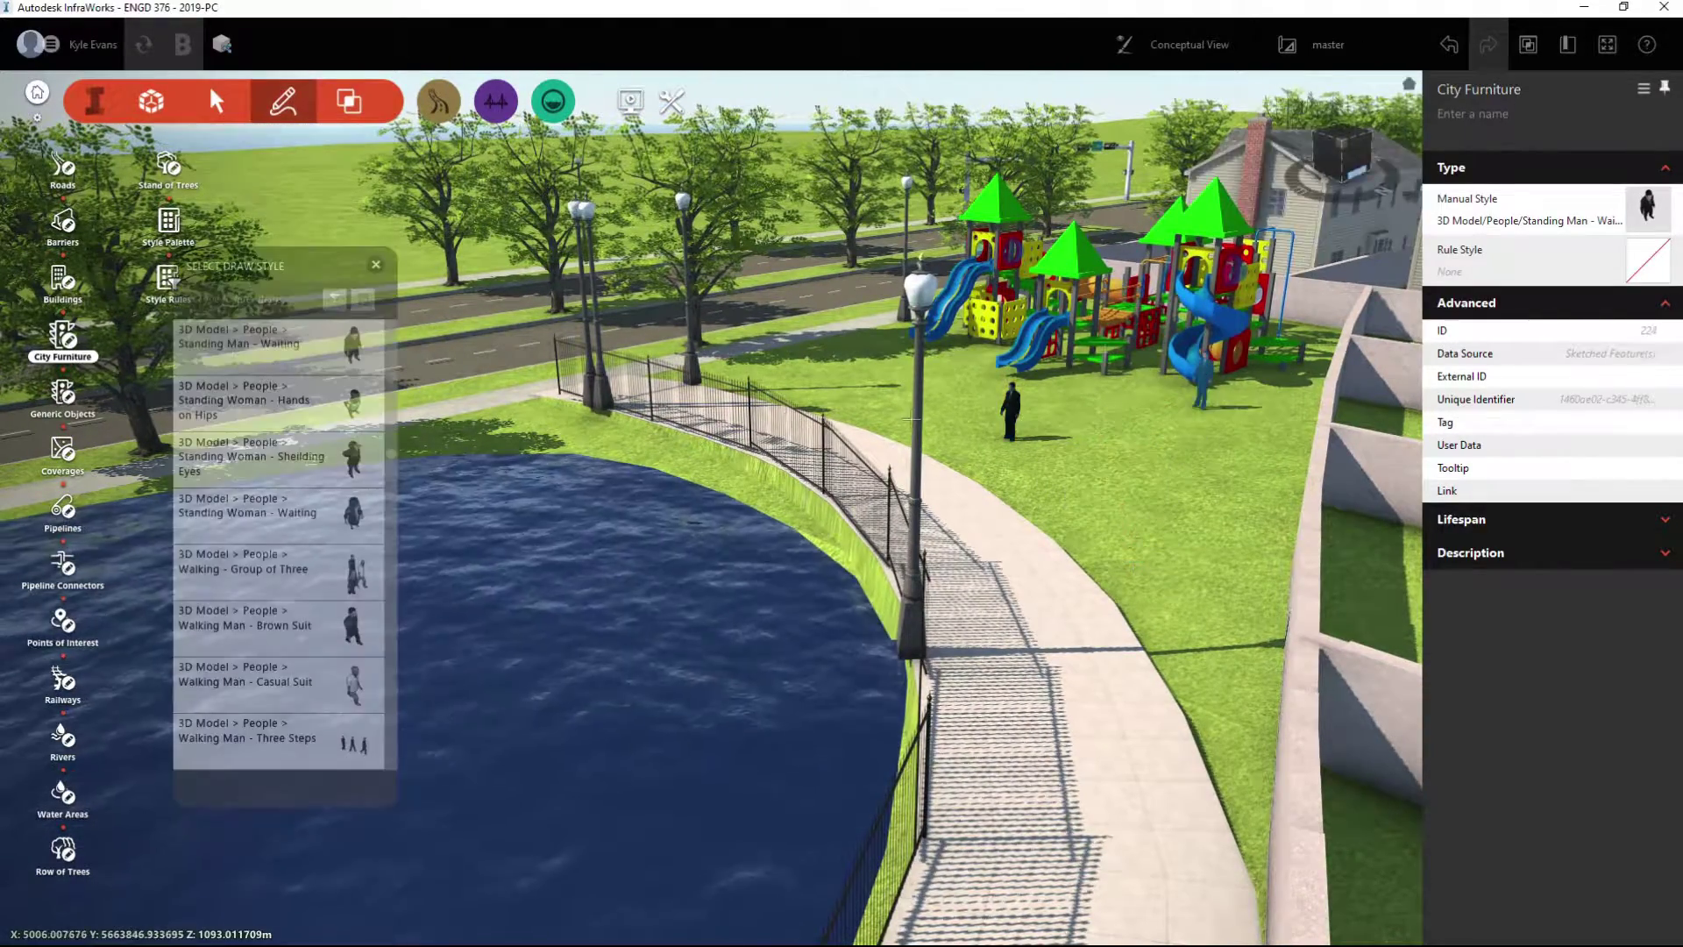
scroll(1227, 386, "up", 2)
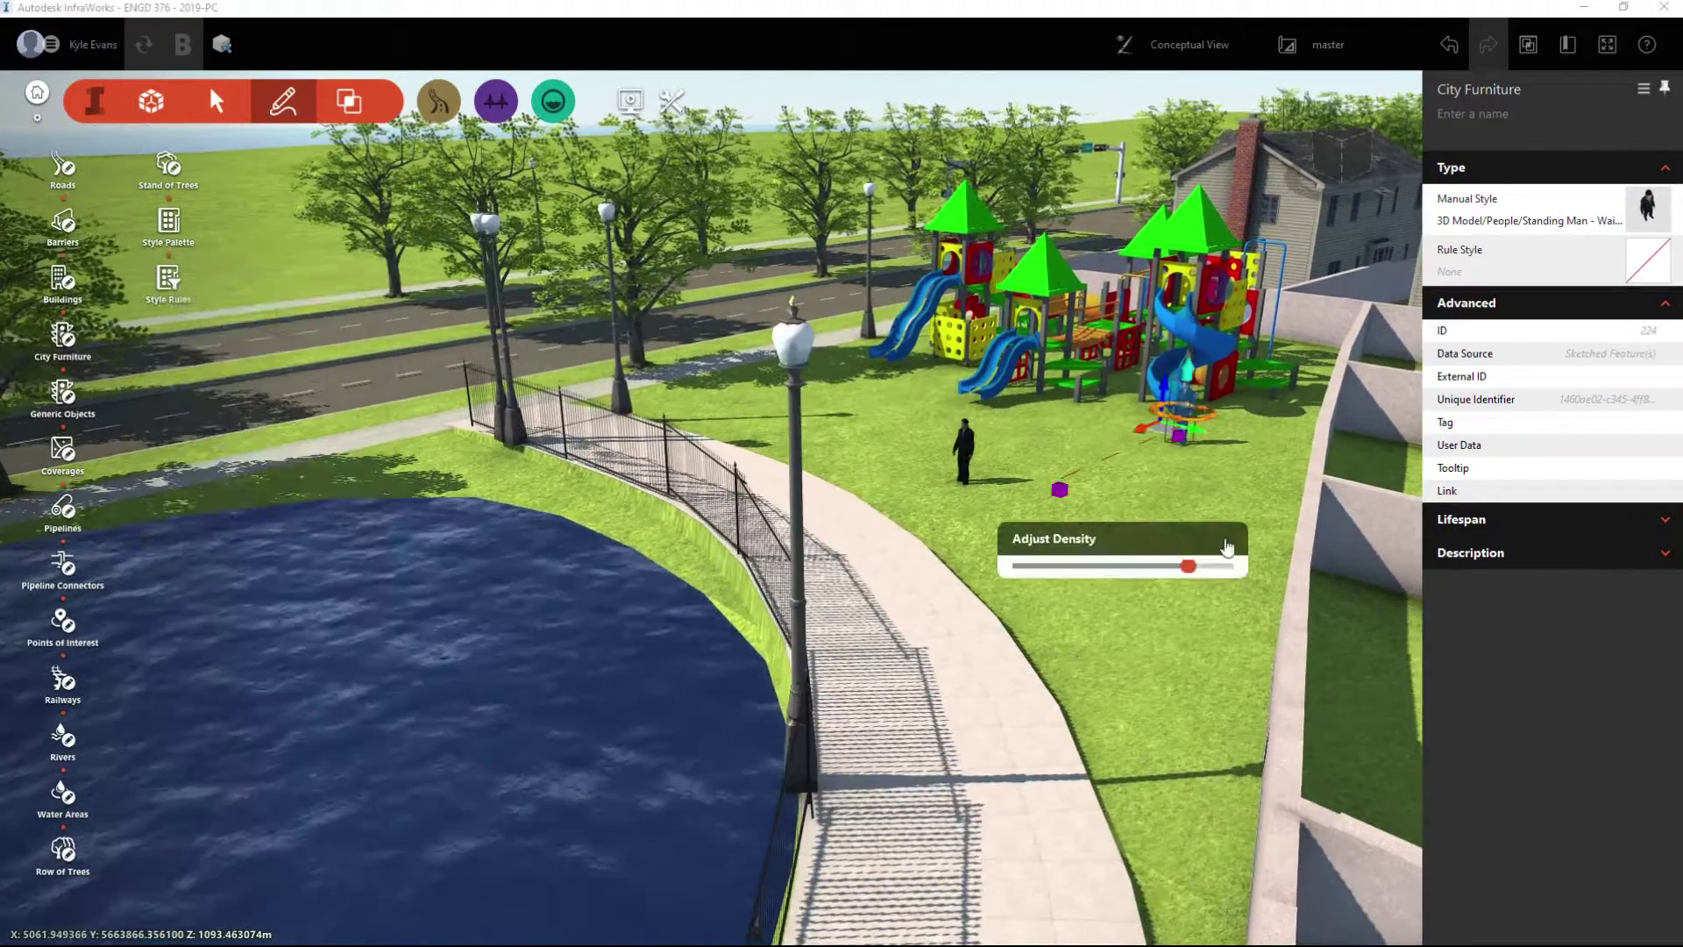
Raise the density of the row of waiting men on the lawn and select individual men in the row
scroll(1228, 547, "up", 4)
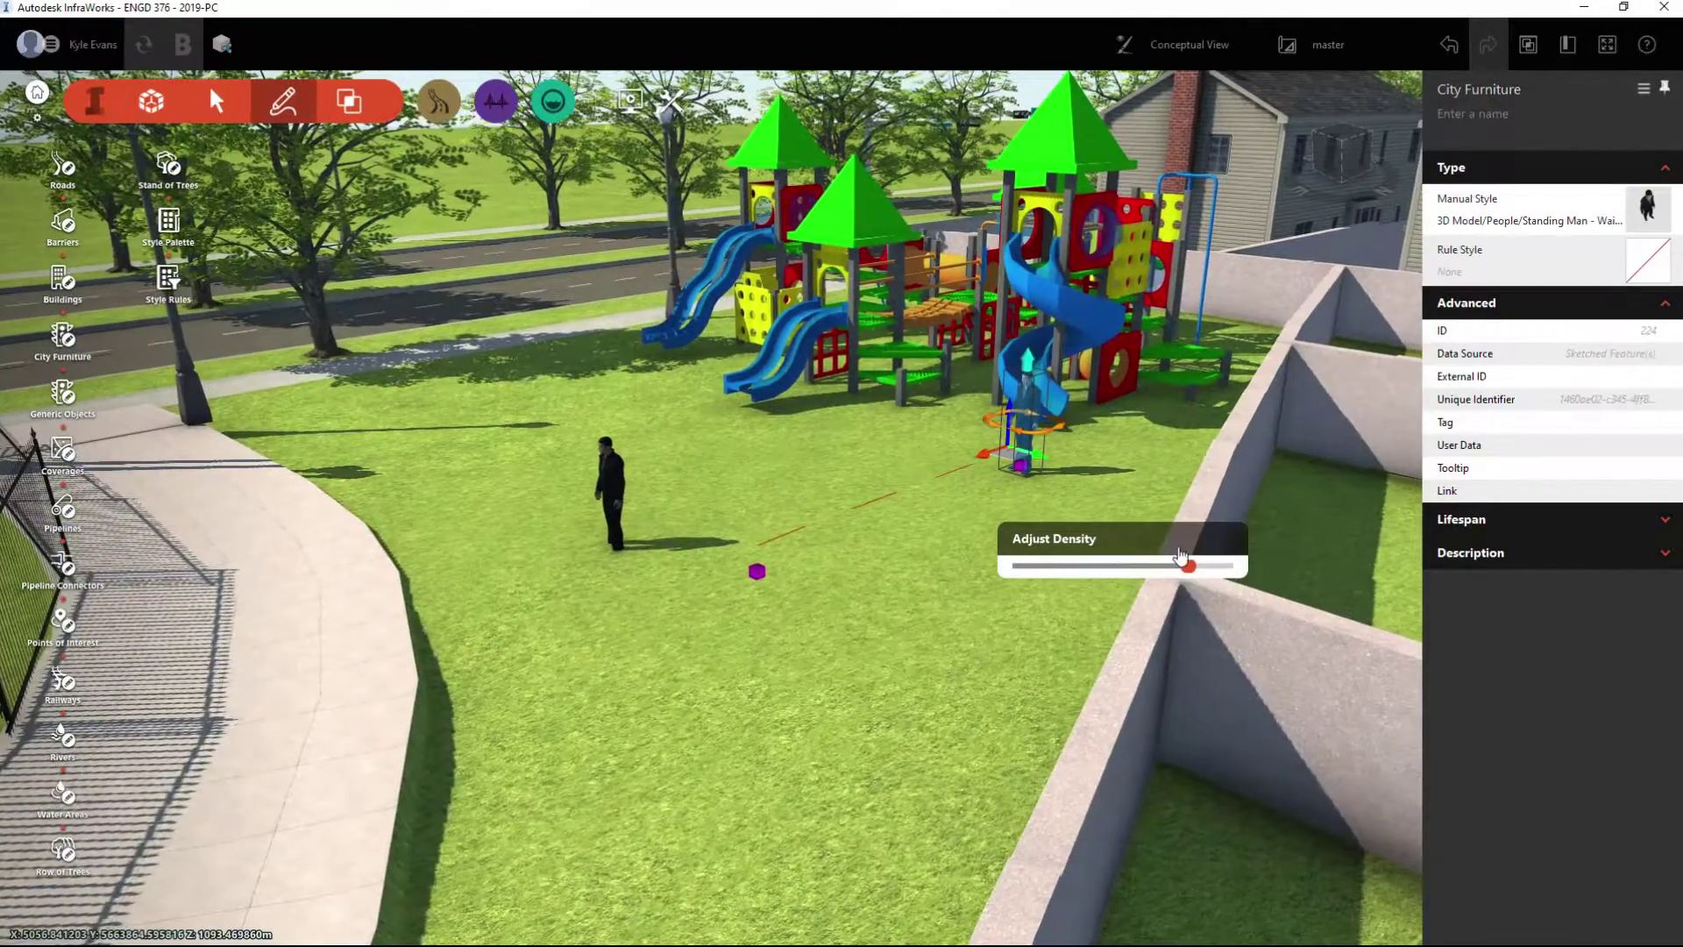
left_click_drag(1181, 556, 1222, 561)
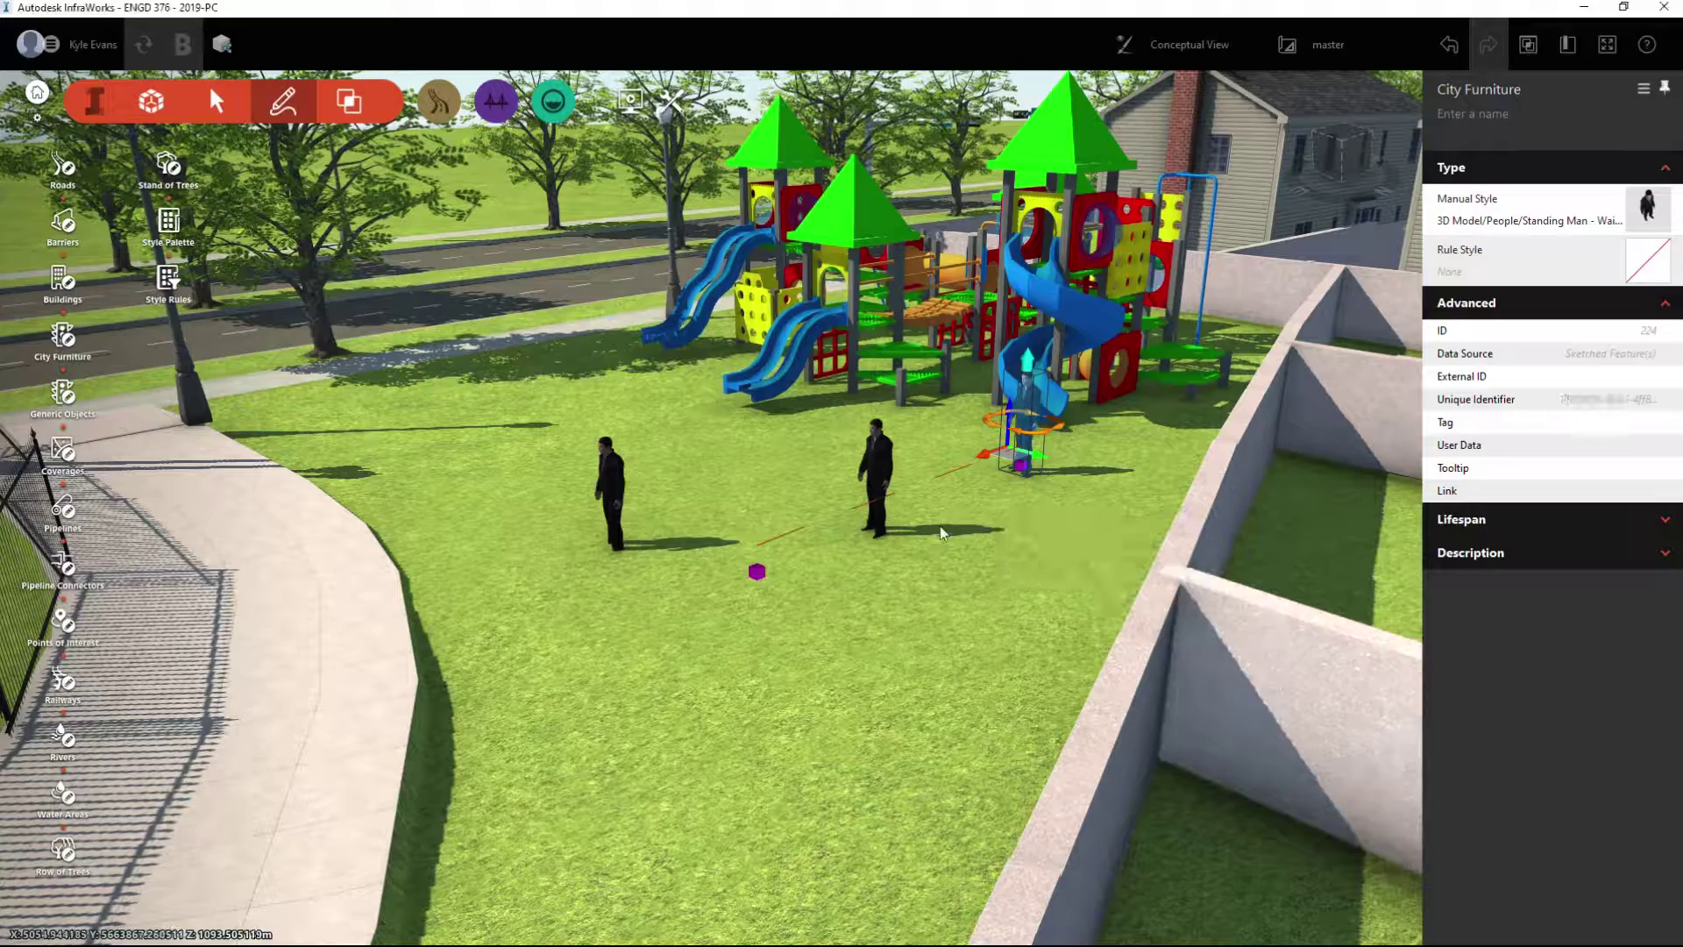
left_click(878, 481)
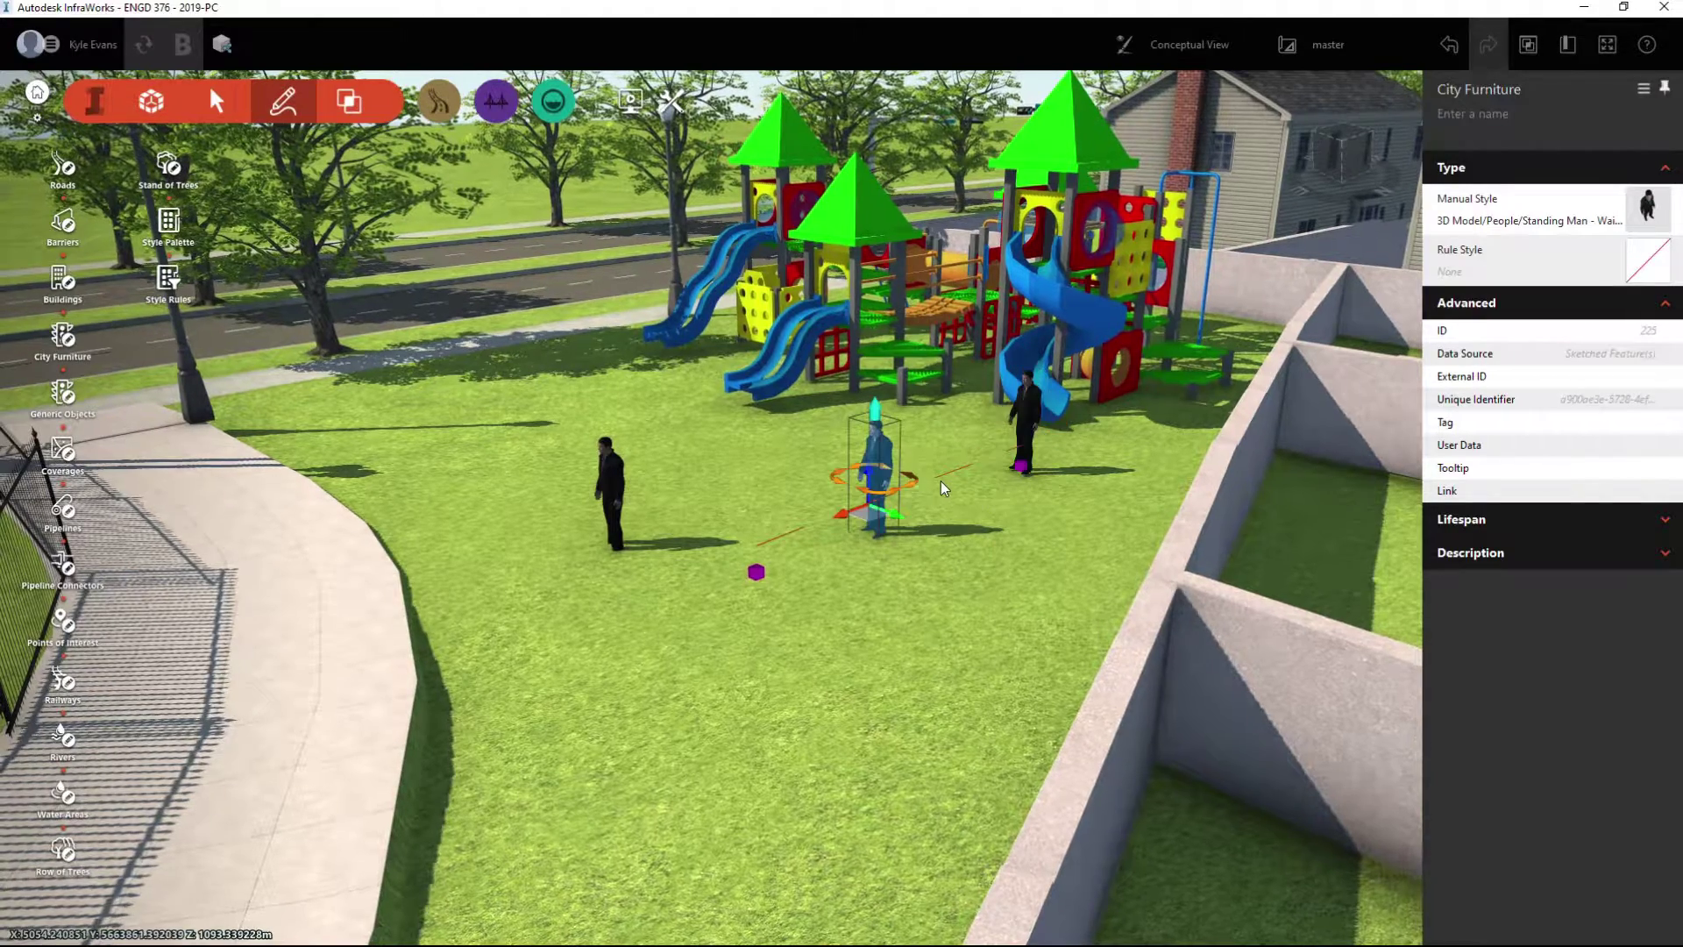
left_click(948, 478)
left_click(1023, 463)
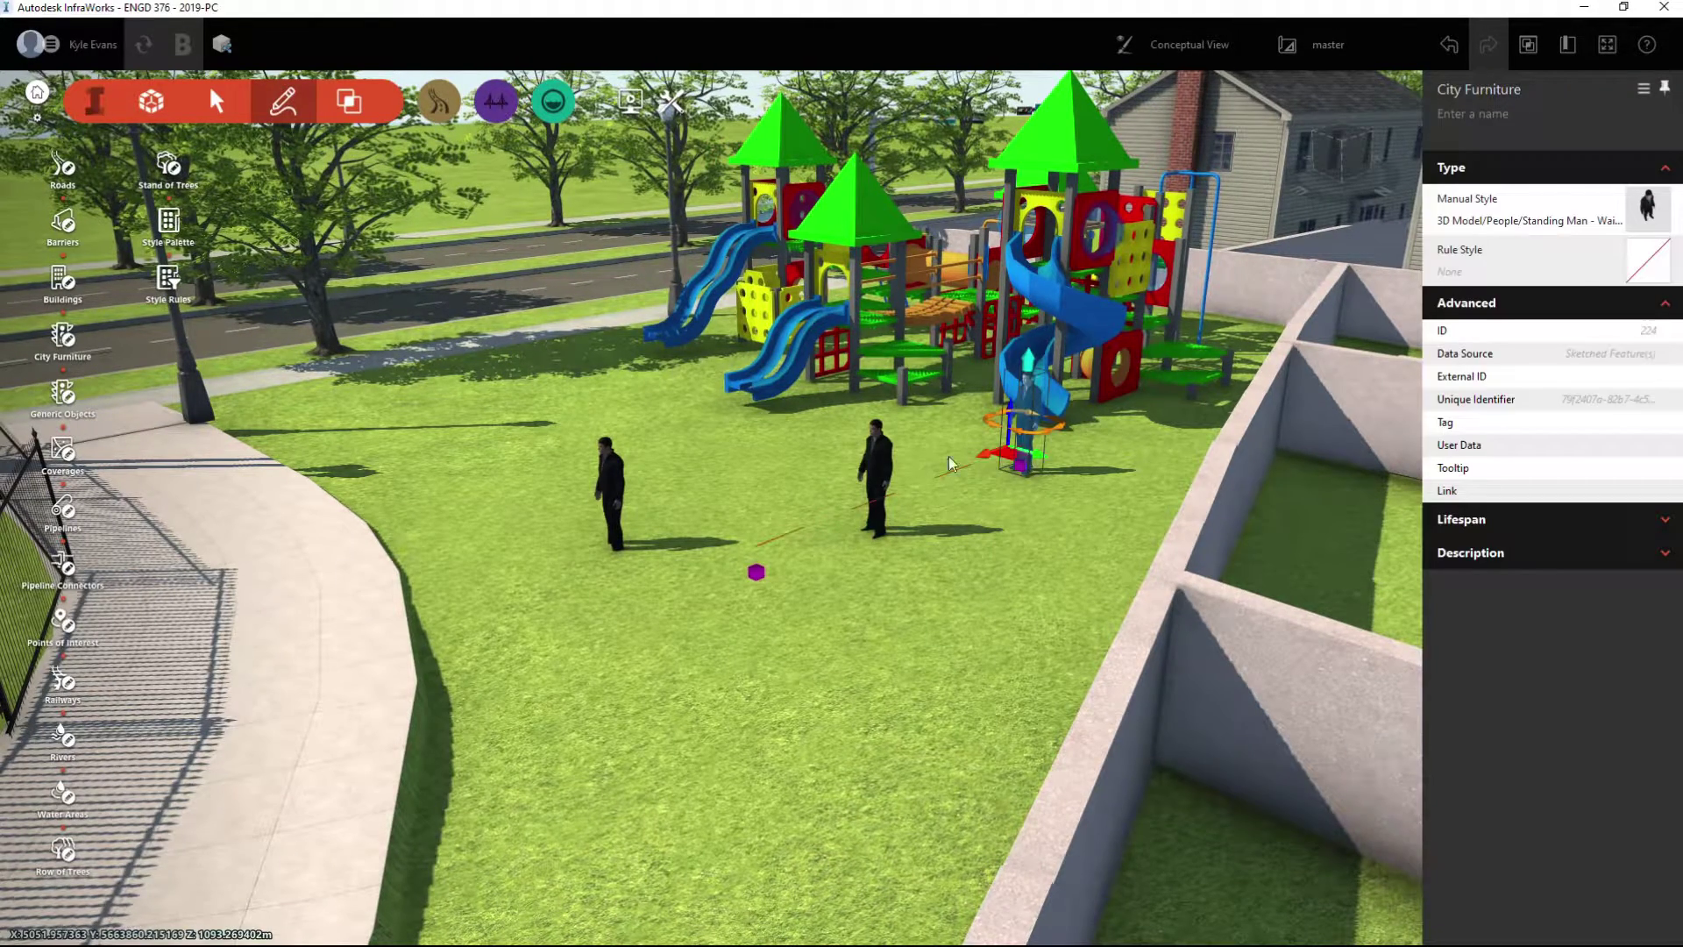
Delete all the waiting standing men from the lawn in front of the playground
middle_click_drag(949, 482, 1063, 542)
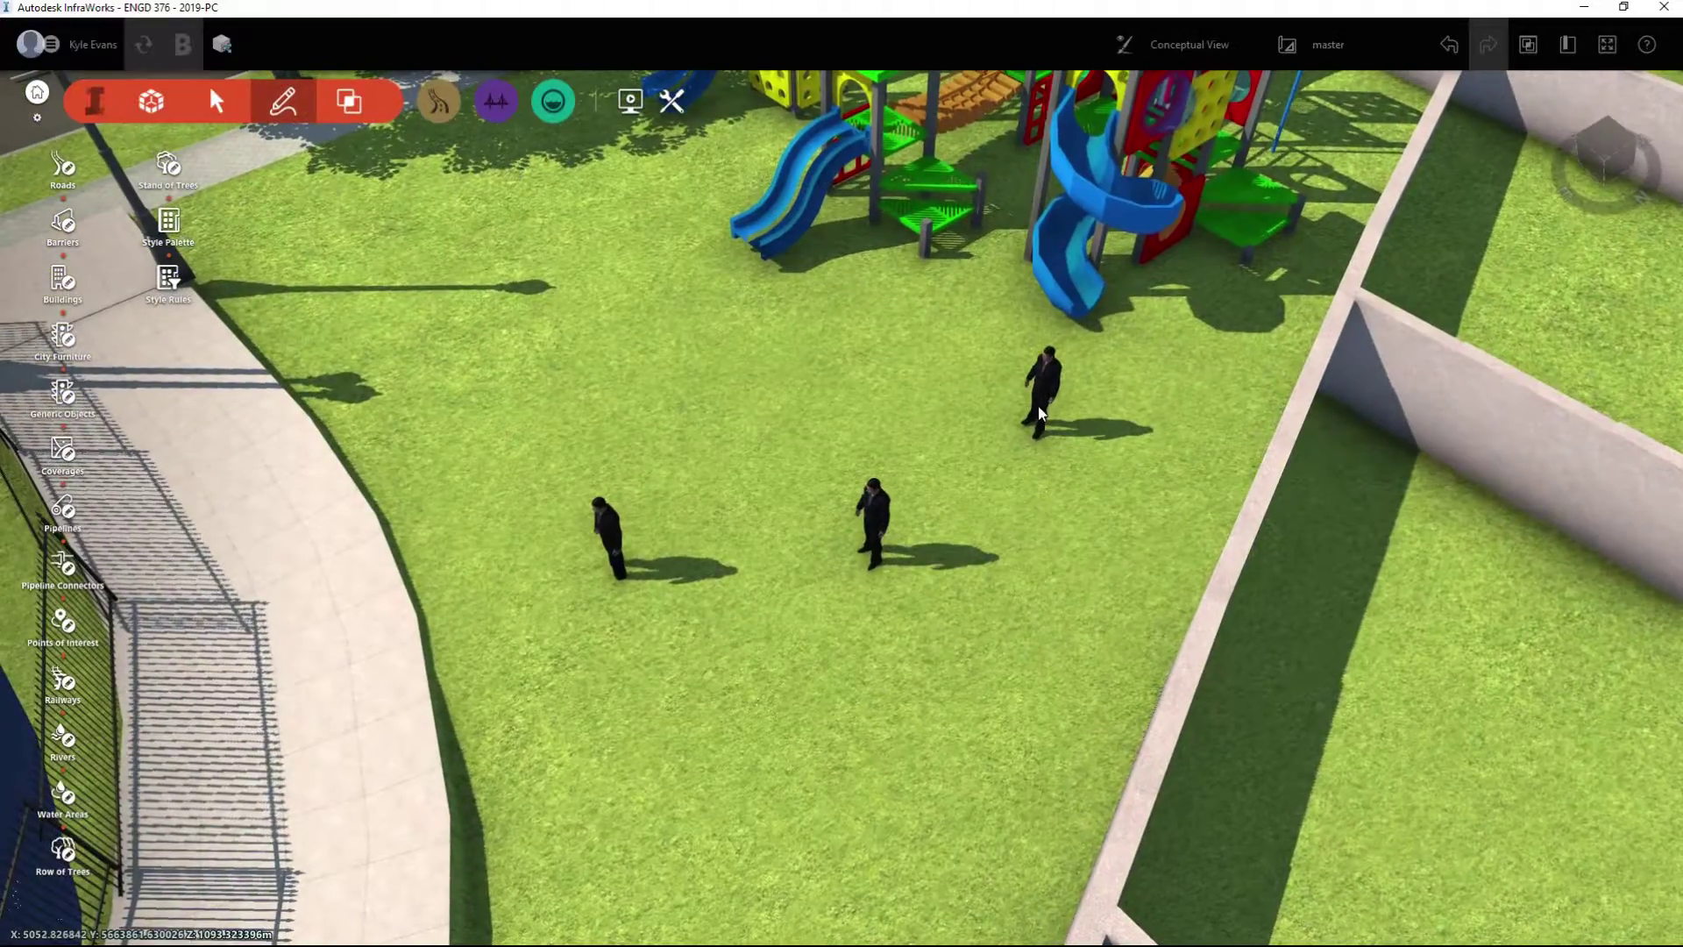
key("Delete")
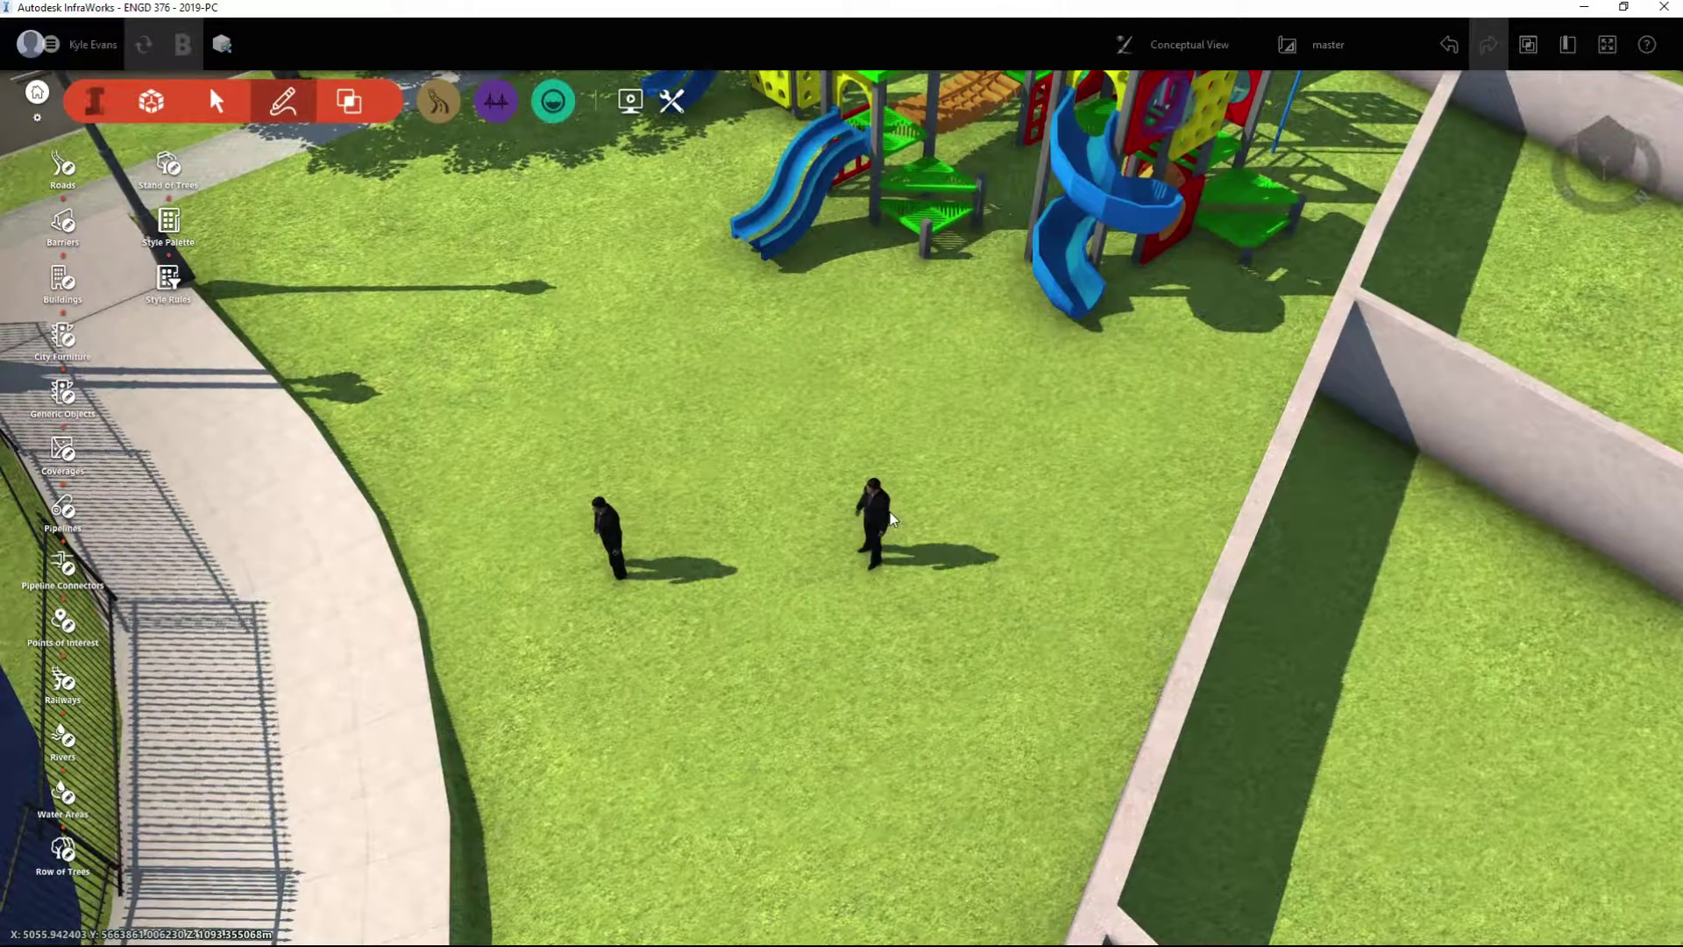
left_click(882, 516)
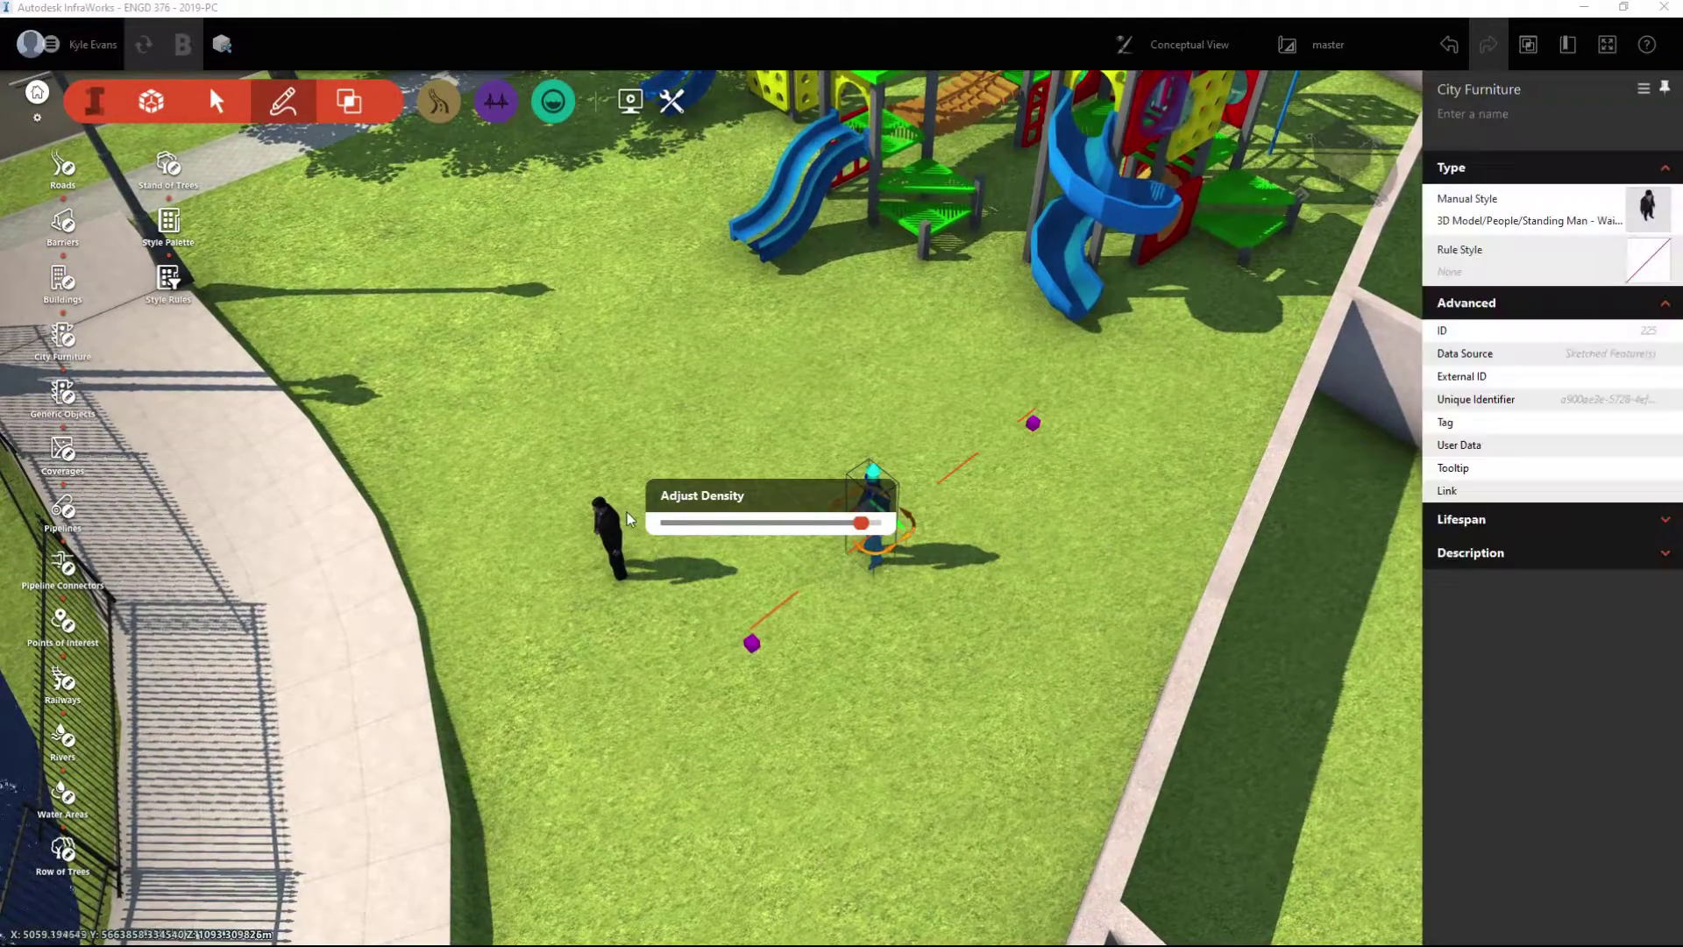
left_click(613, 559)
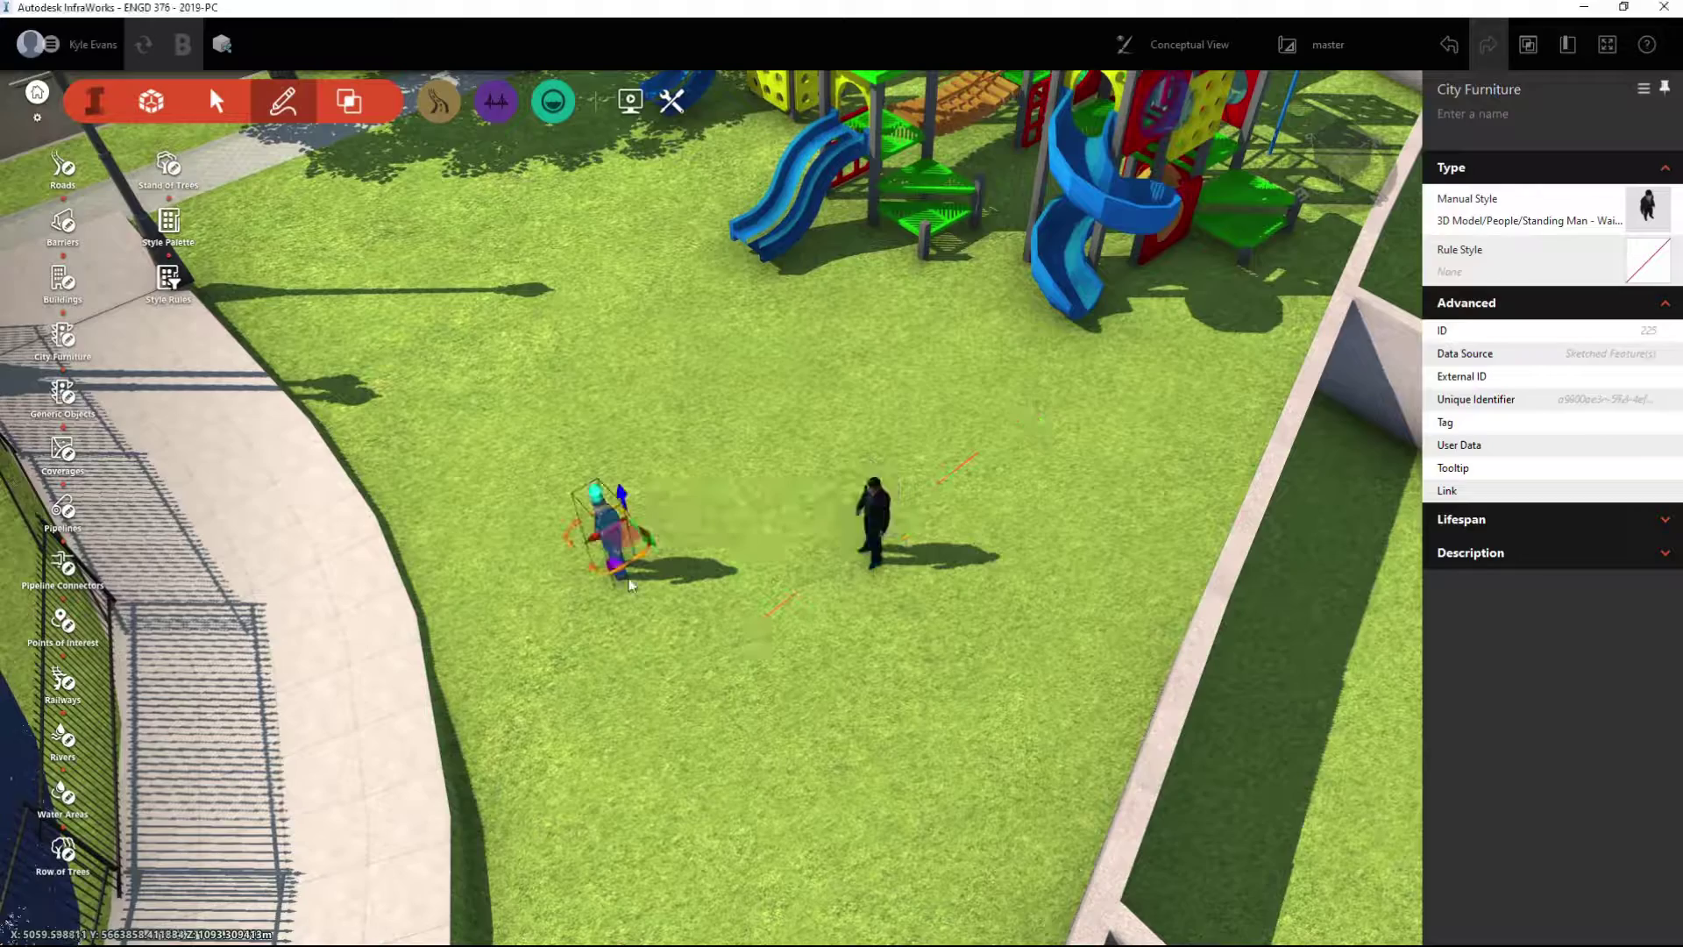
key("Delete")
left_click(874, 517)
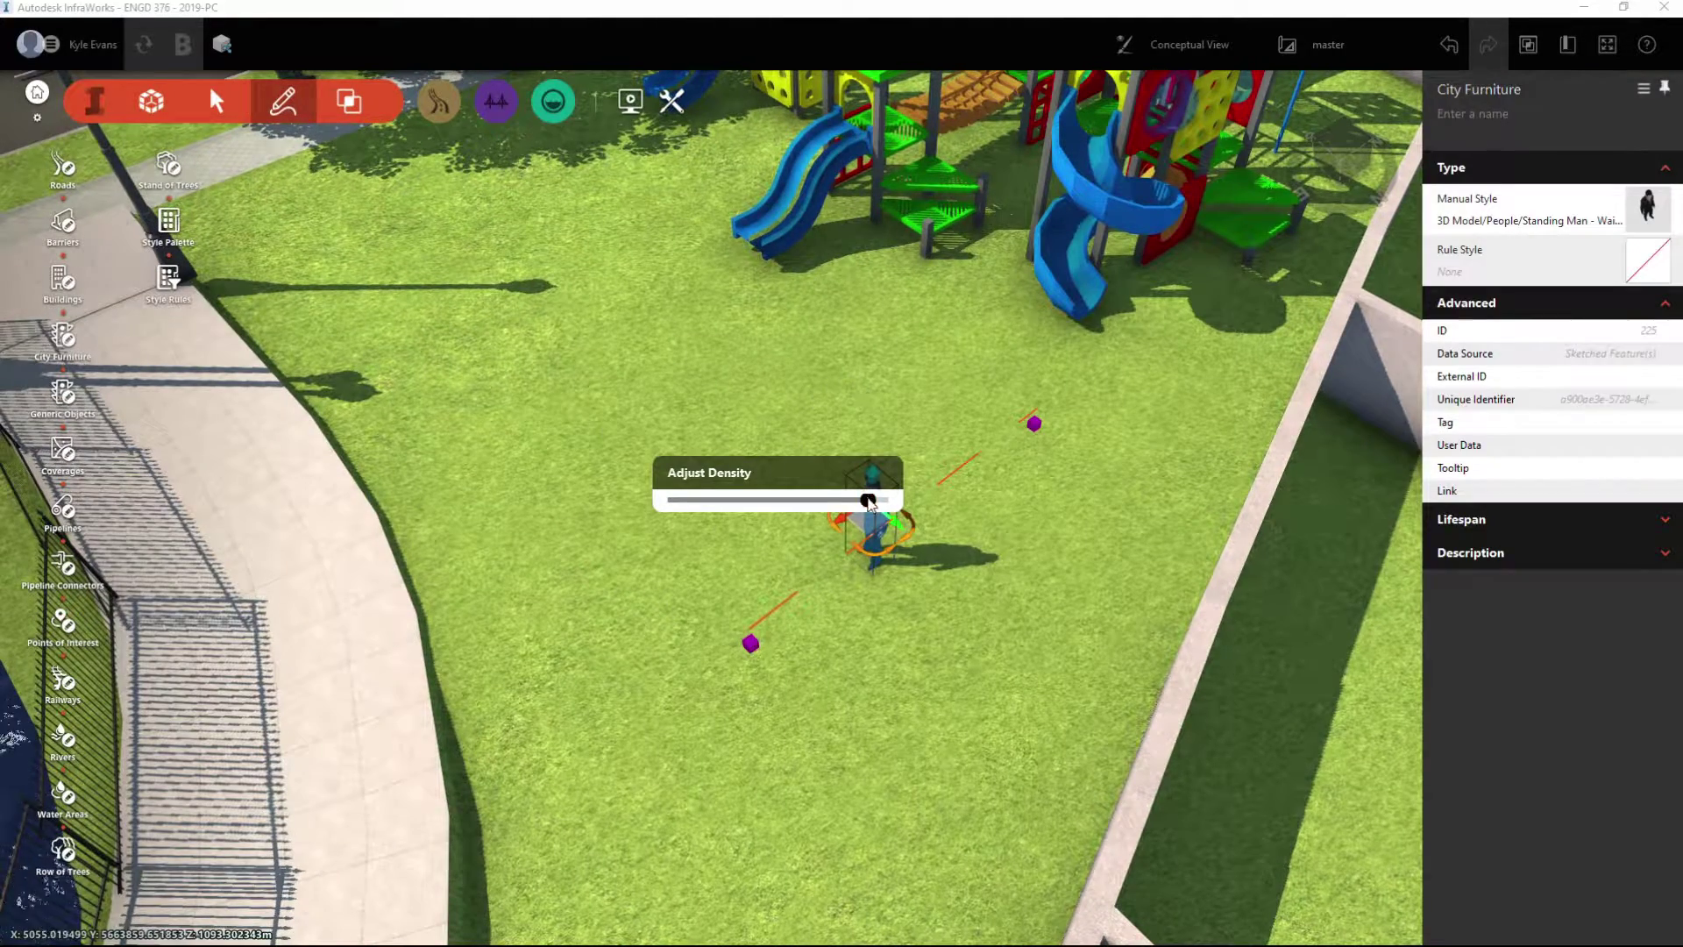
key("Delete")
left_click(1037, 390)
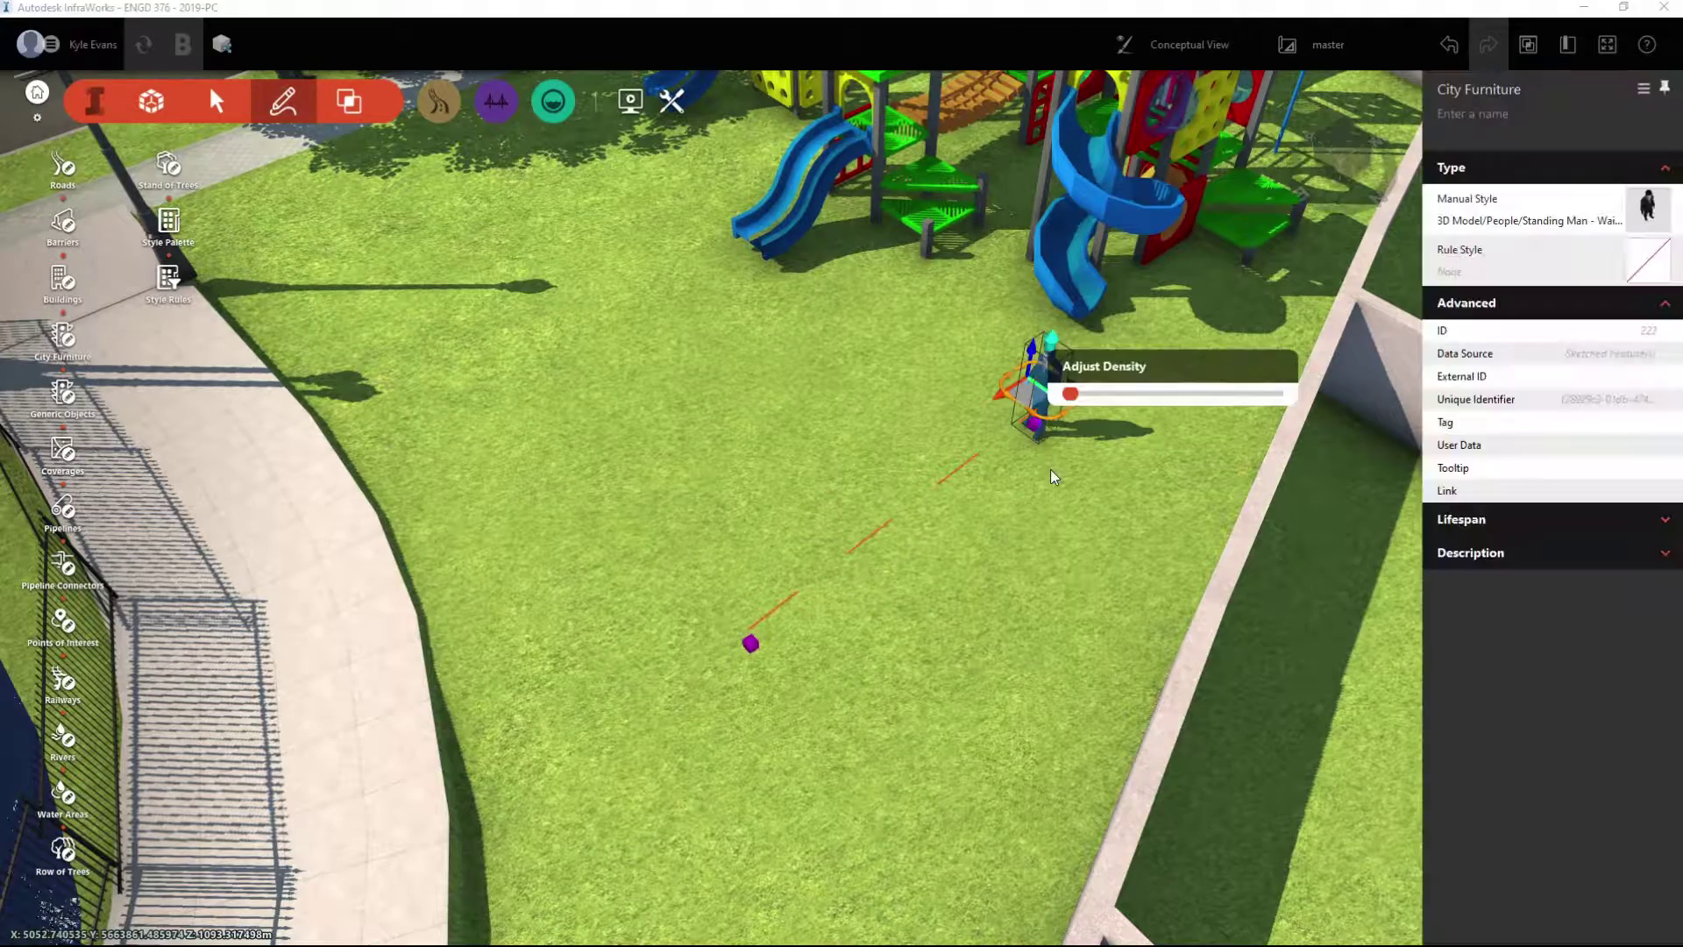
middle_click_drag(1051, 532, 1007, 563, "shift")
key("Delete")
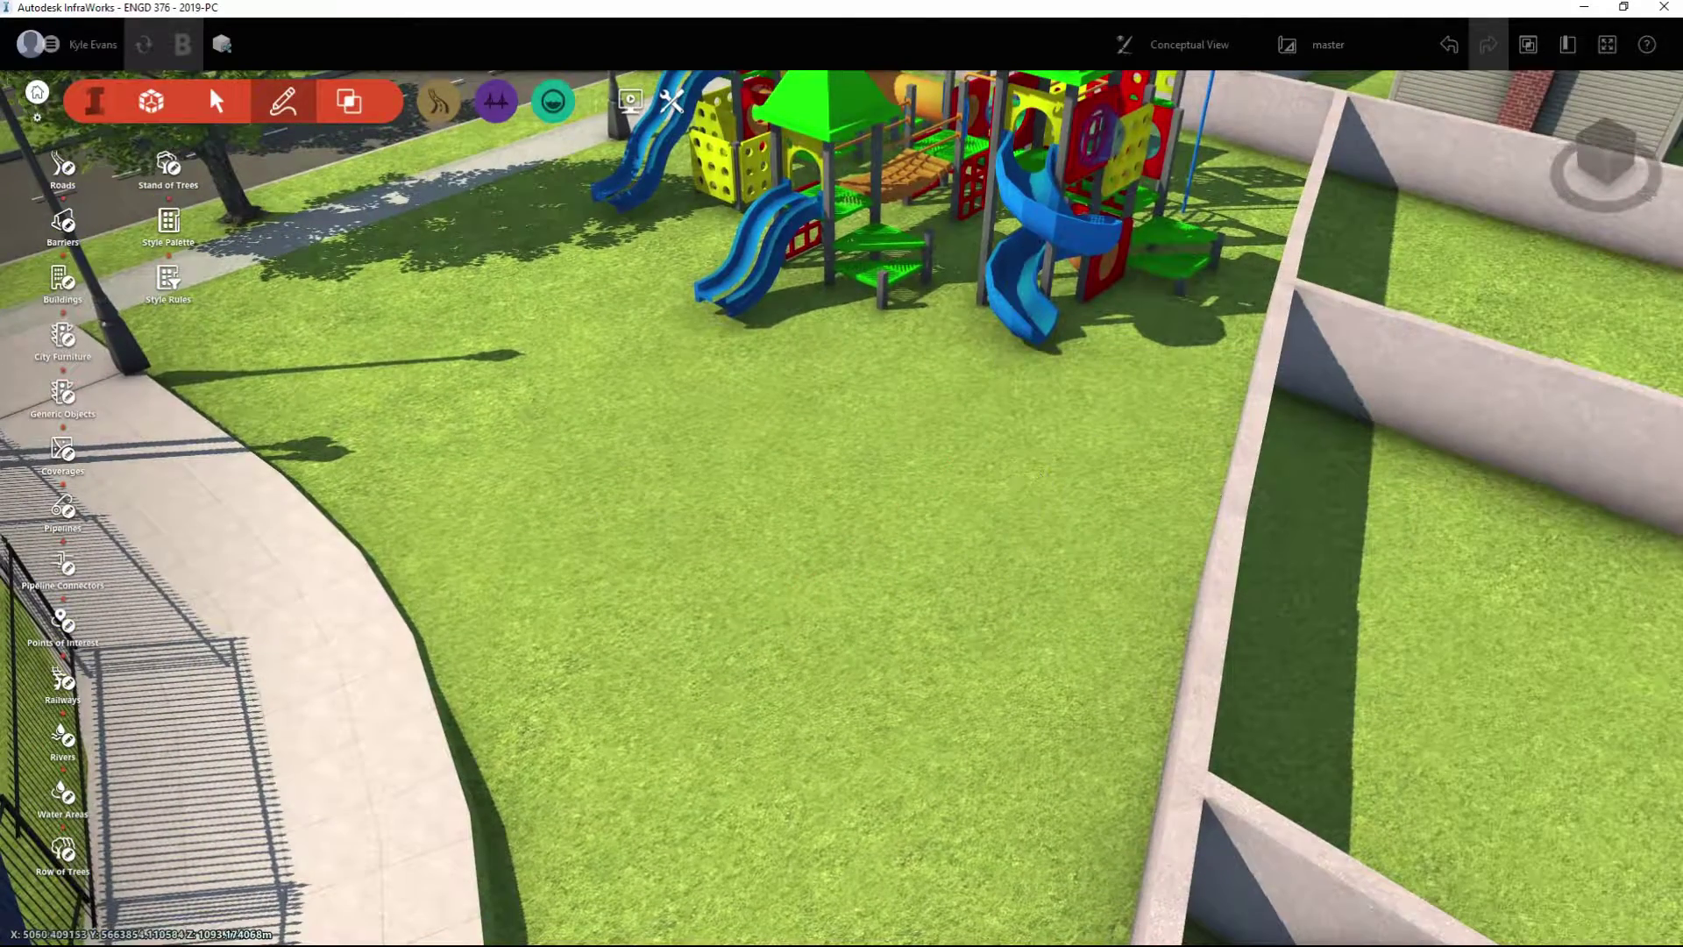
Start drawing city furniture, look through the people, ship, point of interest, railway and shape styles, and choose the Vegetation style Oval Hedge
left_click(77, 368)
scroll(331, 506, "down", 5)
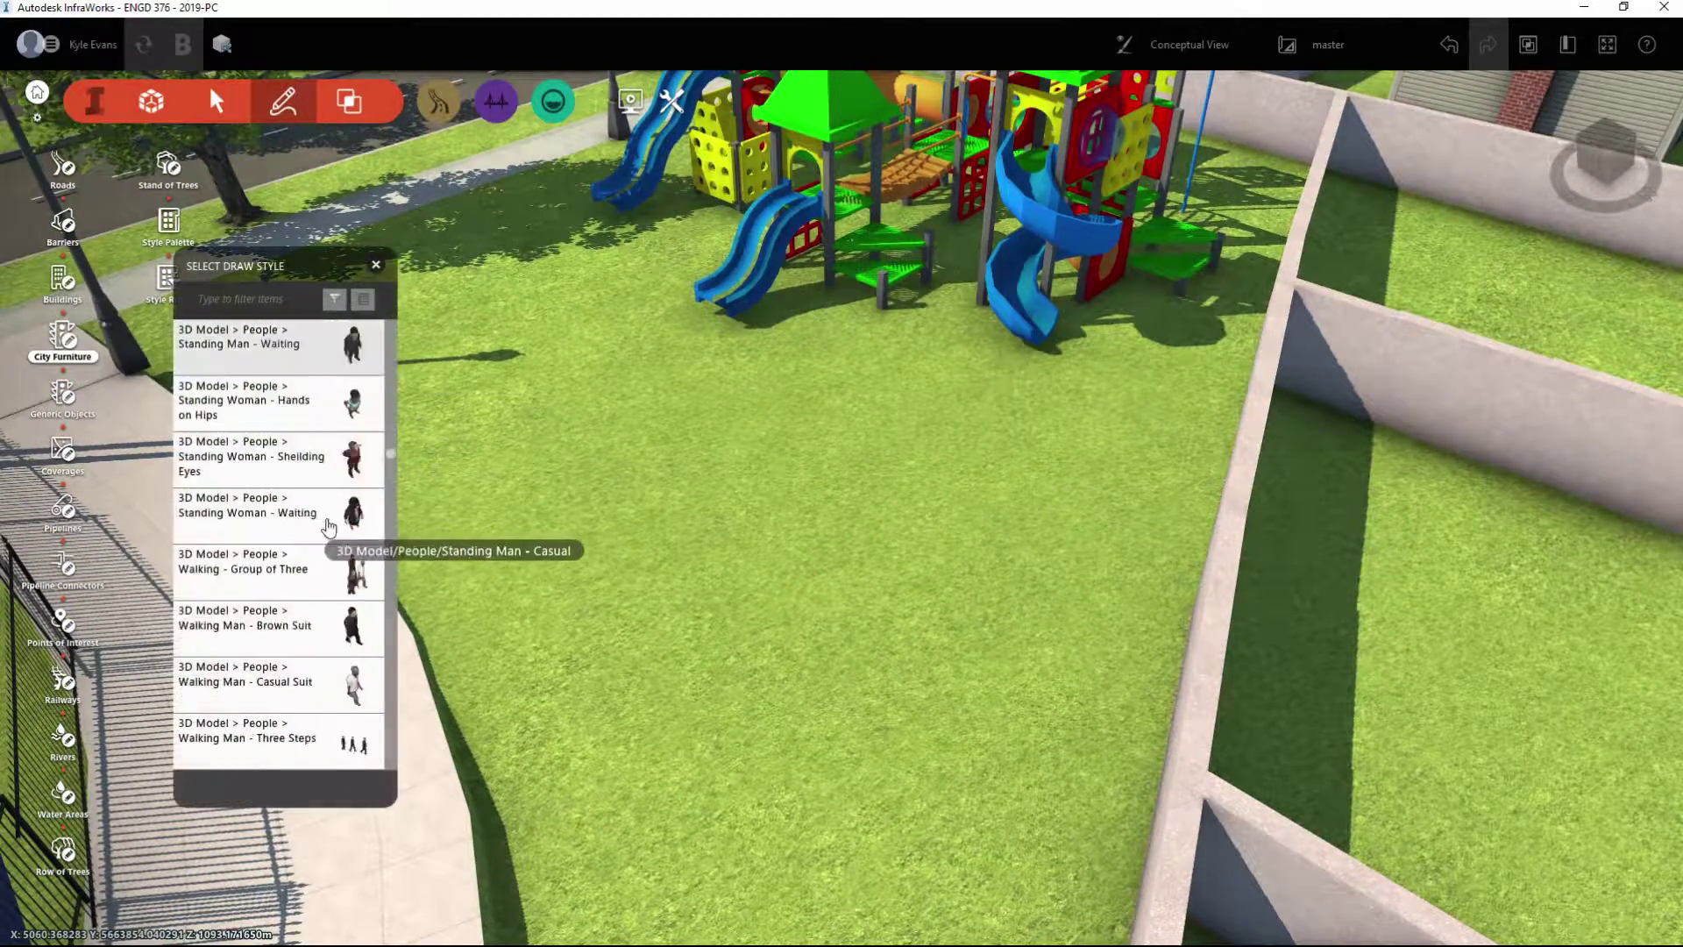
scroll(331, 409, "down", 2)
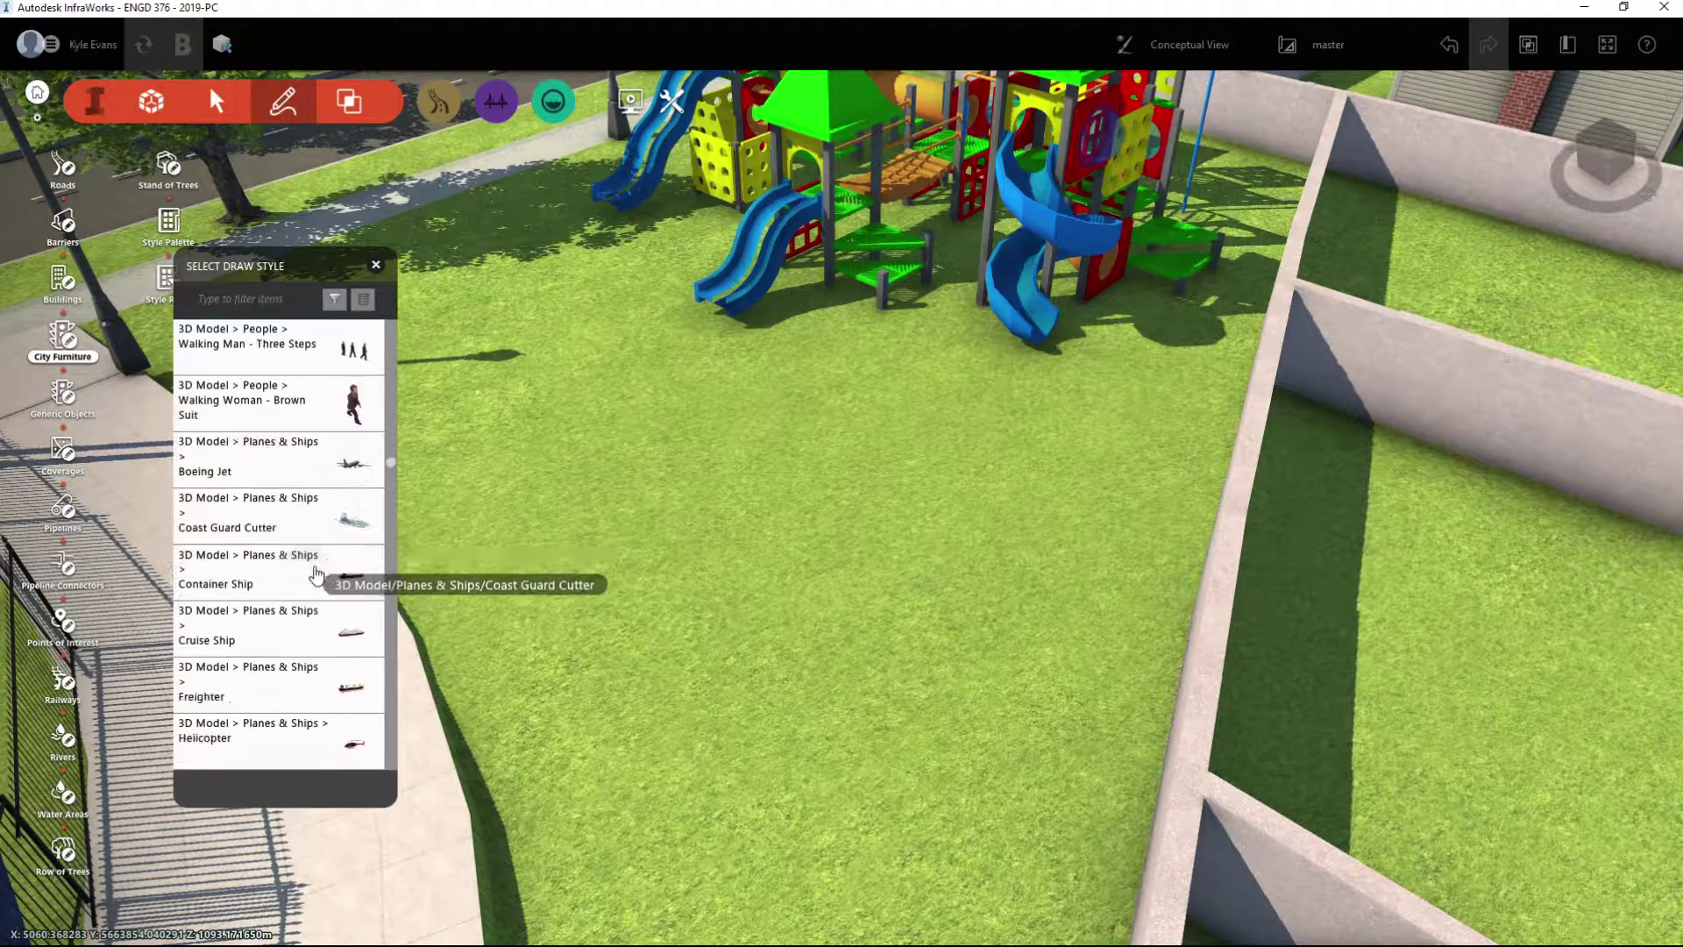
scroll(330, 408, "down", 12)
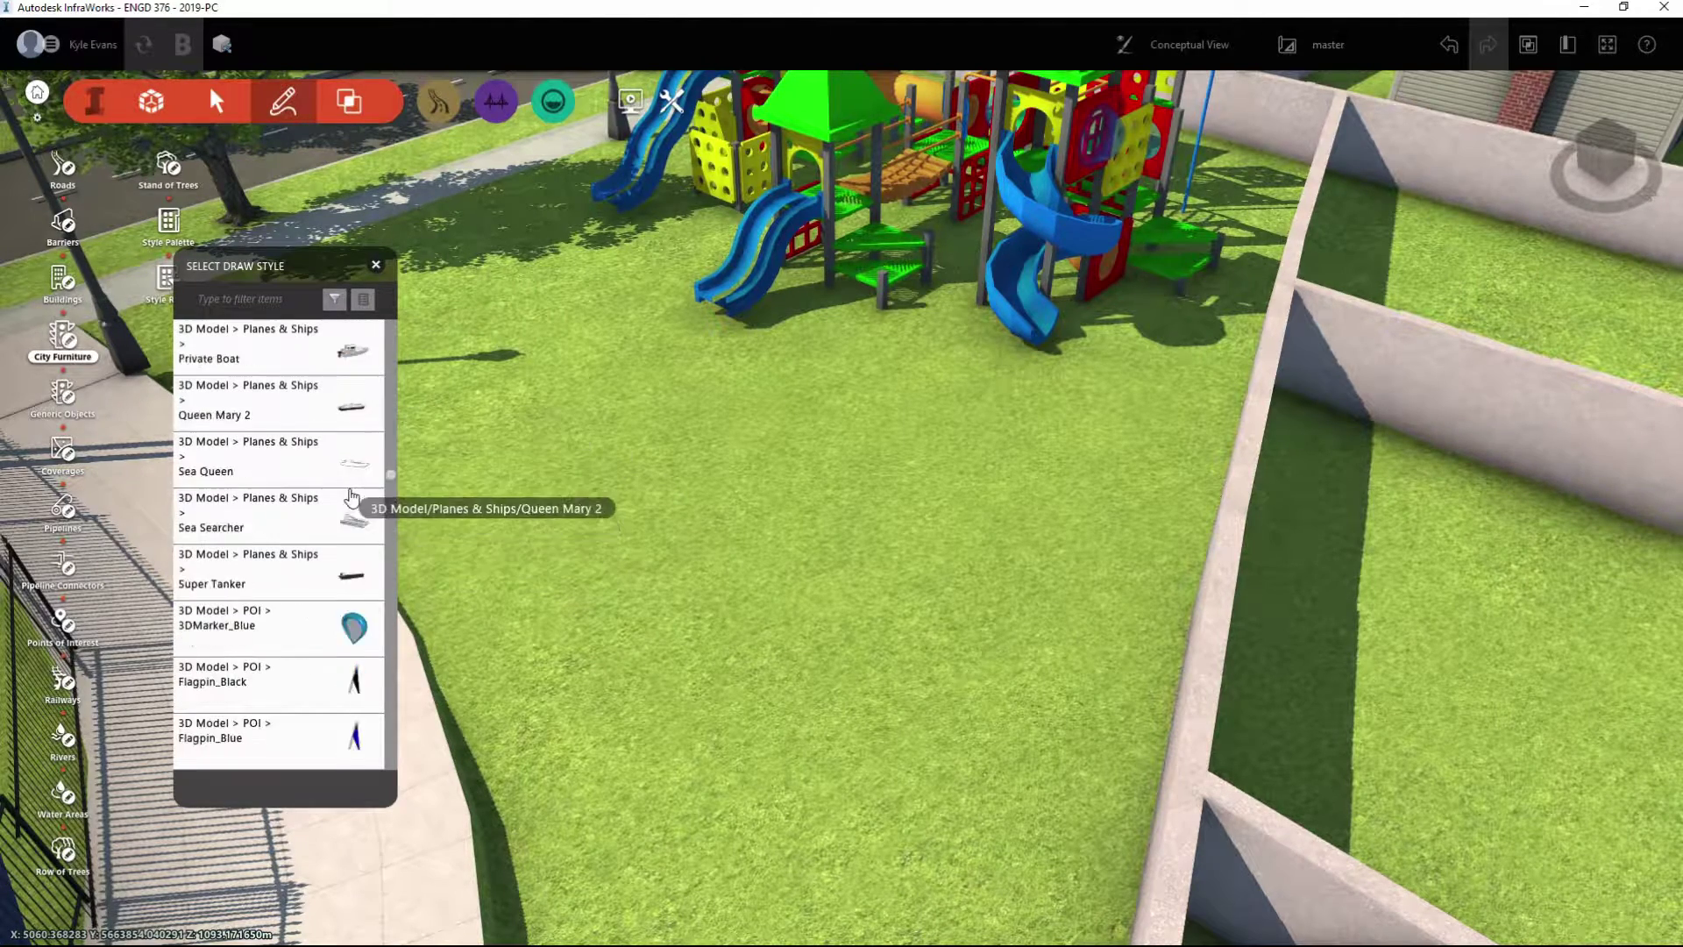
scroll(343, 493, "down", 20)
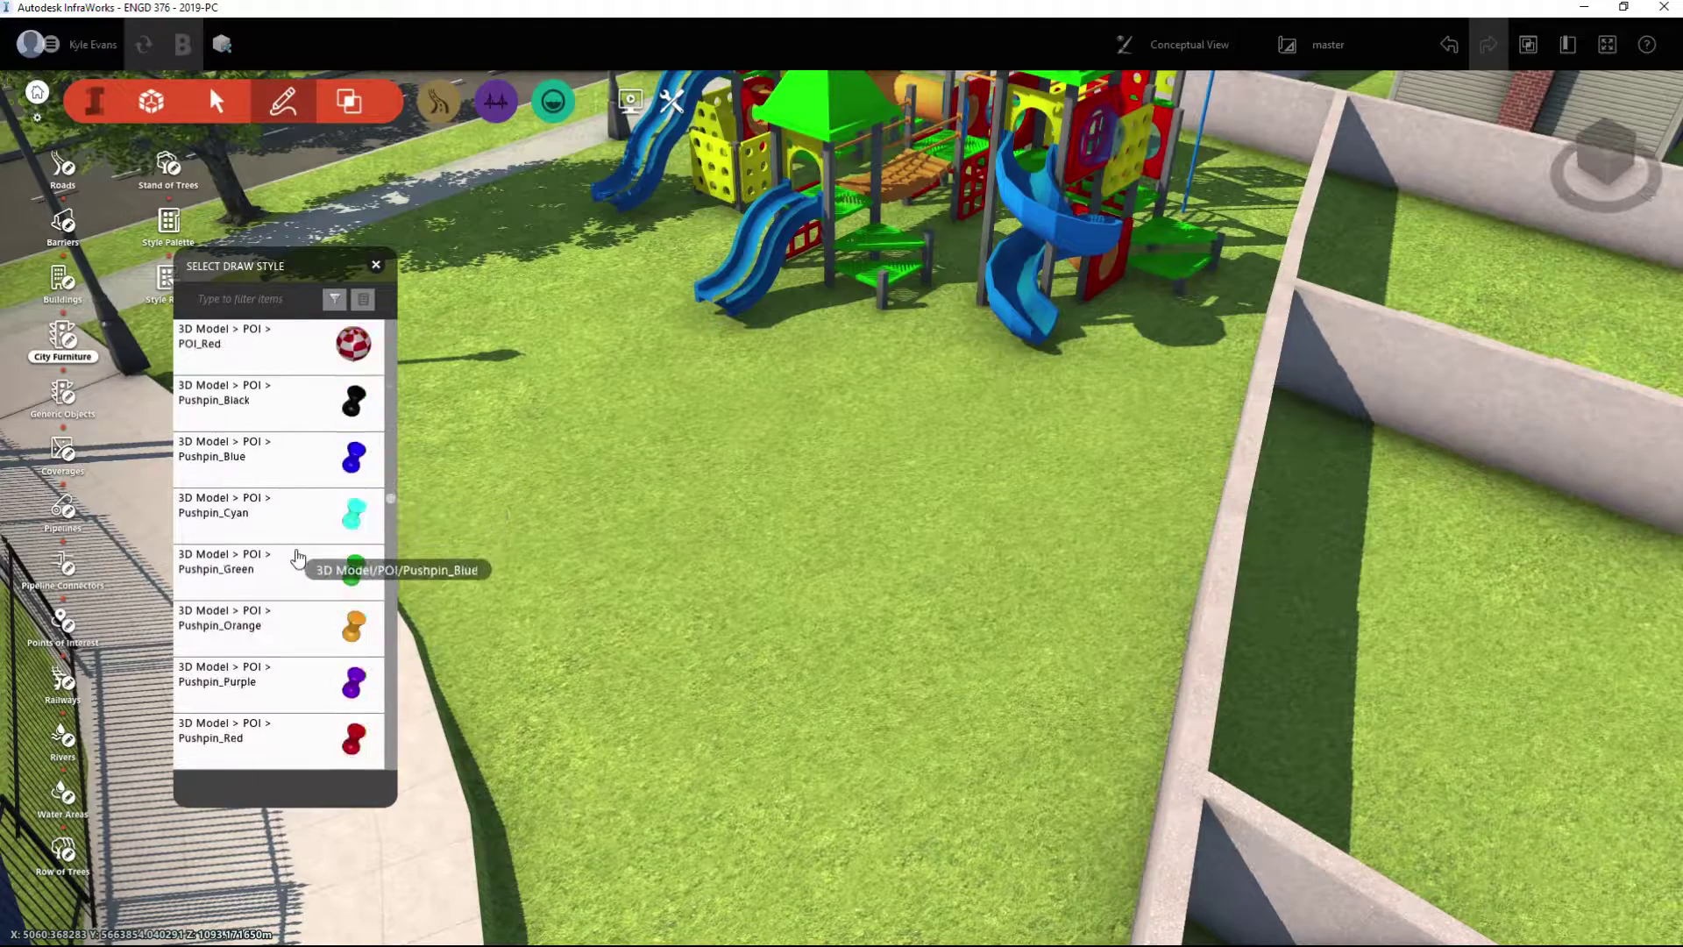
scroll(312, 552, "down", 5)
scroll(316, 598, "down", 3)
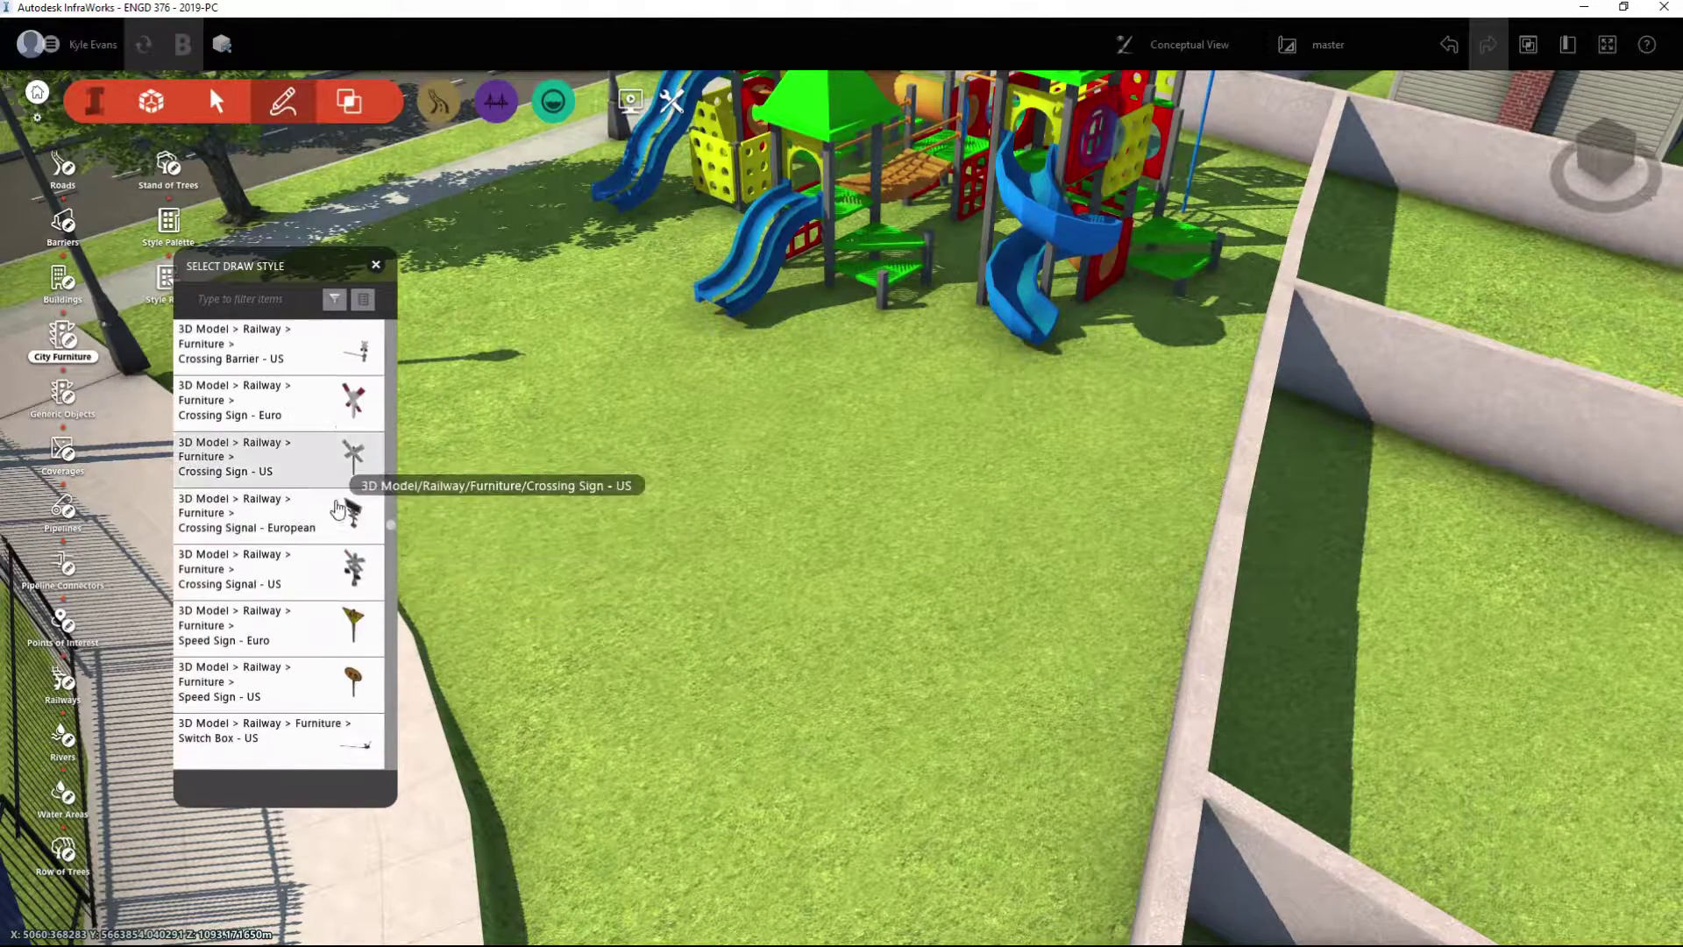
scroll(322, 526, "down", 15)
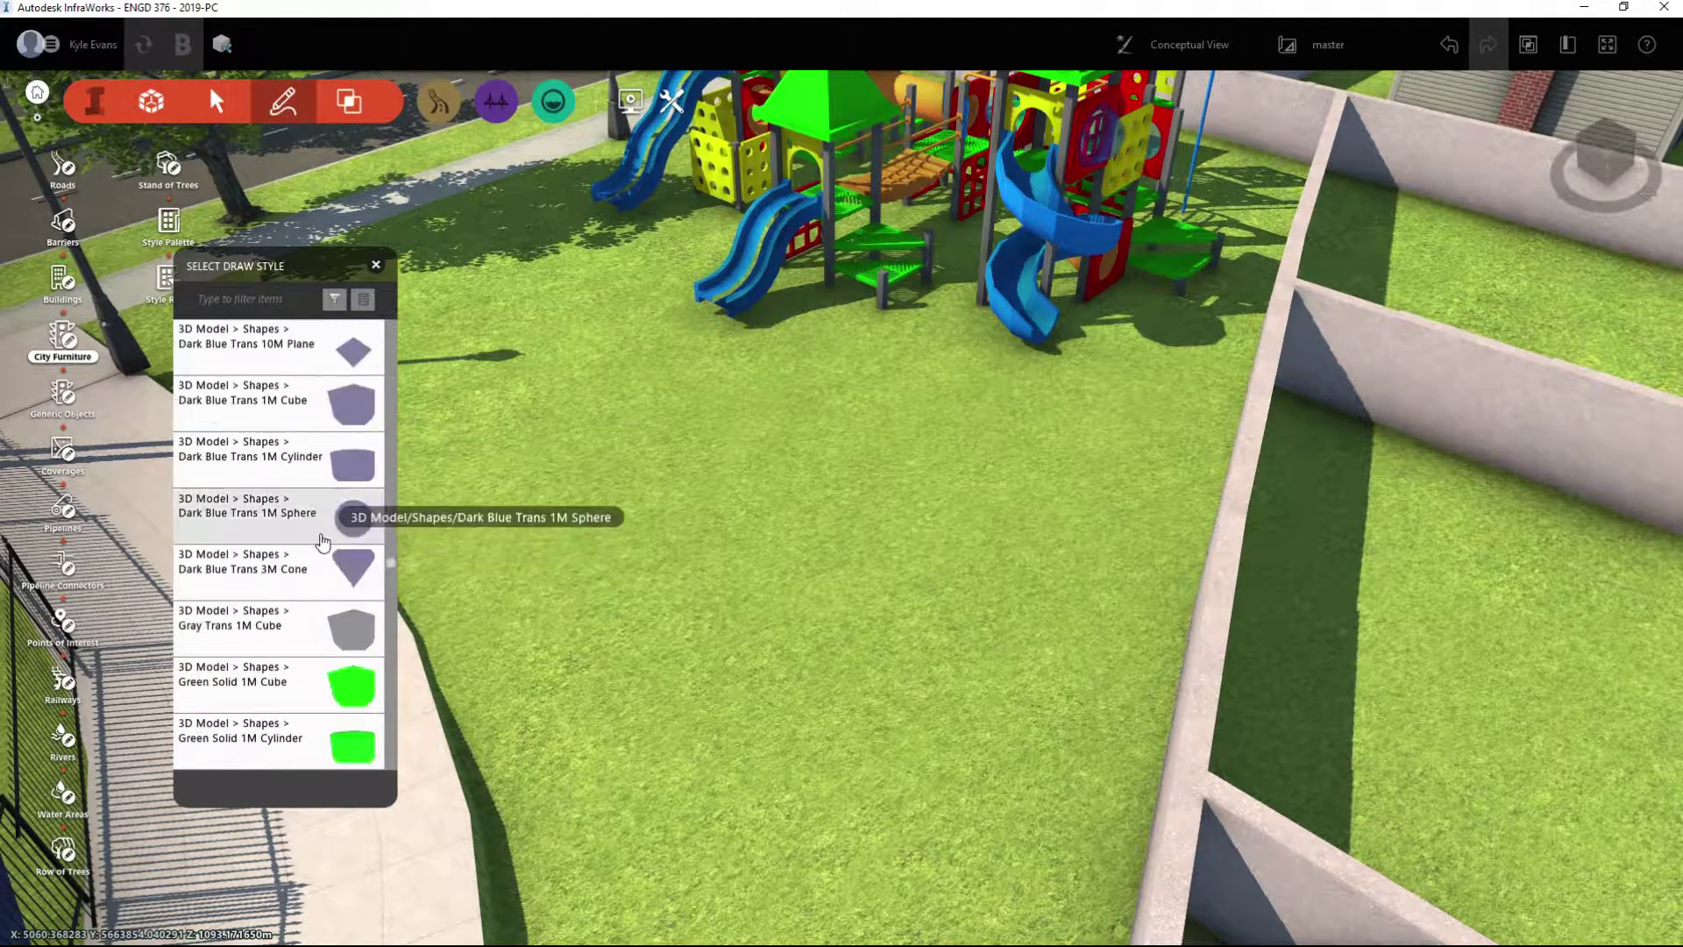
scroll(334, 550, "down", 3)
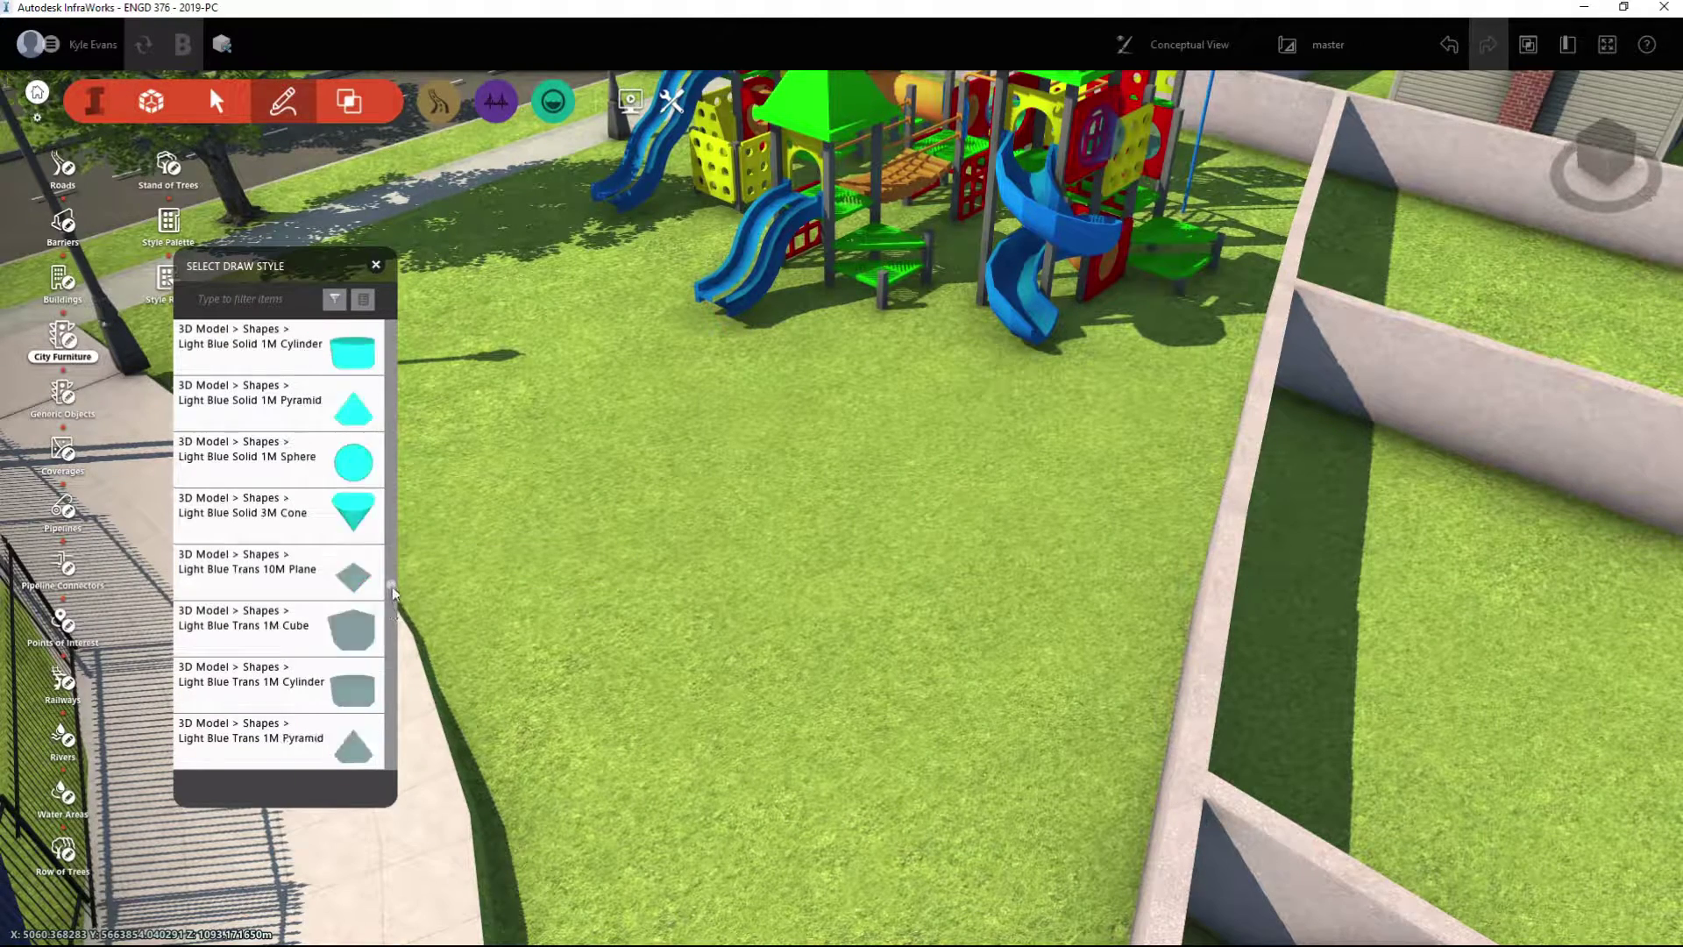
scroll(389, 647, "down", 6)
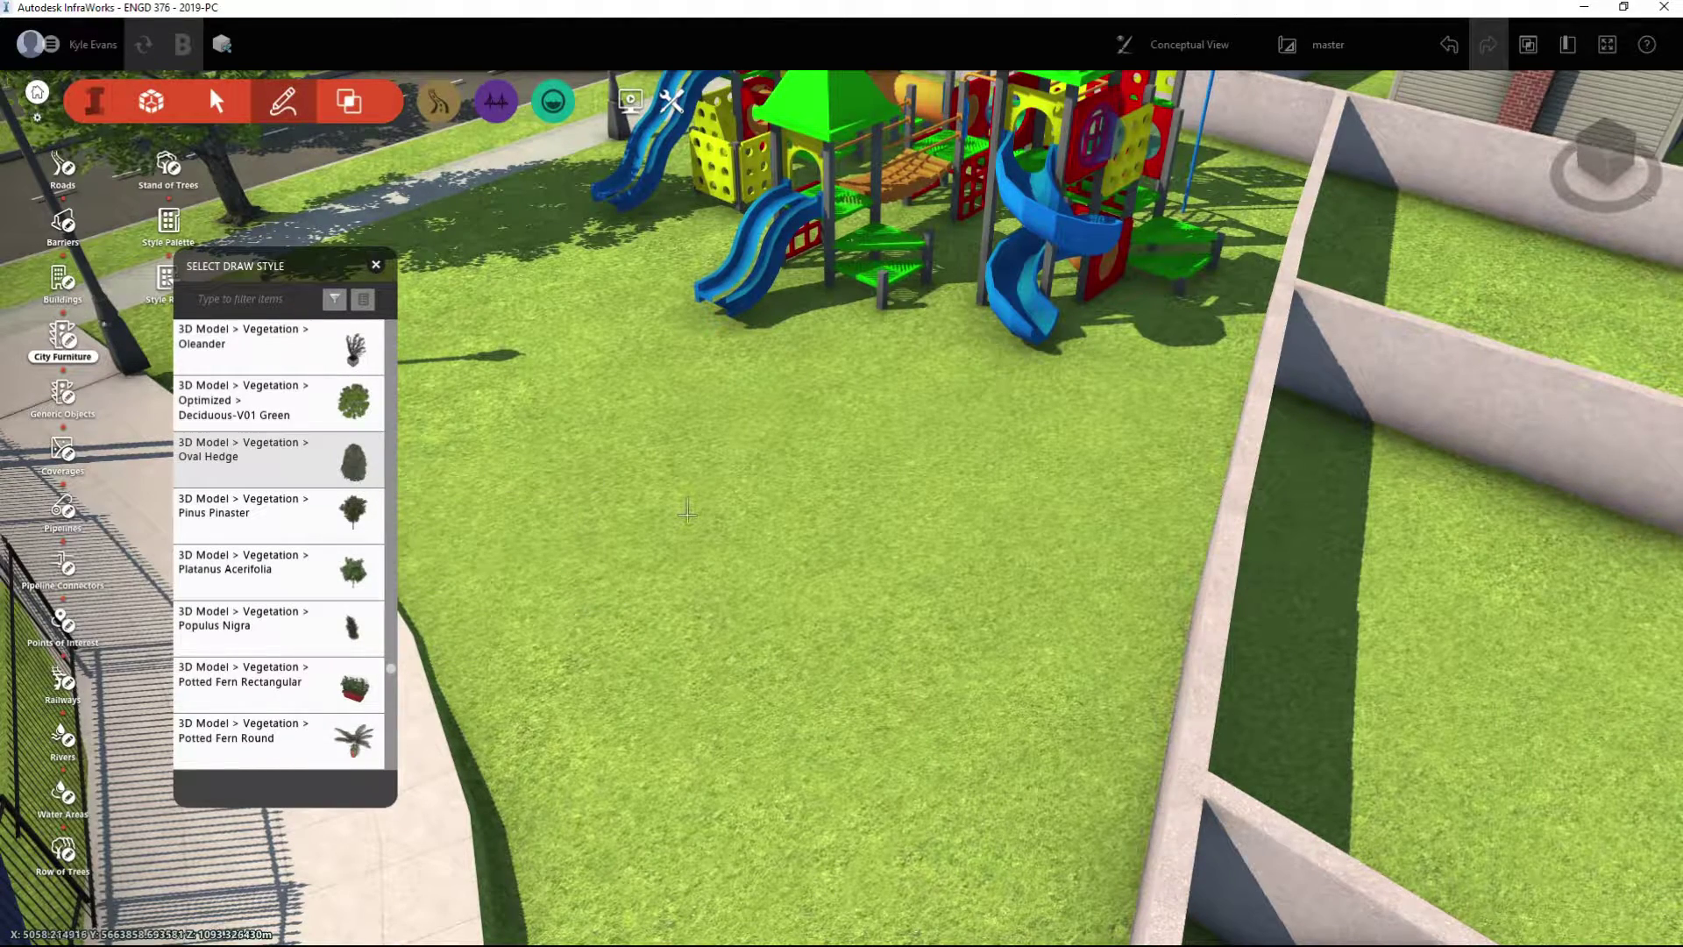
Place a single oval hedge on the lawn between the playground and the pond path, and finish drawing
left_click(649, 527)
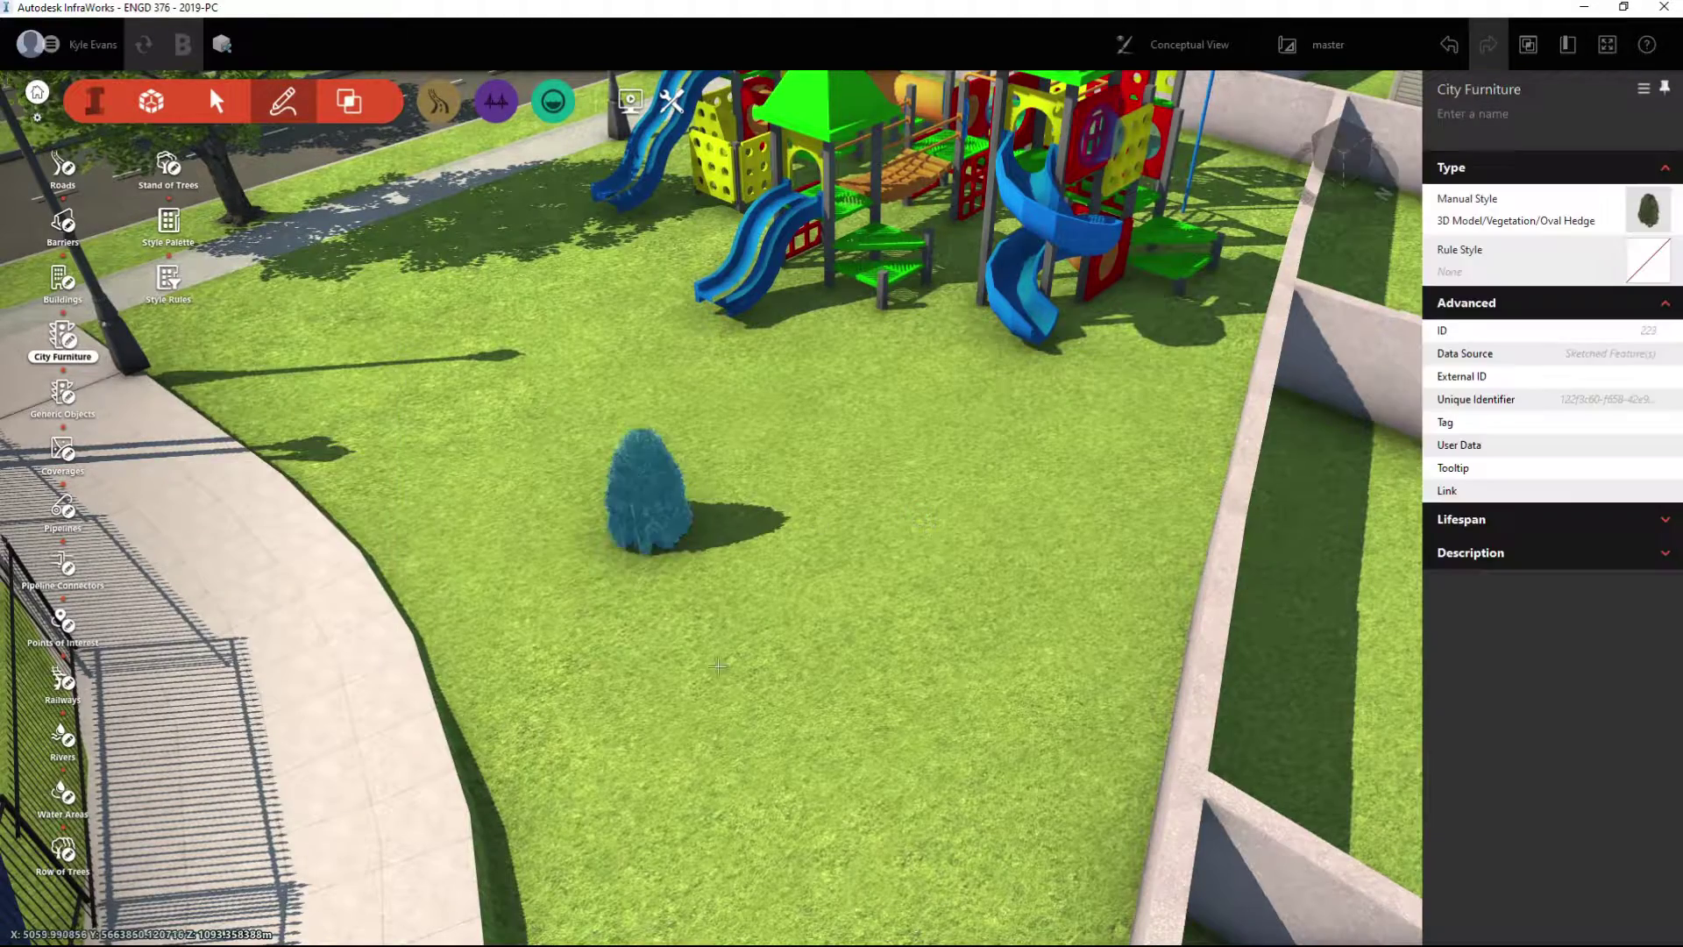
left_click_drag(716, 664, 783, 561)
left_click(783, 559)
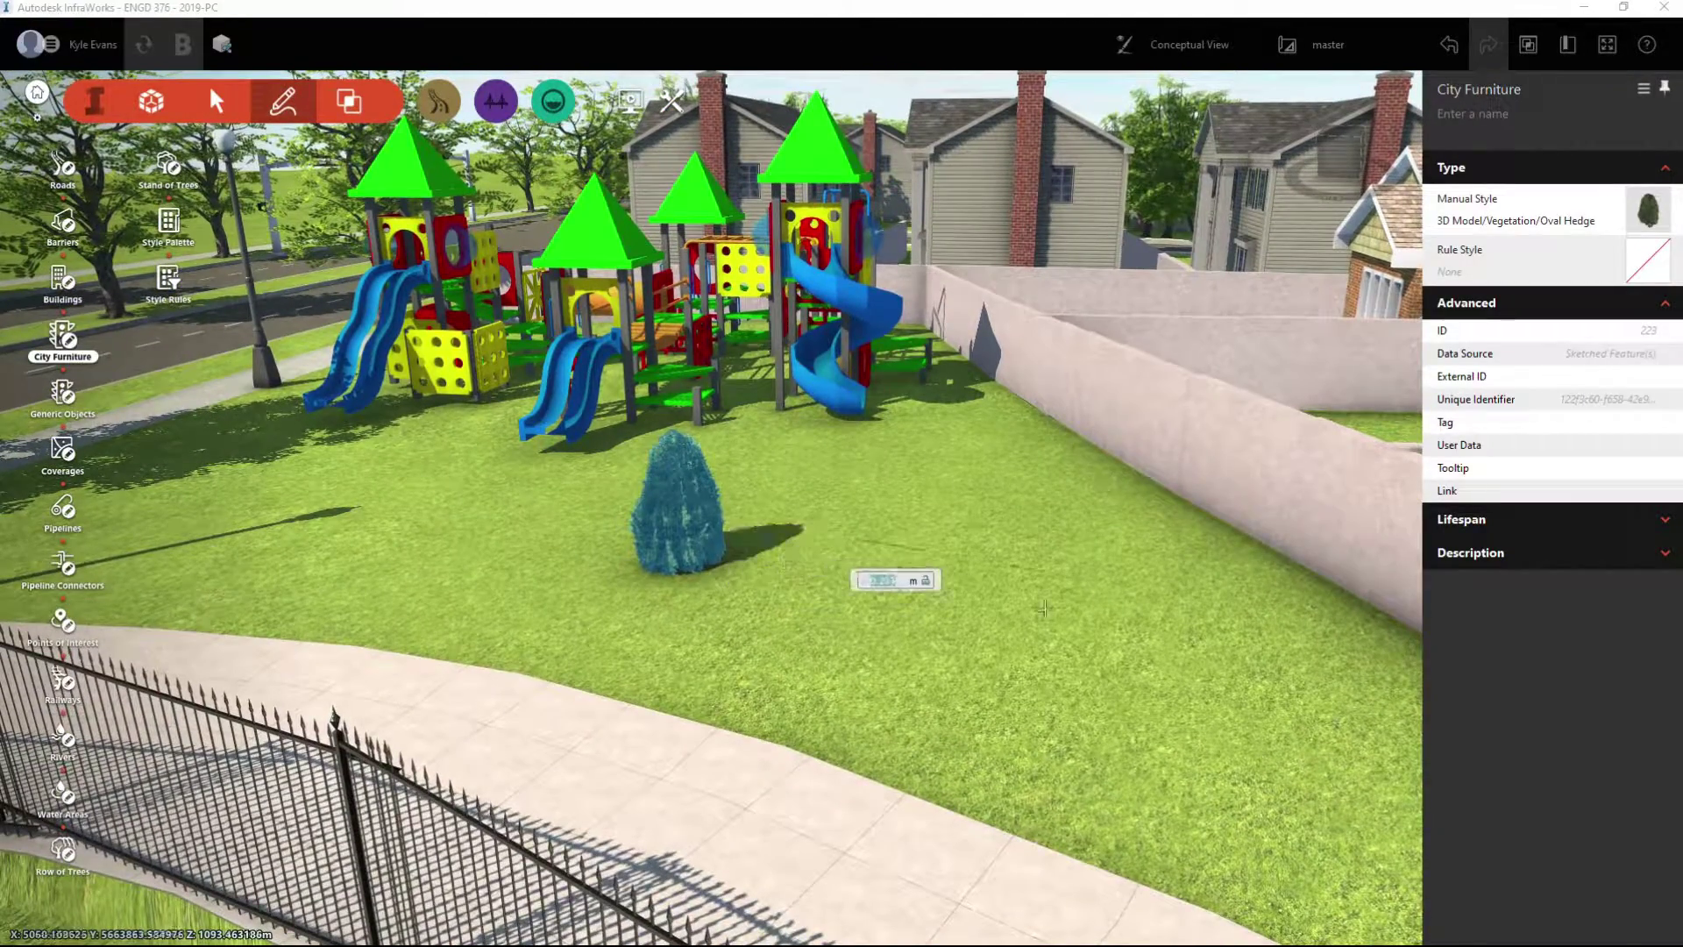
scroll(964, 621, "down", 3)
key("Escape")
scroll(187, 550, "up", 2)
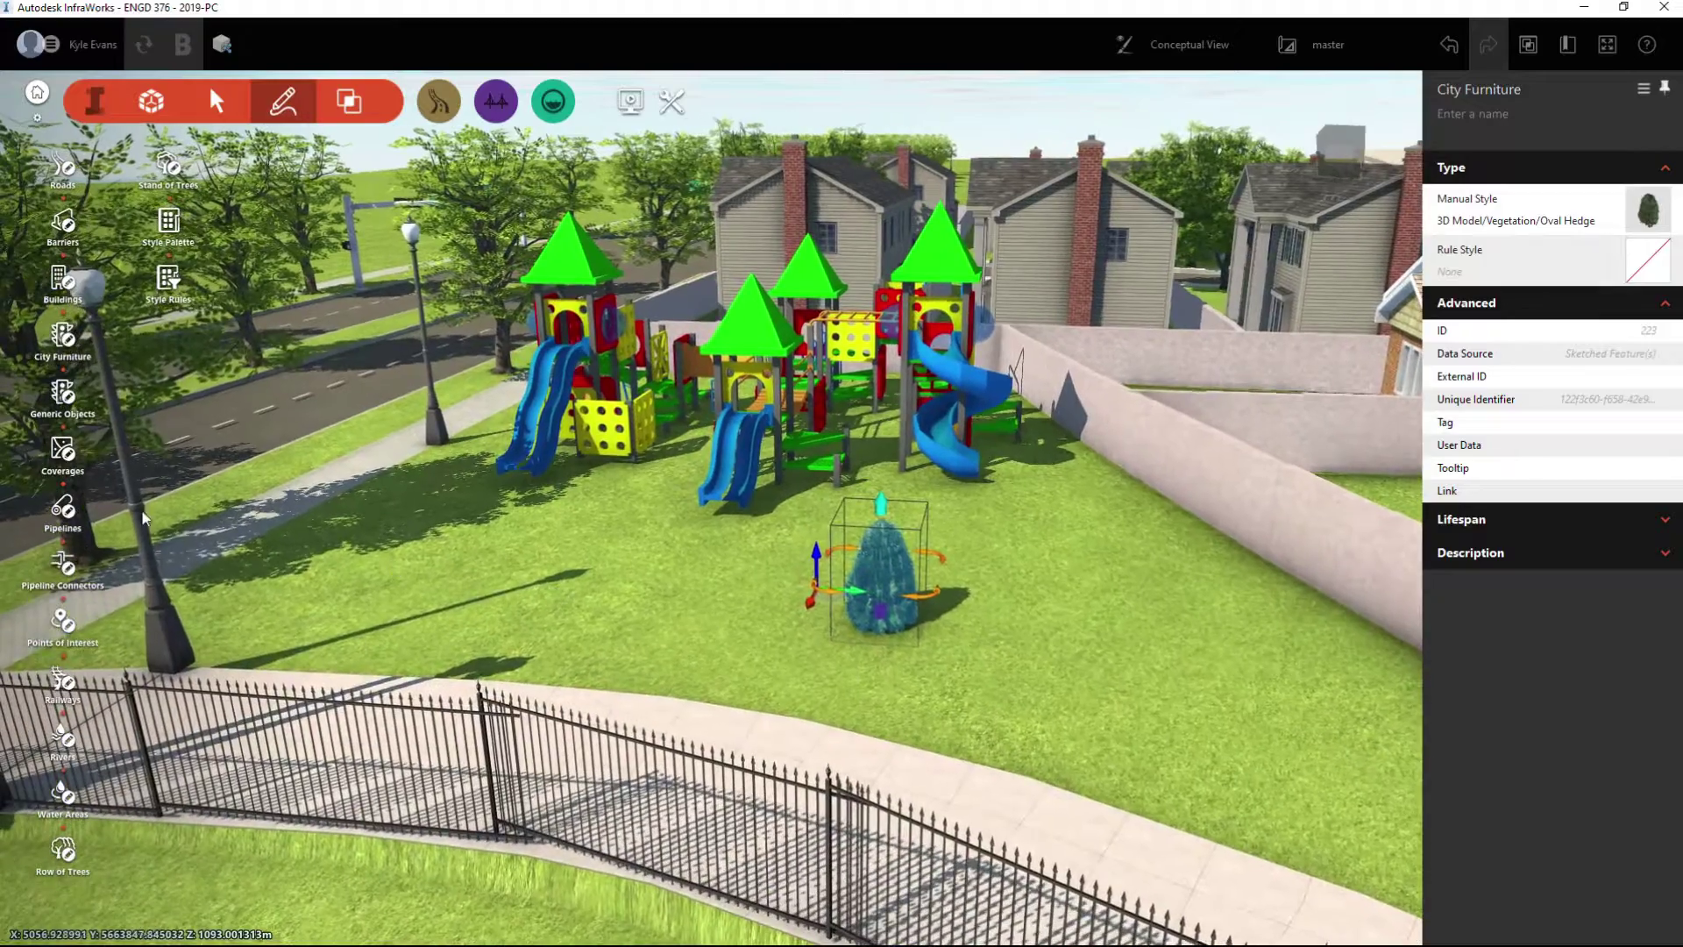
Draw a row of city furniture in the Vegetation style Alexandrae along the pond path and back around the playground
left_click(64, 349)
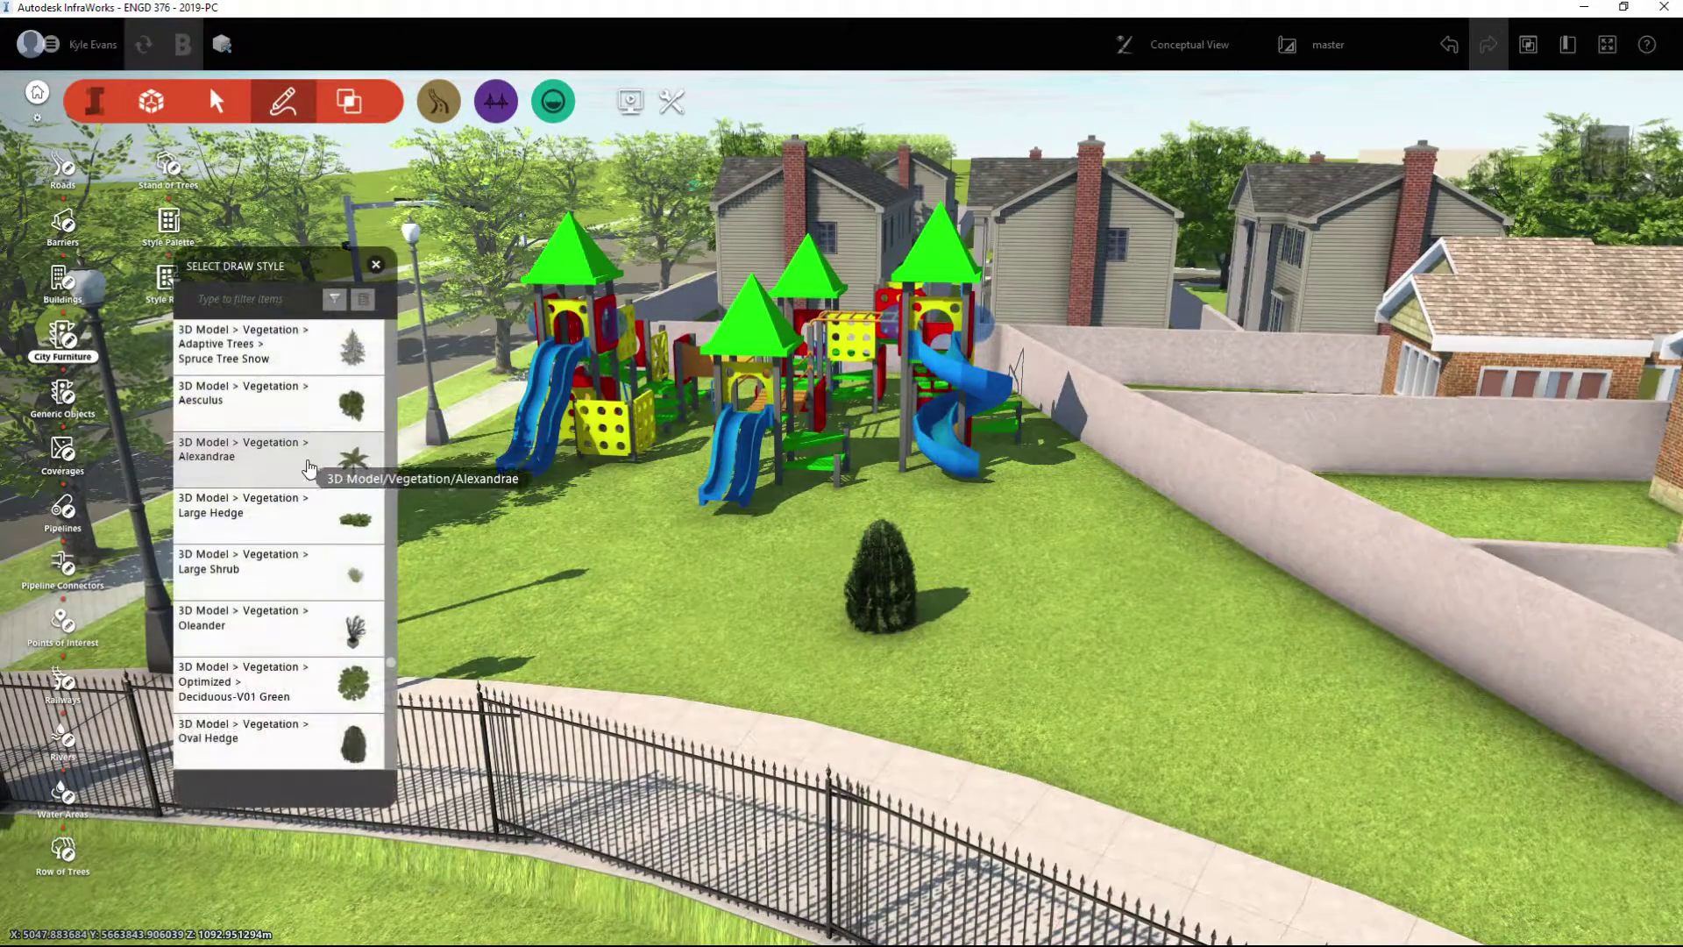
left_click(309, 471)
scroll(459, 615, "down", 3)
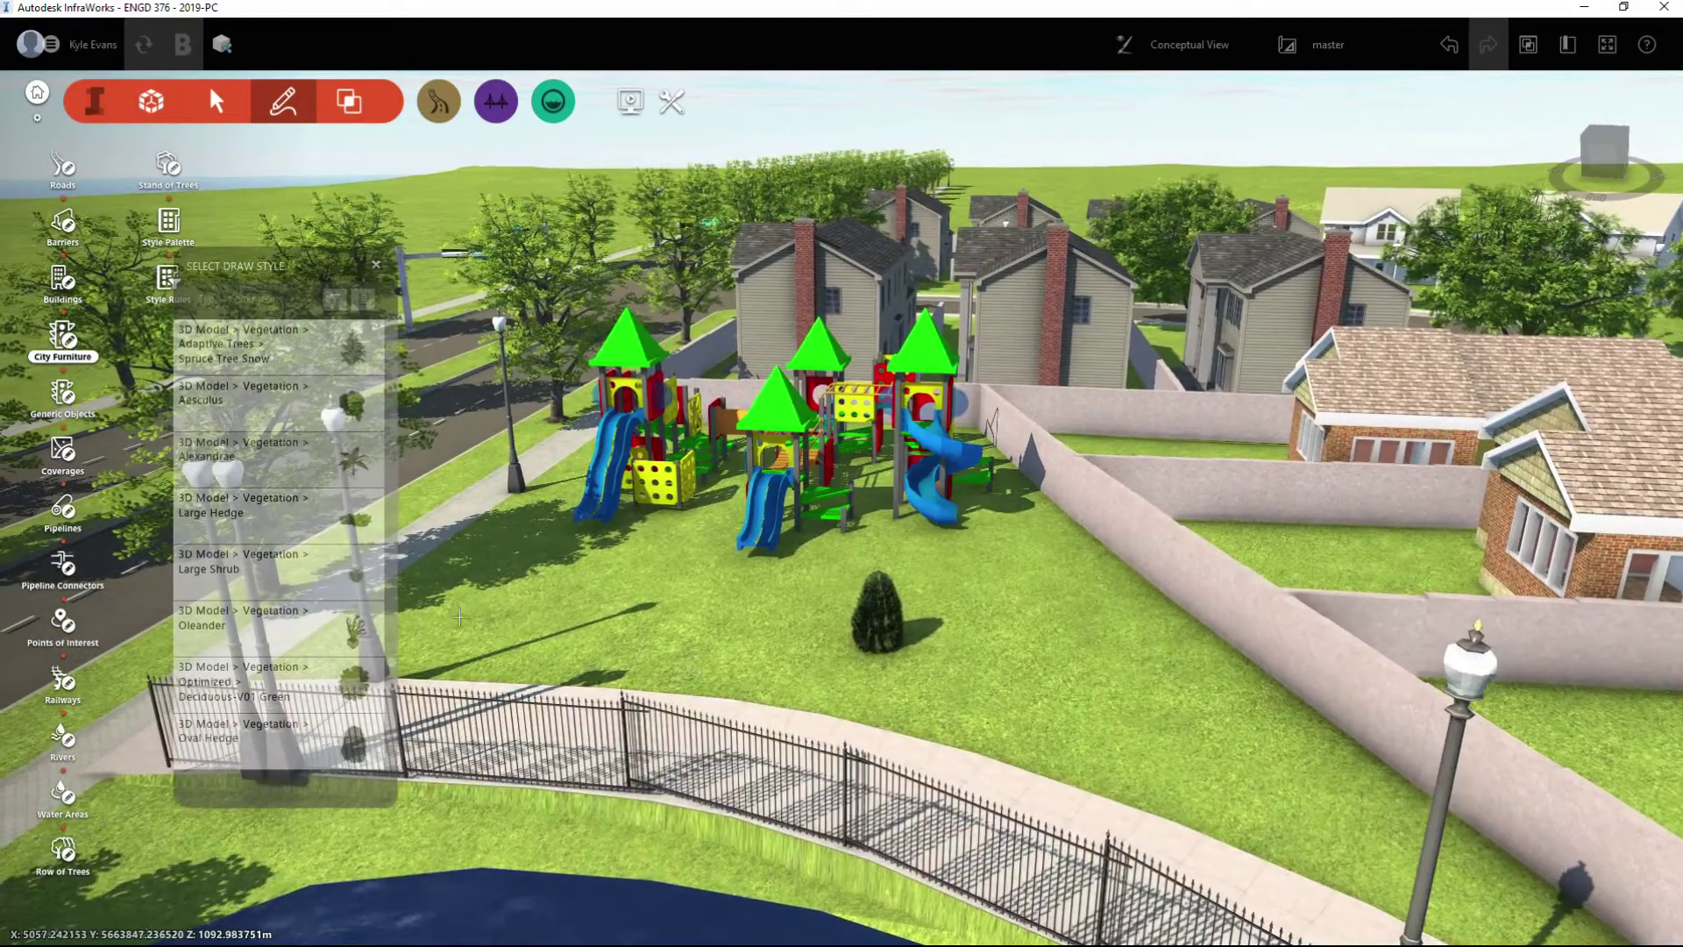
left_click(459, 616)
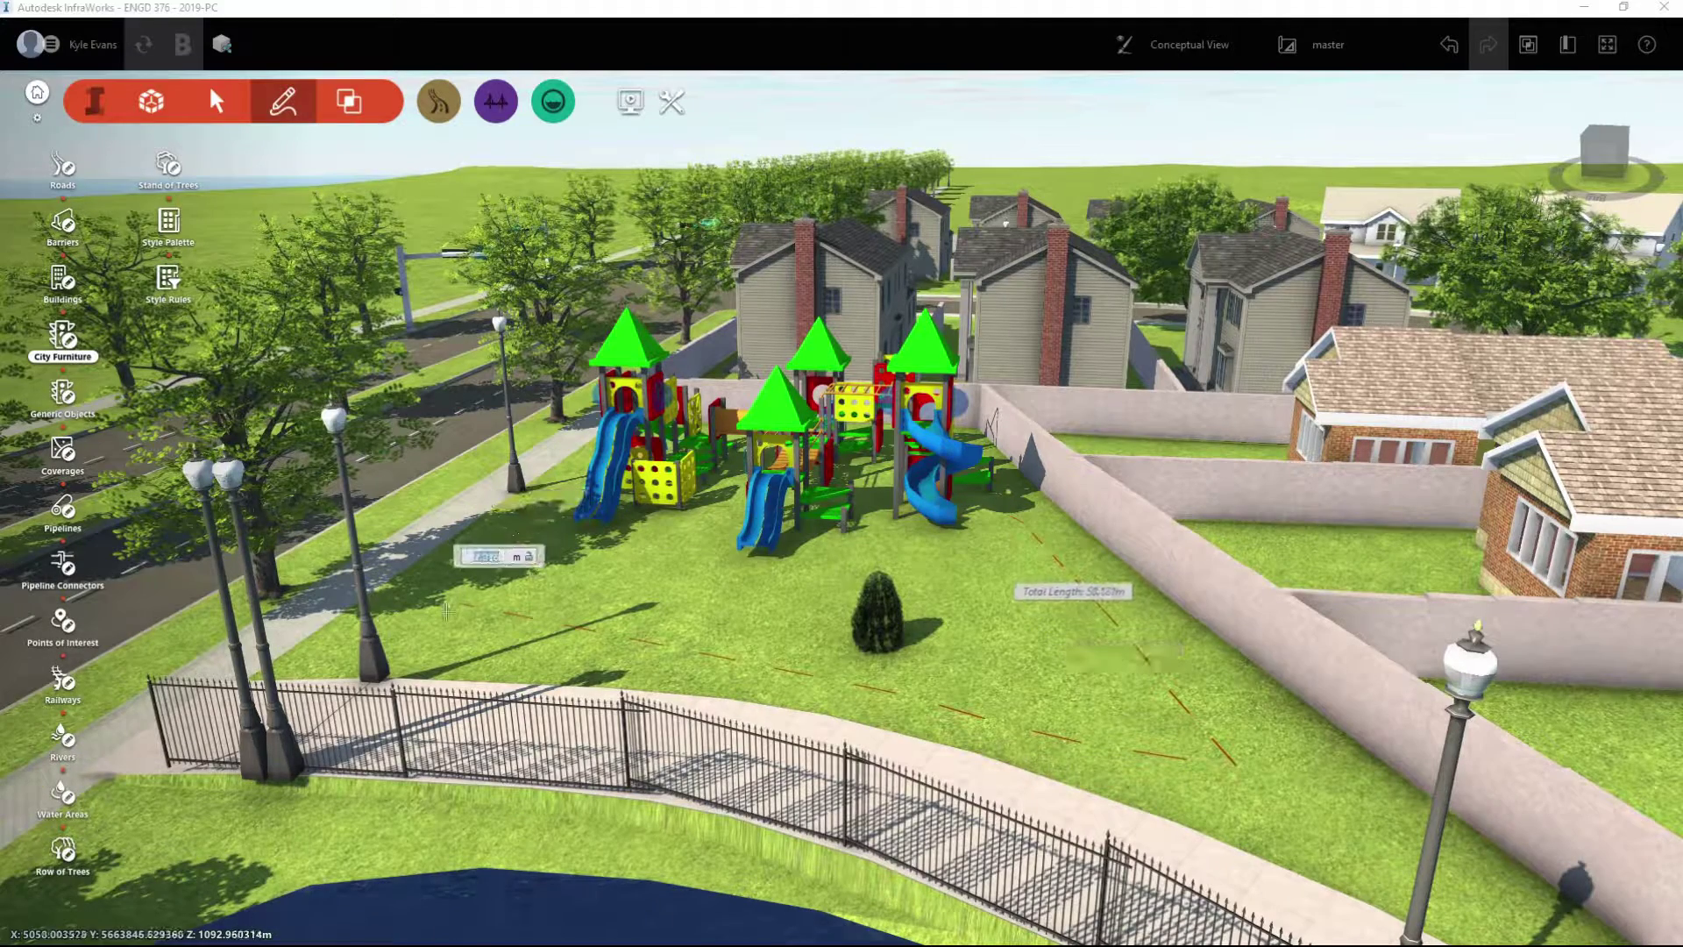
double_click(452, 557)
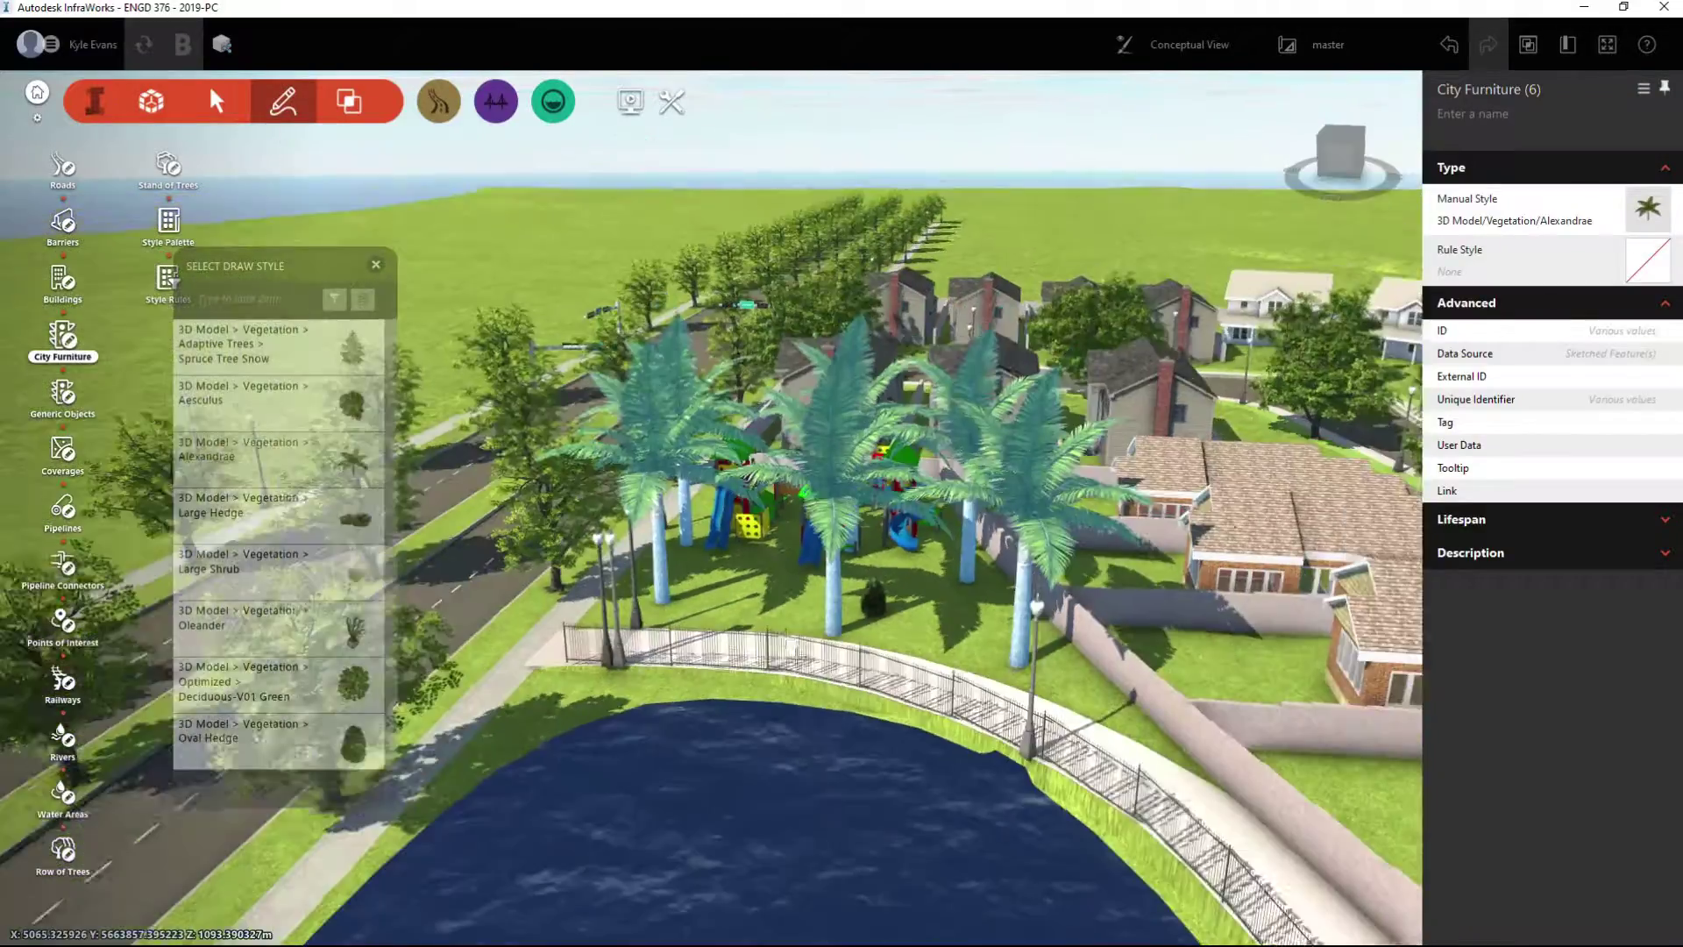
Raise the density of the Alexandrae palm row until the trunks stand closely side by side
left_click_drag(798, 655, 1043, 711)
scroll(1047, 714, "up", 2)
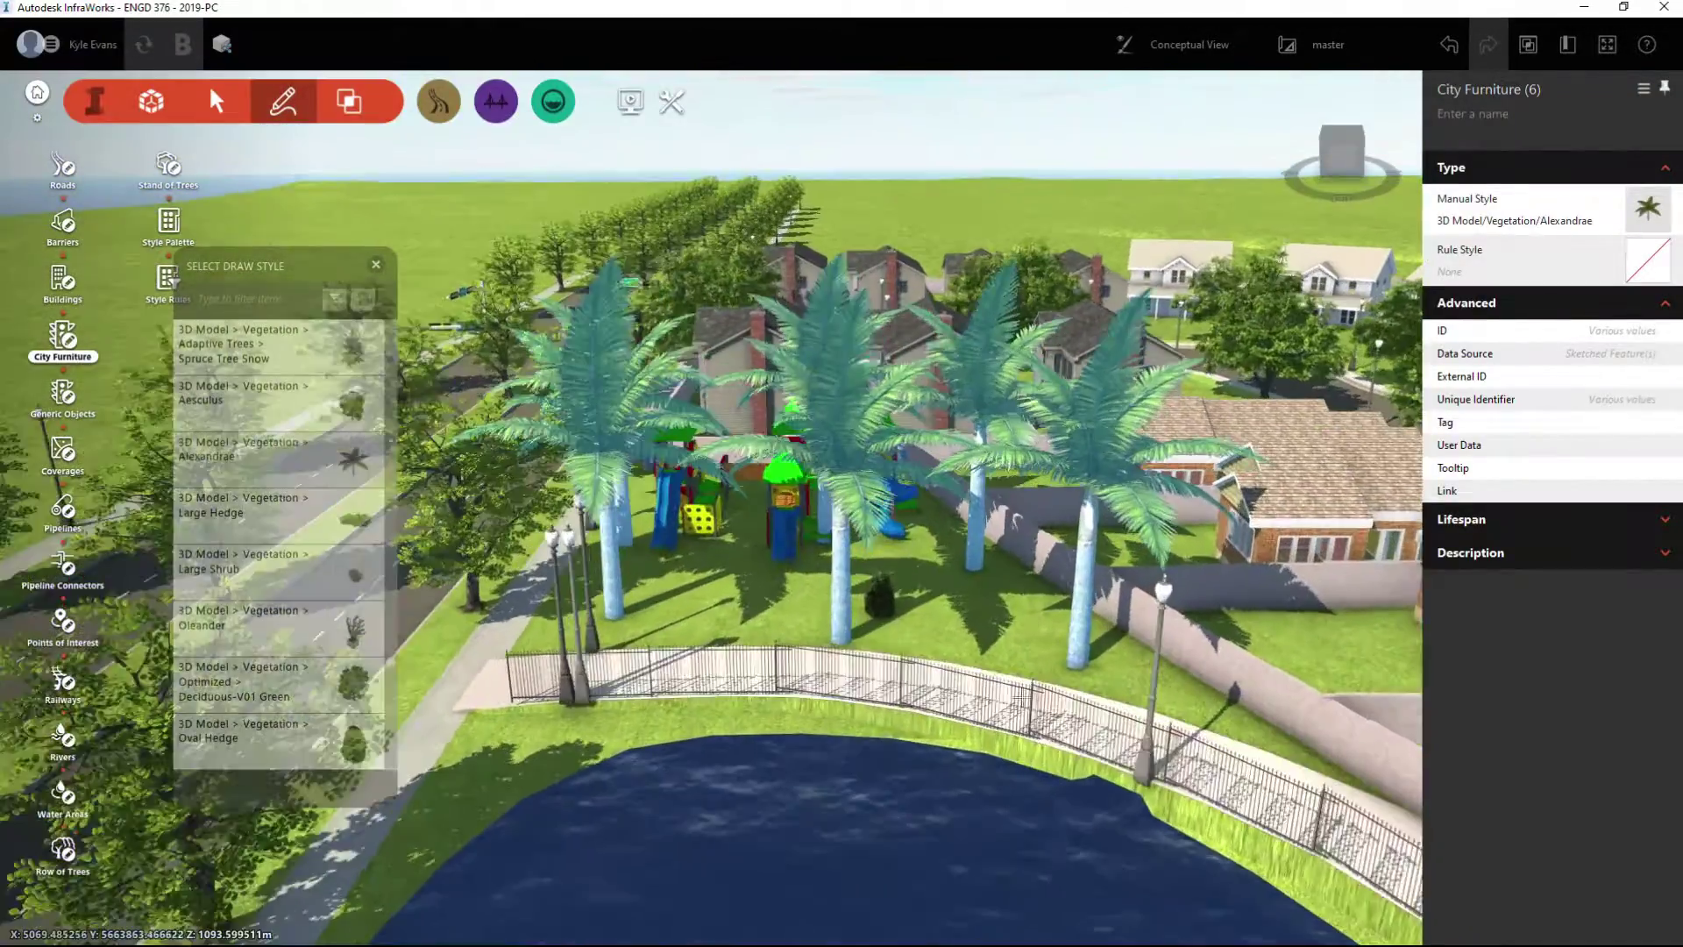
scroll(705, 517, "up", 3)
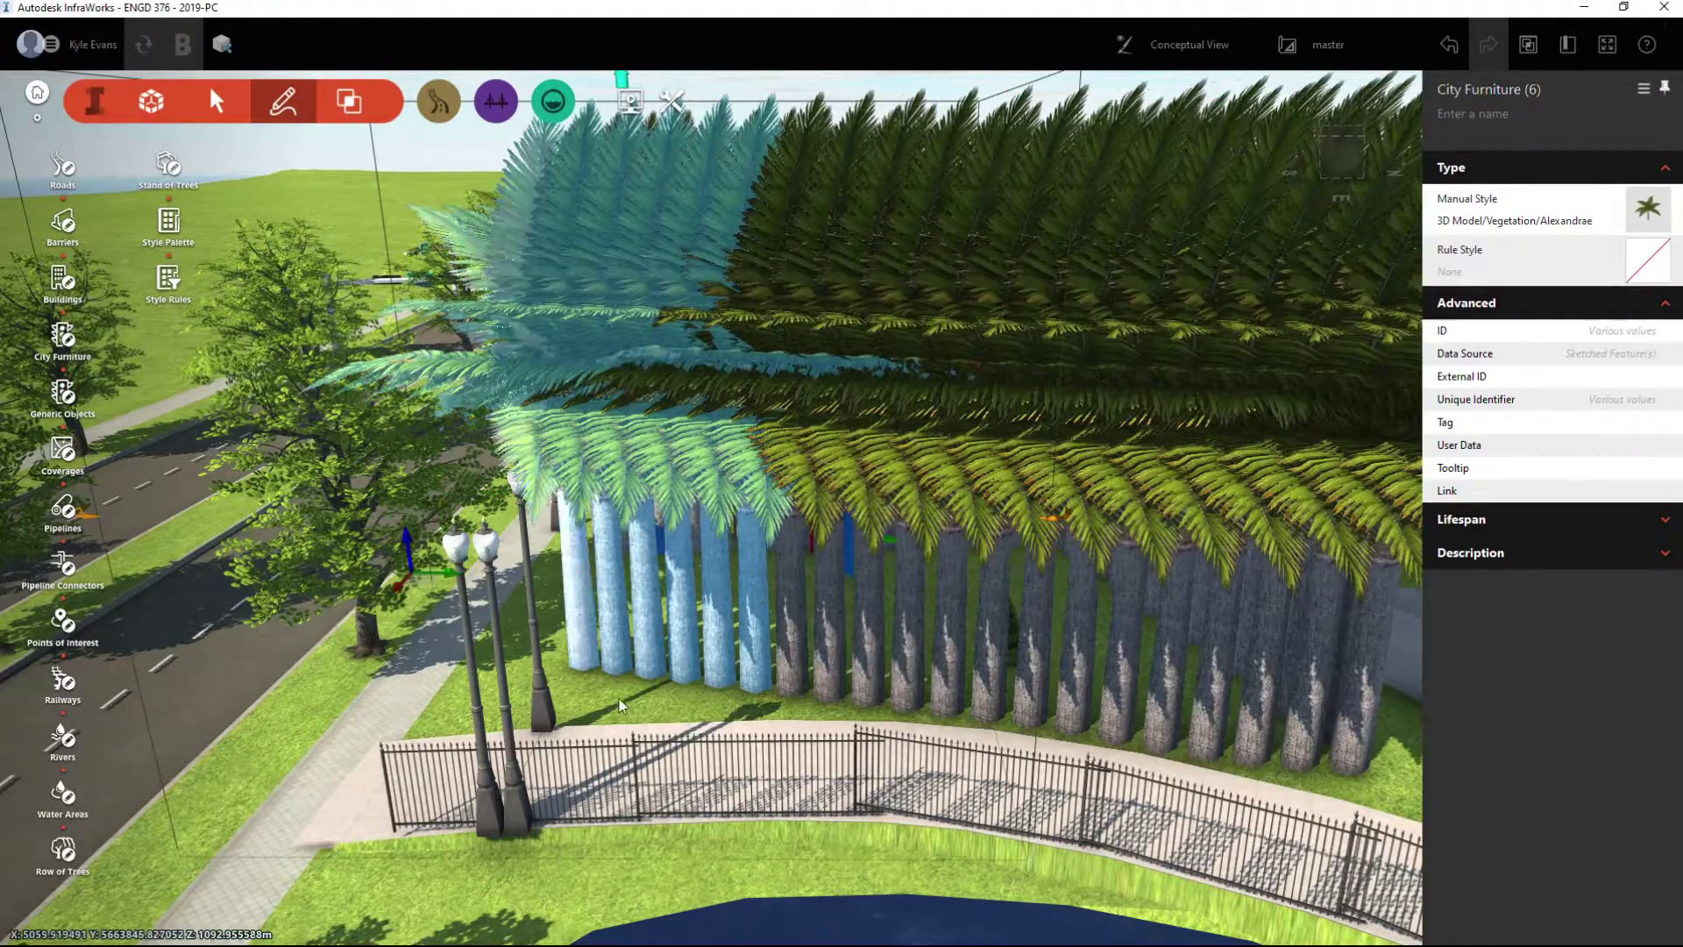
left_click_drag(873, 664, 681, 612)
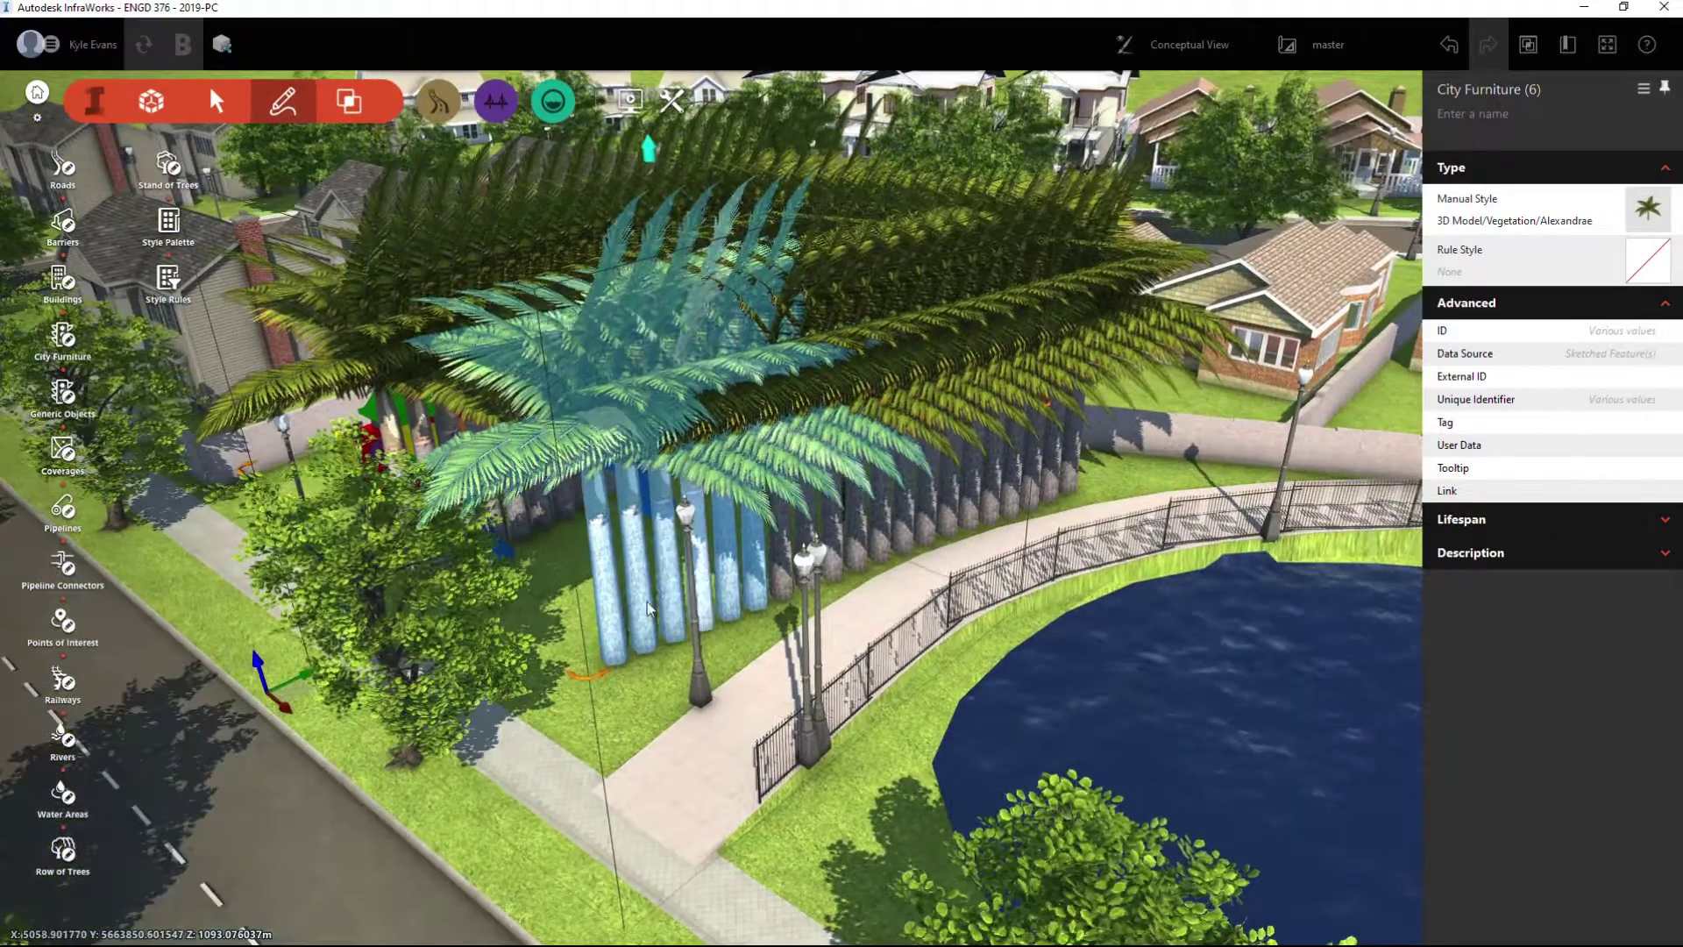
Select the whole row of Alexandrae palms and reduce its density to the minimum
left_click(661, 654)
left_click(643, 649)
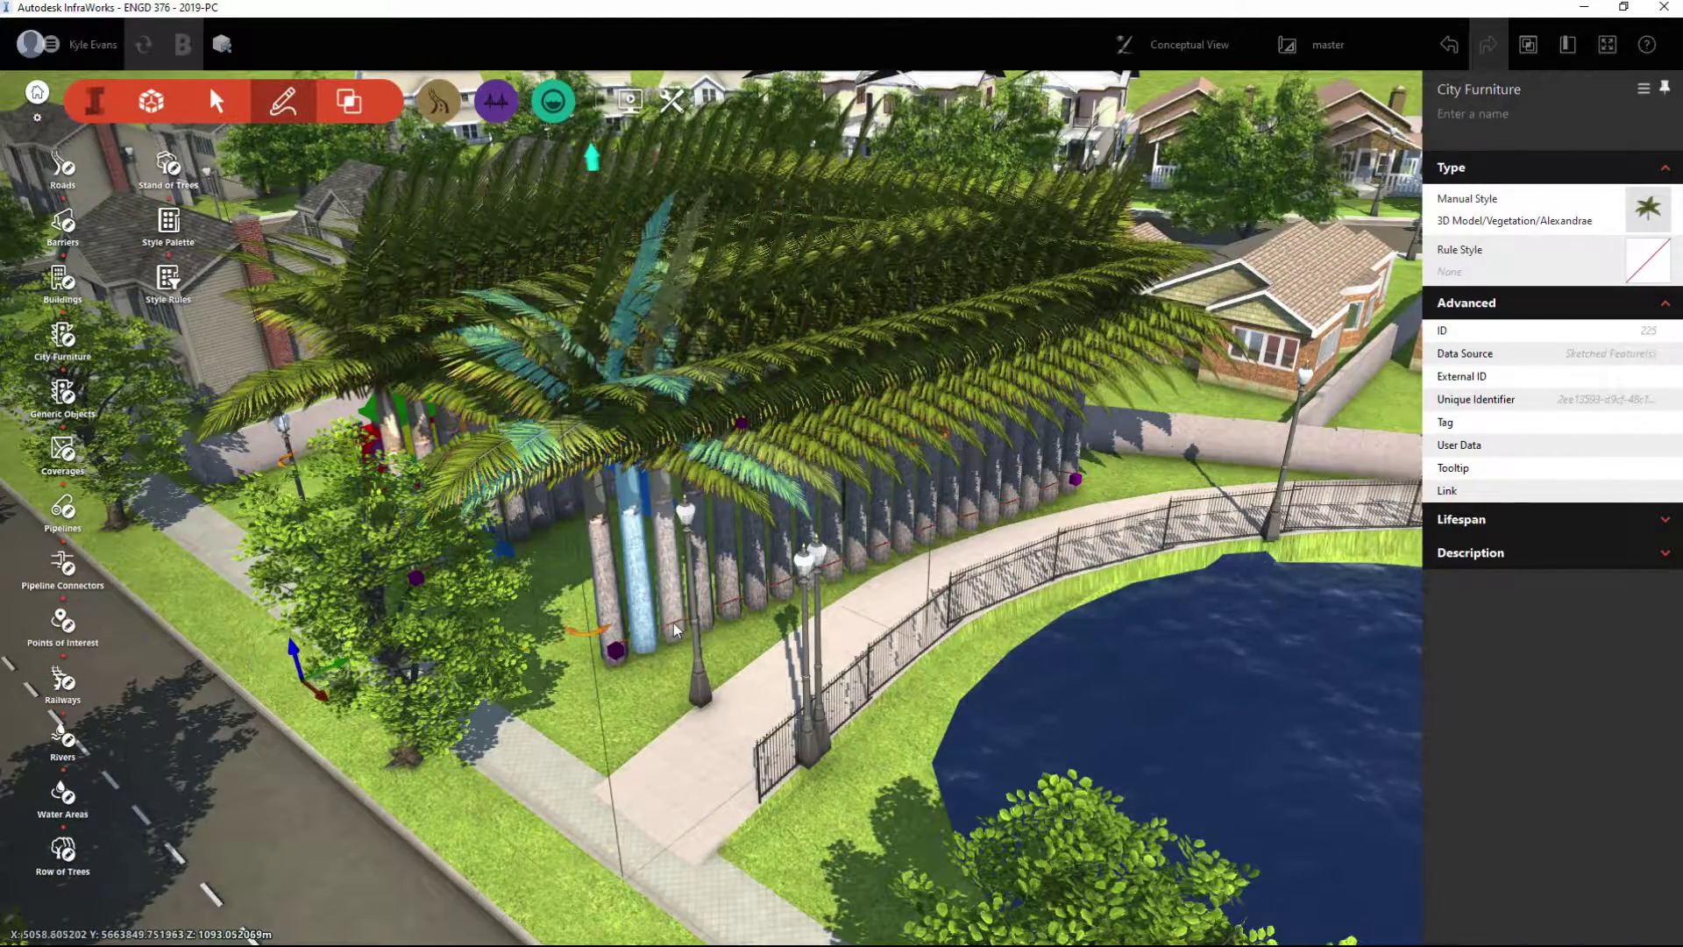
scroll(643, 653, "up", 5)
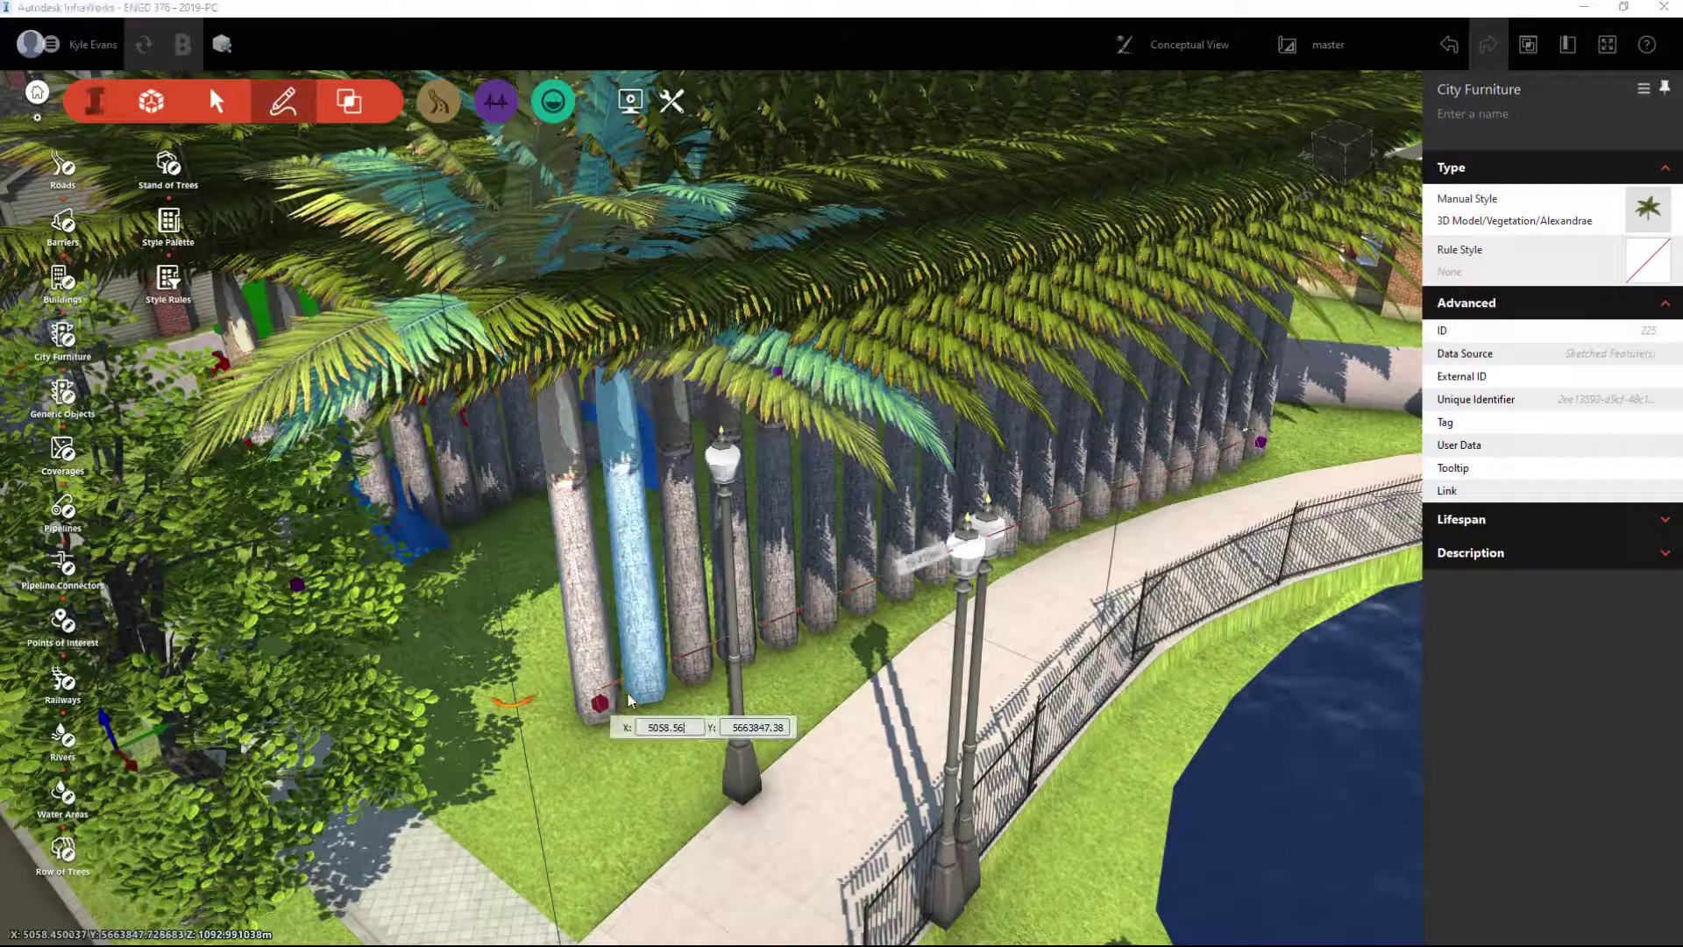
scroll(627, 699, "up", 5)
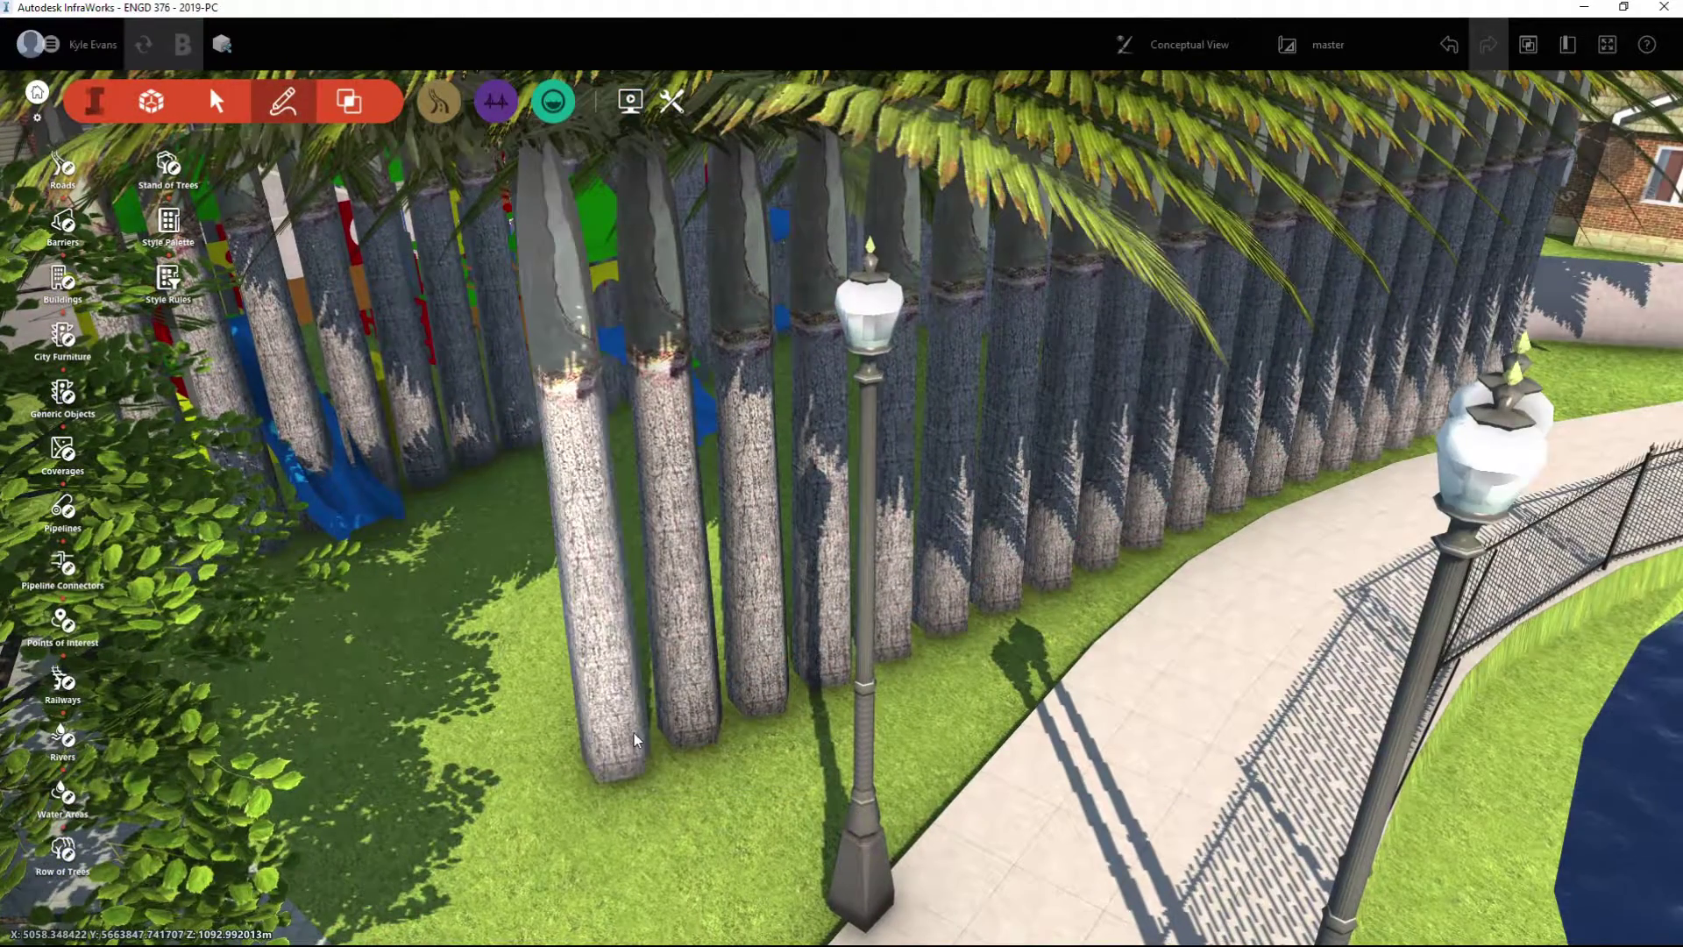
left_click(636, 733)
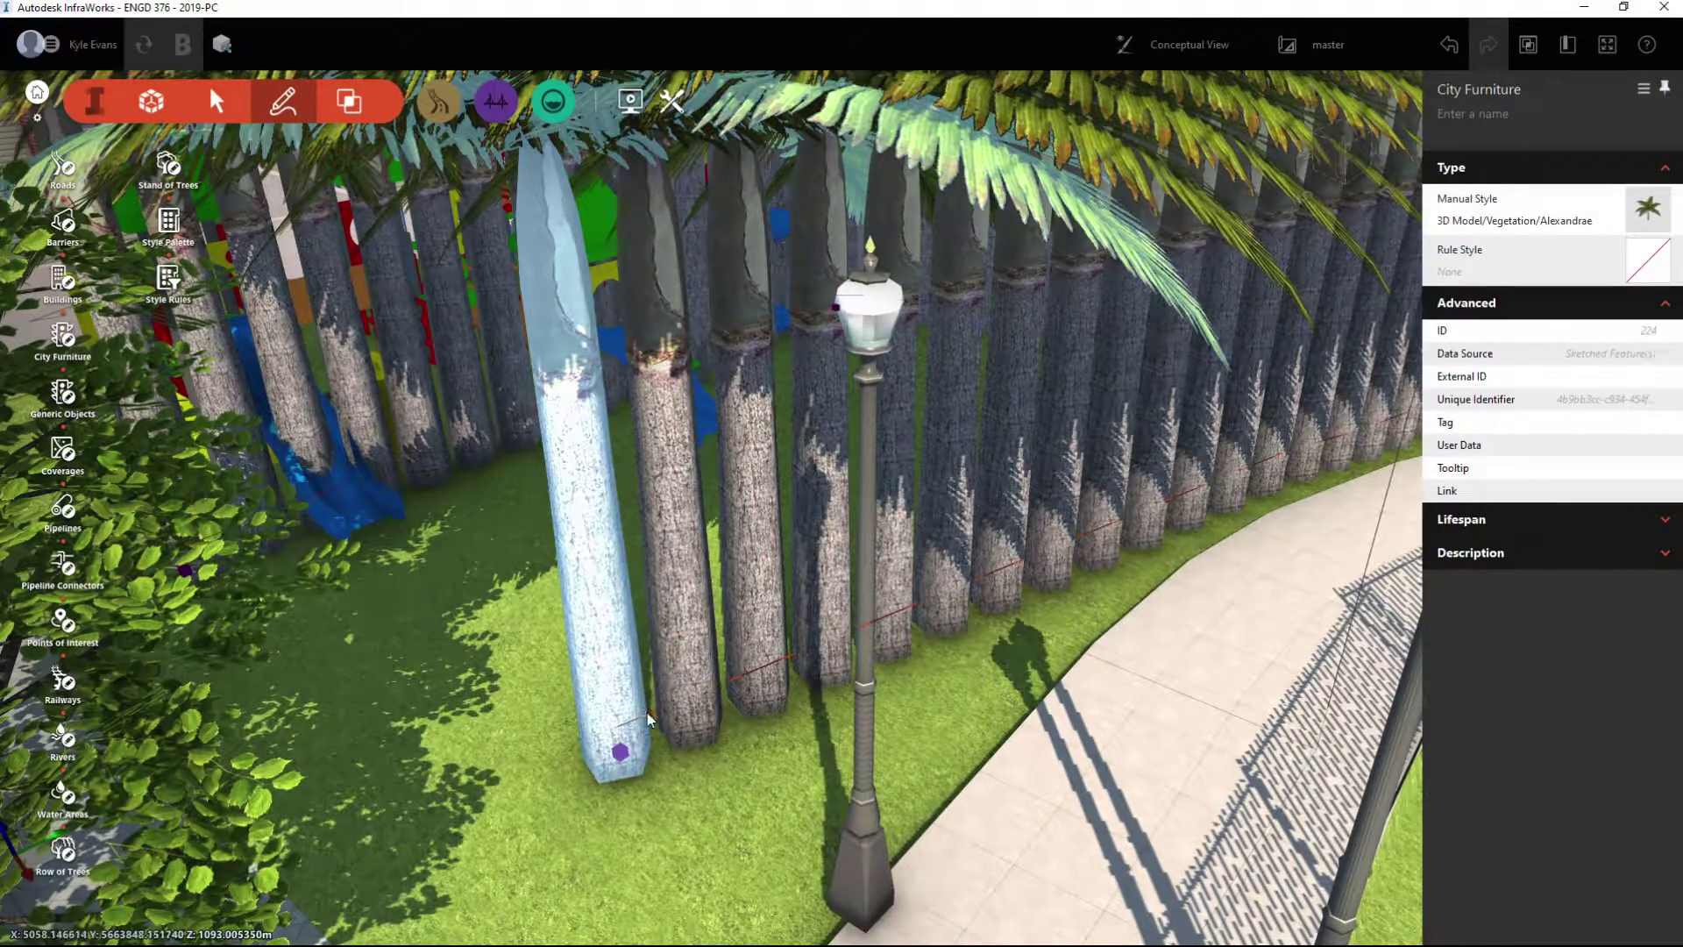
double_click(648, 718)
left_click_drag(624, 710, 423, 711)
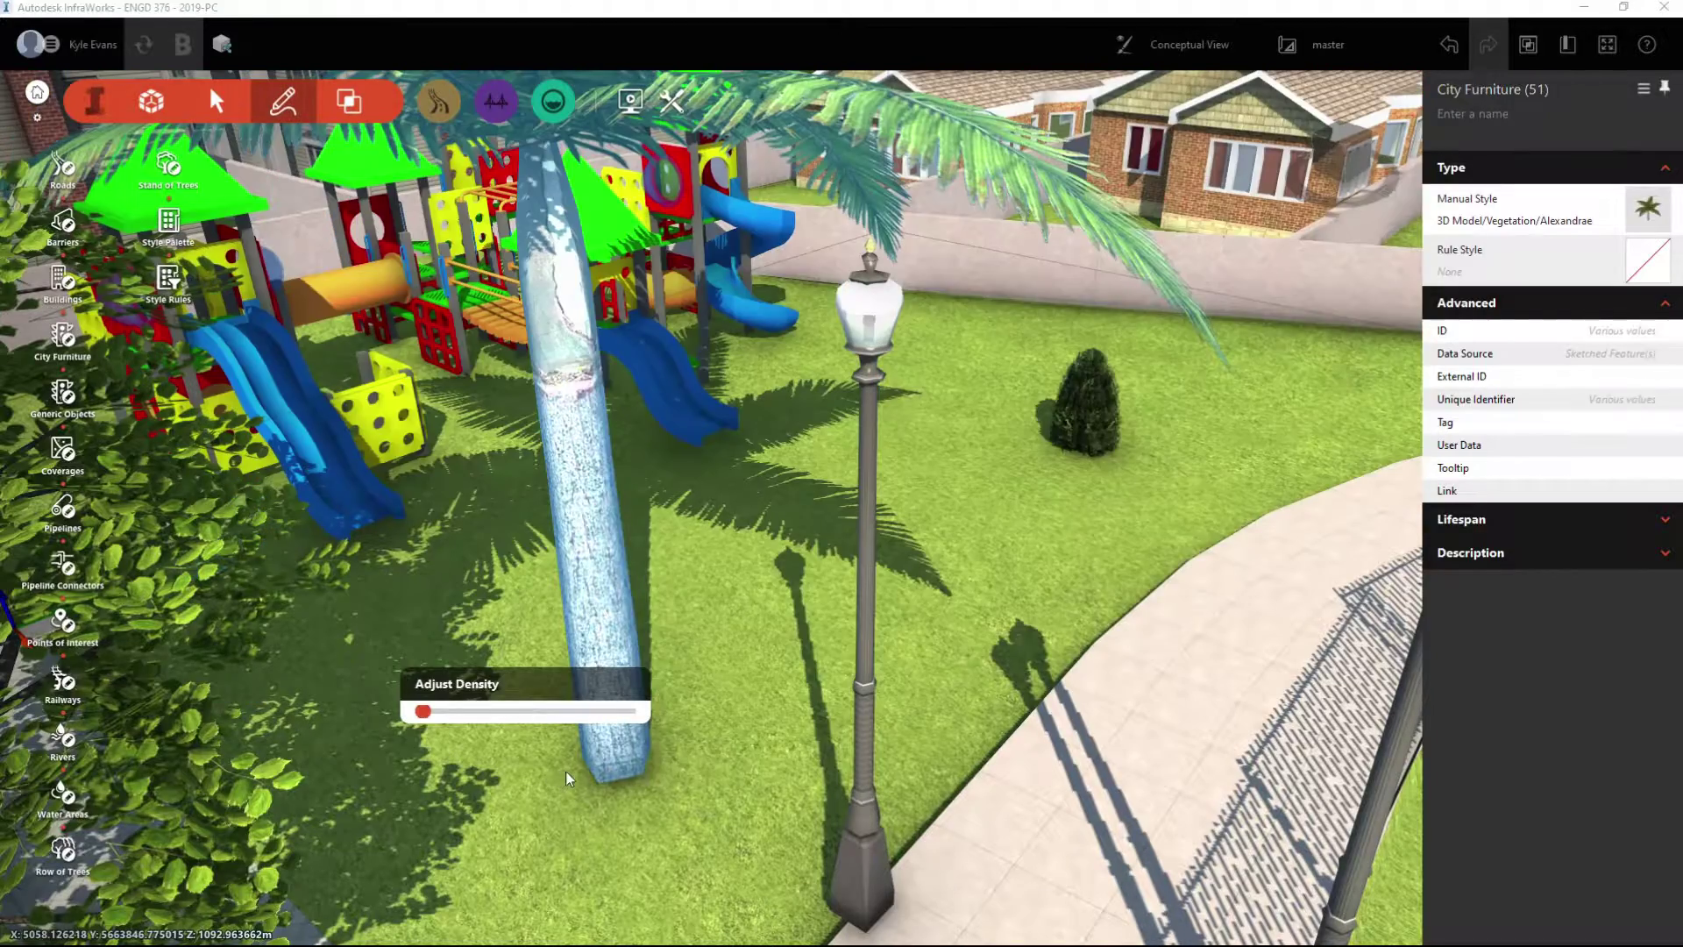
scroll(563, 778, "down", 4)
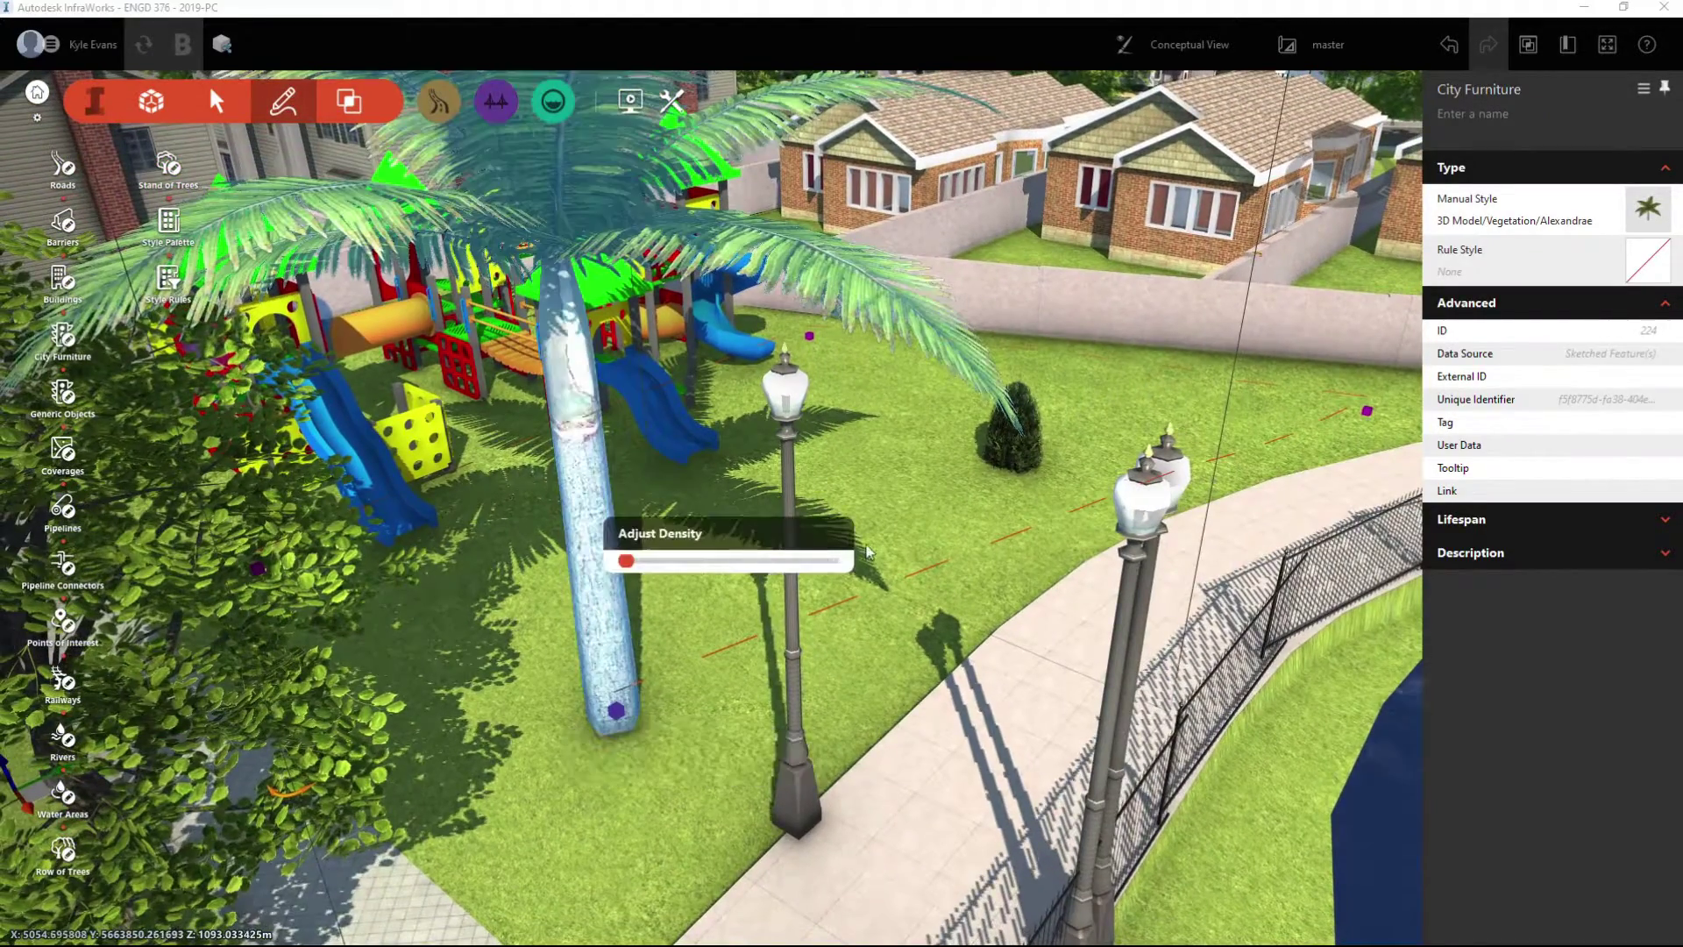
Delete the single oval hedge on the lawn between the playground and the pond path
left_click_drag(1018, 443, 949, 624)
left_click(1043, 458)
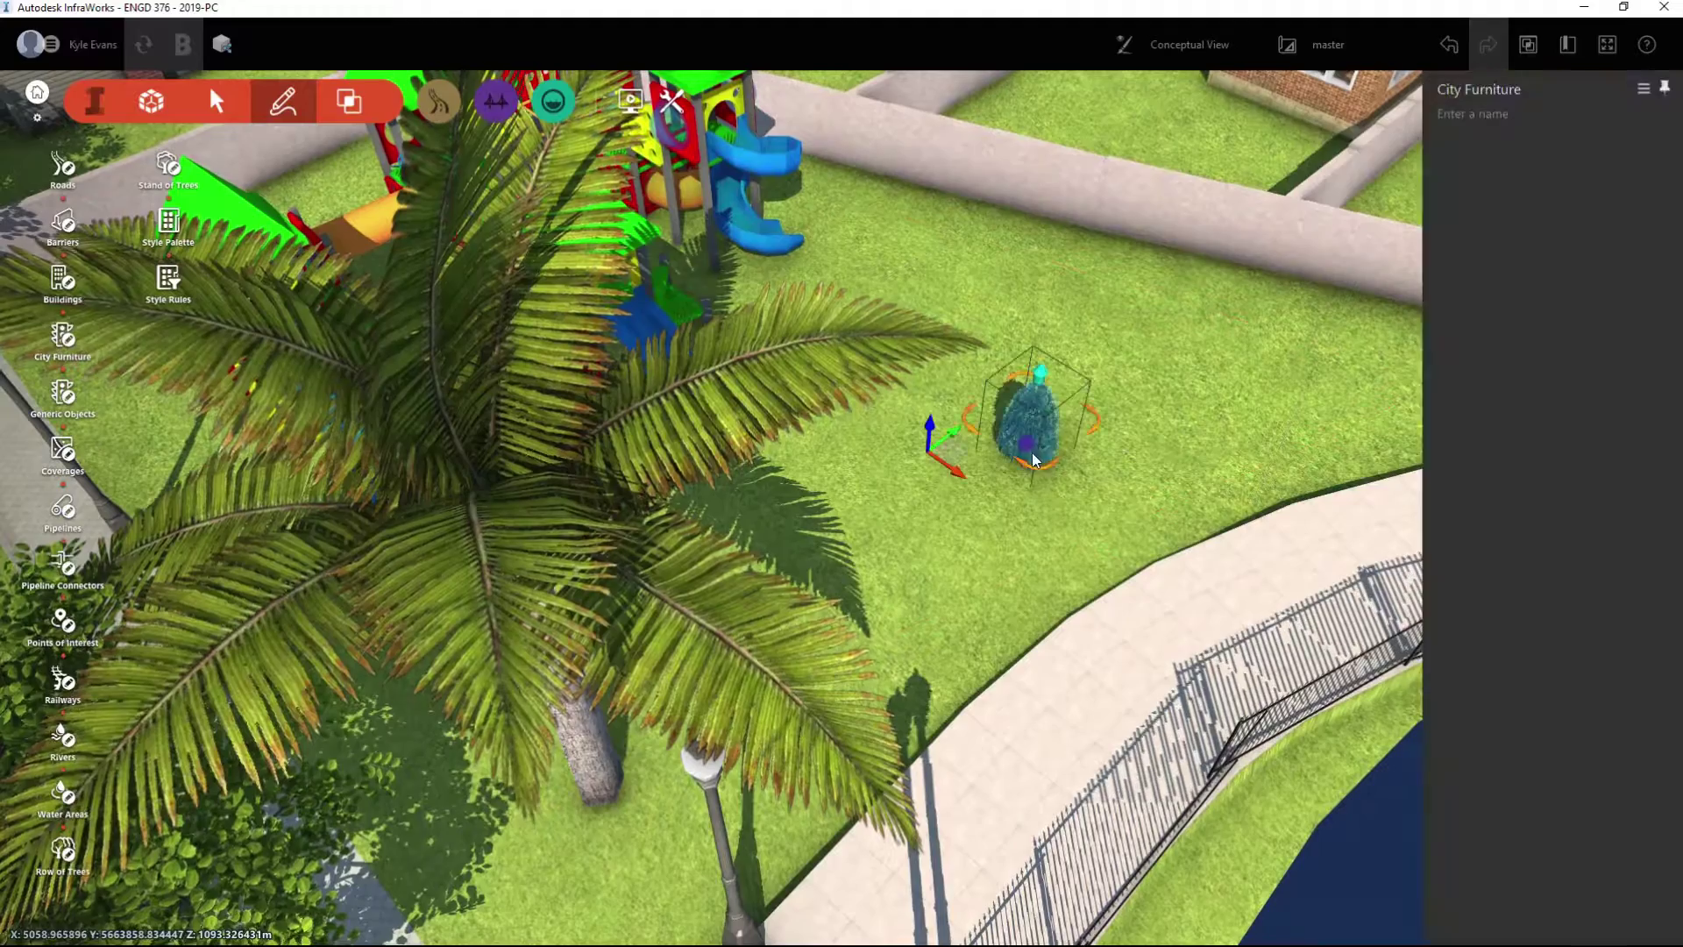
key("Delete")
left_click(656, 789)
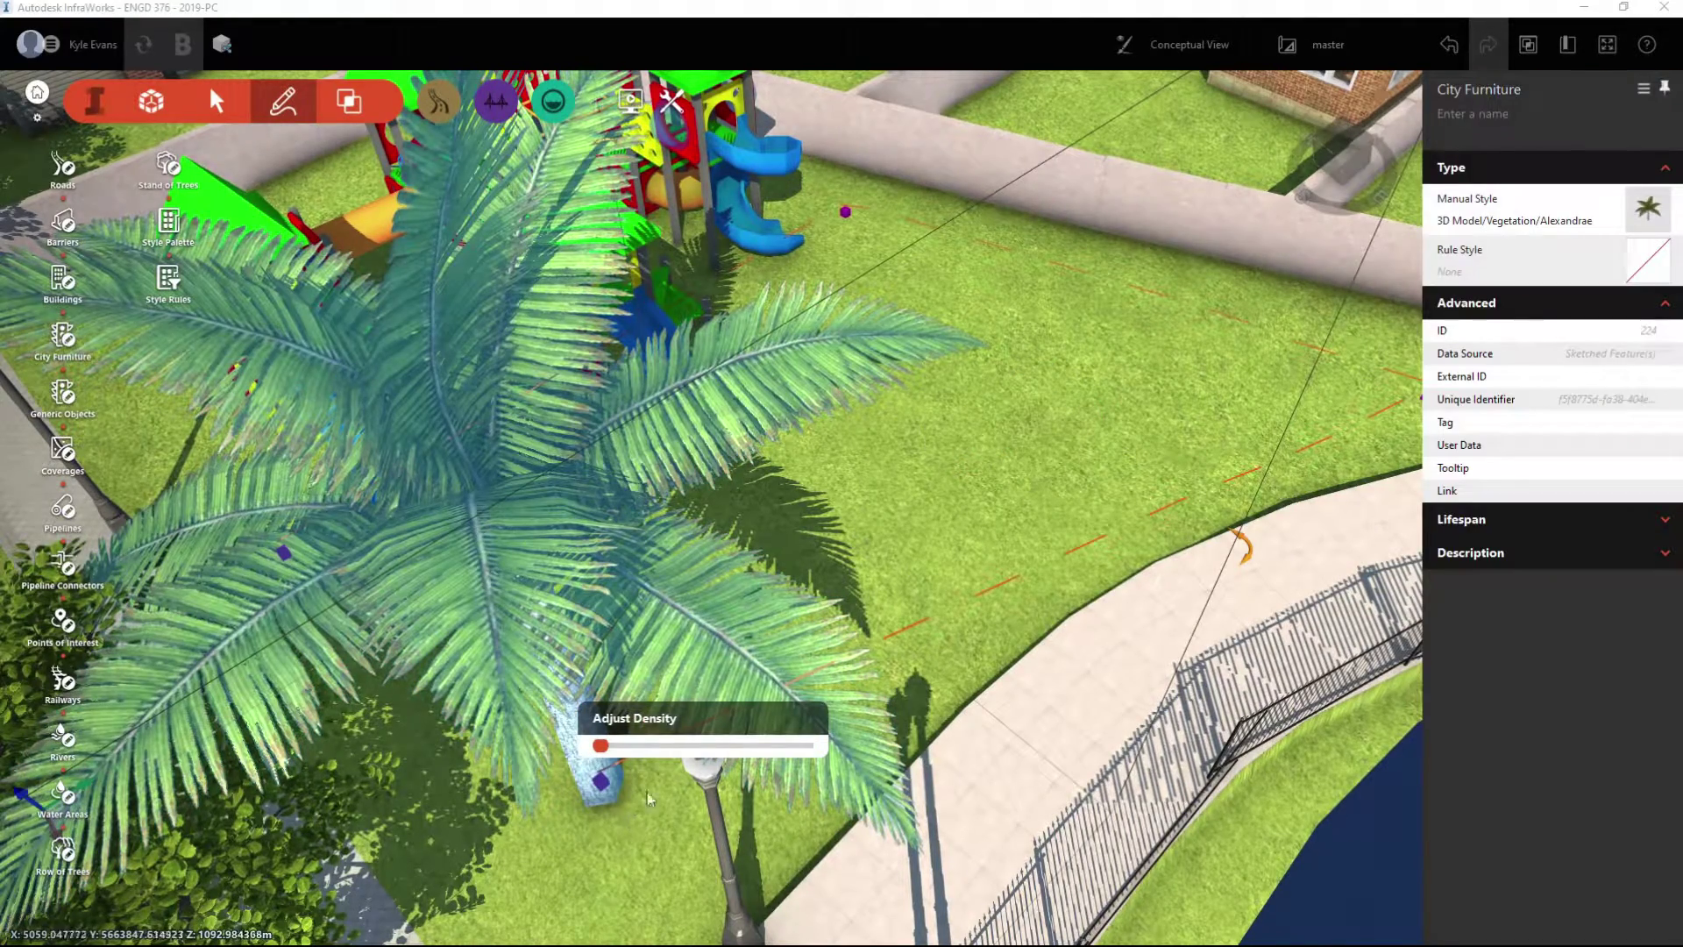
left_click(918, 623)
middle_click_drag(918, 623, 780, 724)
left_click(780, 724)
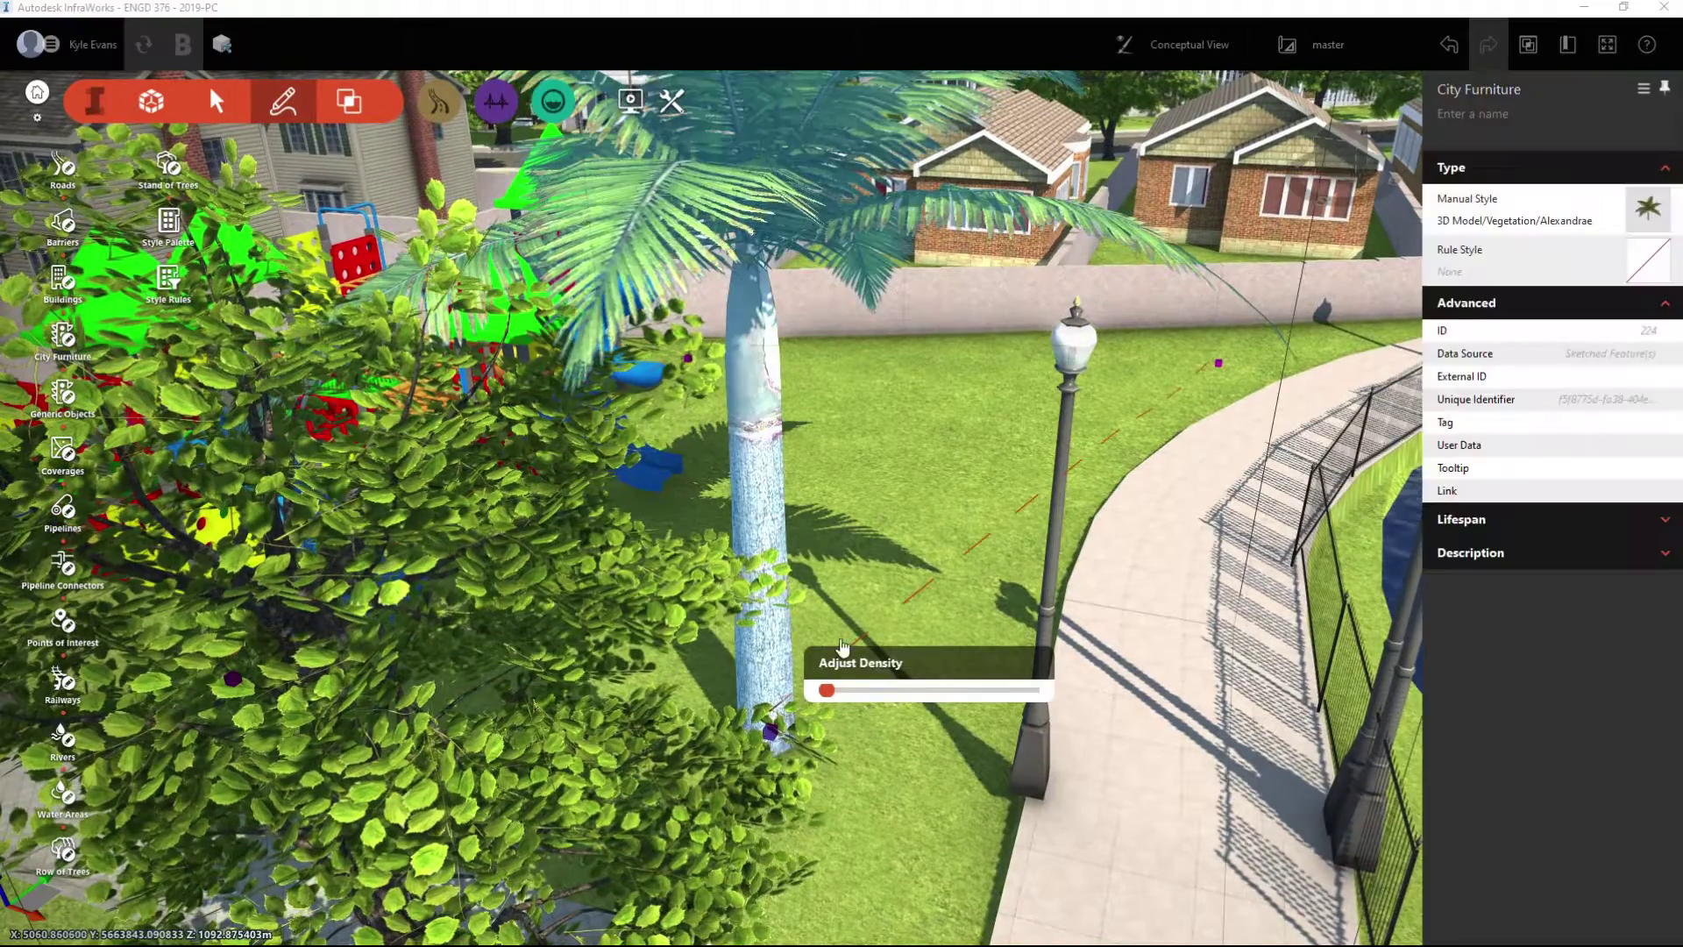
left_click(907, 598)
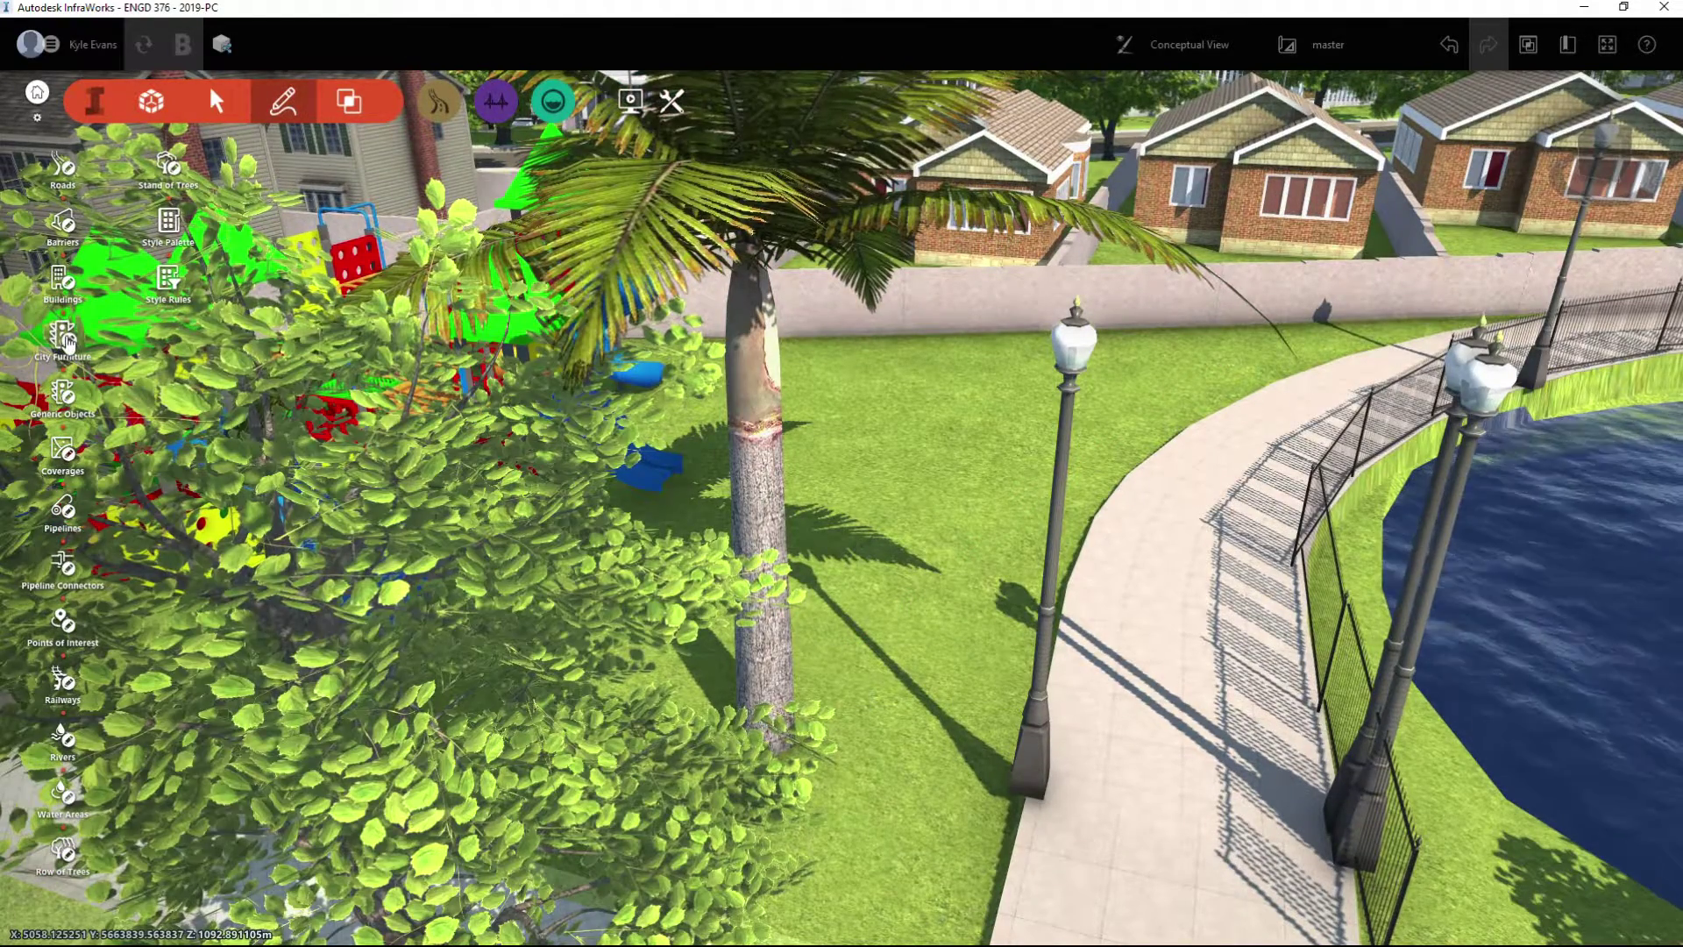
Draw a short row of city furniture in the Vehicles style Mercedes Transport Truck on the road beside the playground
left_click(66, 339)
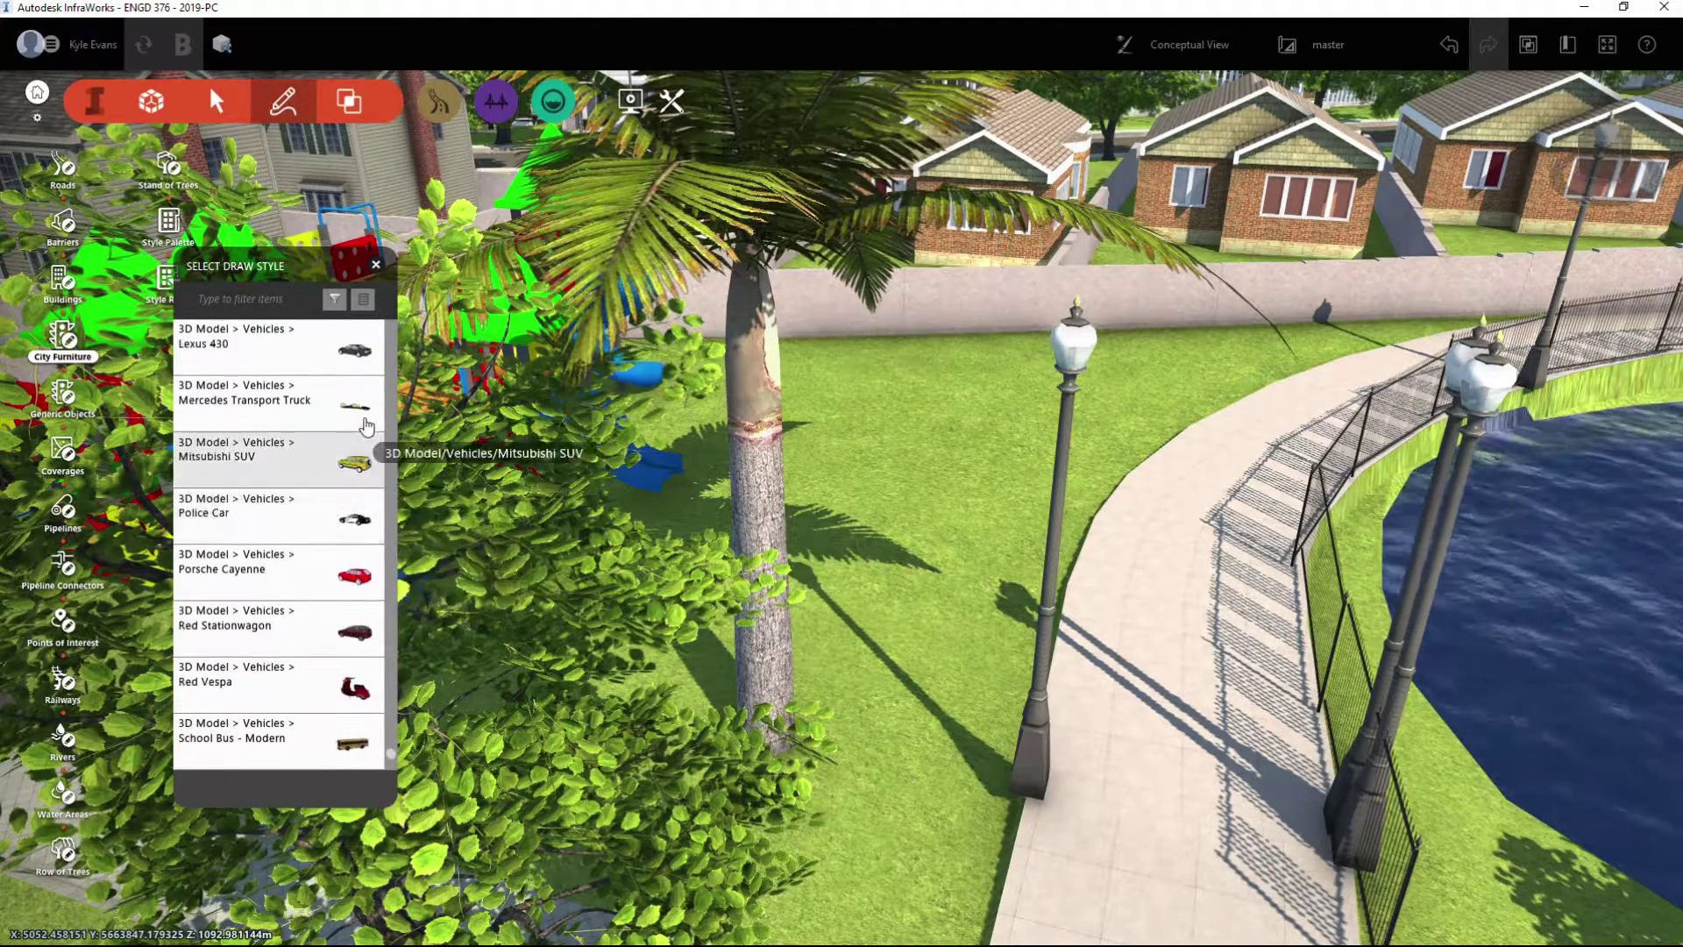
scroll(1116, 582, "down", 10)
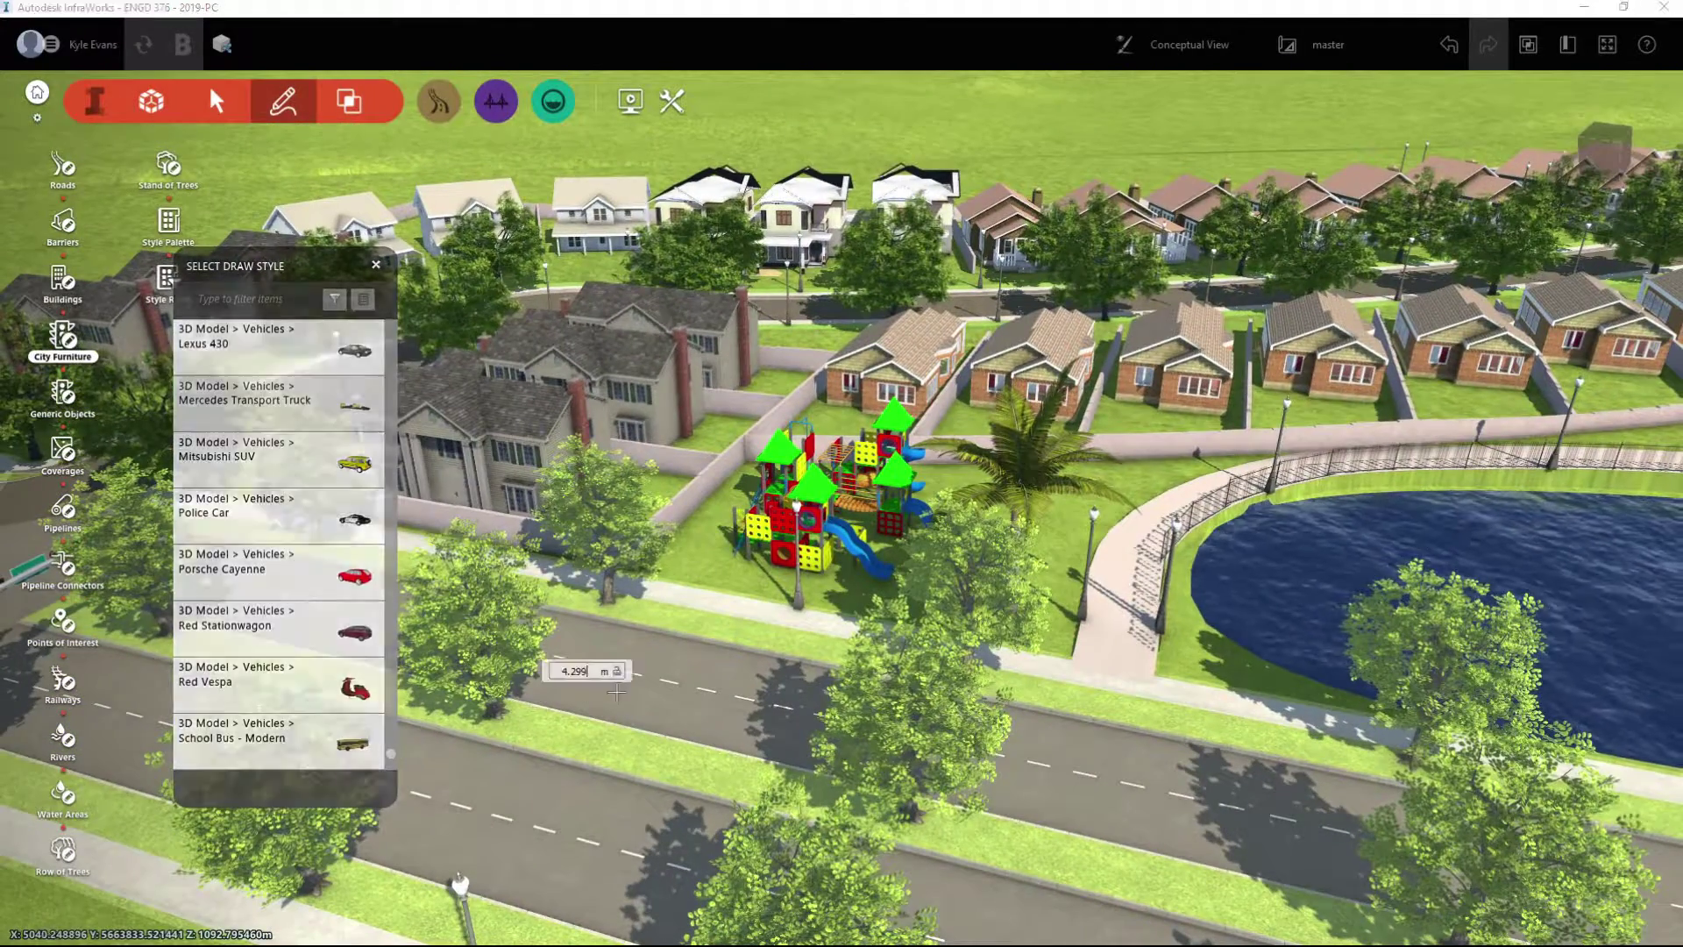
left_click(577, 683)
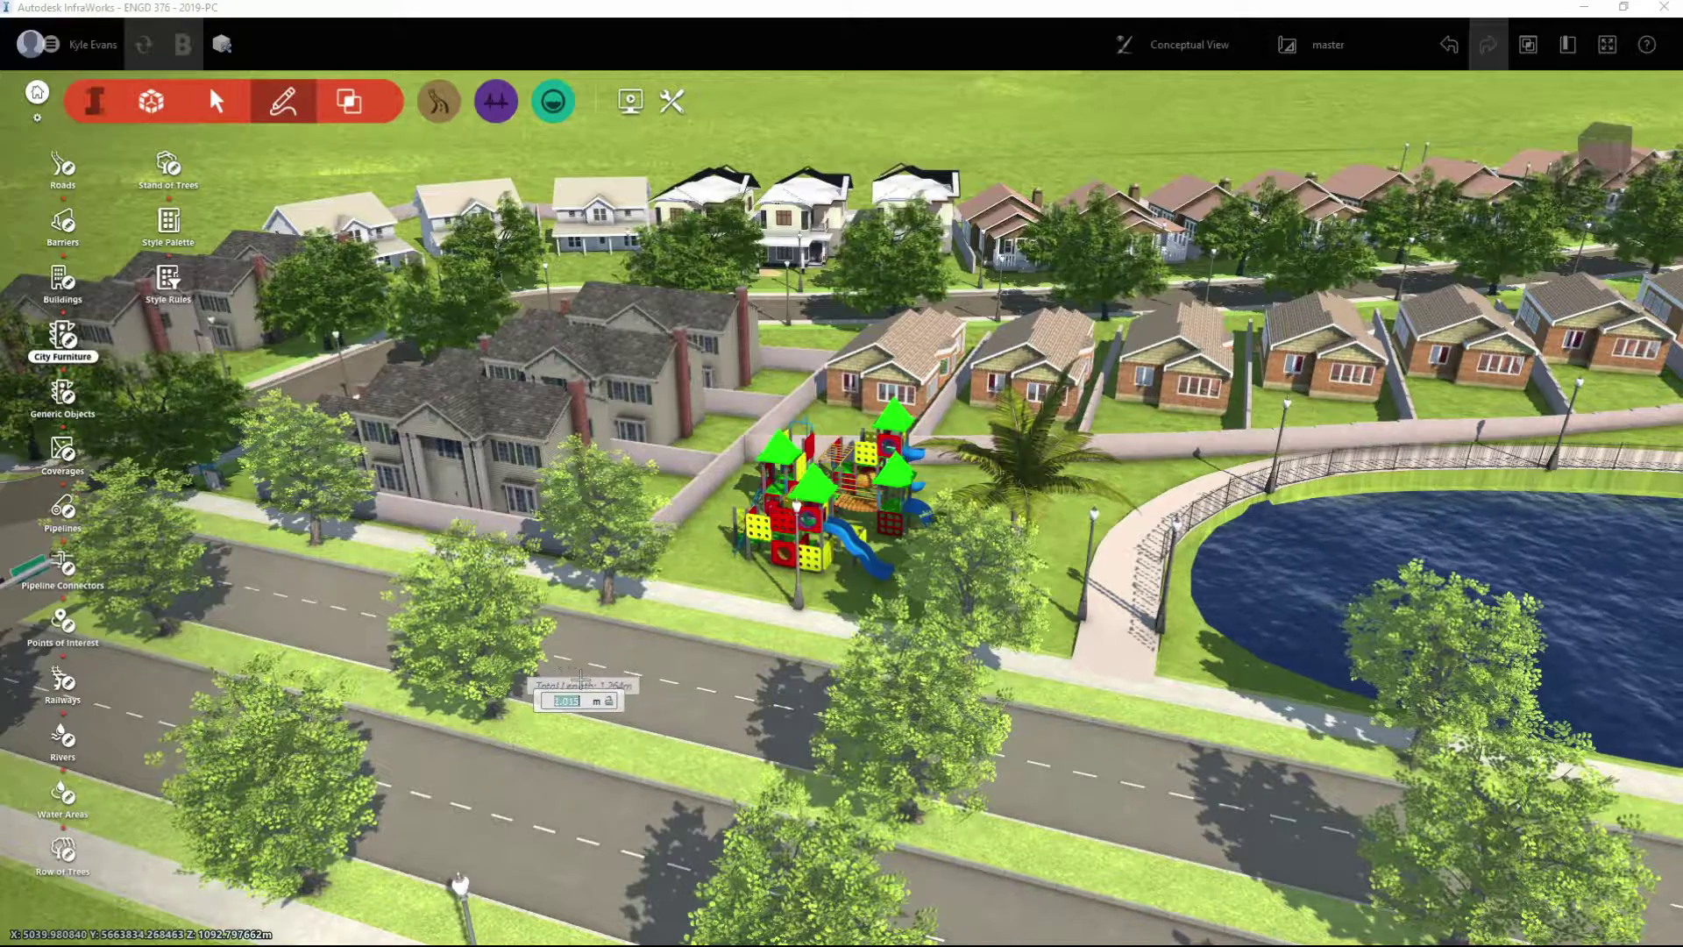
double_click(547, 687)
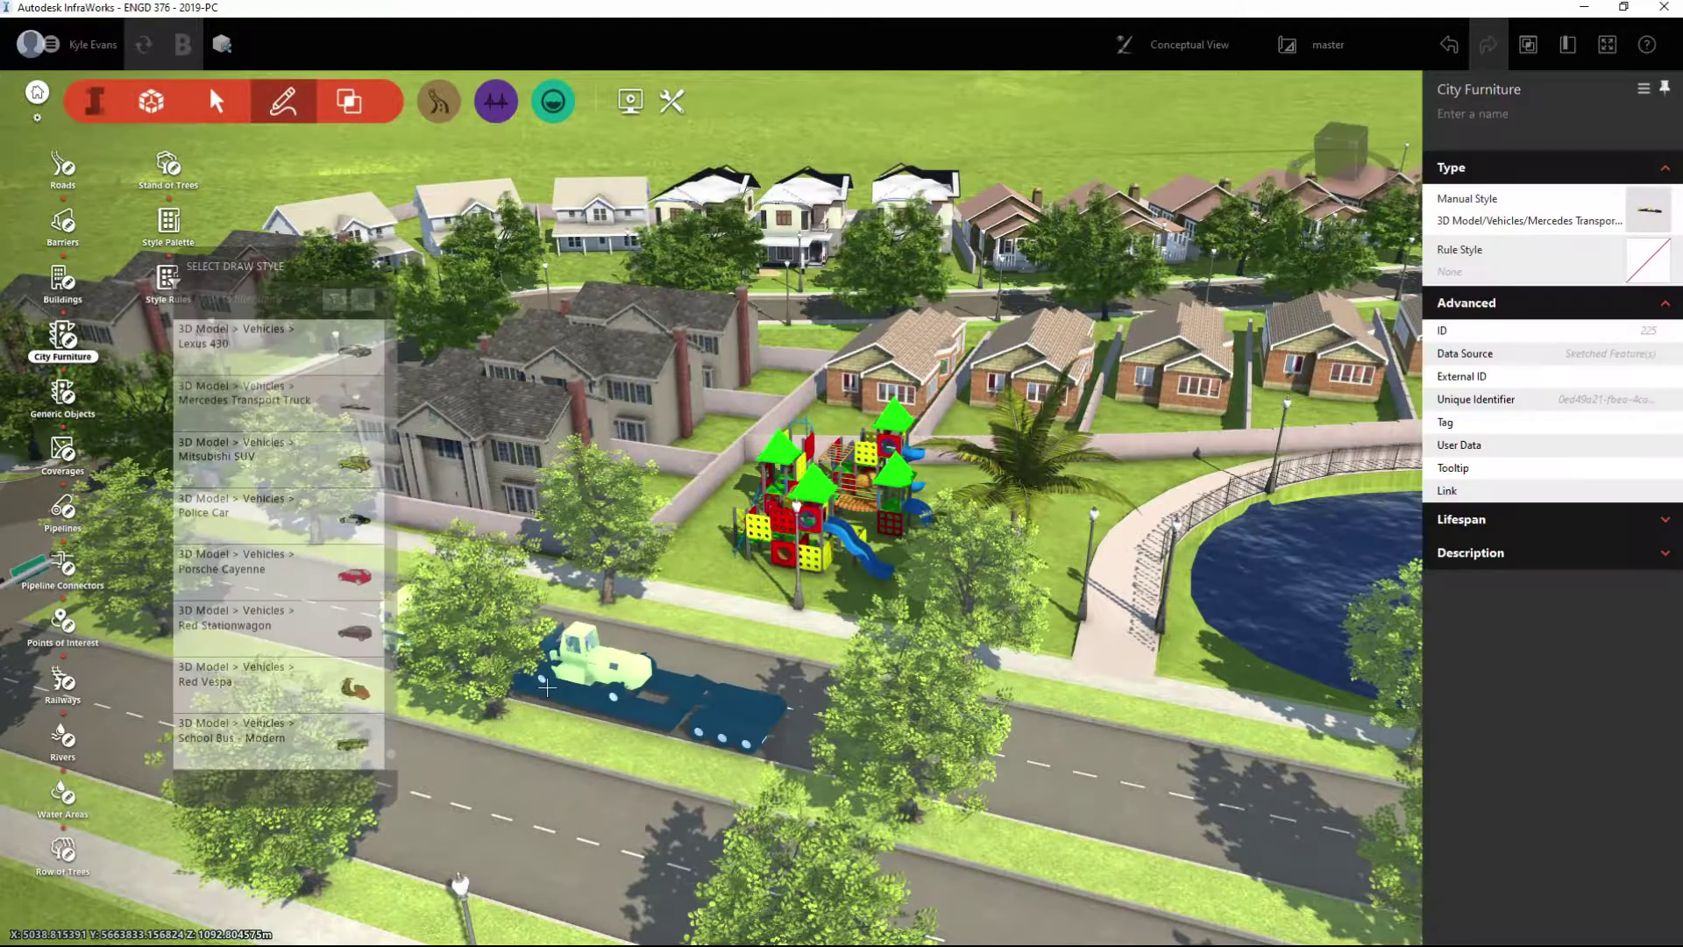
key("Escape")
scroll(657, 791, "up", 2)
middle_click_drag(605, 811, 973, 814)
key("Escape")
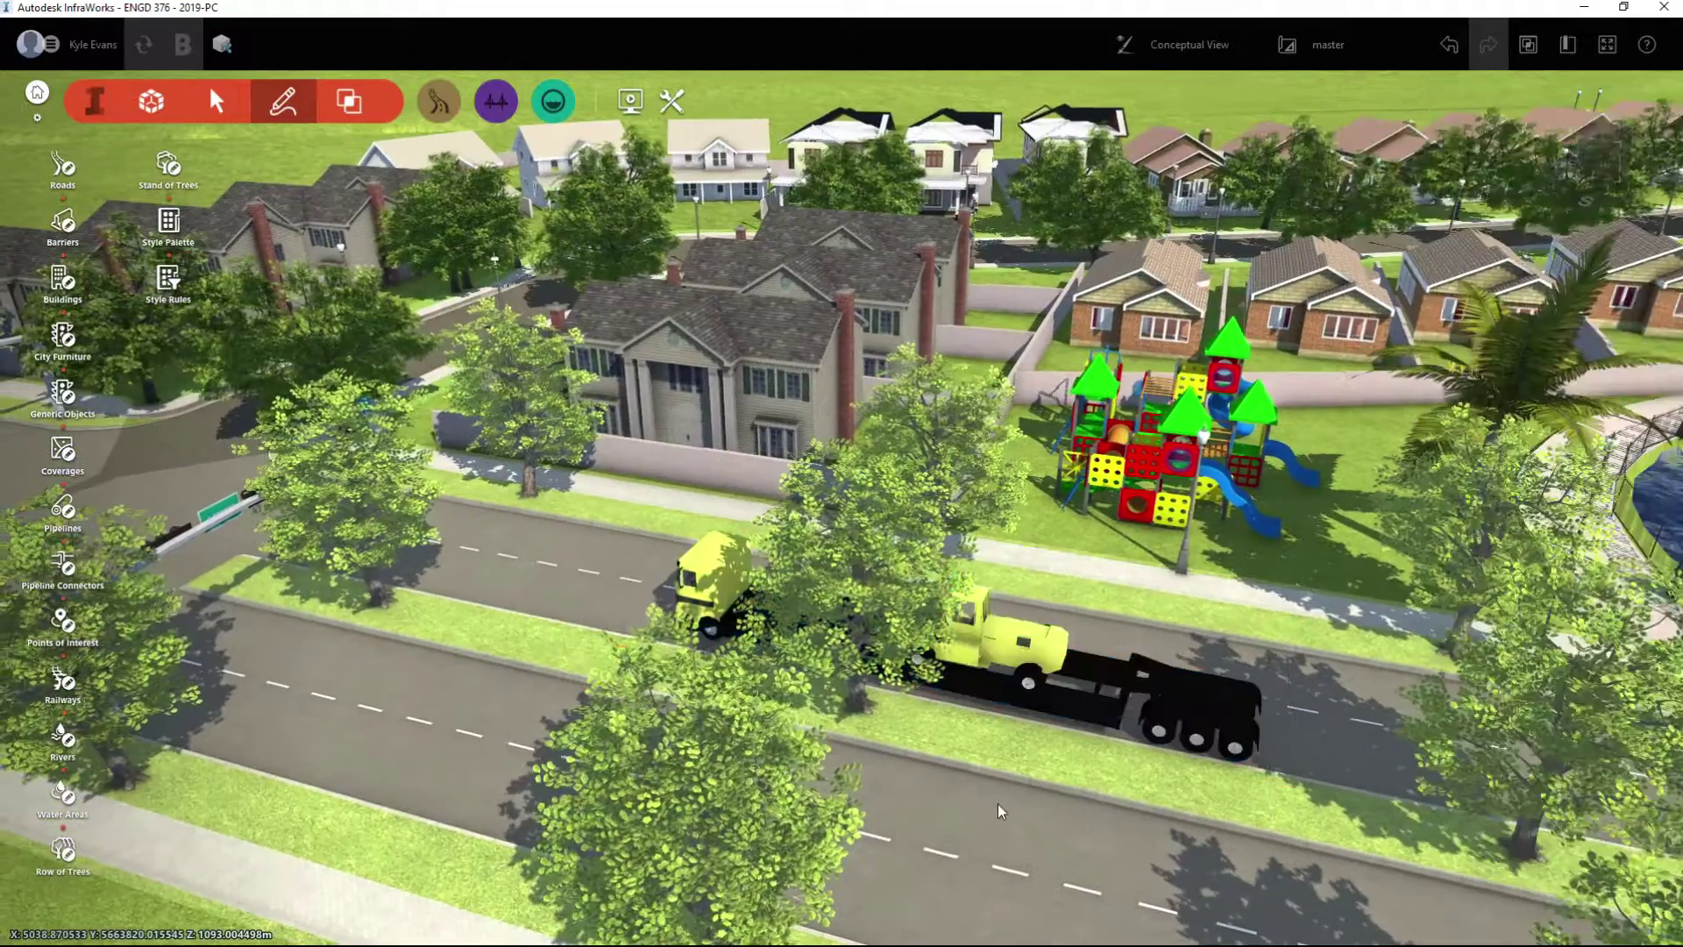
Select the transport truck and scale it up until it towers over the road and trees
left_click_drag(914, 747, 1248, 740)
left_click(771, 845)
scroll(1093, 786, "down", 3)
left_click_drag(716, 693, 796, 779)
left_click_drag(939, 745, 868, 663)
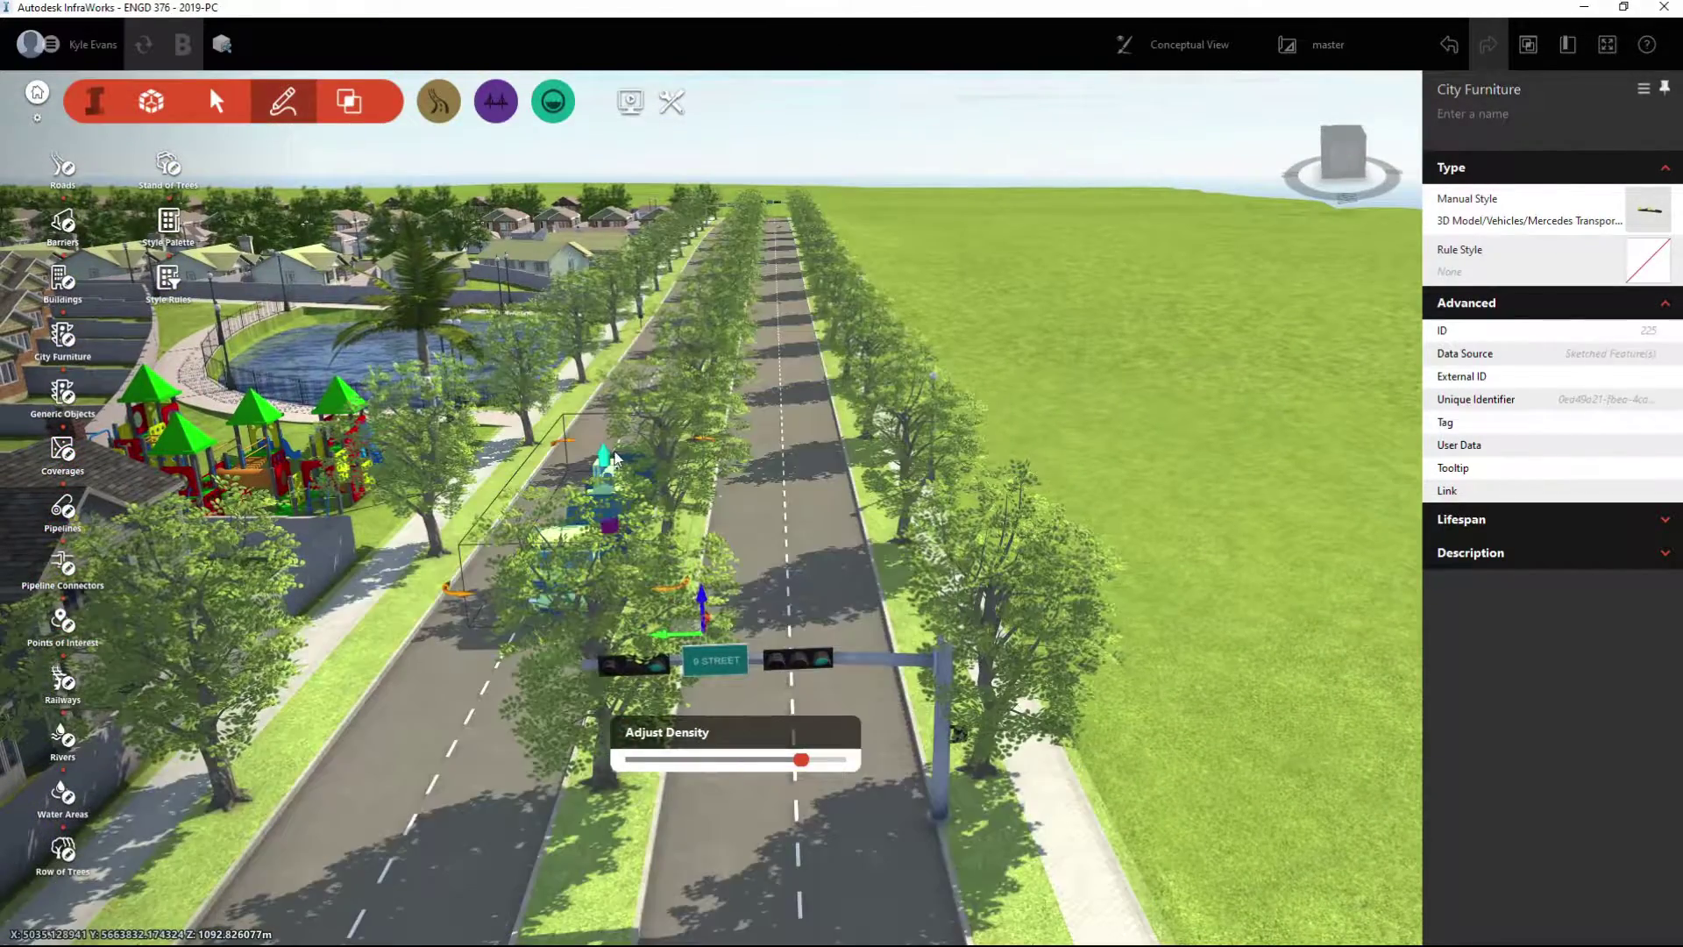
left_click_drag(604, 457, 584, 191)
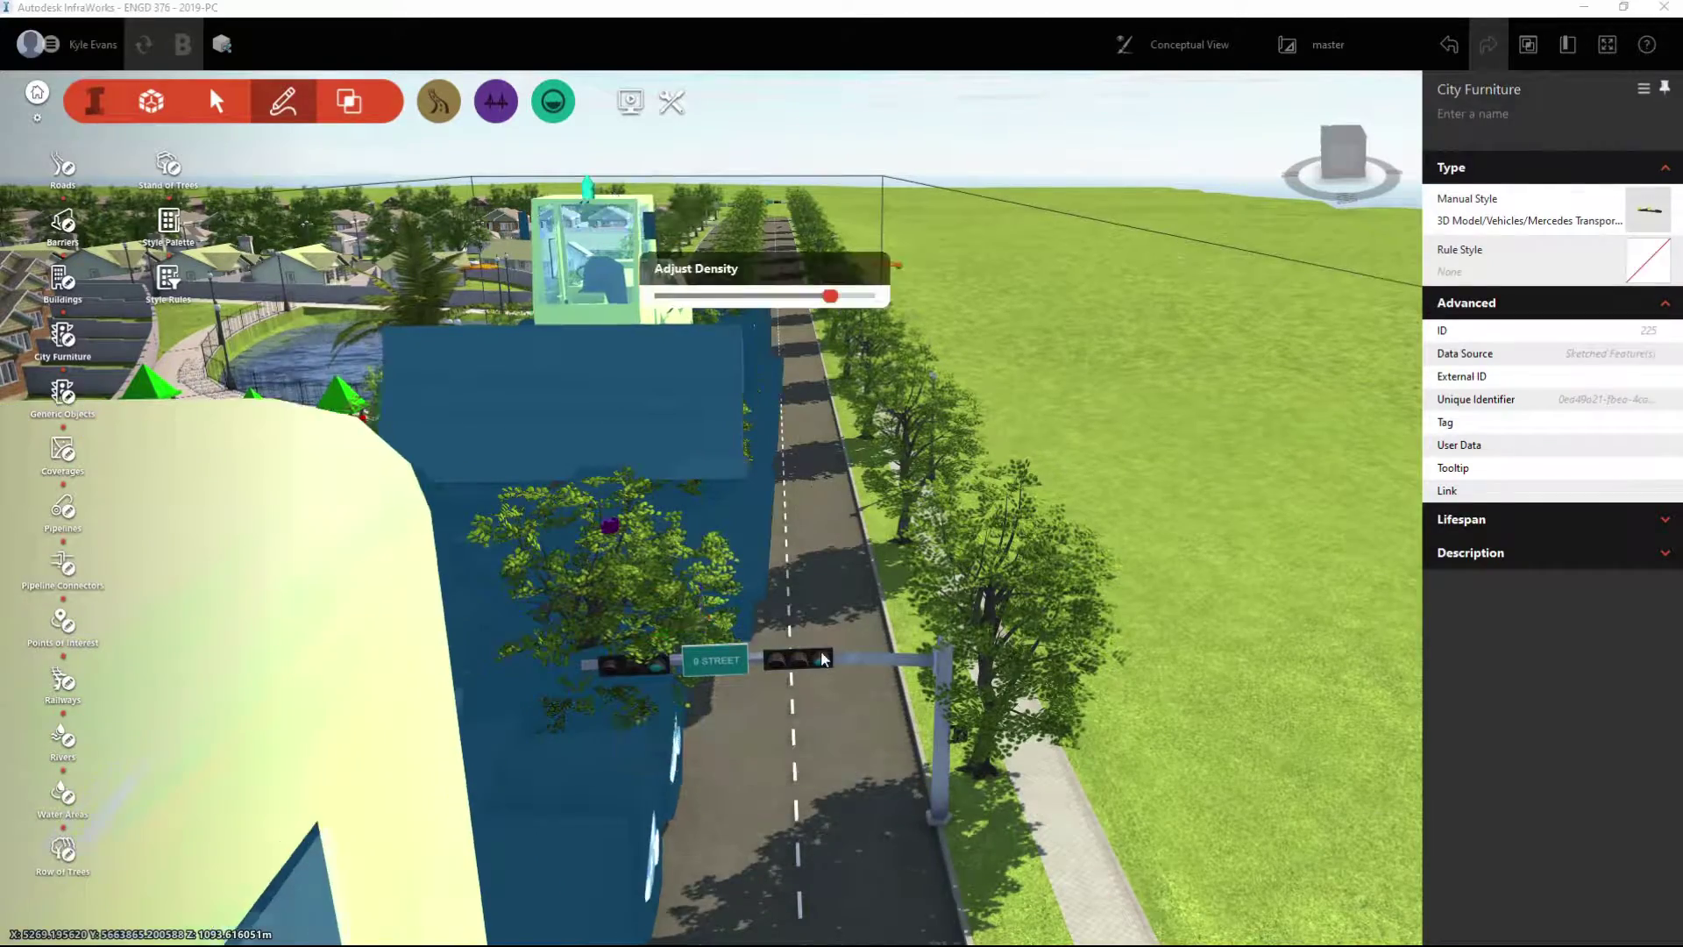
scroll(819, 585, "down", 4)
left_click_drag(853, 654, 602, 656)
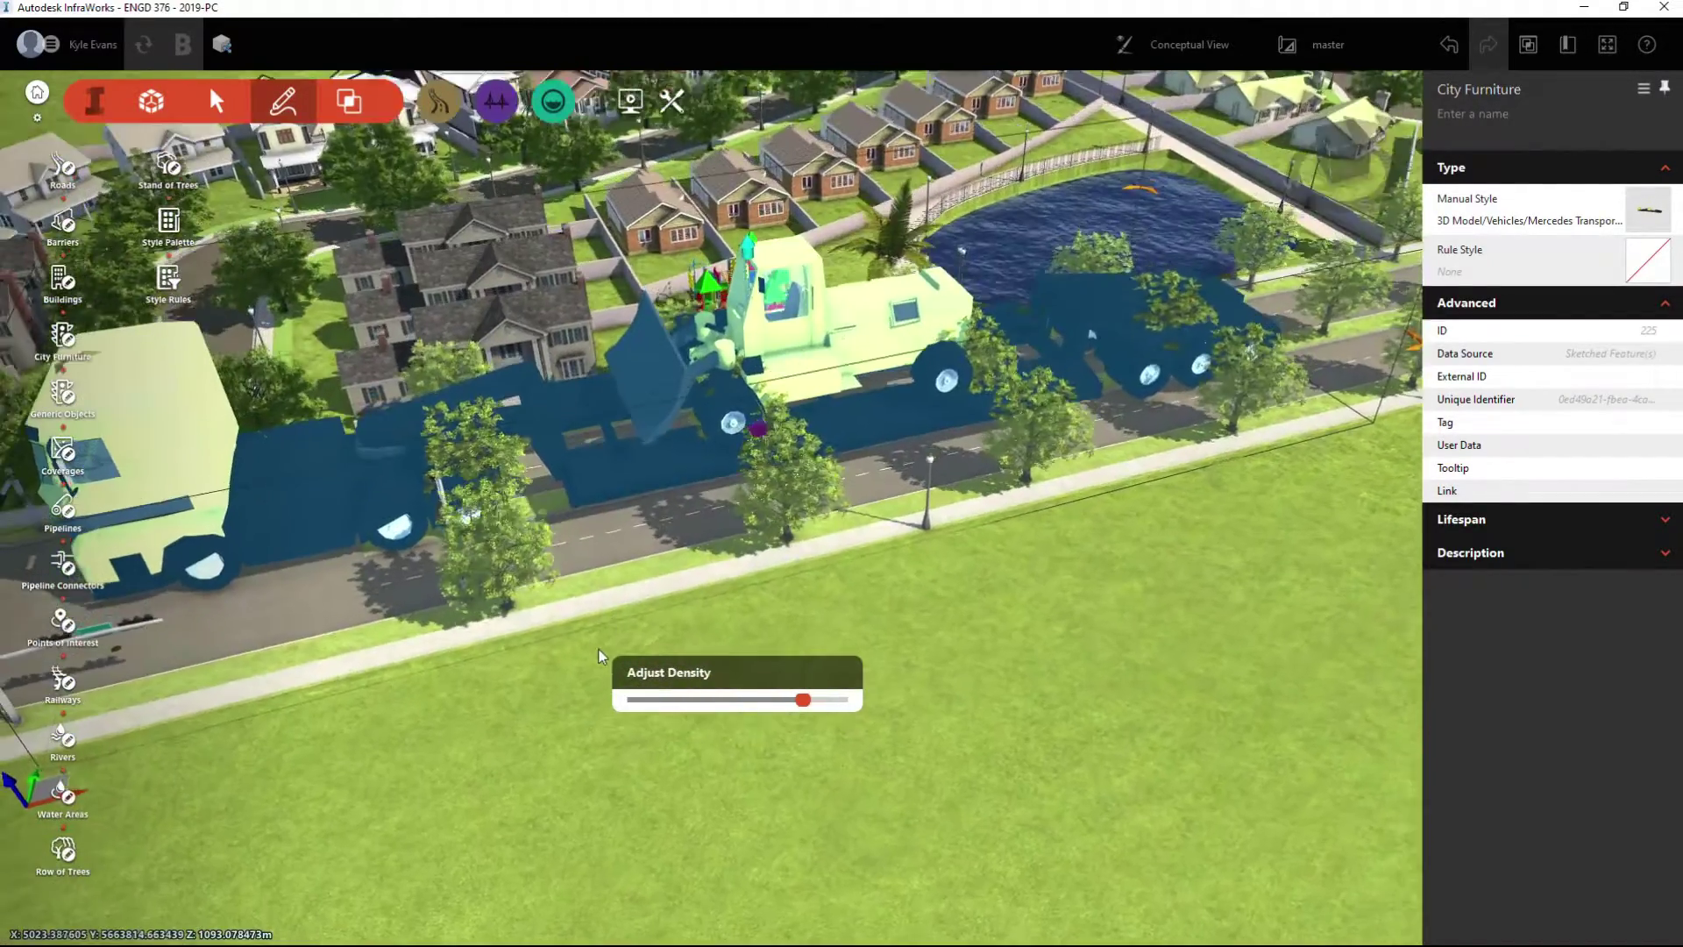
Shrink the transport truck and rescale it so that it fits within the road lane
left_click_drag(672, 244, 774, 414)
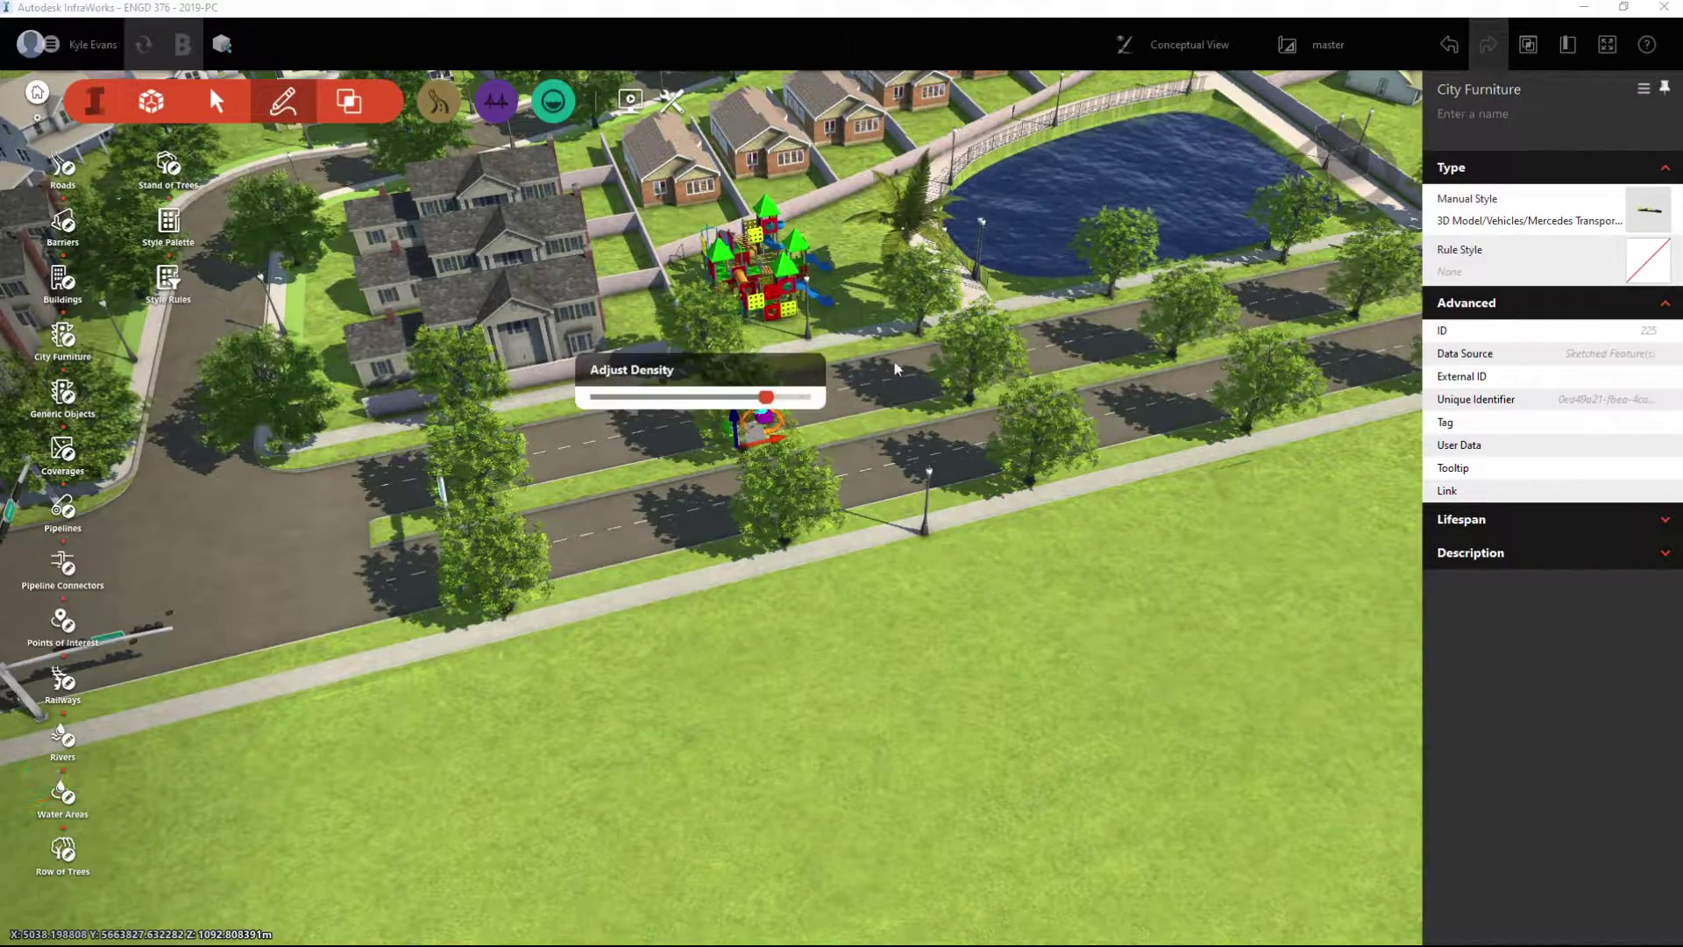
scroll(773, 421, "up", 5)
left_click_drag(555, 382, 509, 150)
scroll(503, 559, "down", 2)
scroll(251, 411, "down", 1)
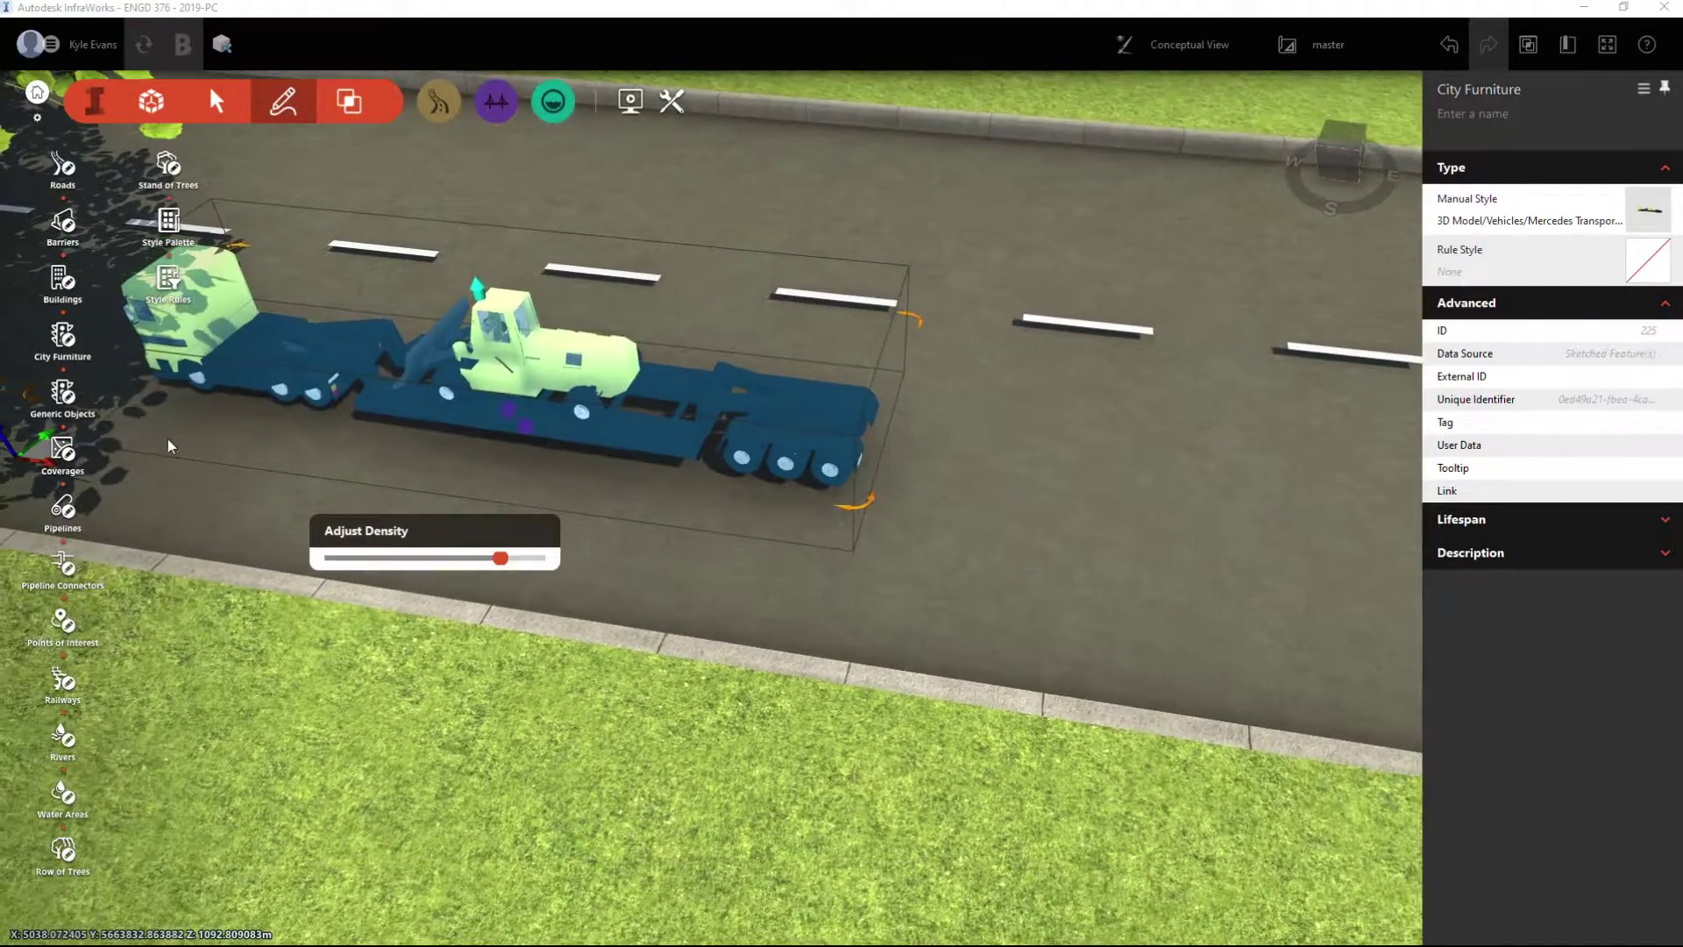
Move the transport truck along the lane, away from the shadow of the tree on the median
right_click_drag(255, 511, 582, 478)
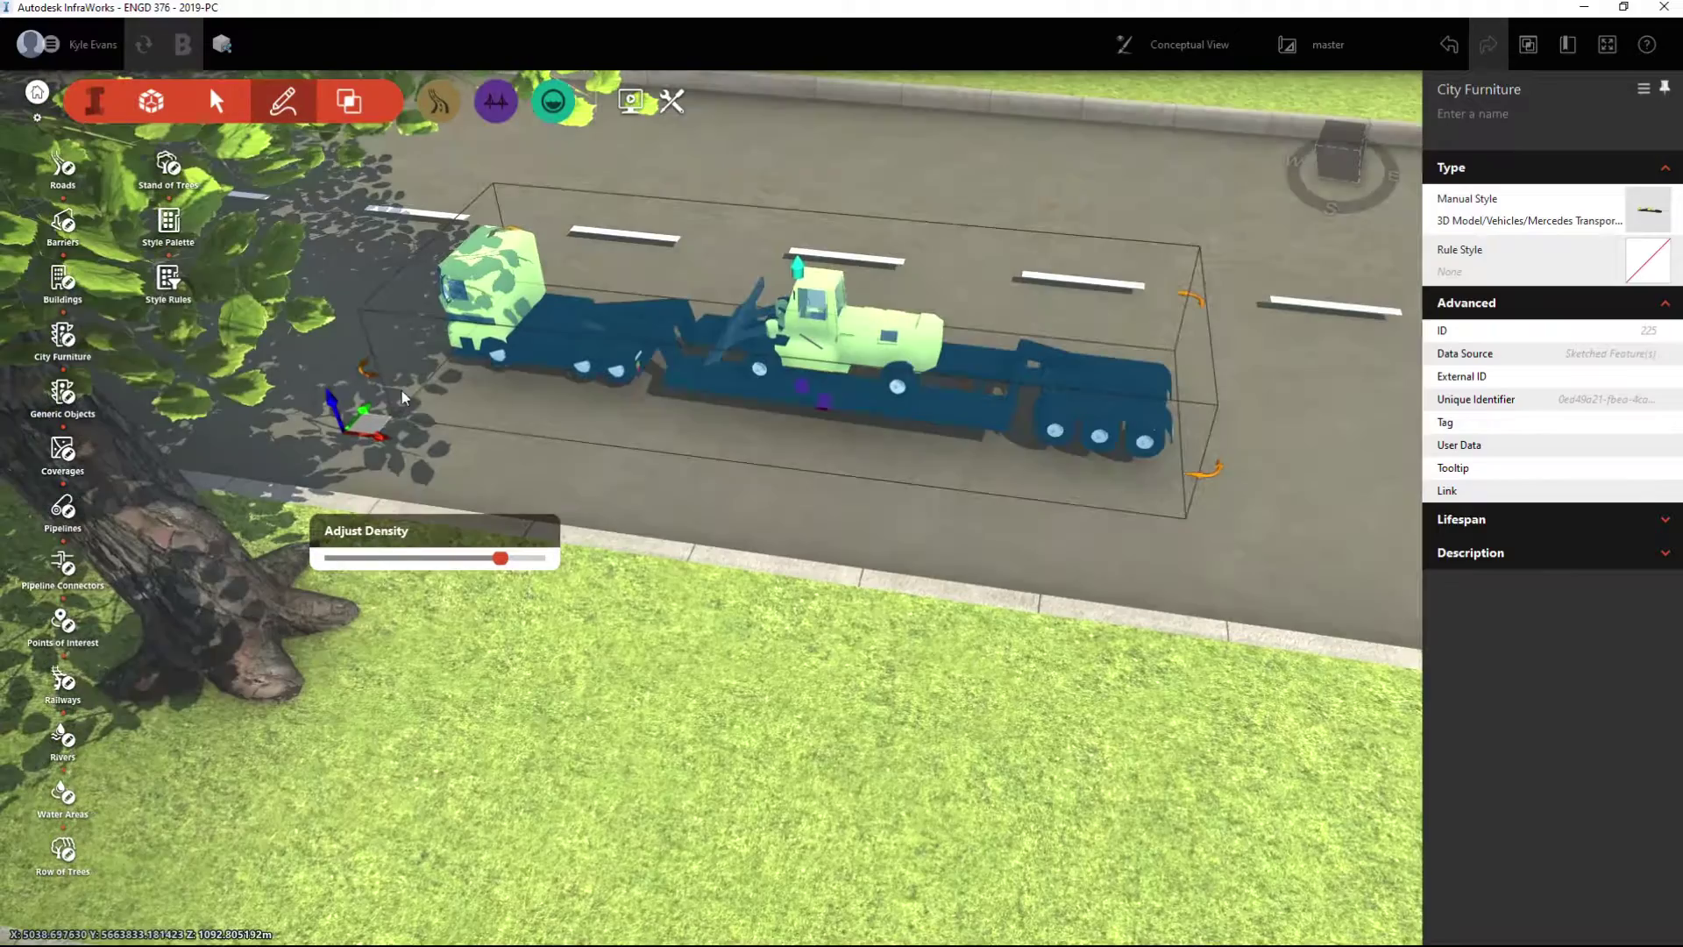
left_click_drag(373, 428, 996, 509)
left_click_drag(969, 665, 563, 571)
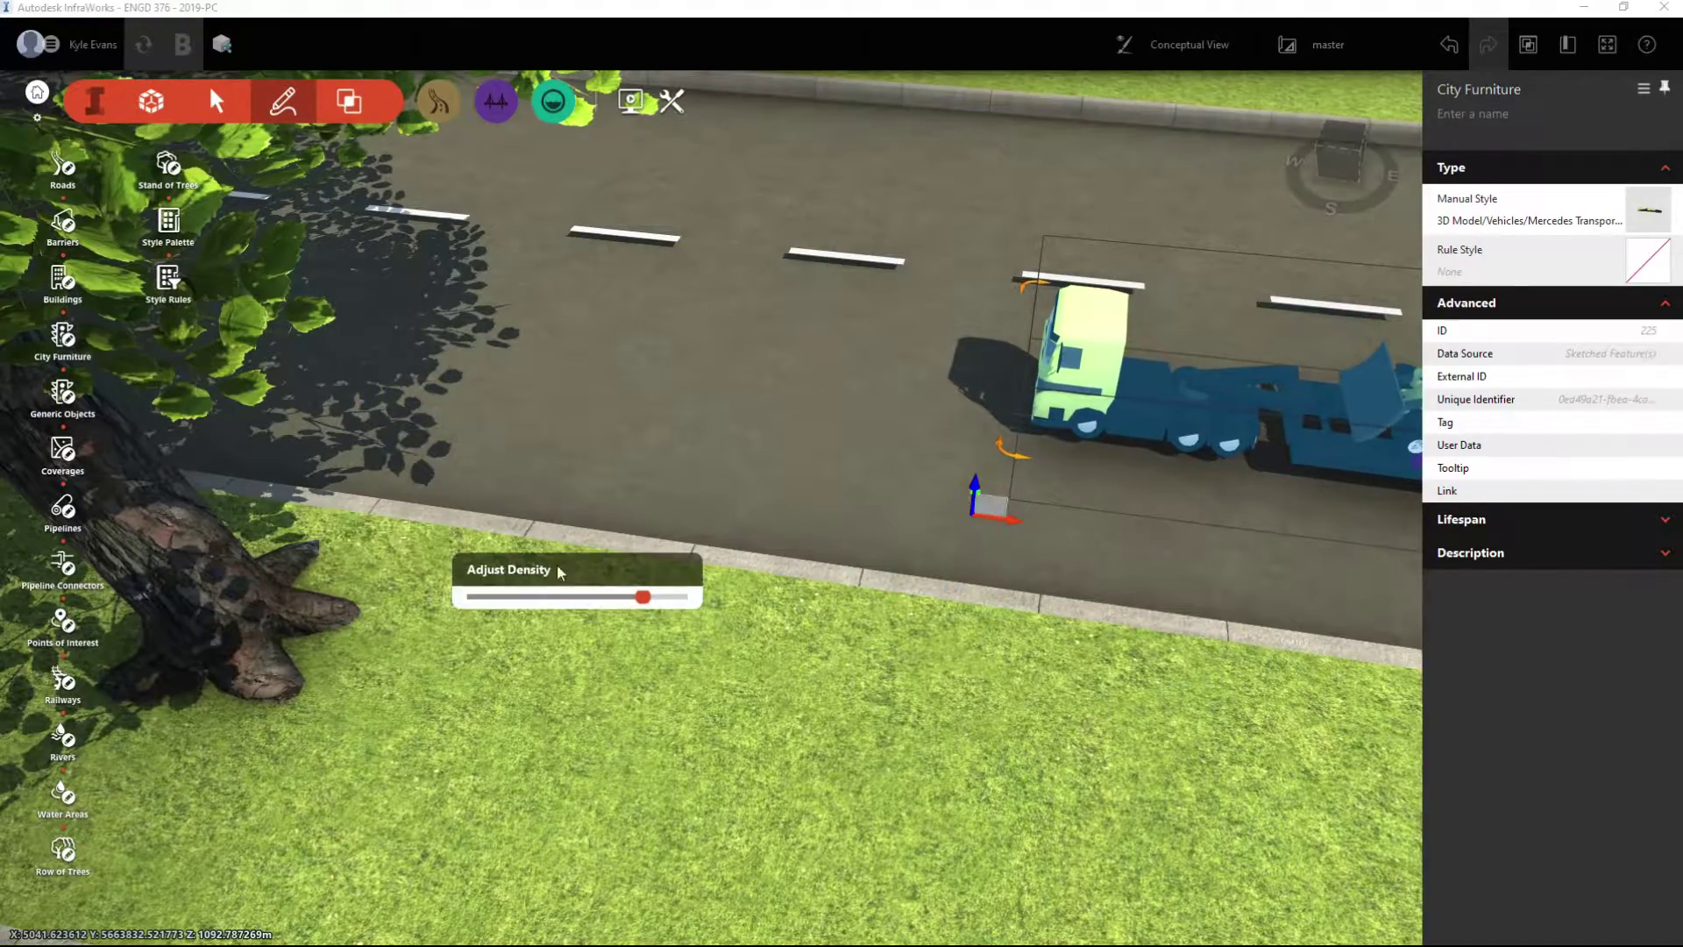
left_click_drag(991, 508, 775, 438)
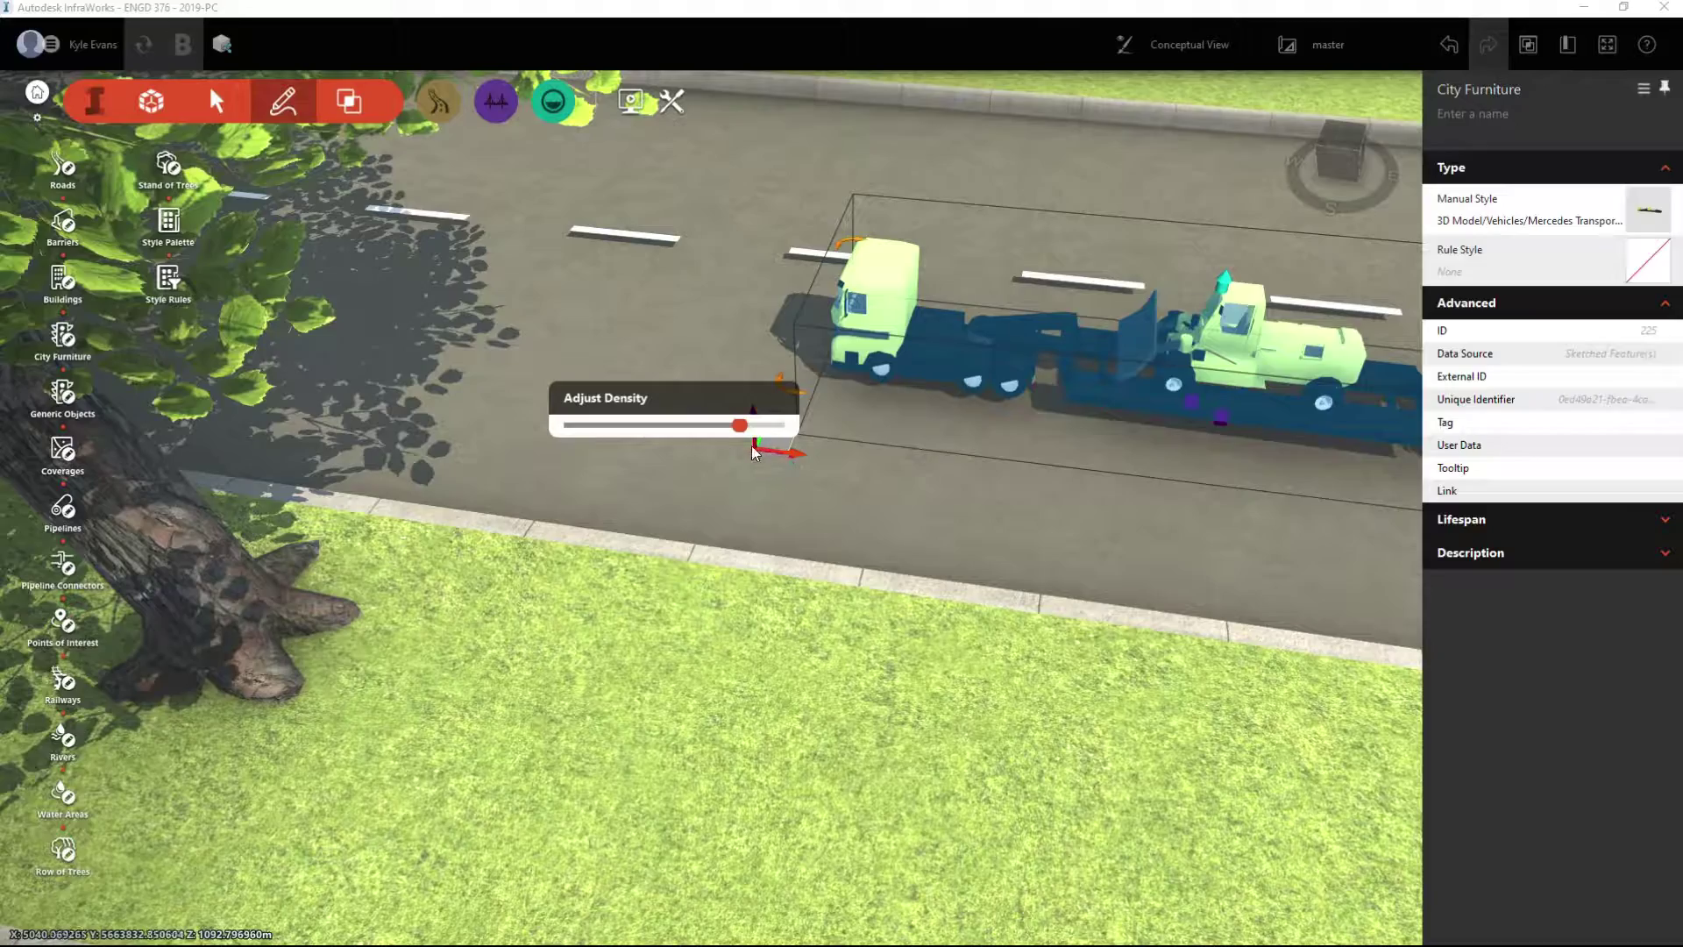
double_click(755, 445)
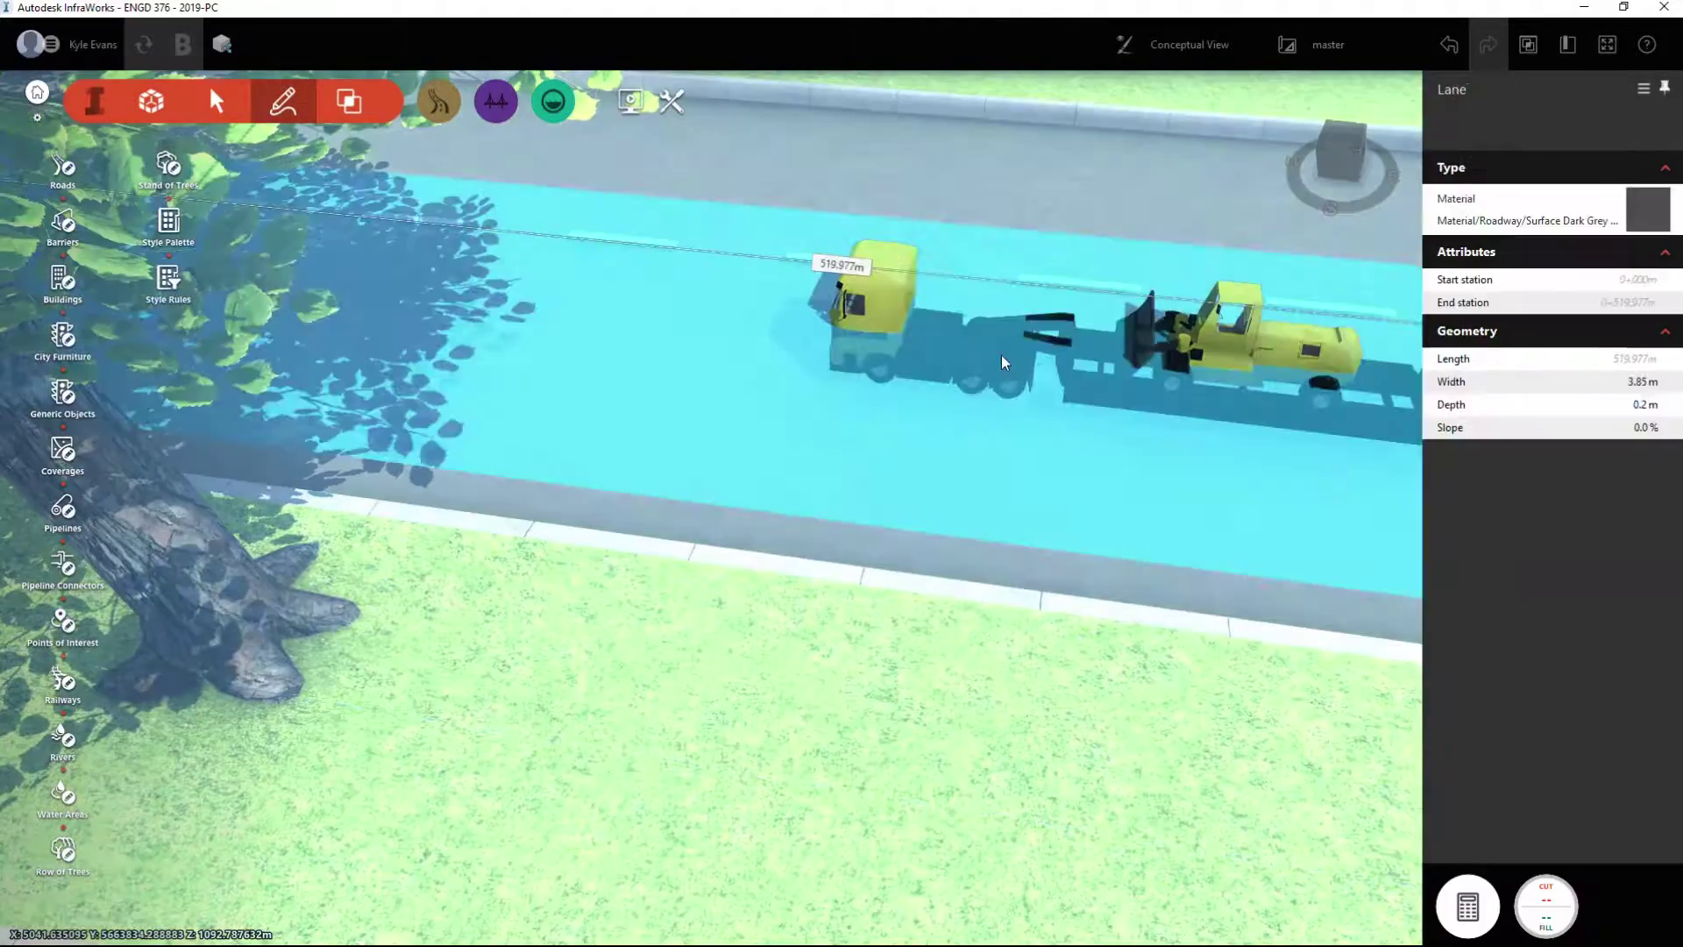
Reselect the transport truck and raise it vertically above the road surface
middle_click_drag(888, 588, 969, 515)
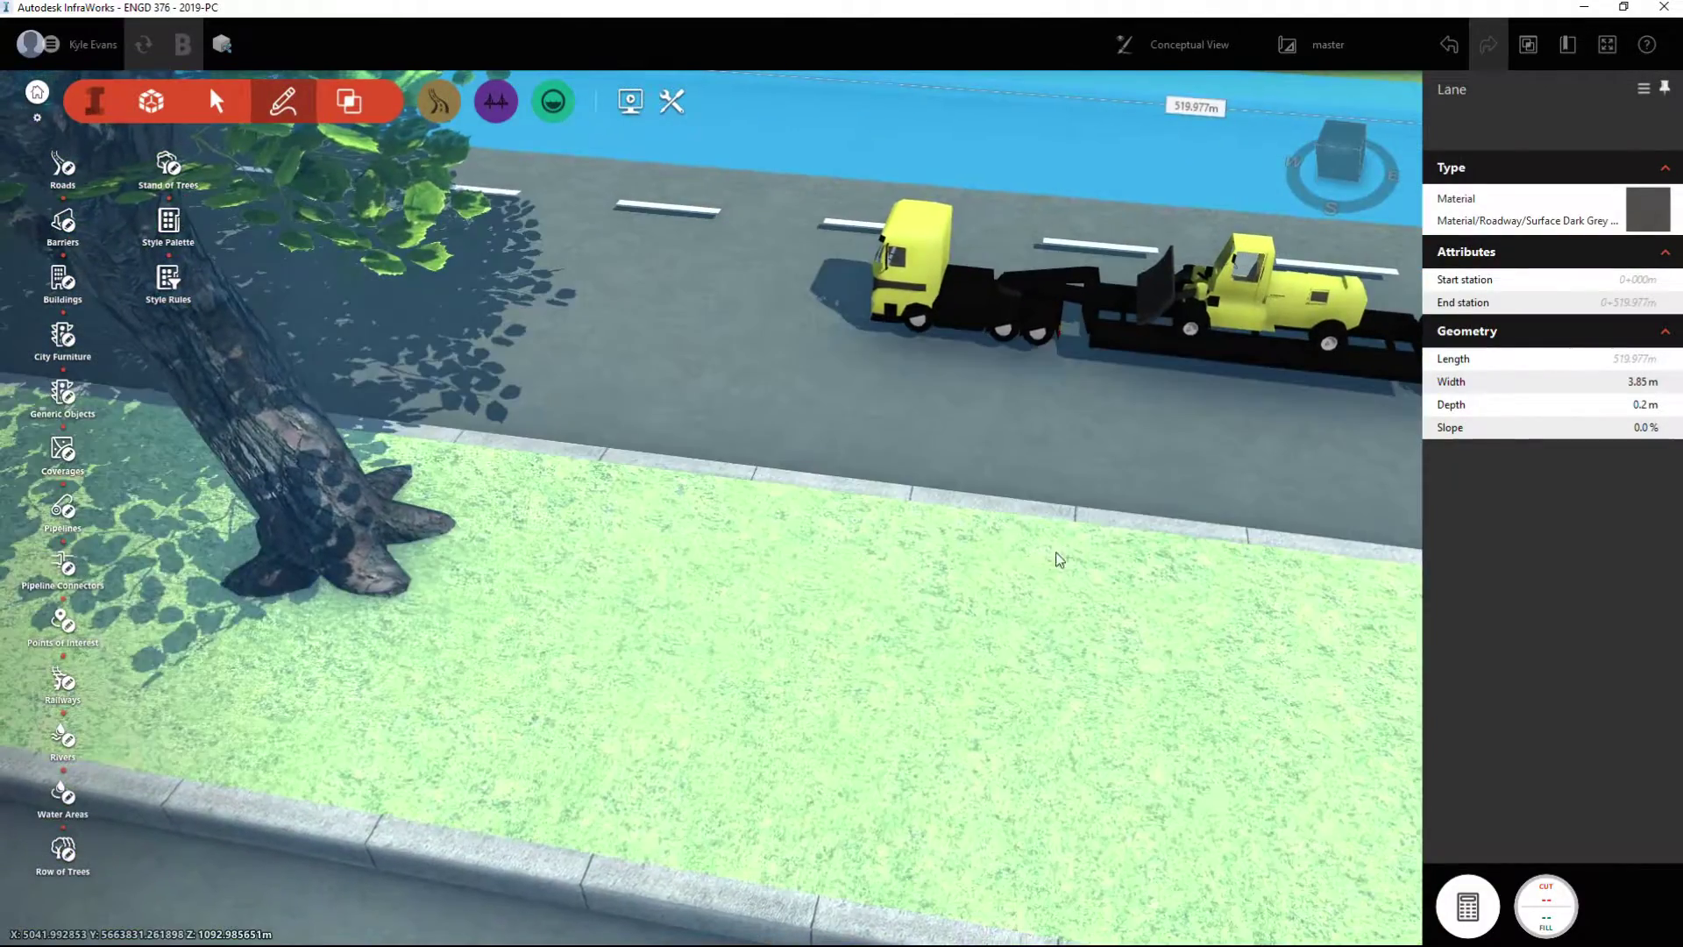
middle_click_drag(1271, 399, 828, 555)
left_click(802, 526)
left_click_drag(801, 526, 1026, 8)
key("Escape")
left_click(796, 414)
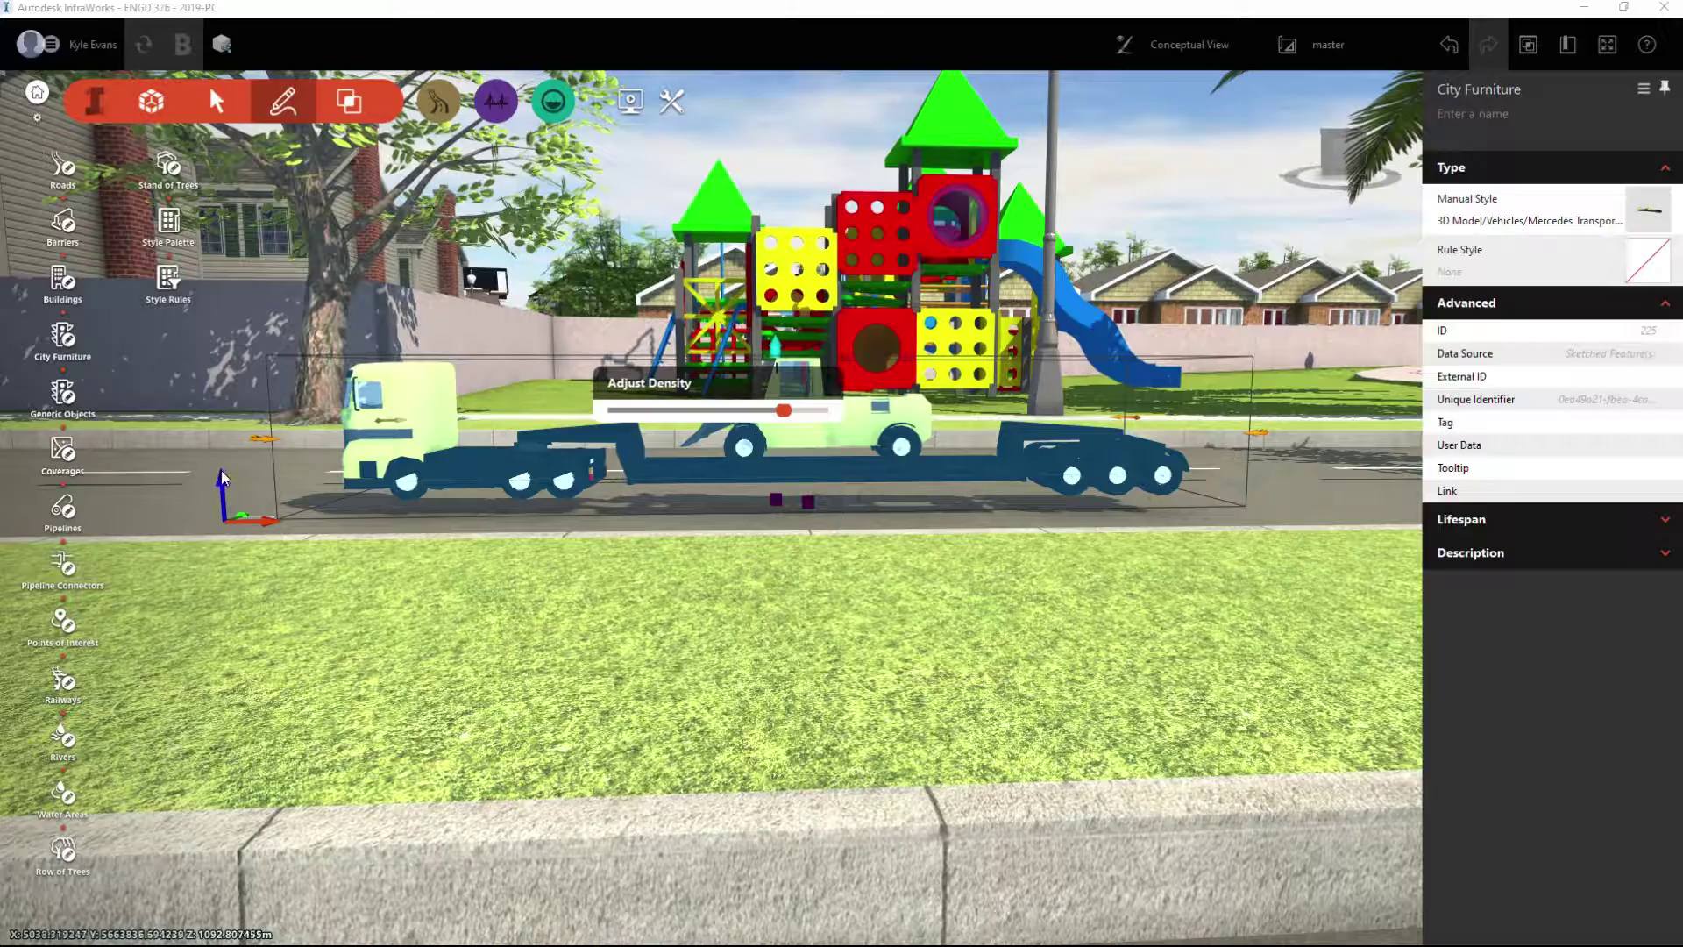
left_click_drag(221, 487, 140, 281)
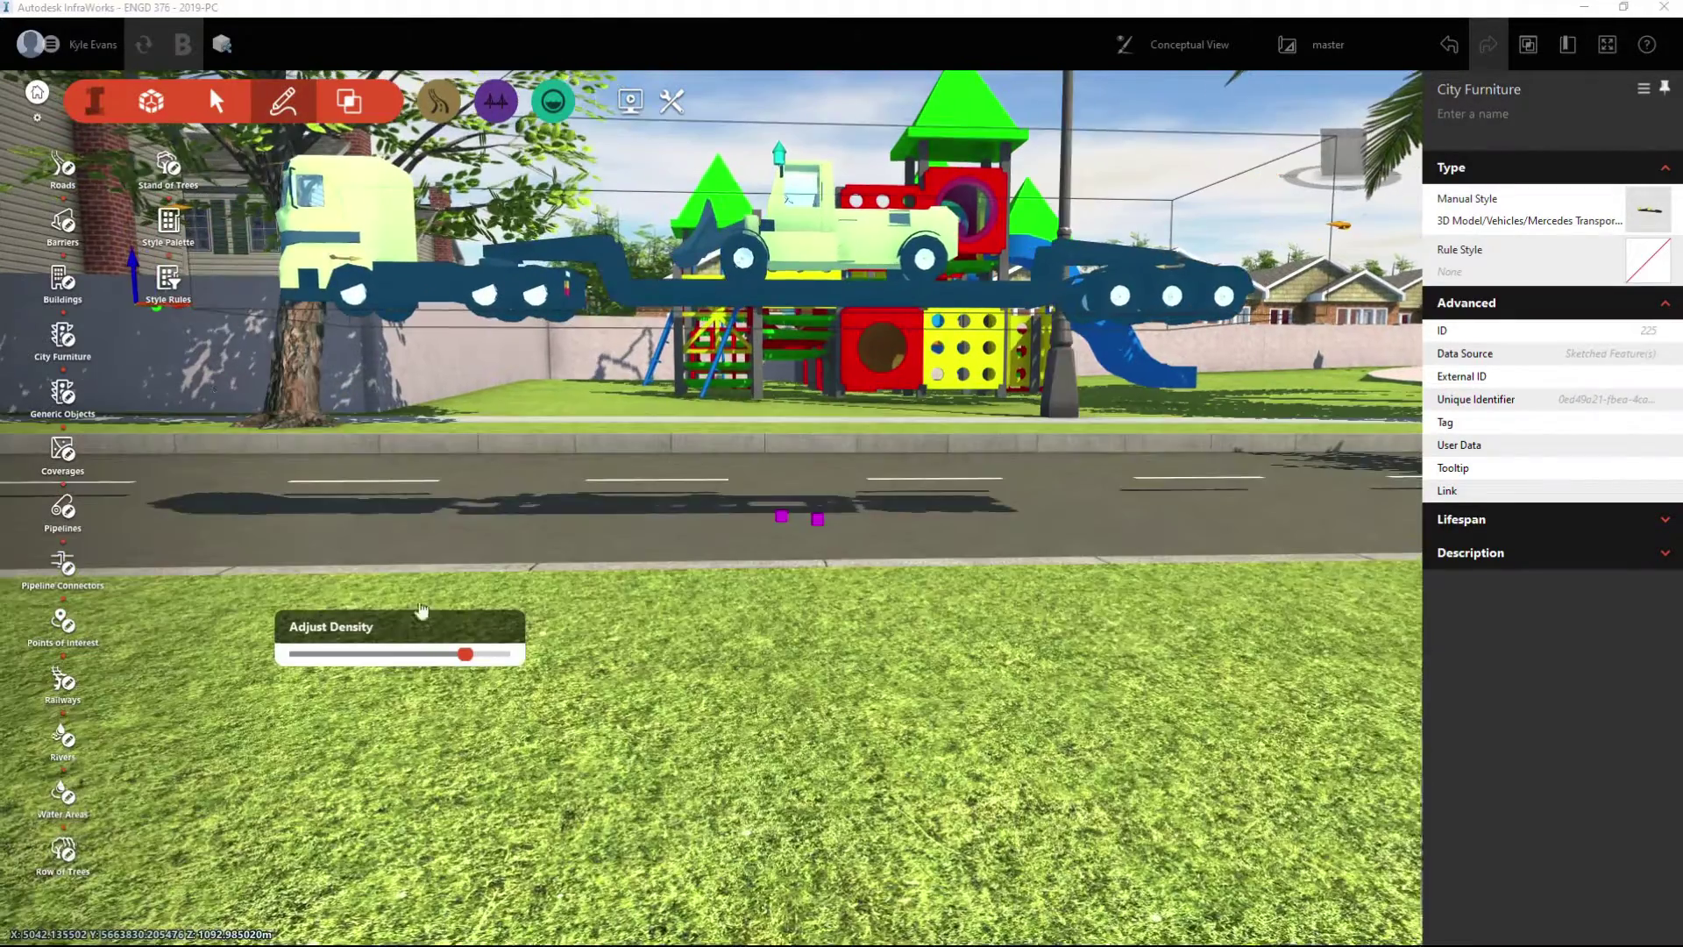
Reposition the raised transport truck over the lane, closer to the road surface
left_click_drag(463, 447, 444, 528)
scroll(444, 528, "down", 2)
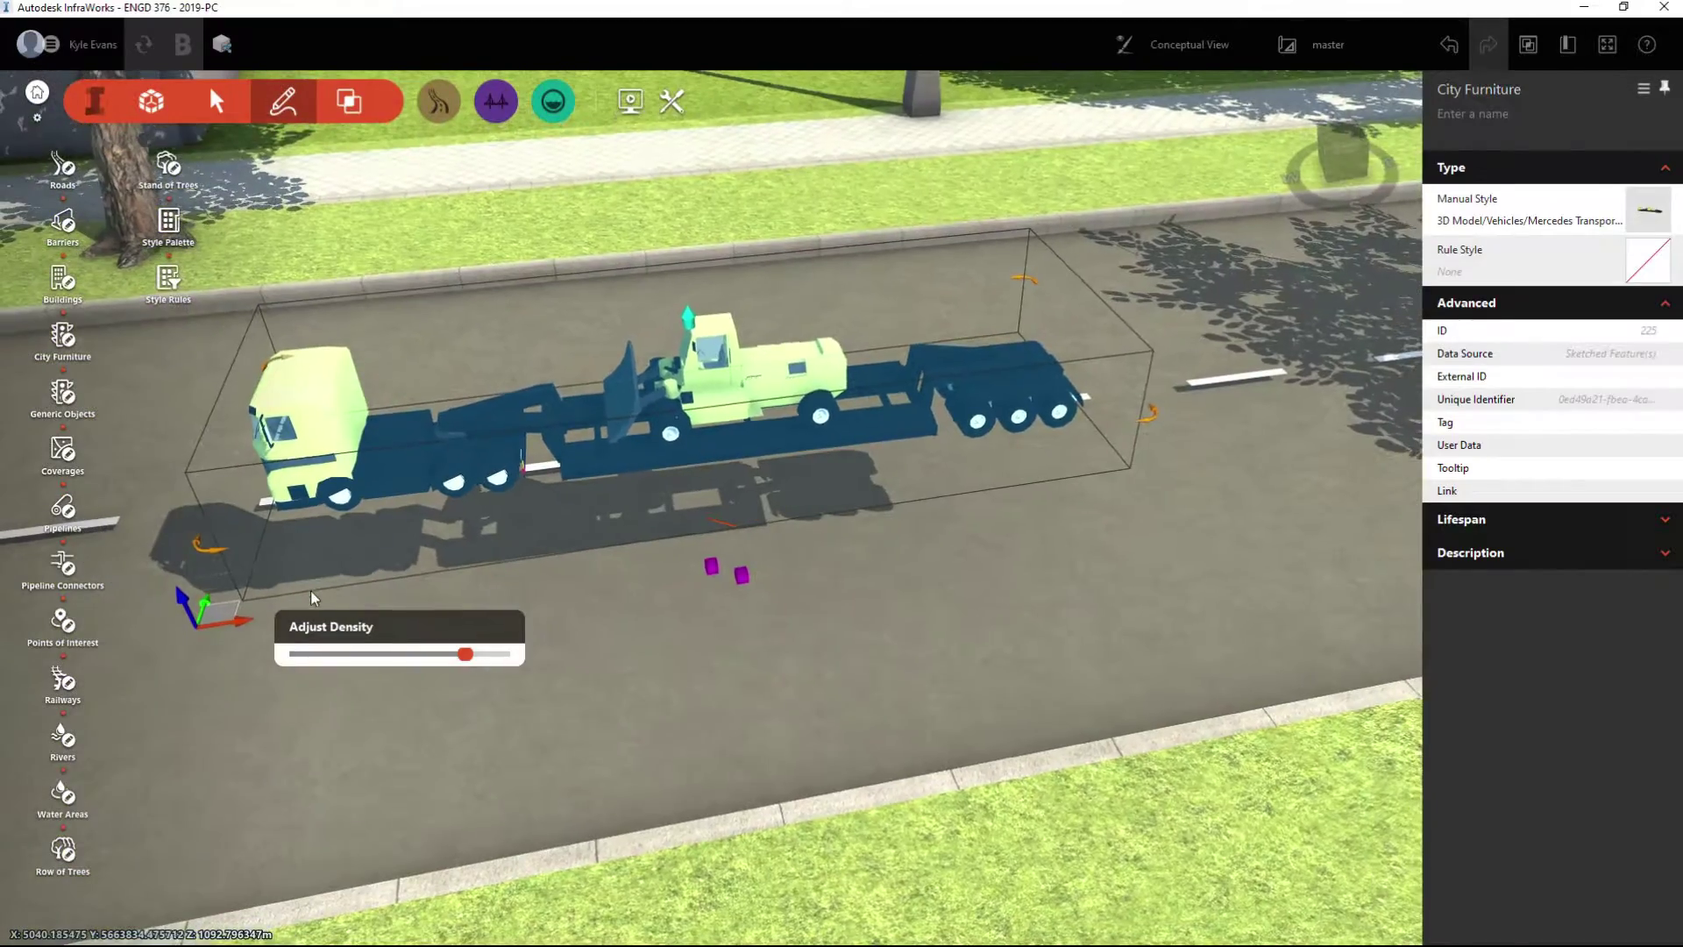
left_click_drag(233, 621, 562, 554)
left_click_drag(698, 605, 903, 633)
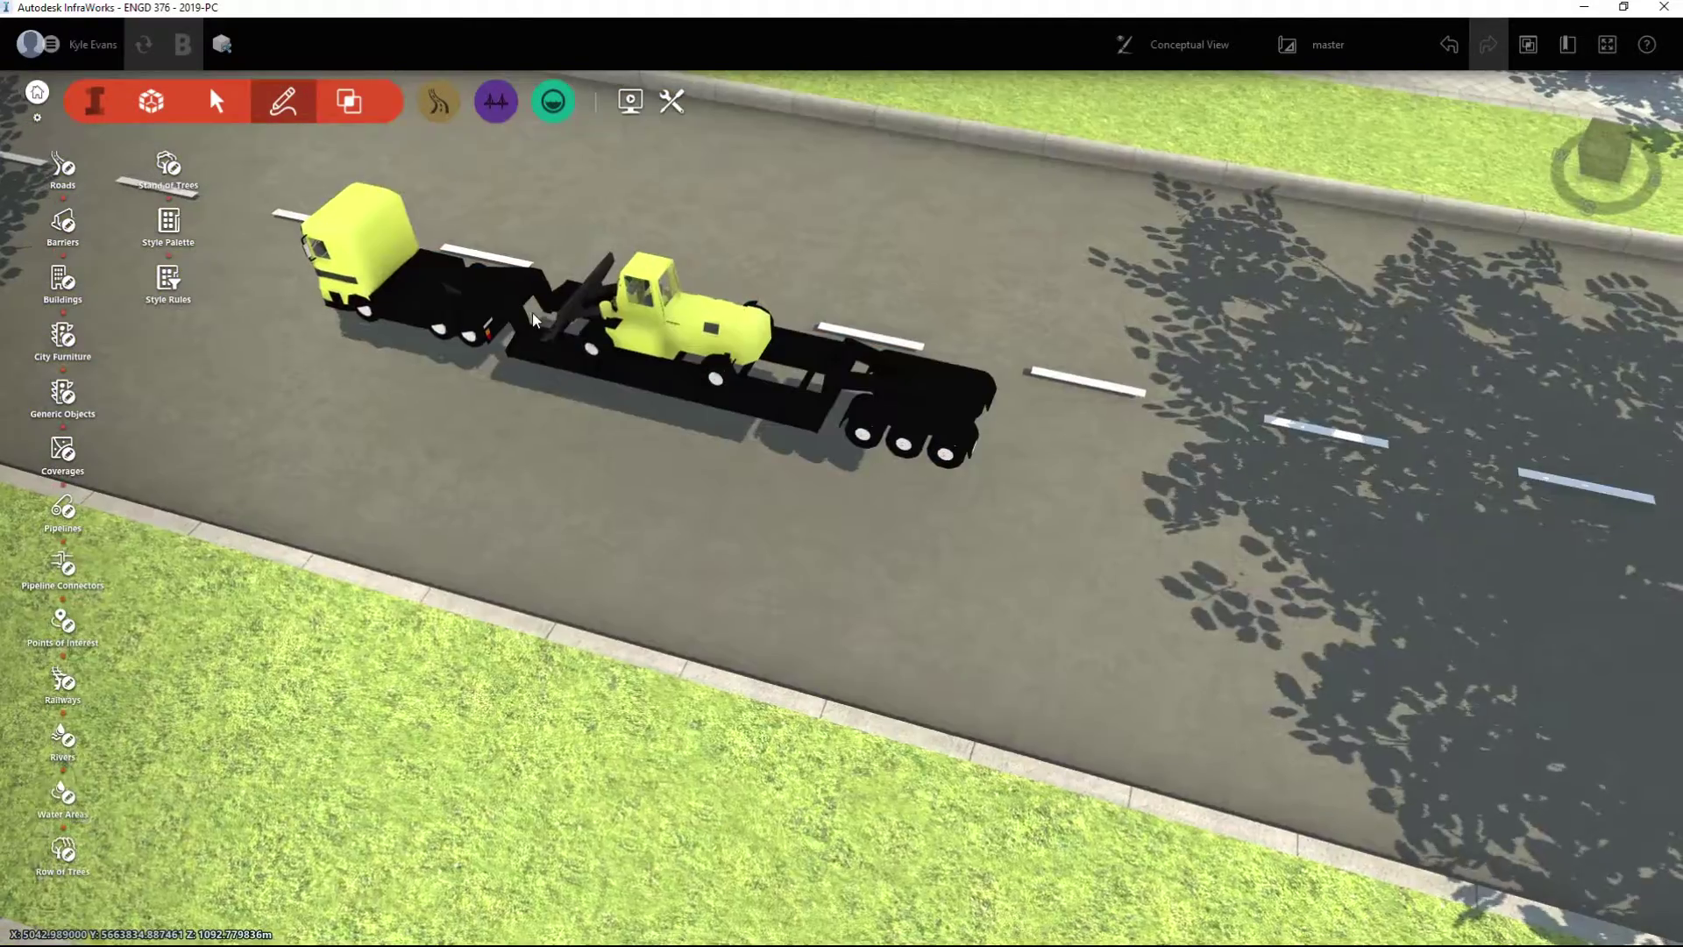
Enlarge the transport truck until it spans the carriageway, reduce its density to the minimum, and clear the selection
left_click(533, 312)
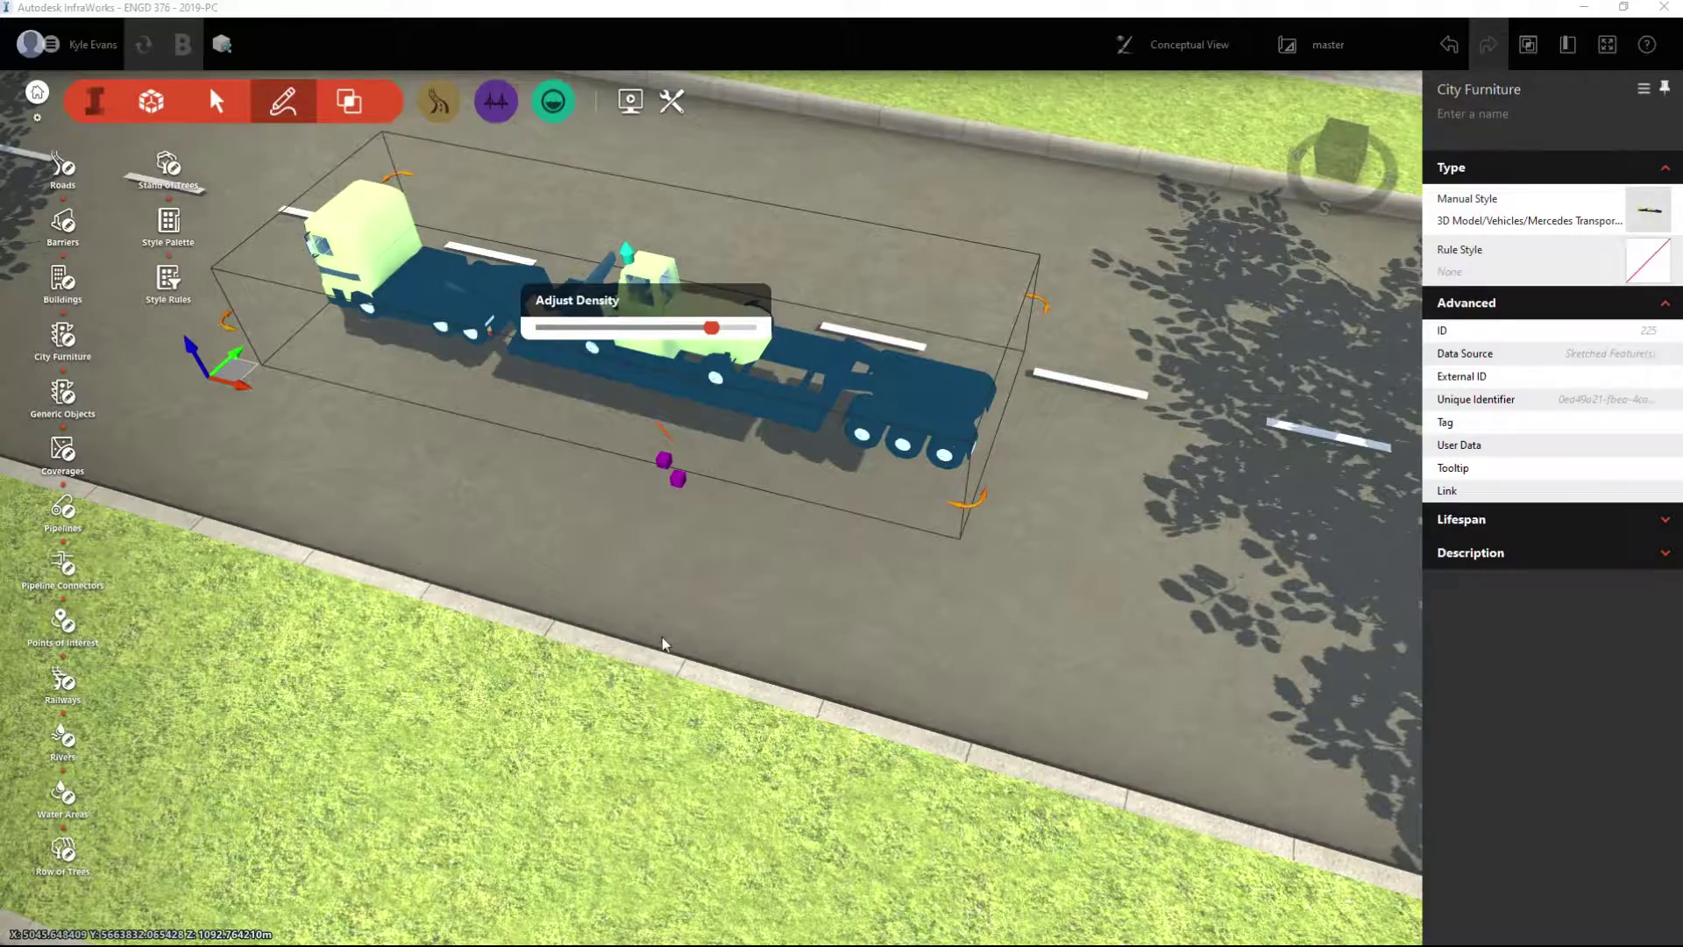
scroll(663, 634, "down", 4)
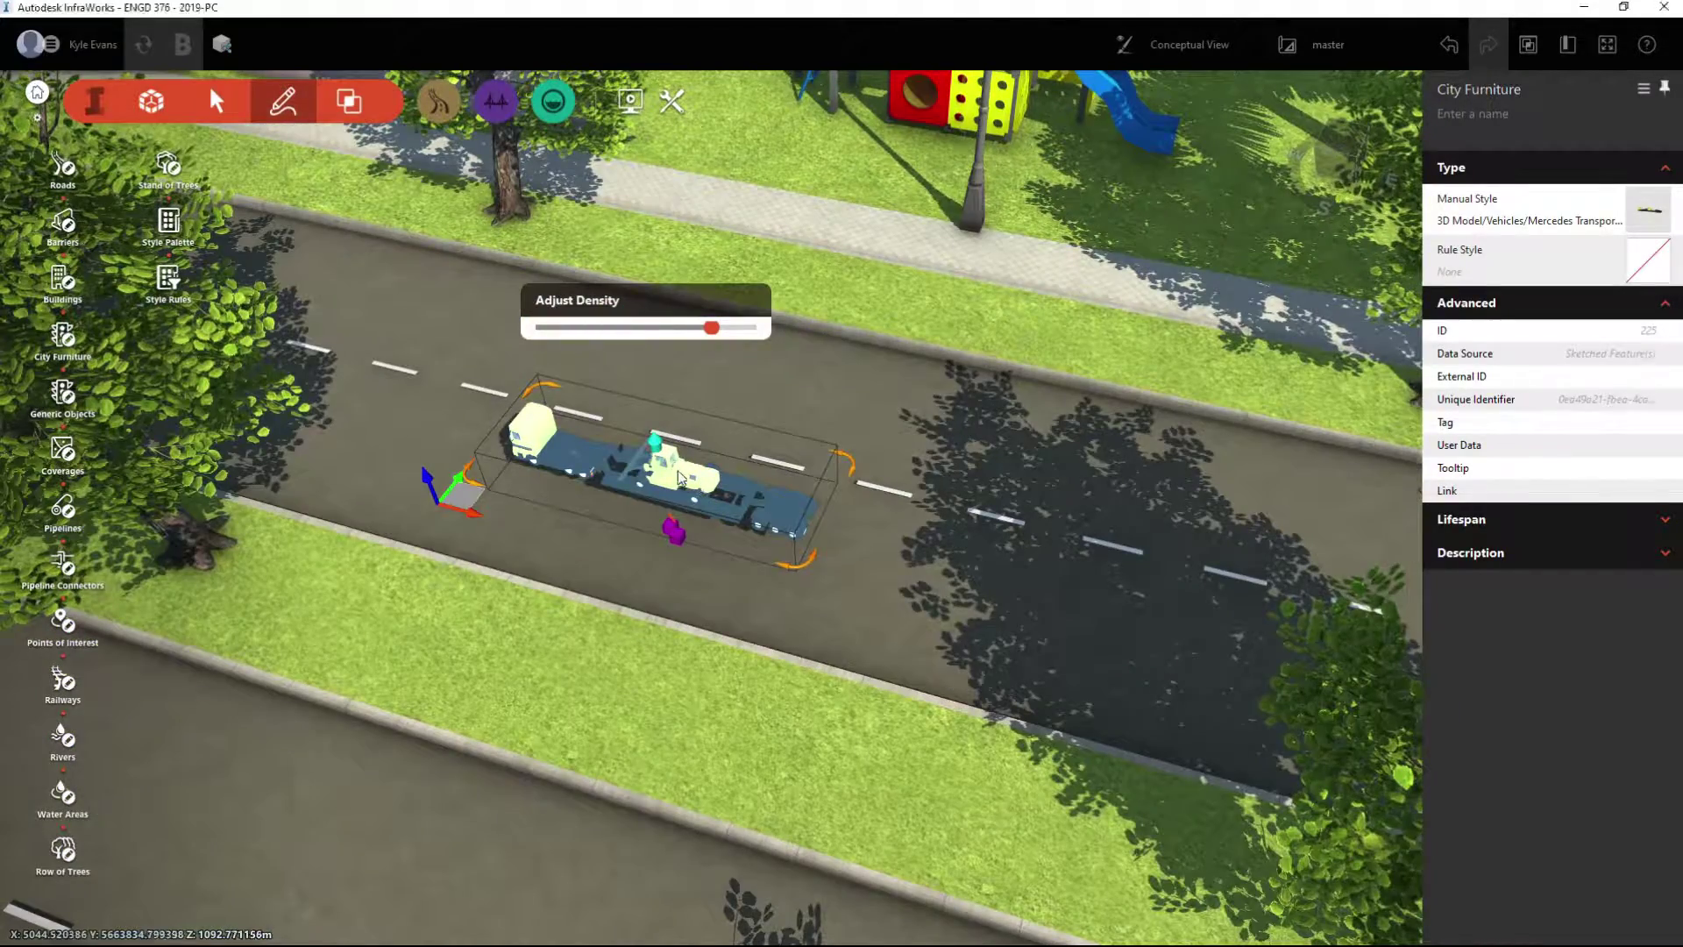
scroll(677, 476, "up", 5)
left_click(676, 471)
left_click(818, 505)
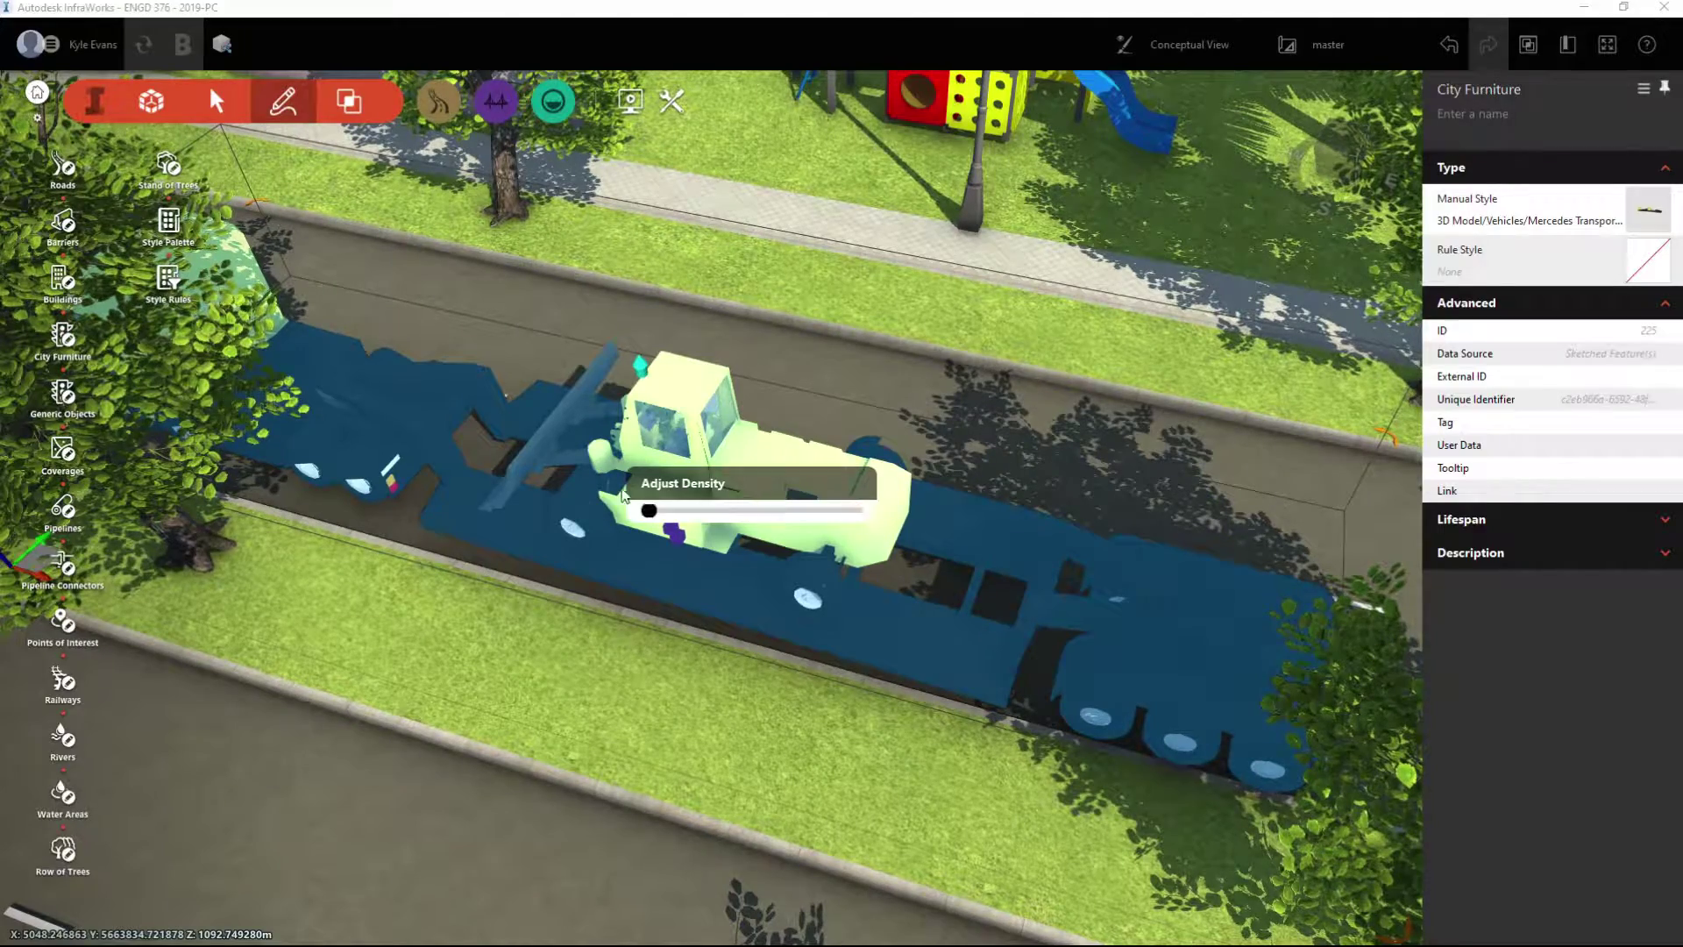
left_click(851, 515)
right_click(894, 541)
left_click(601, 738)
left_click(605, 732)
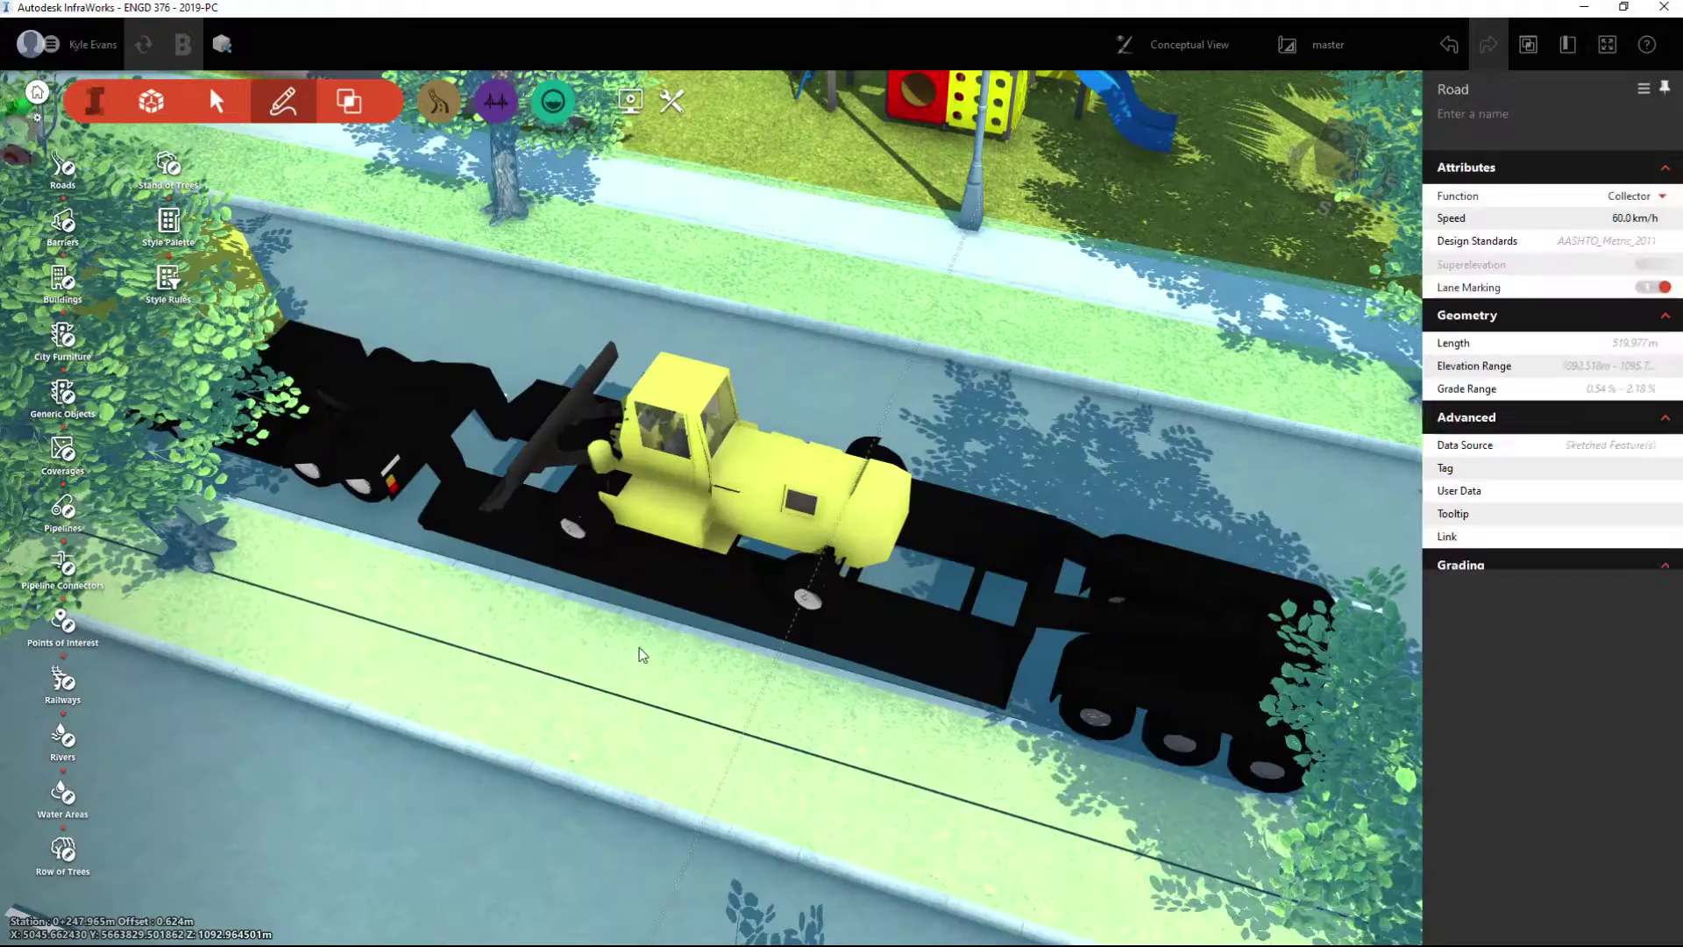
scroll(640, 653, "down", 10)
key("Escape")
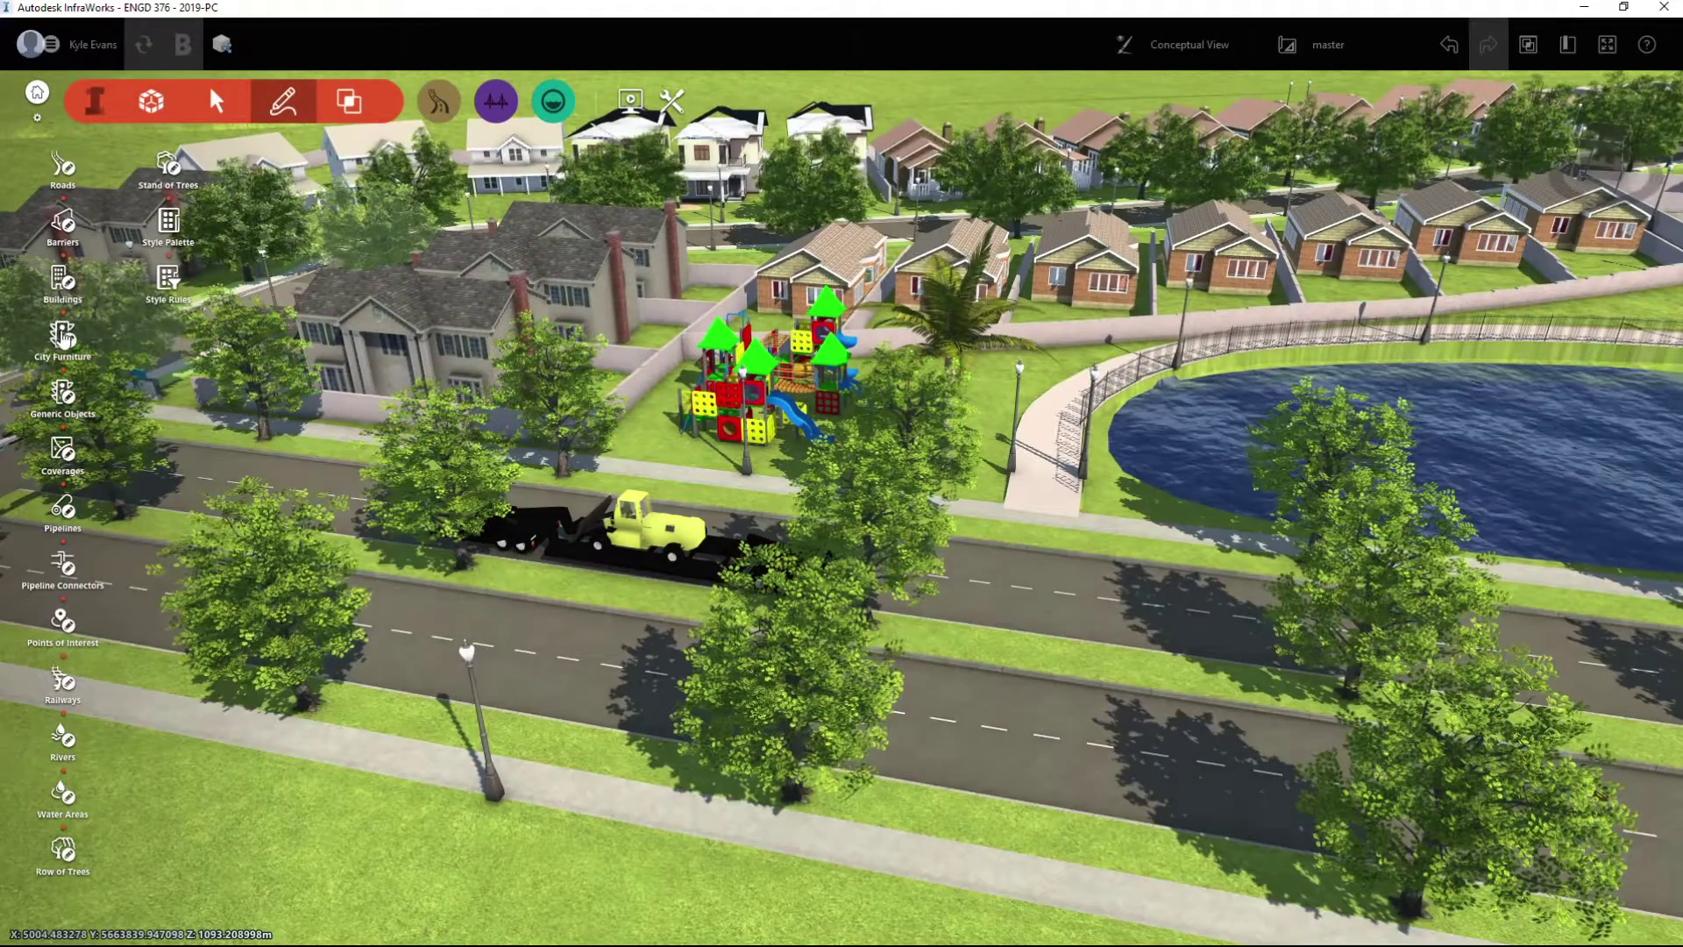
Browse the vehicle styles for city furniture and filter the draw styles by "House"
left_click(63, 338)
scroll(360, 654, "down", 5)
scroll(351, 684, "down", 3)
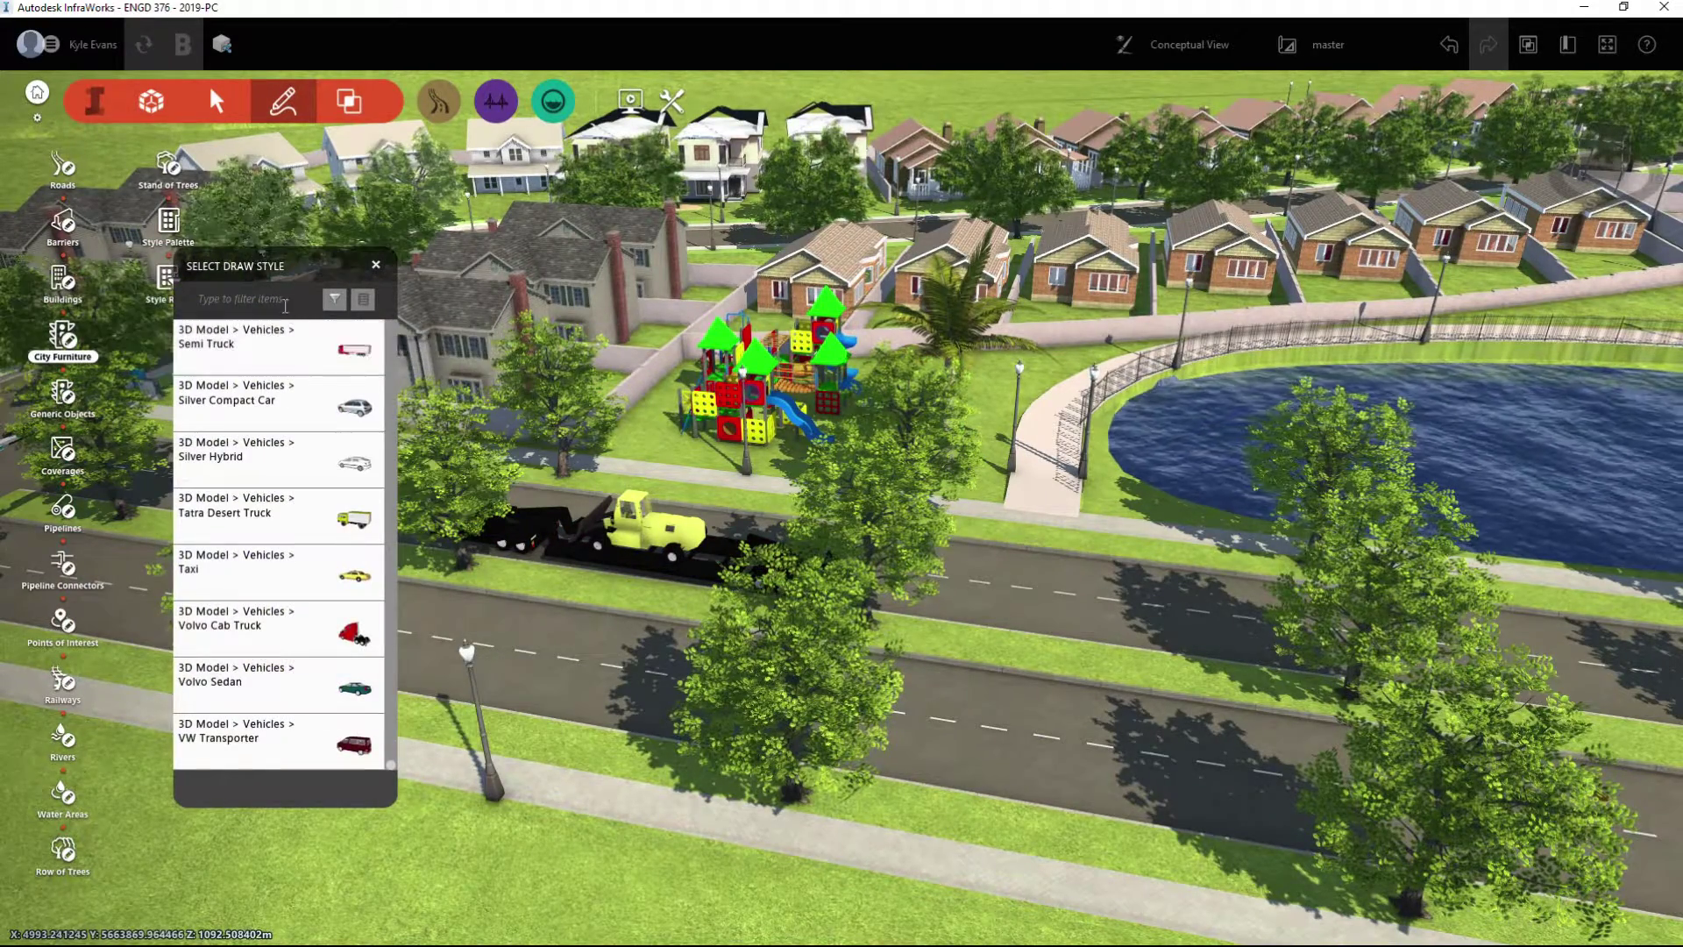
type("House")
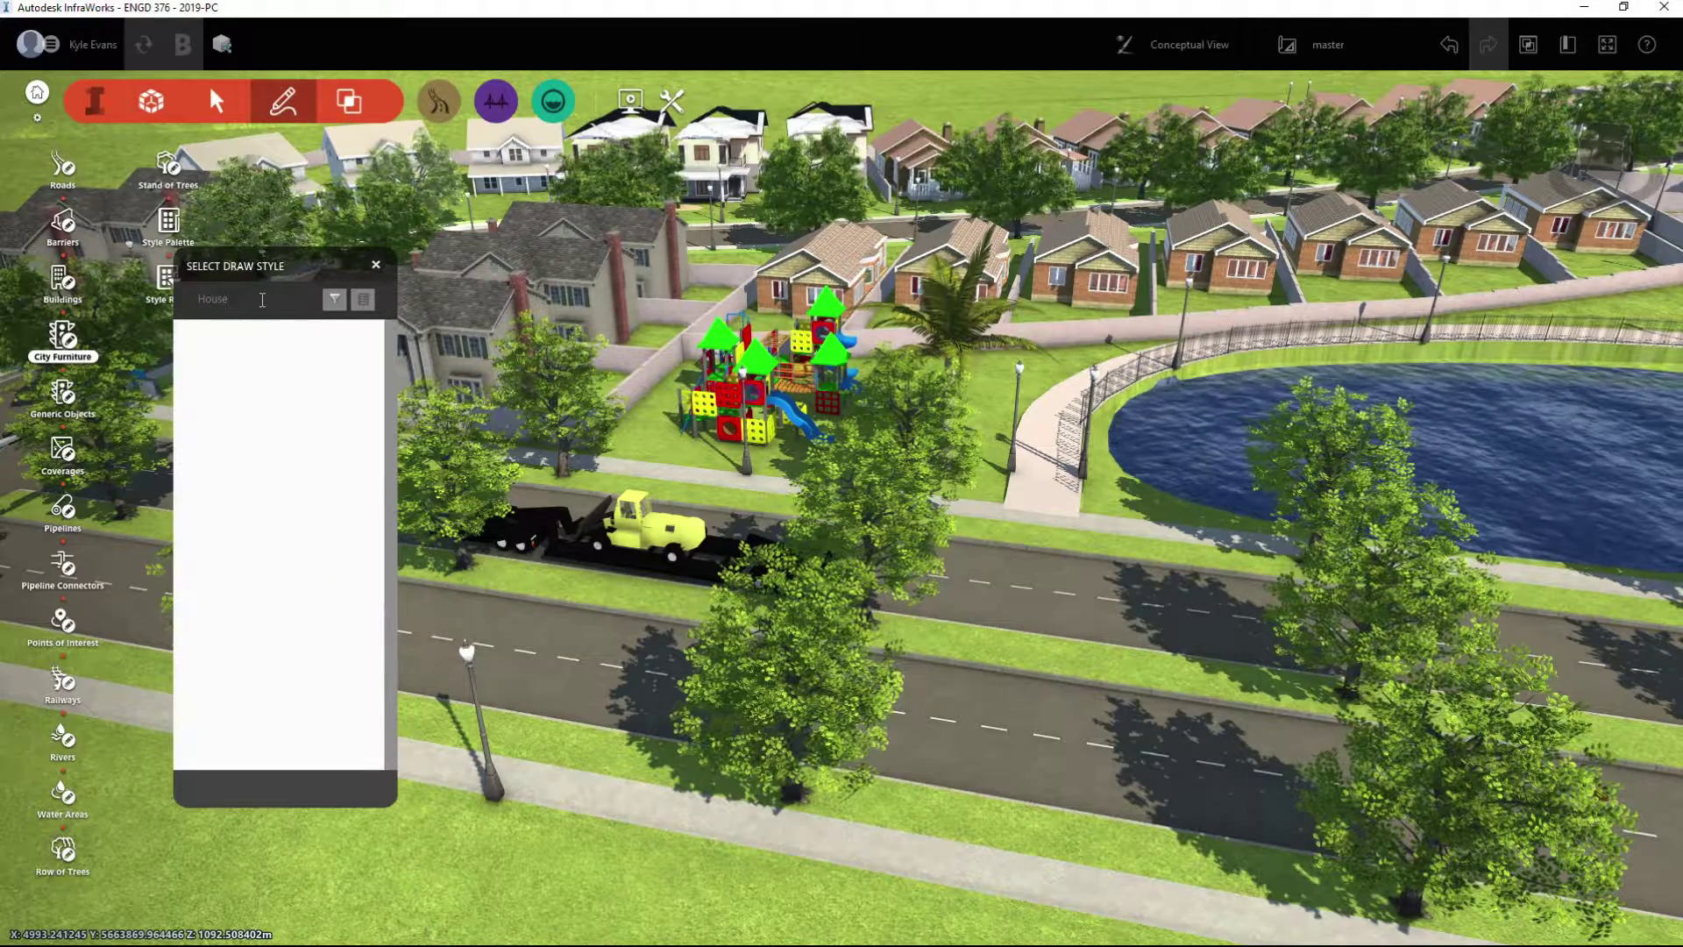
Shorten the draw style filter to "Ho" and look through the matching styles
key("BackSpace")
key("BackSpace")
key("BackSpace")
key("BackSpace")
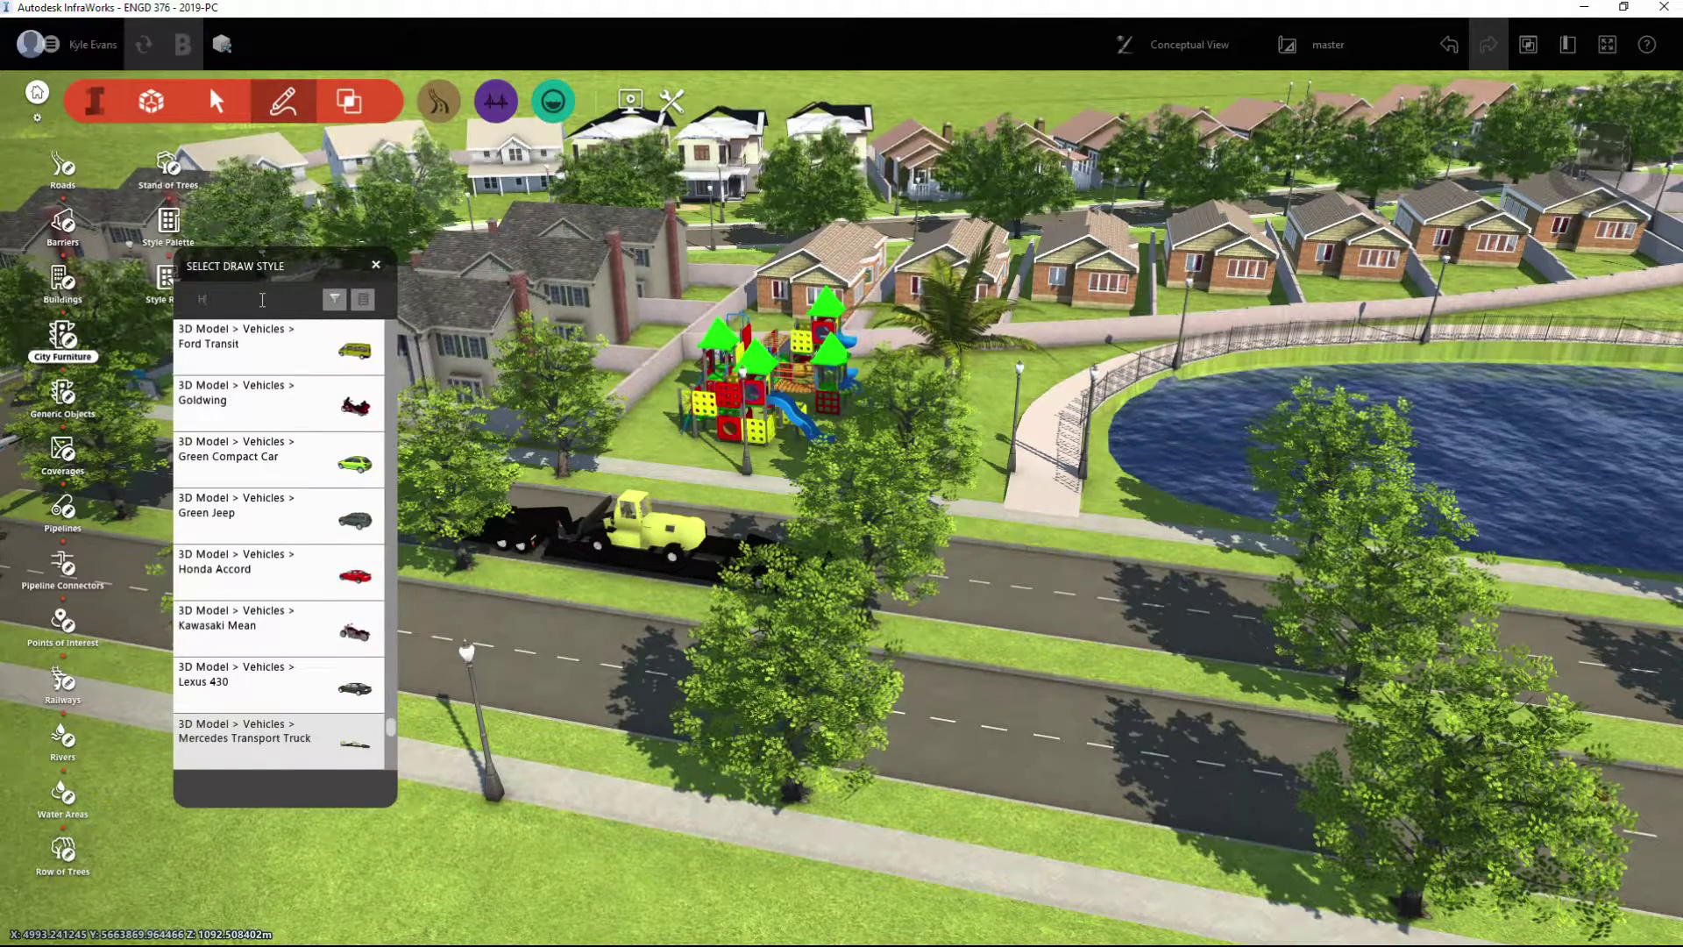
type("o")
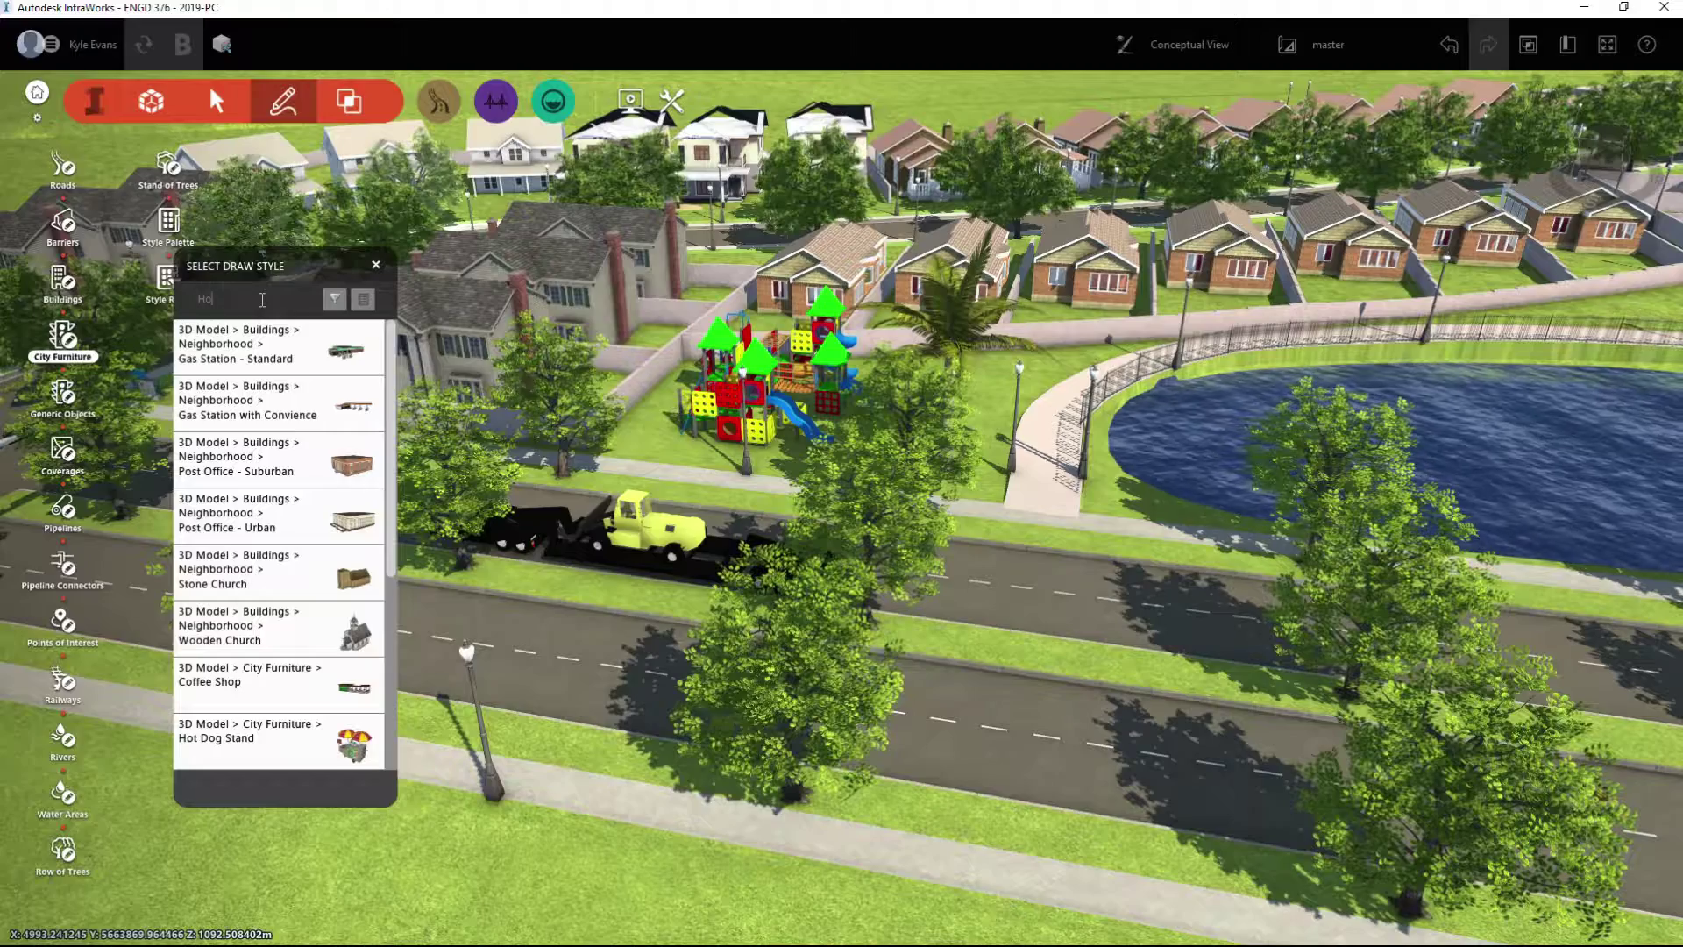
scroll(324, 561, "down", 5)
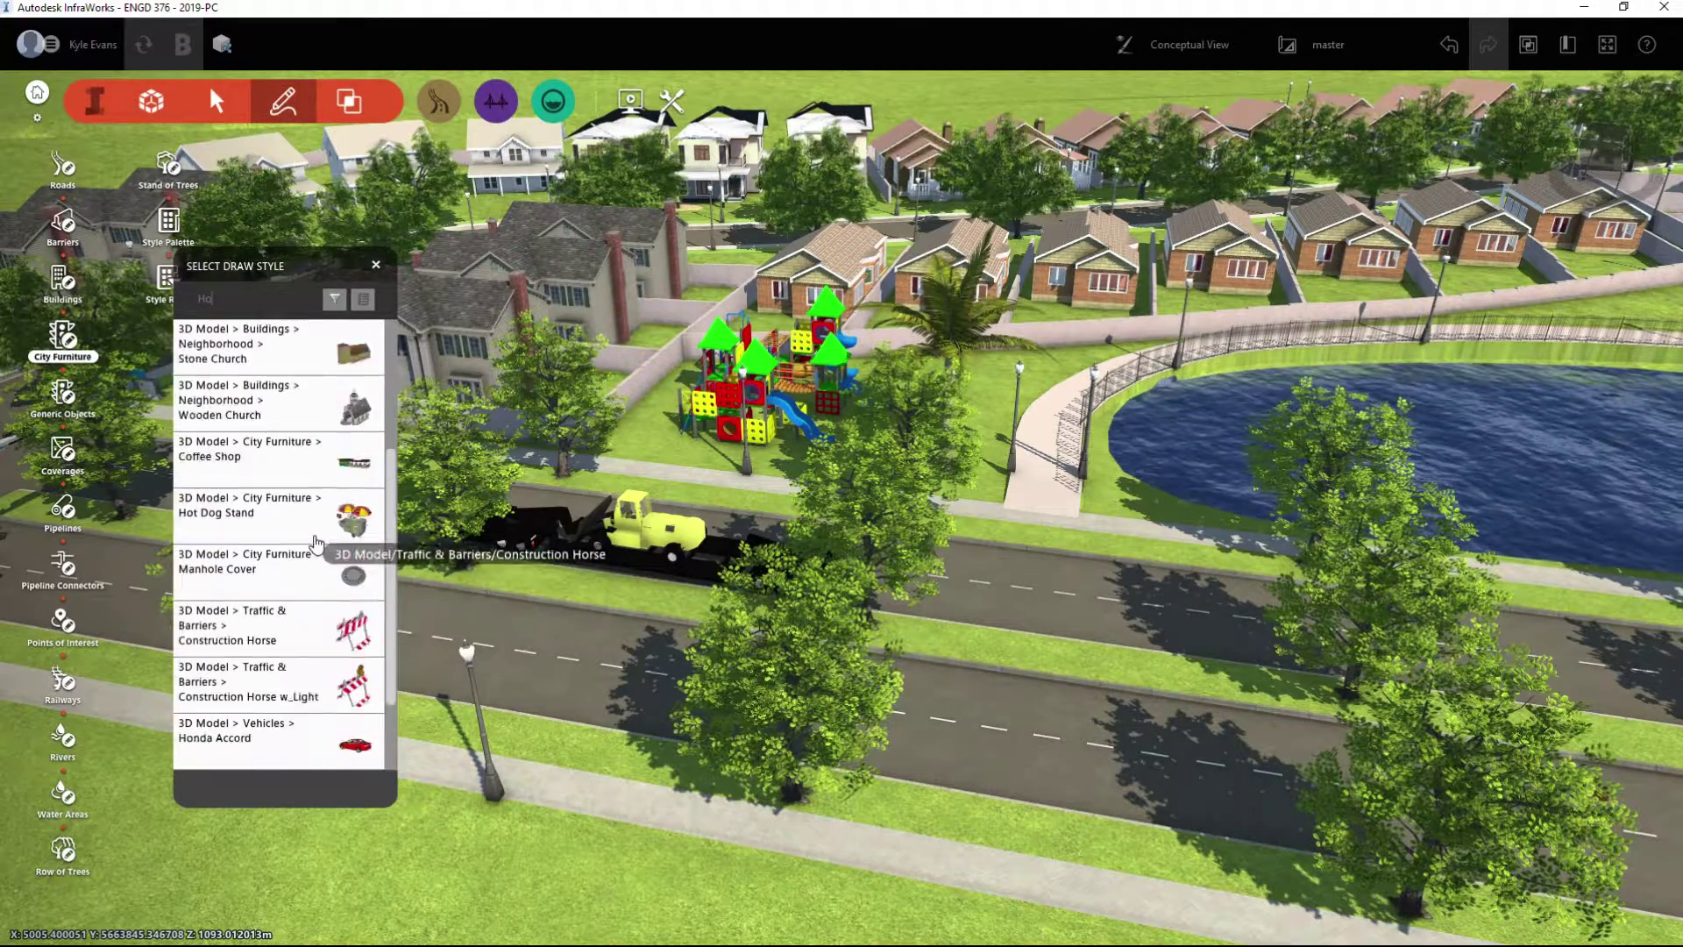
Filter the draw styles by "buil" and choose the Two Story Stucco residential building
key("BackSpace")
key("BackSpace")
type("buil")
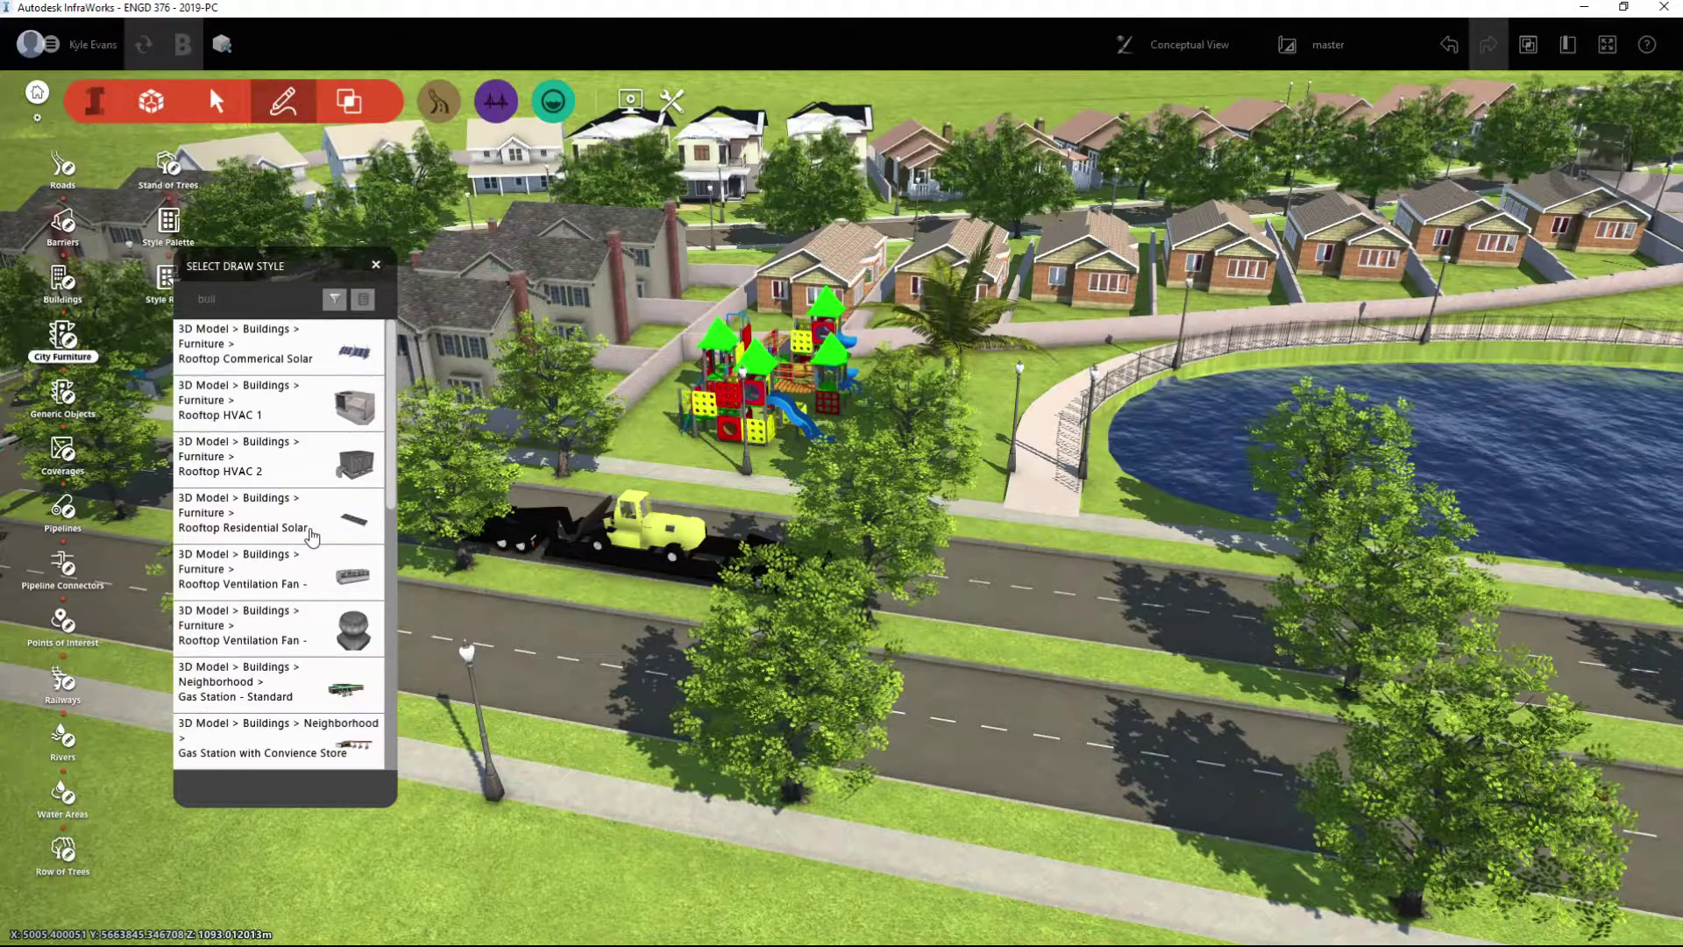
scroll(311, 537, "down", 8)
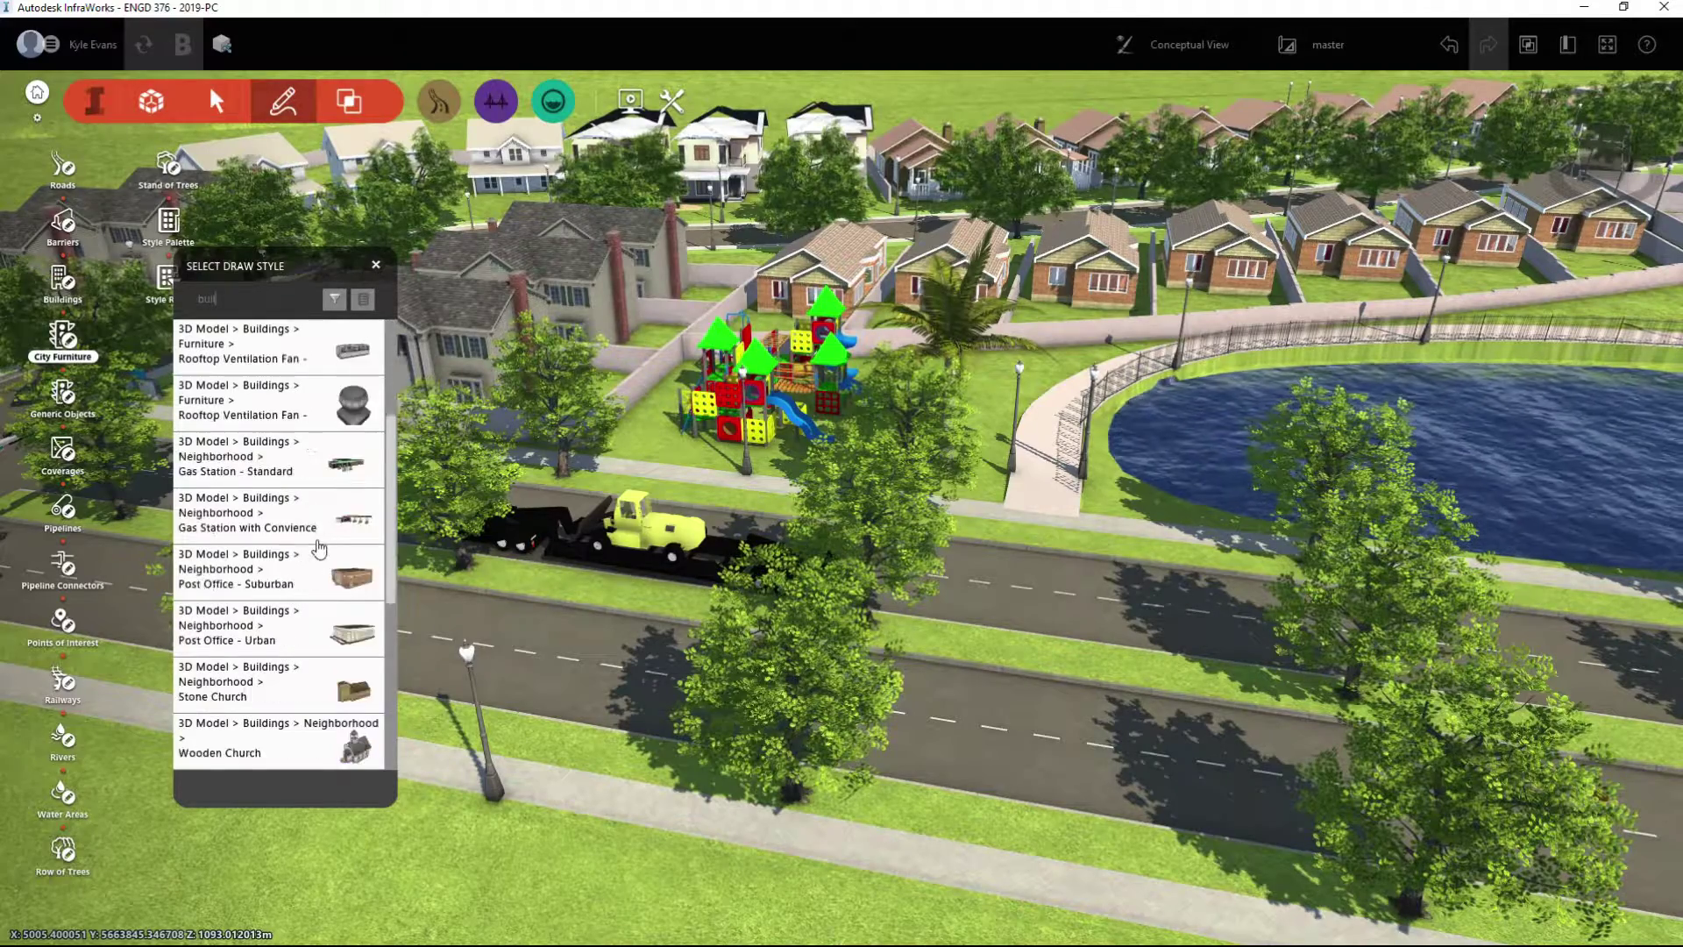
scroll(277, 754, "down", 3)
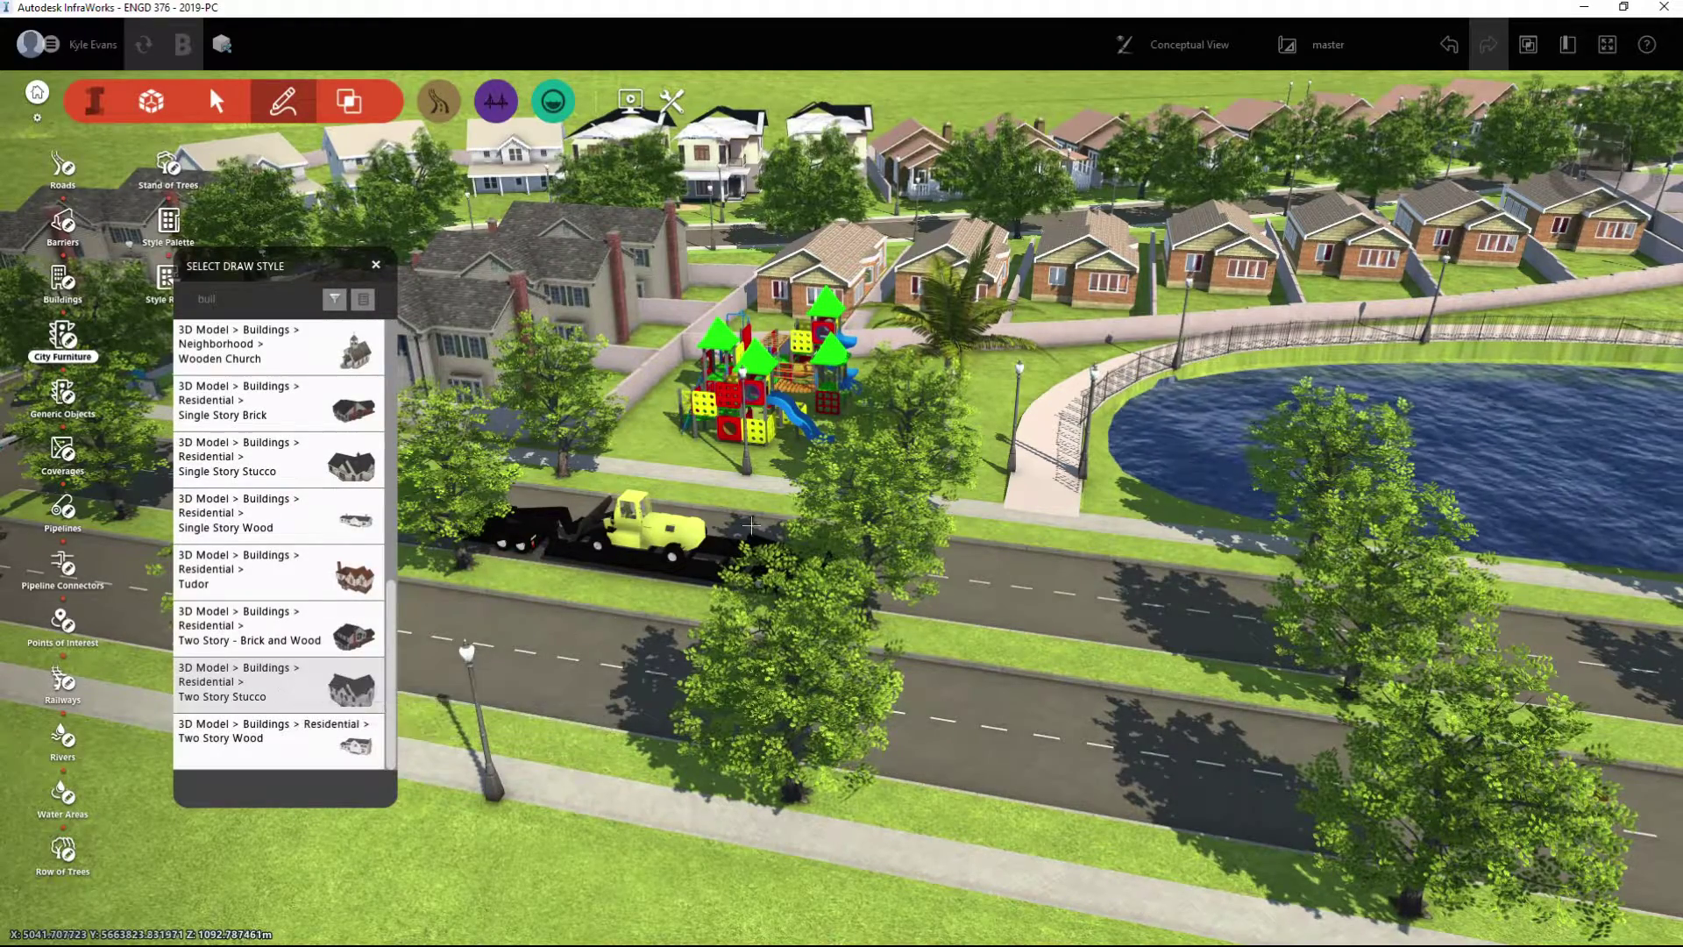
scroll(674, 575, "down", 2)
Place a Two Story Stucco house on the open grass across the road from the playground
left_click(554, 824)
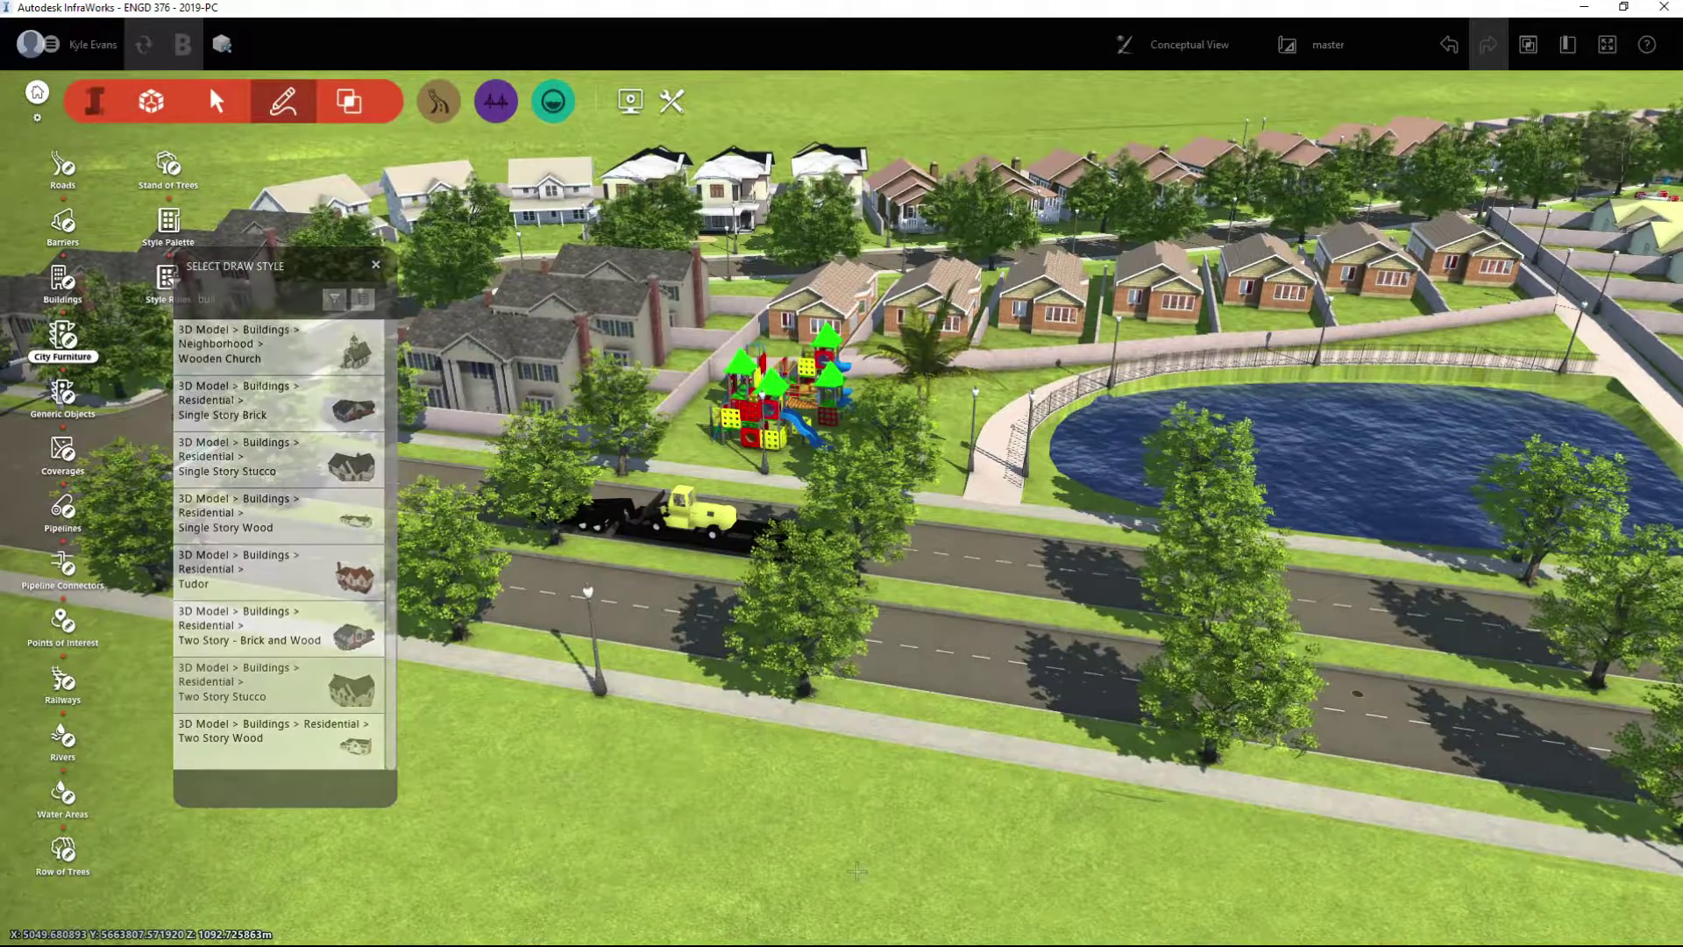
left_click_drag(934, 865, 1356, 506)
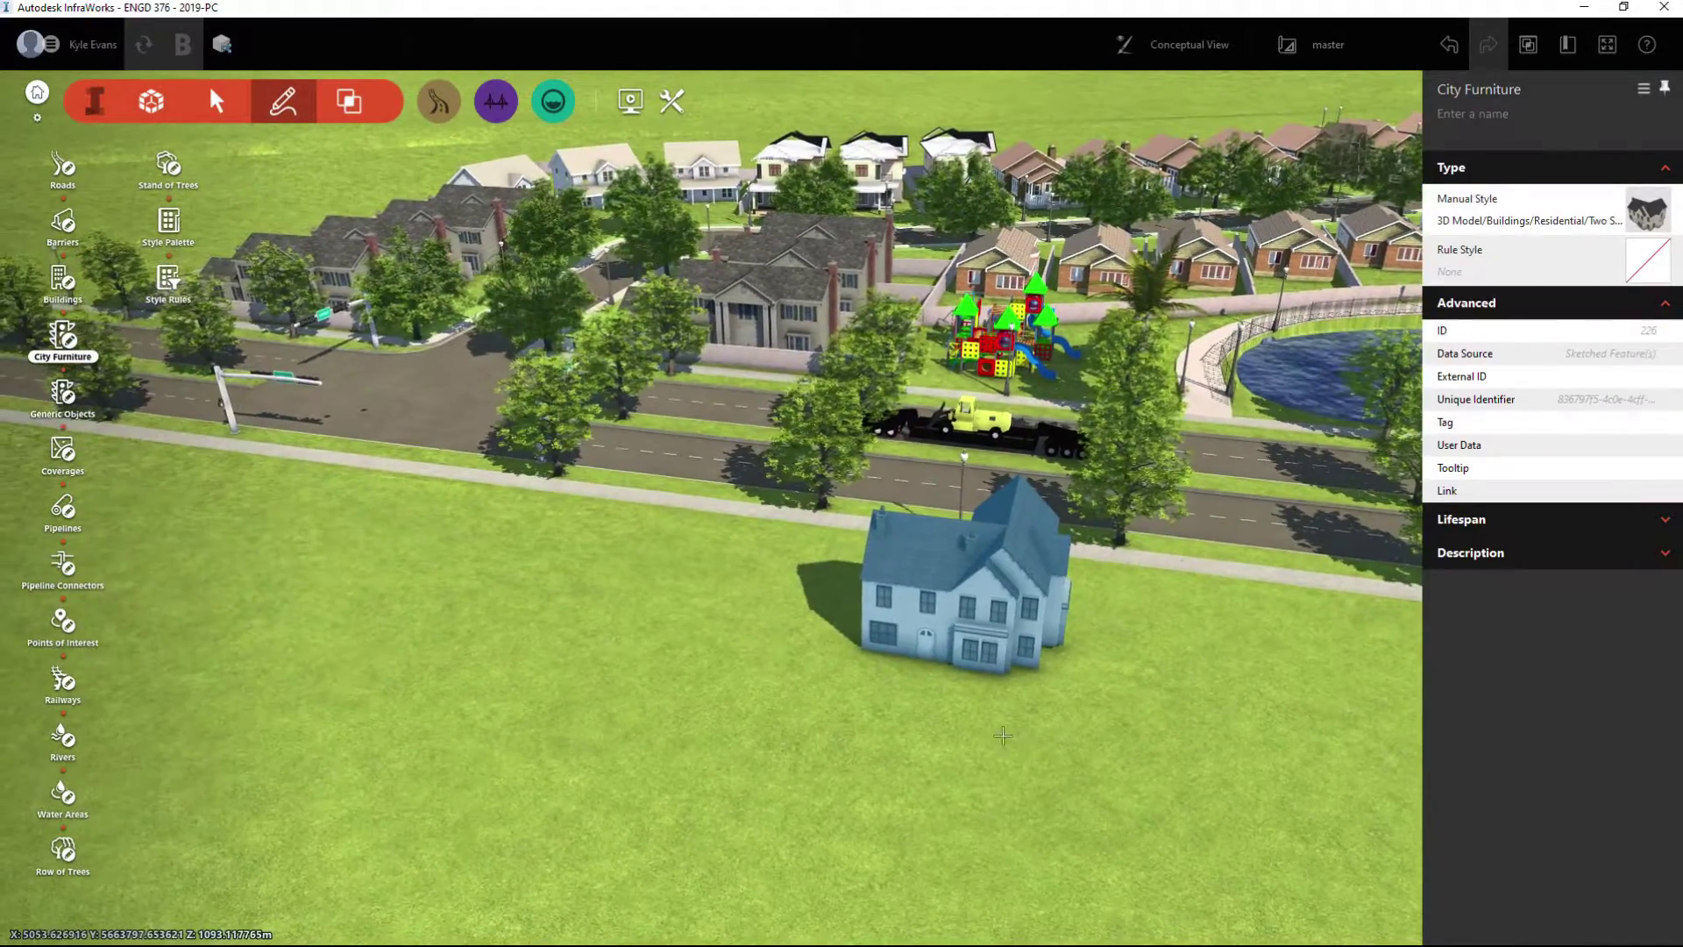
scroll(877, 665, "up", 5)
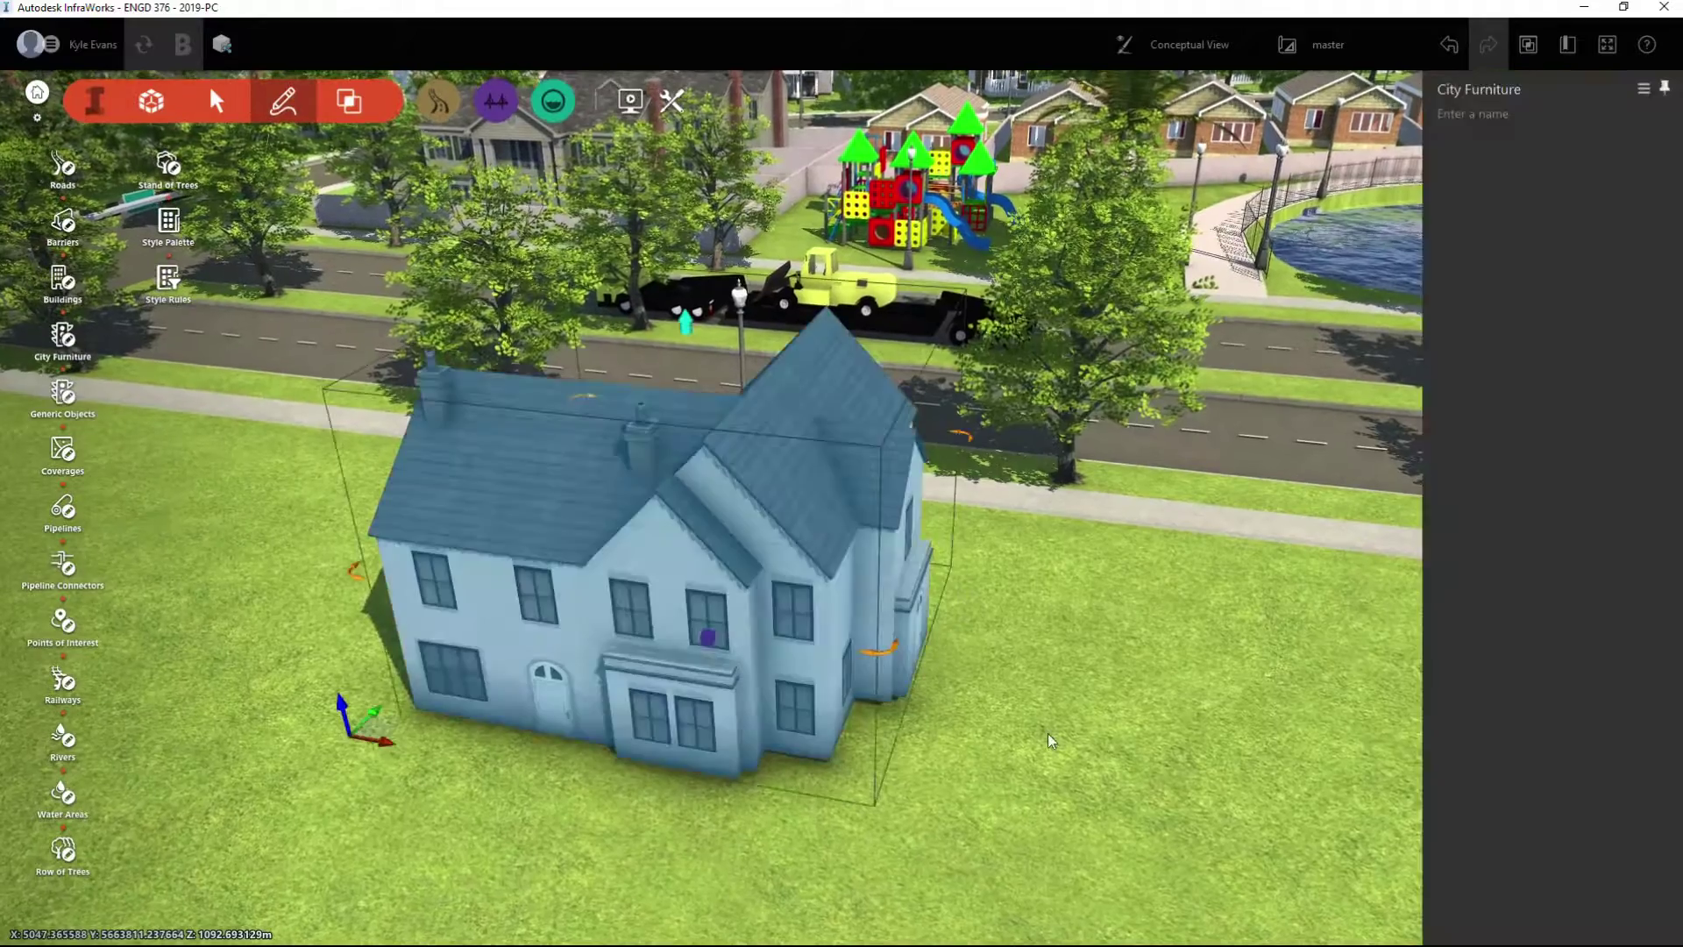
left_click_drag(988, 839, 860, 808)
scroll(704, 741, "down", 2)
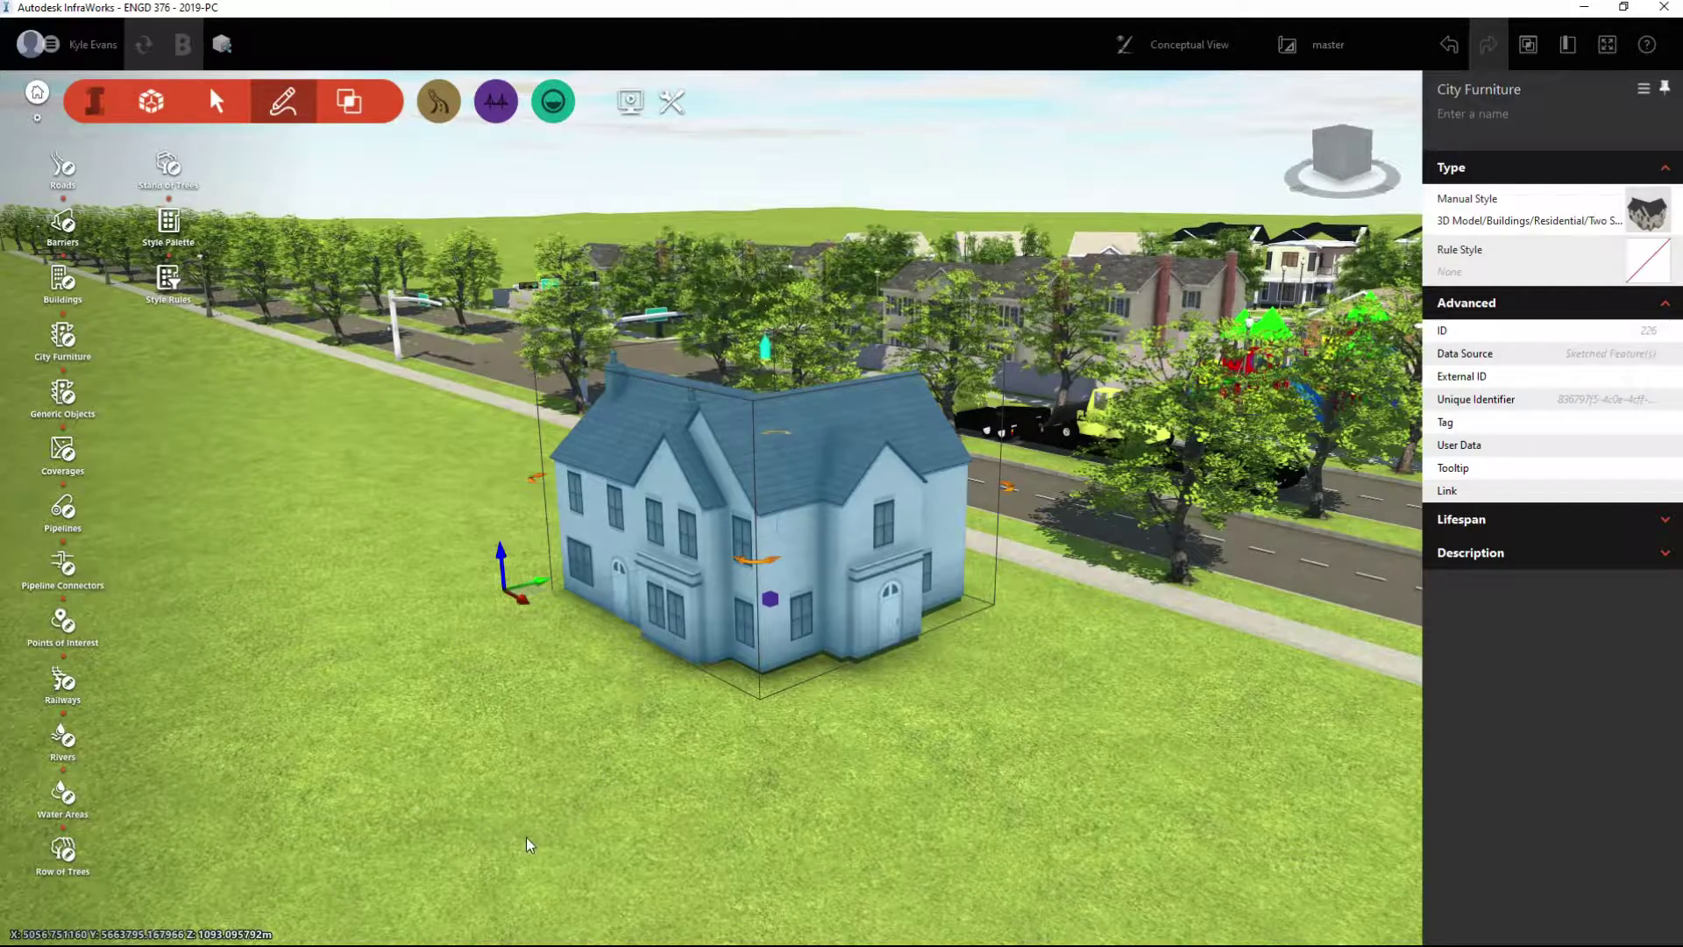
scroll(519, 565, "down", 3)
middle_click_drag(631, 728, 308, 375)
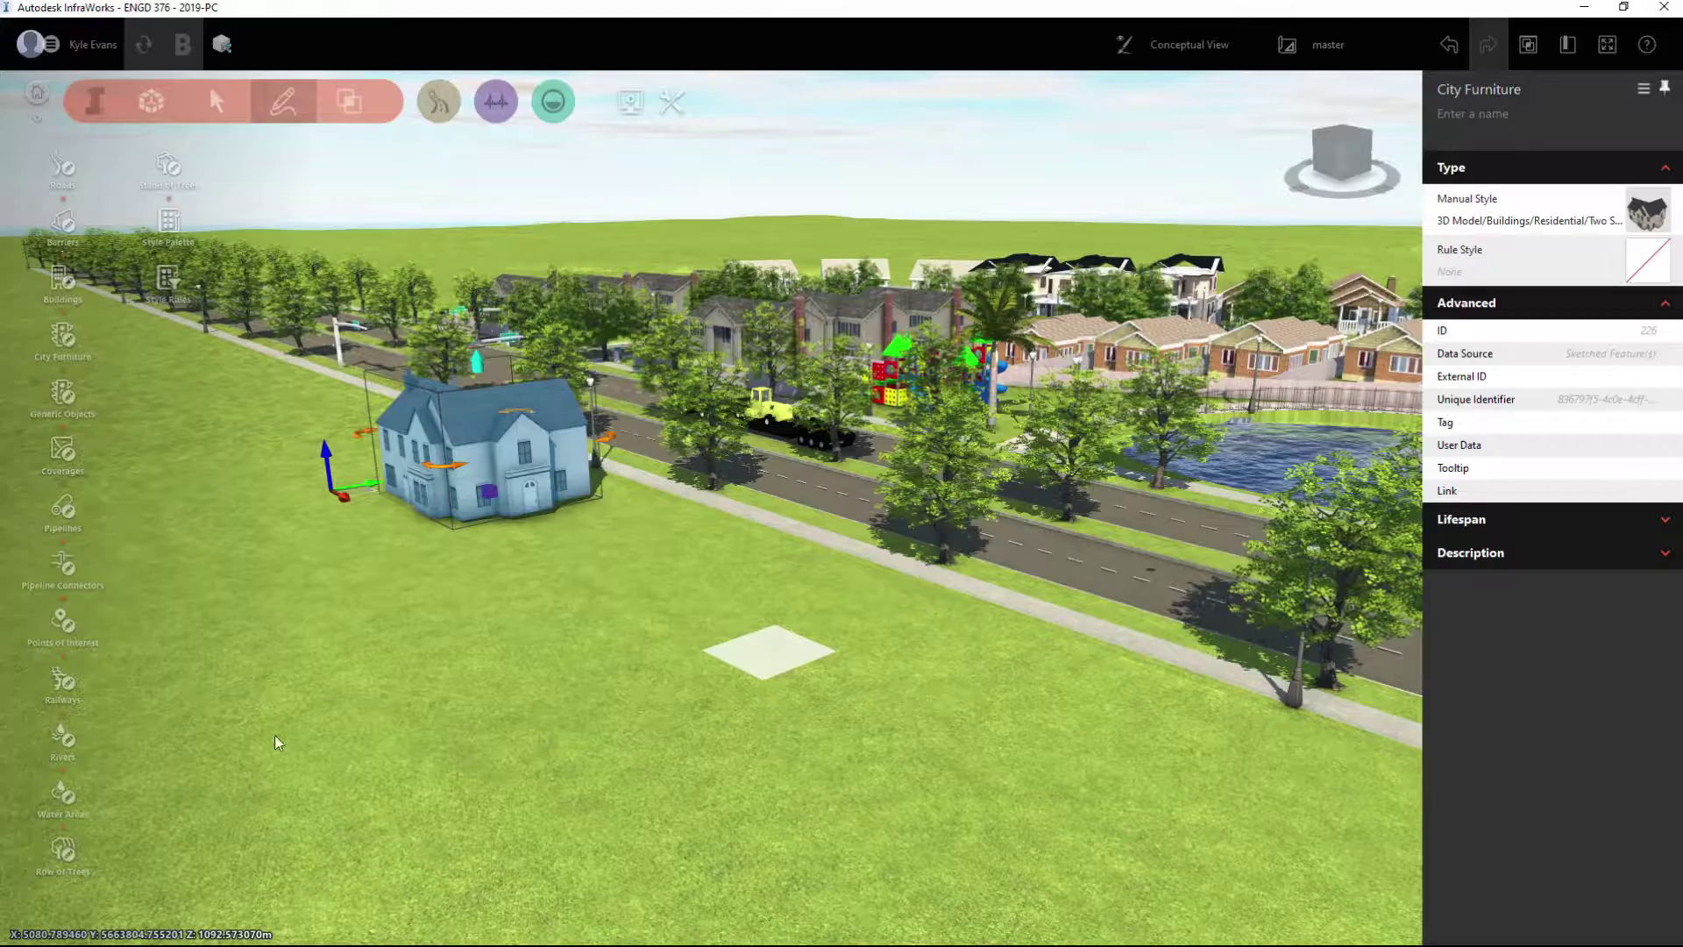
Place a second Two Story Stucco house on the grass beside the first and inspect how its base meets the ground
left_click_drag(434, 675, 672, 656)
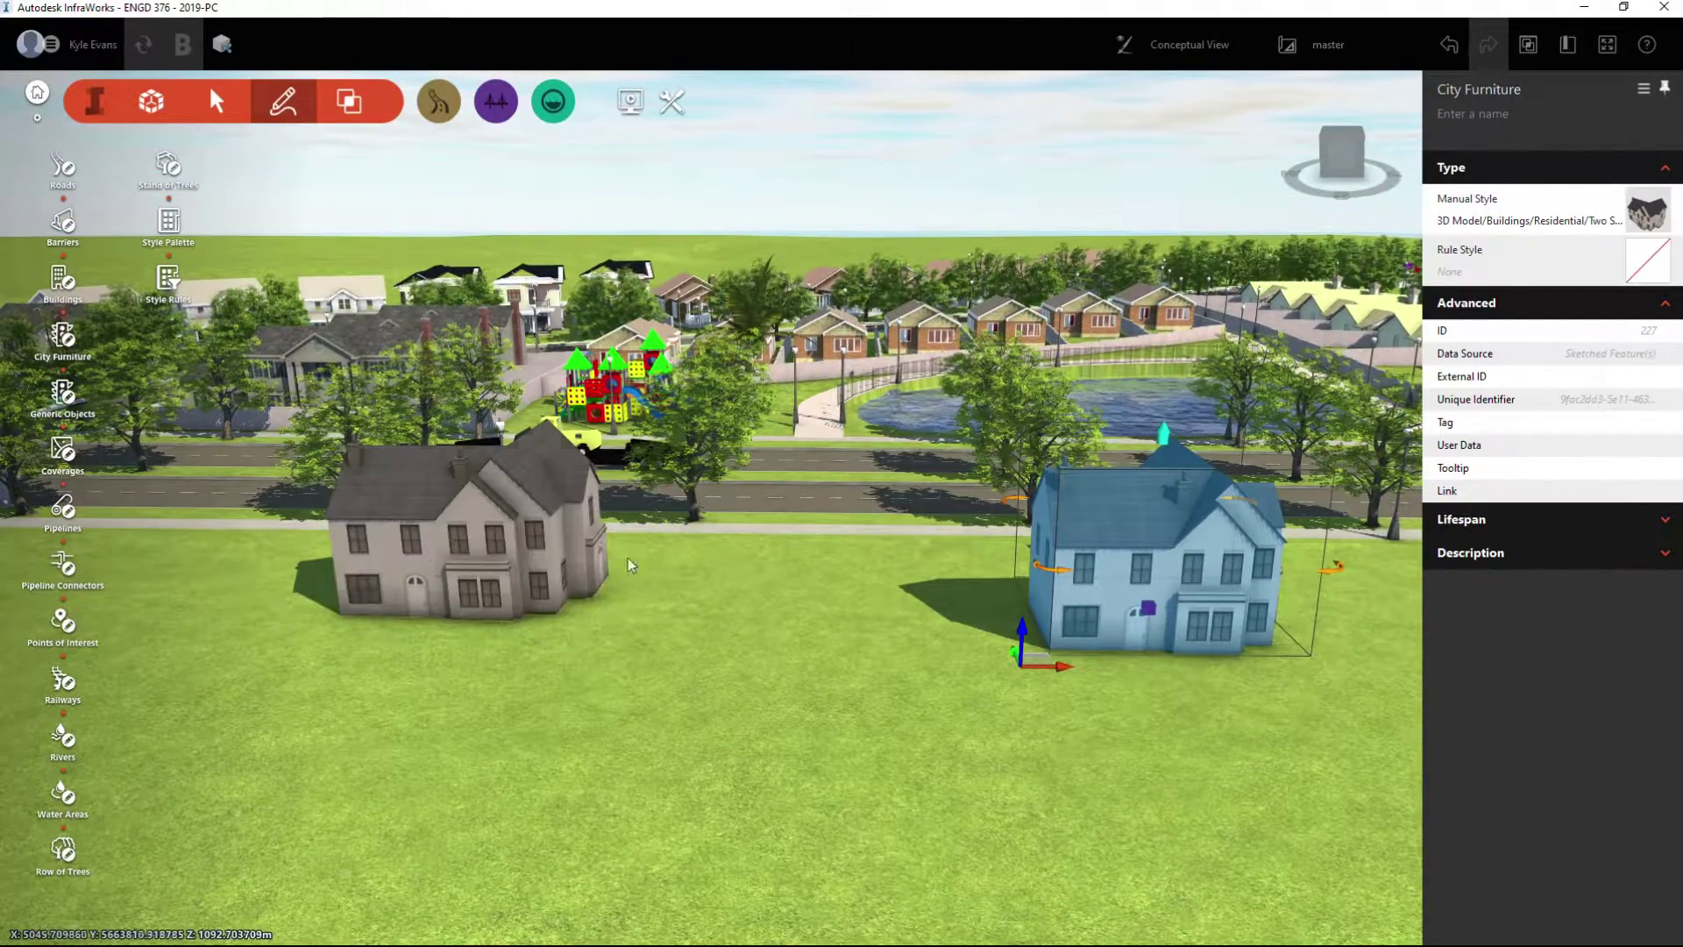
middle_click_drag(1272, 745, 1093, 702)
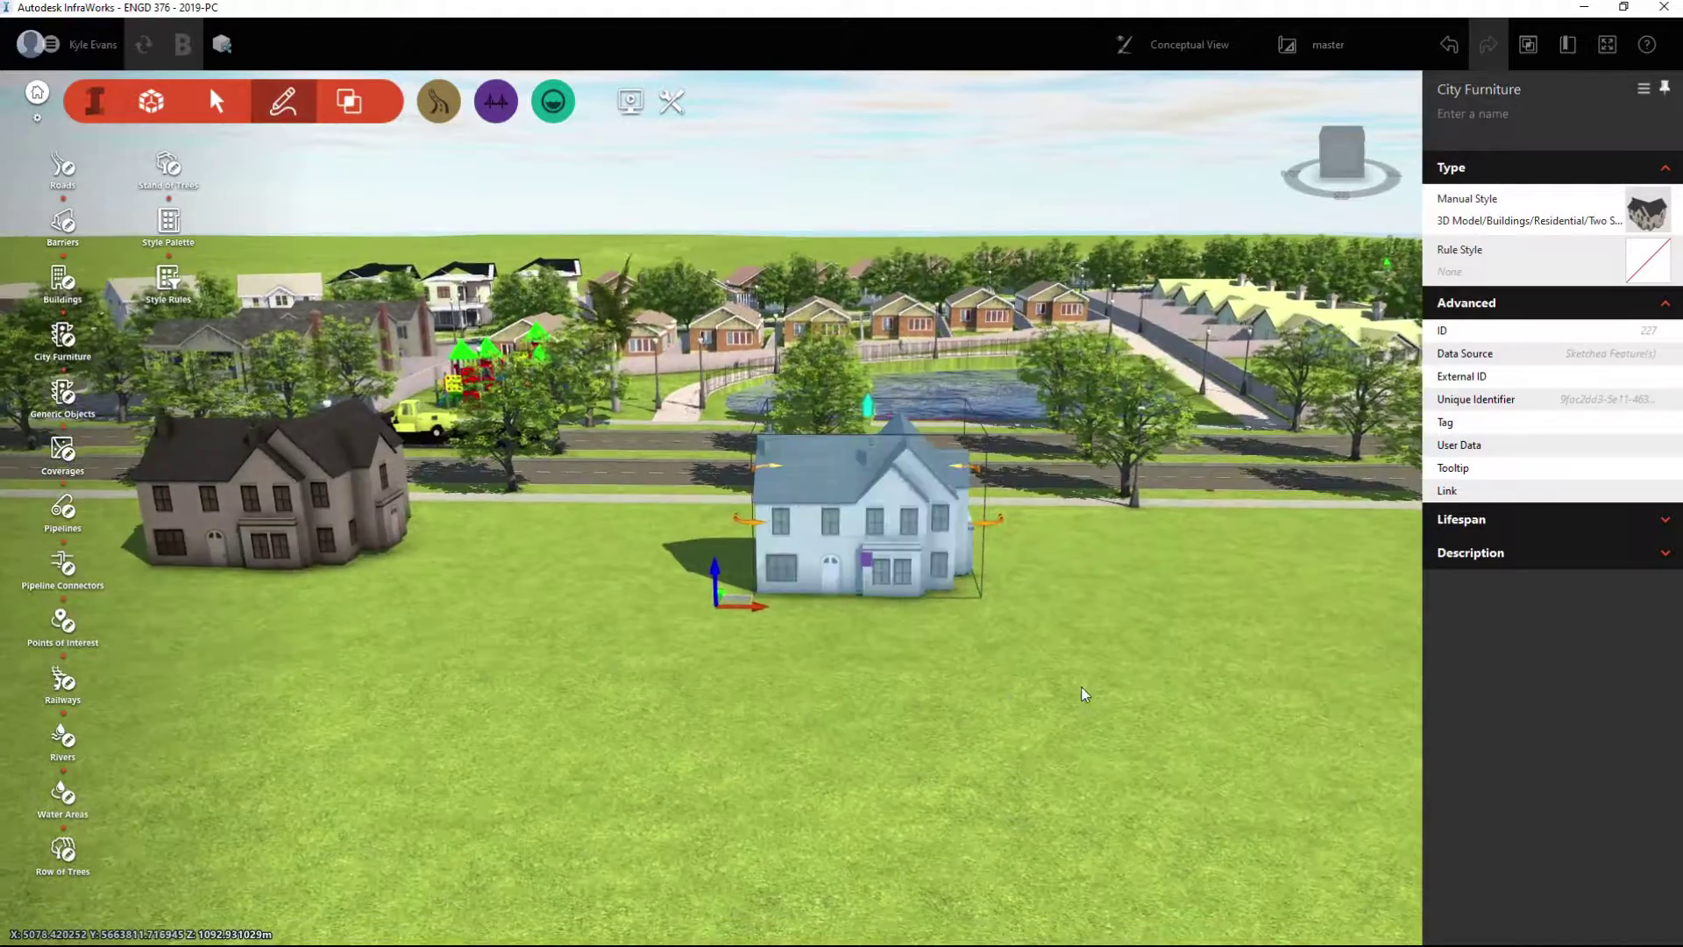
left_click_drag(1093, 702, 1037, 623)
scroll(892, 463, "up", 6)
middle_click_drag(872, 464, 761, 455)
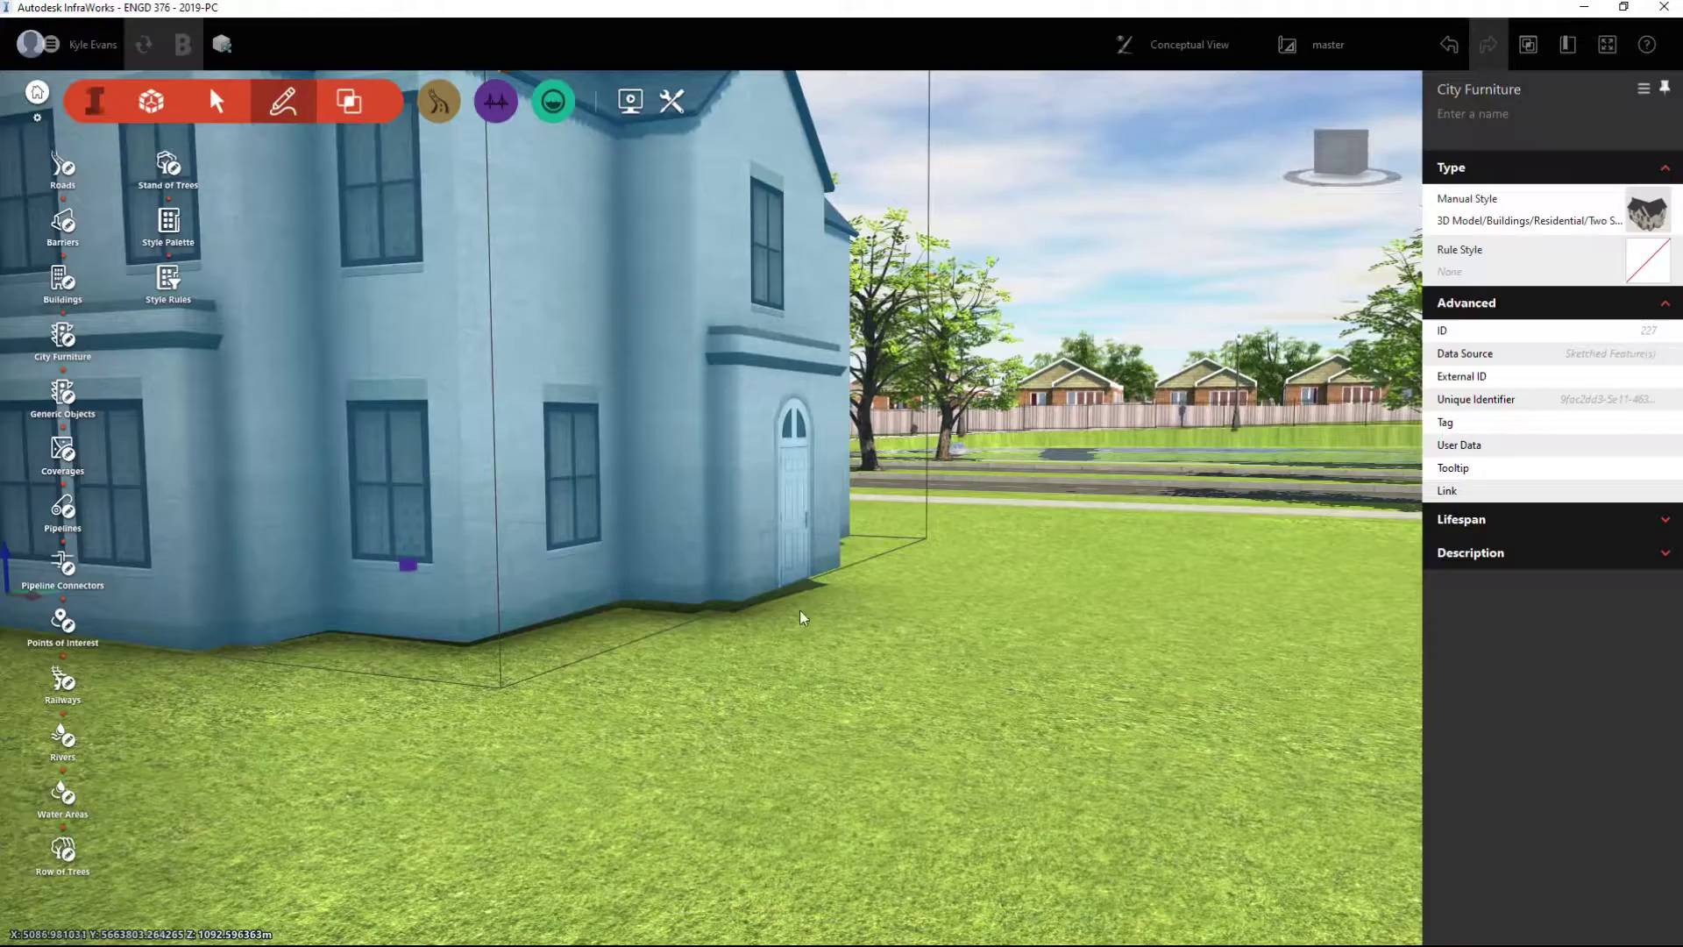
middle_click_drag(803, 613, 1536, 894)
middle_click_drag(561, 648, 298, 653)
scroll(1120, 634, "down", 7)
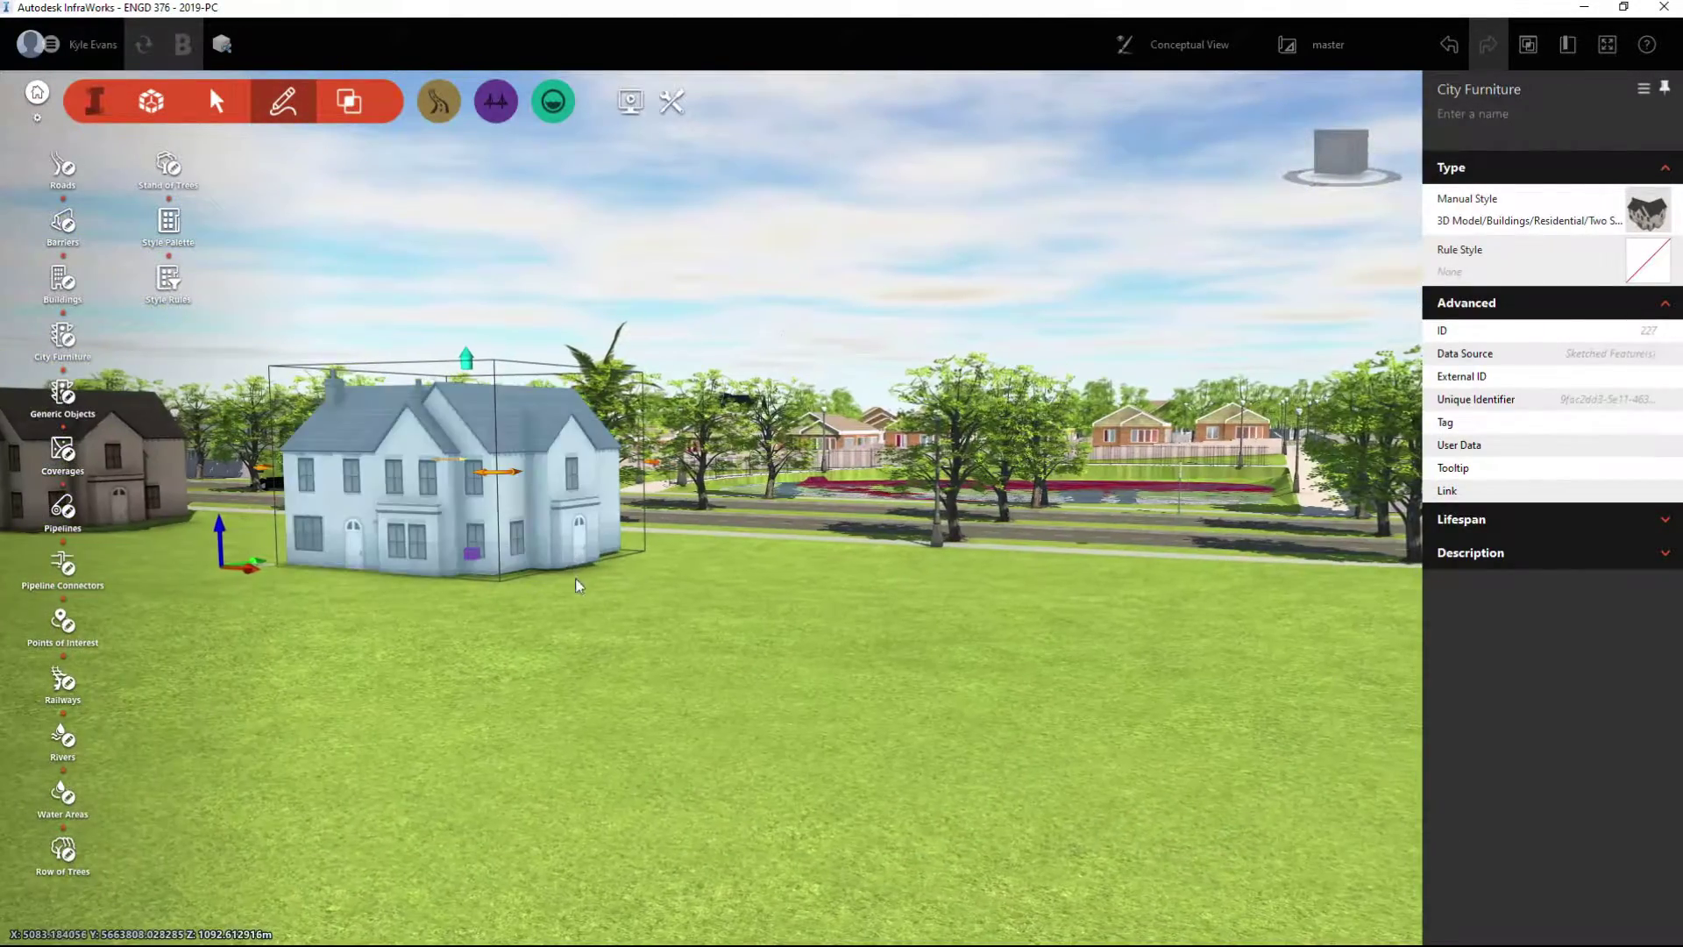
Raise the second house above the ground and add a third raised house next to it
left_click_drag(216, 502, 216, 383)
double_click(1066, 590)
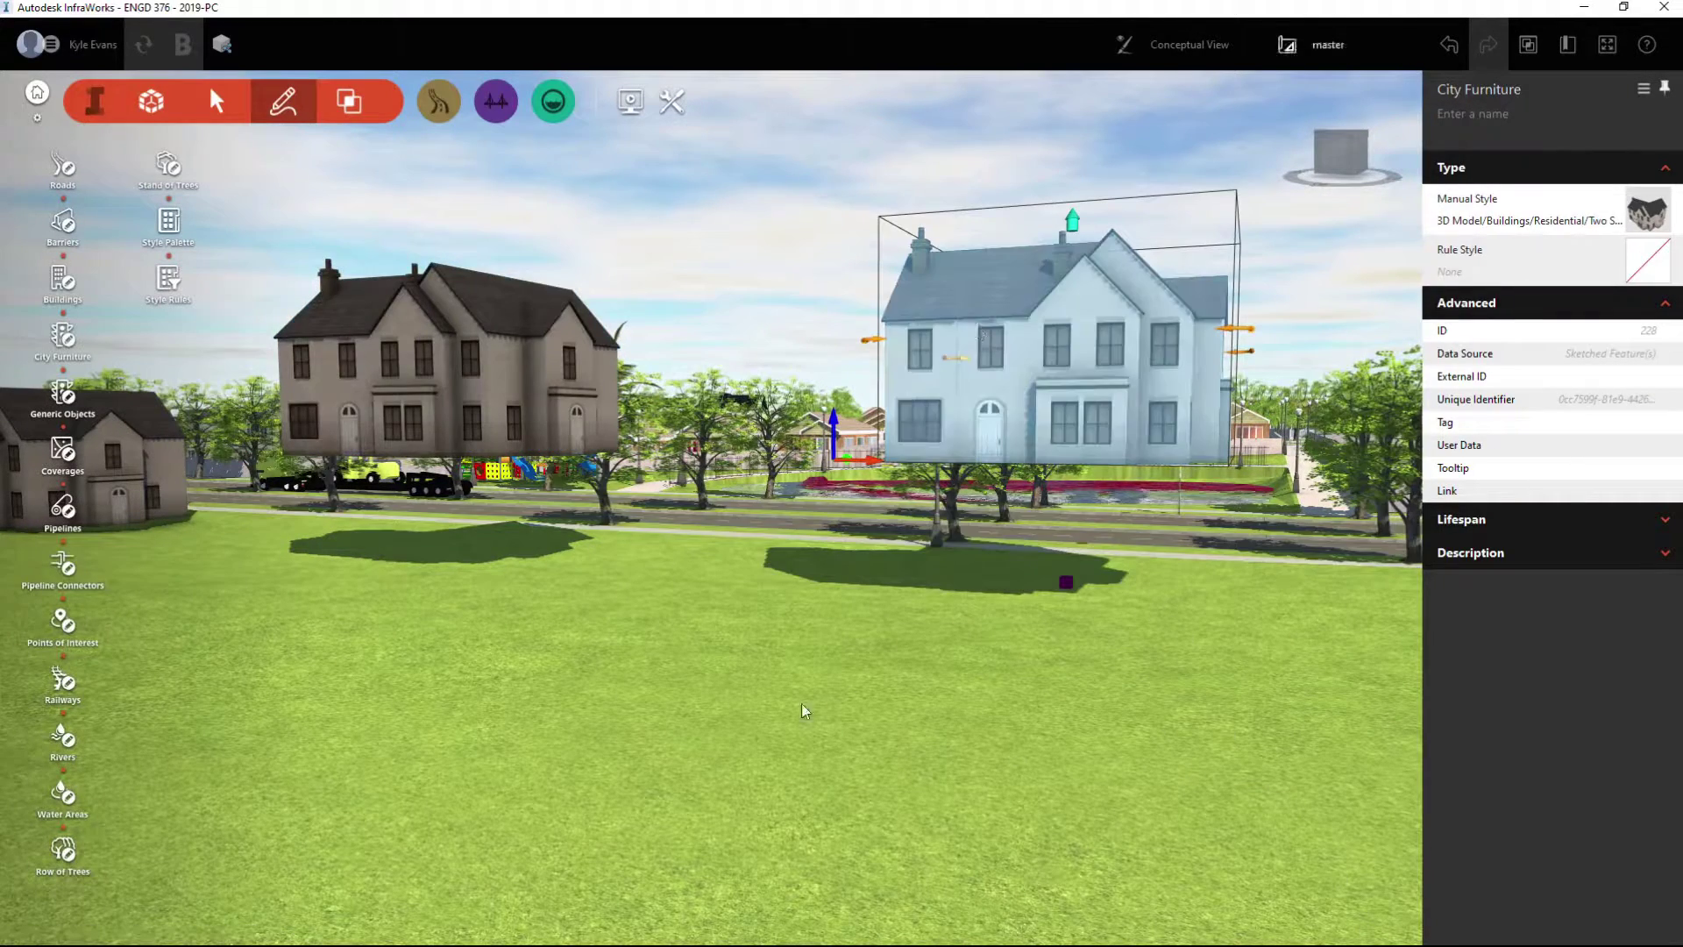
middle_click_drag(763, 647, 894, 659)
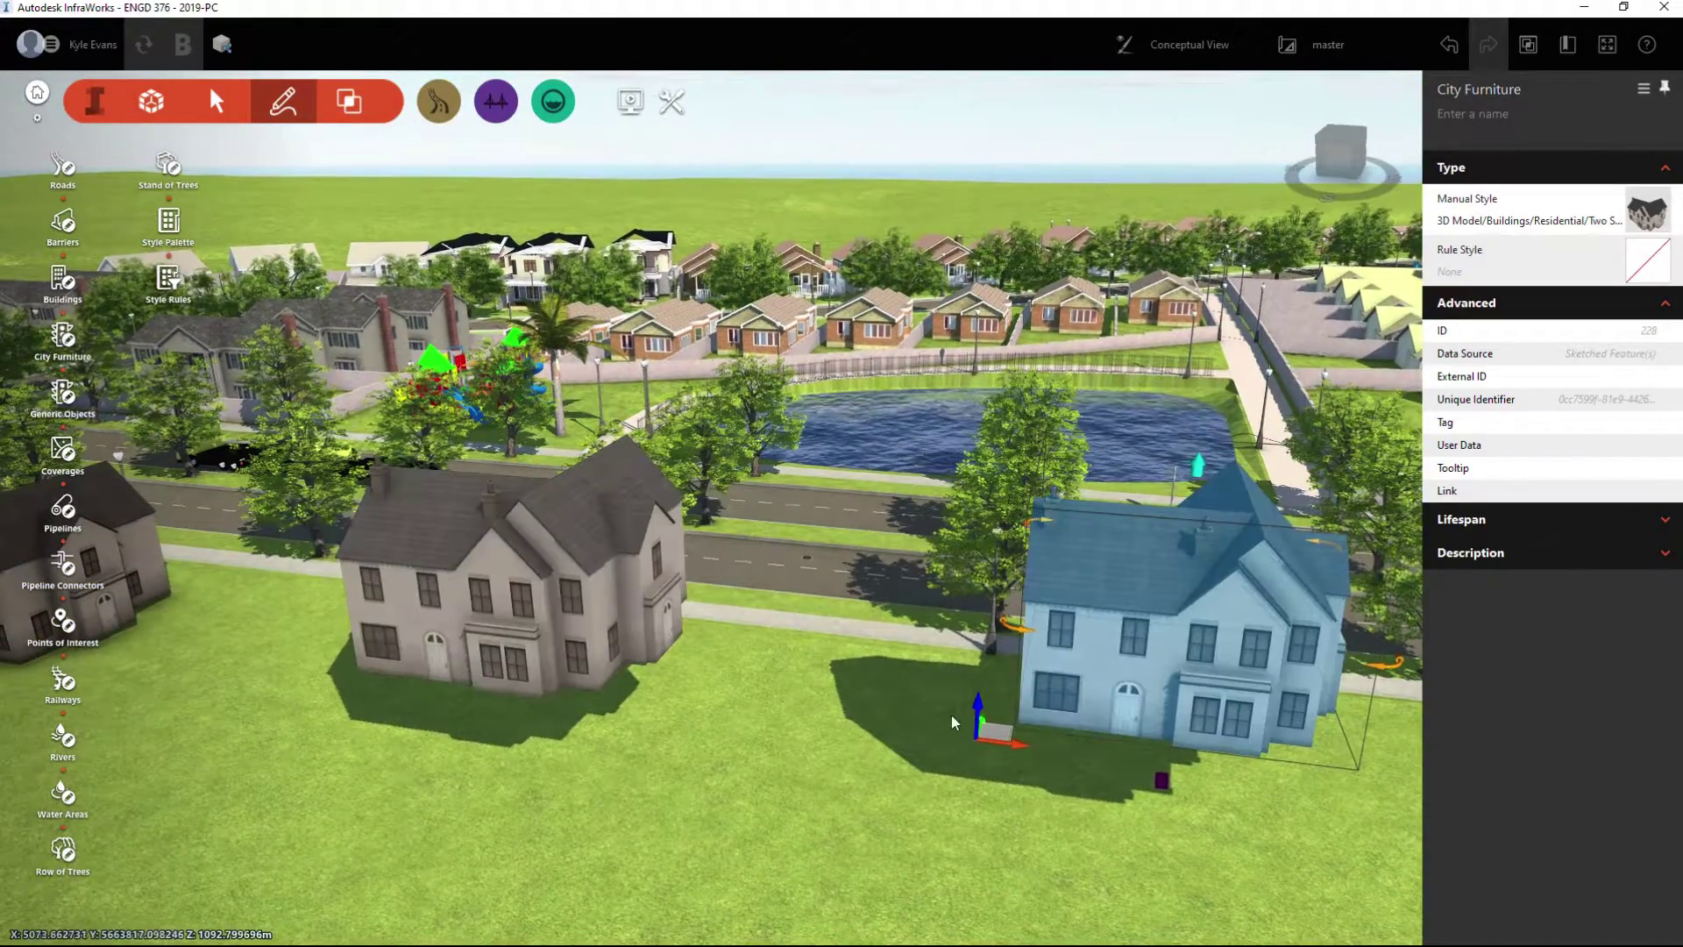
Delete all three Two Story Stucco houses from the grass area
key("Delete")
left_click(406, 615)
left_click(647, 698)
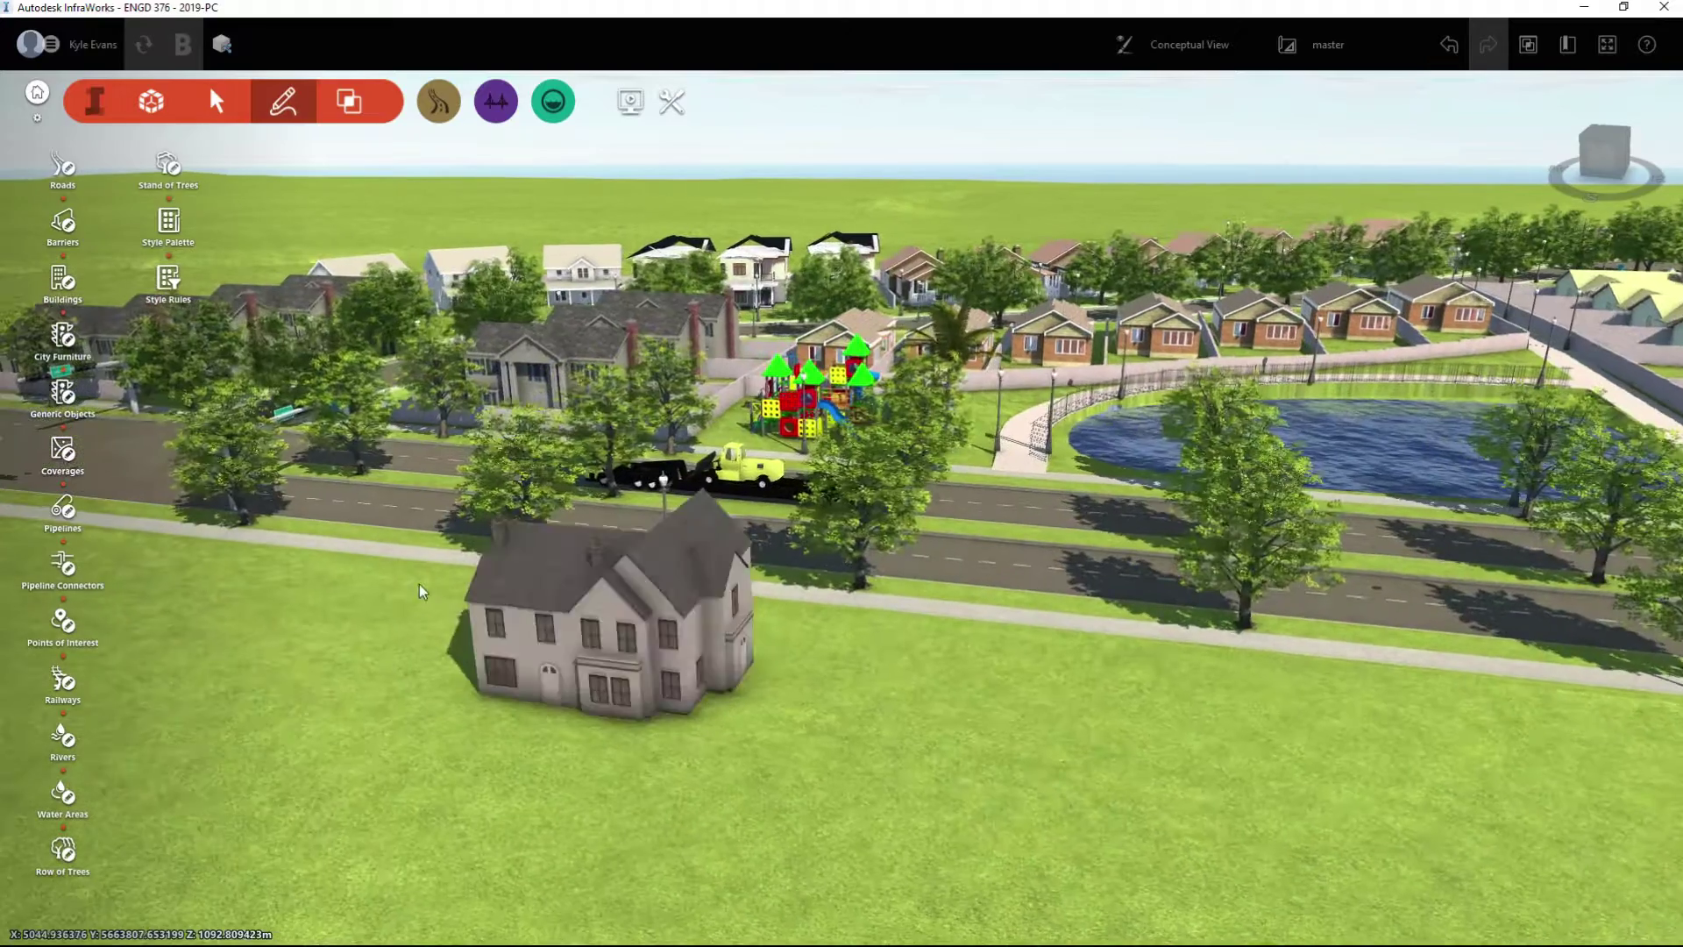
left_click(675, 588)
key("Delete")
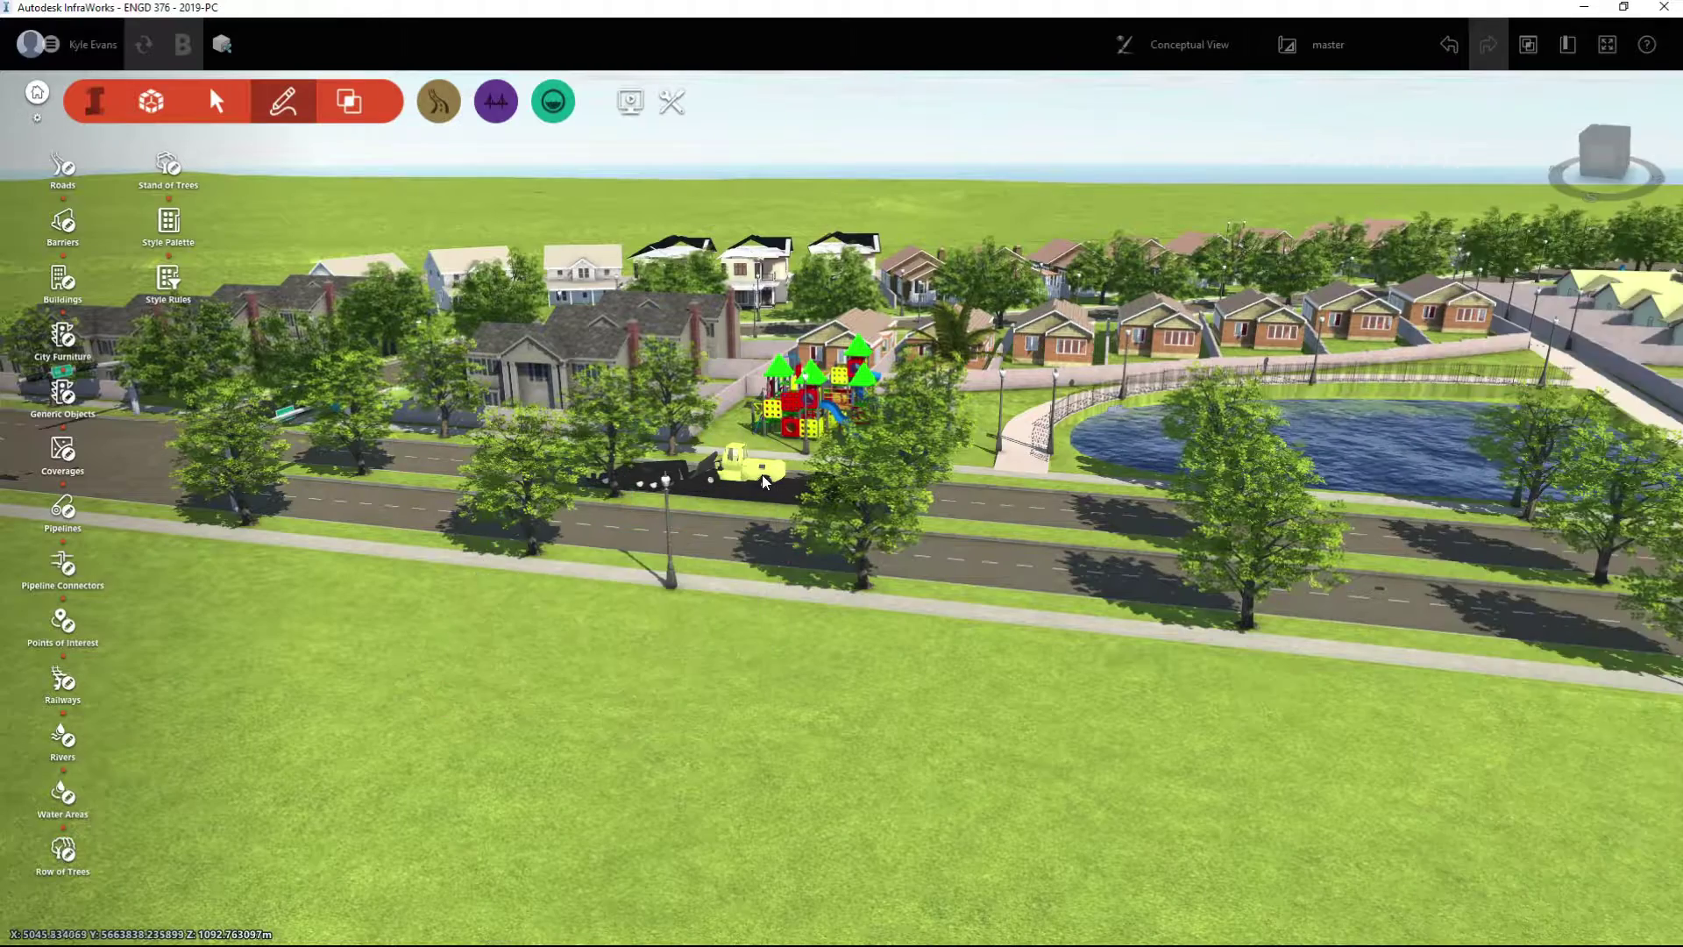
Look over the transport truck, the playground area and the different house types along the subdivision streets
left_click(761, 475)
left_click(745, 741)
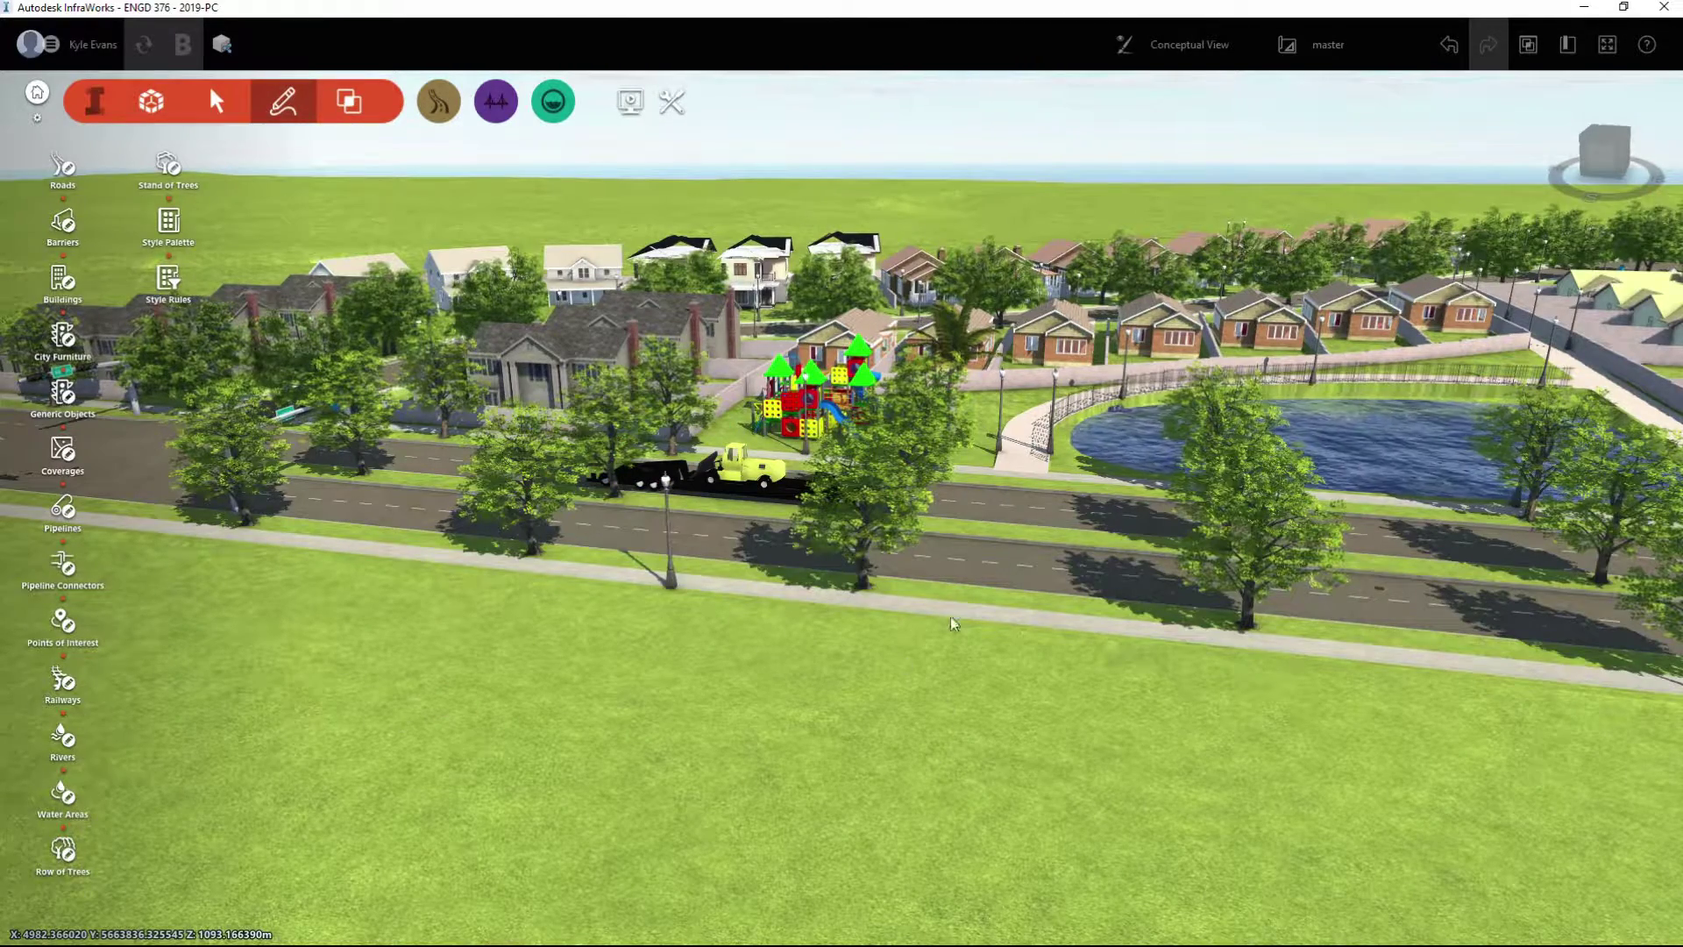
scroll(905, 664, "up", 5)
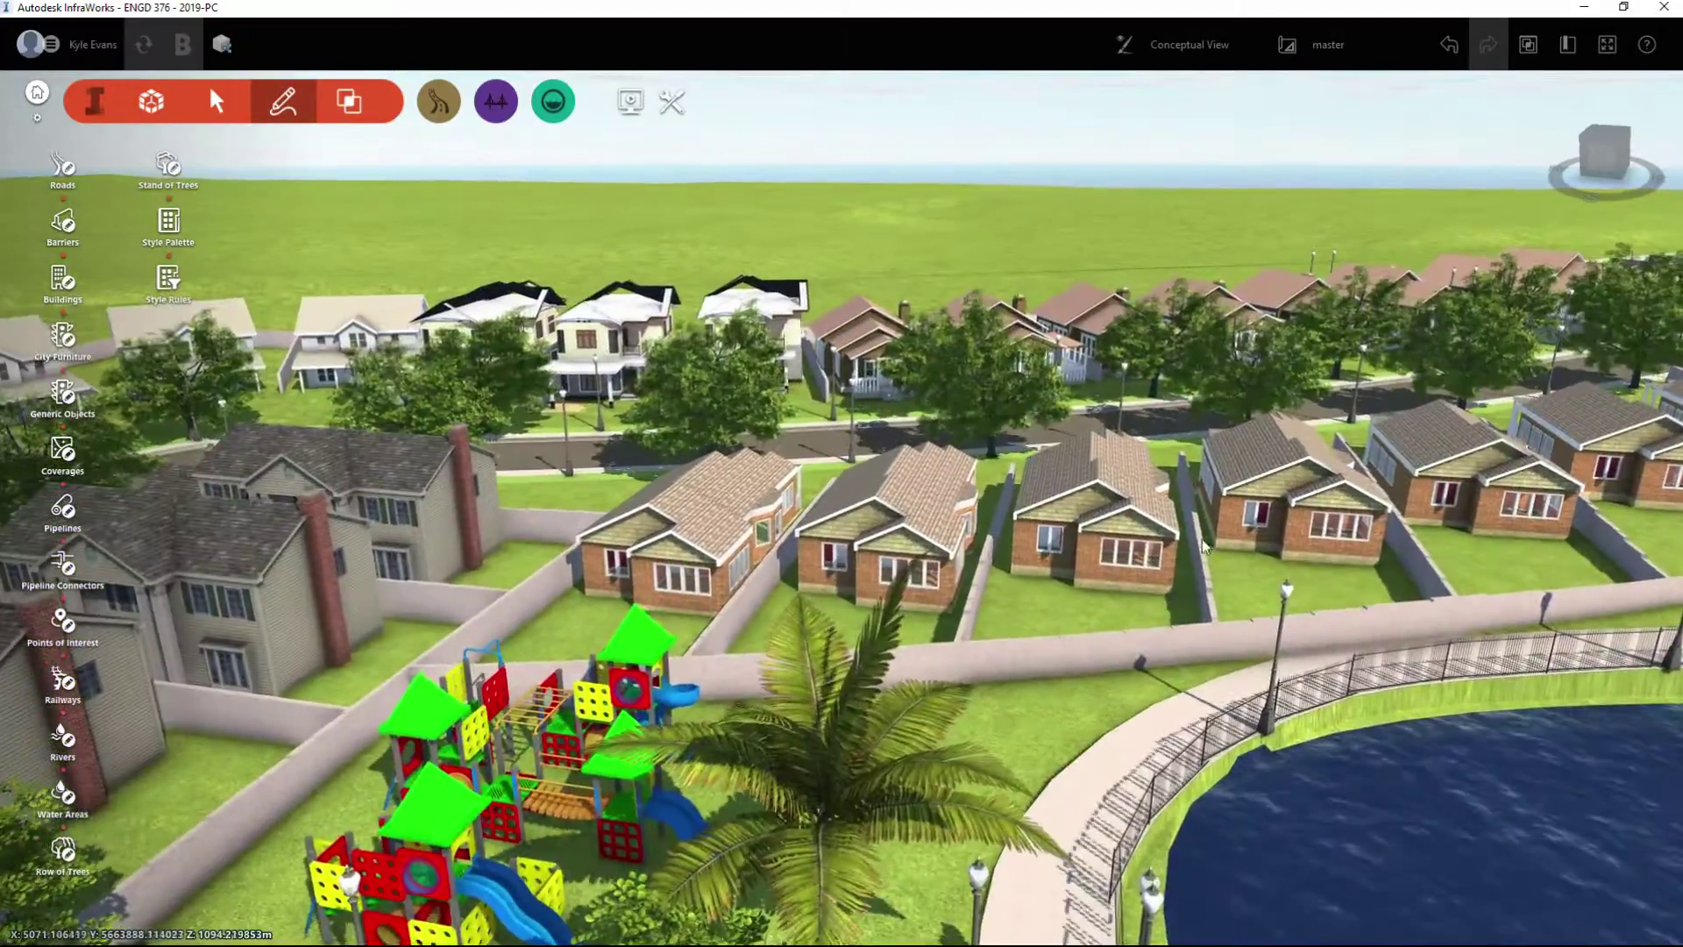
left_click_drag(1208, 539, 1113, 622)
middle_click_drag(930, 377, 887, 697)
left_click(887, 697)
scroll(887, 697, "up", 1)
left_click(973, 526)
left_click_drag(973, 526, 1115, 259)
left_click(1115, 260)
middle_click_drag(1115, 260, 736, 821)
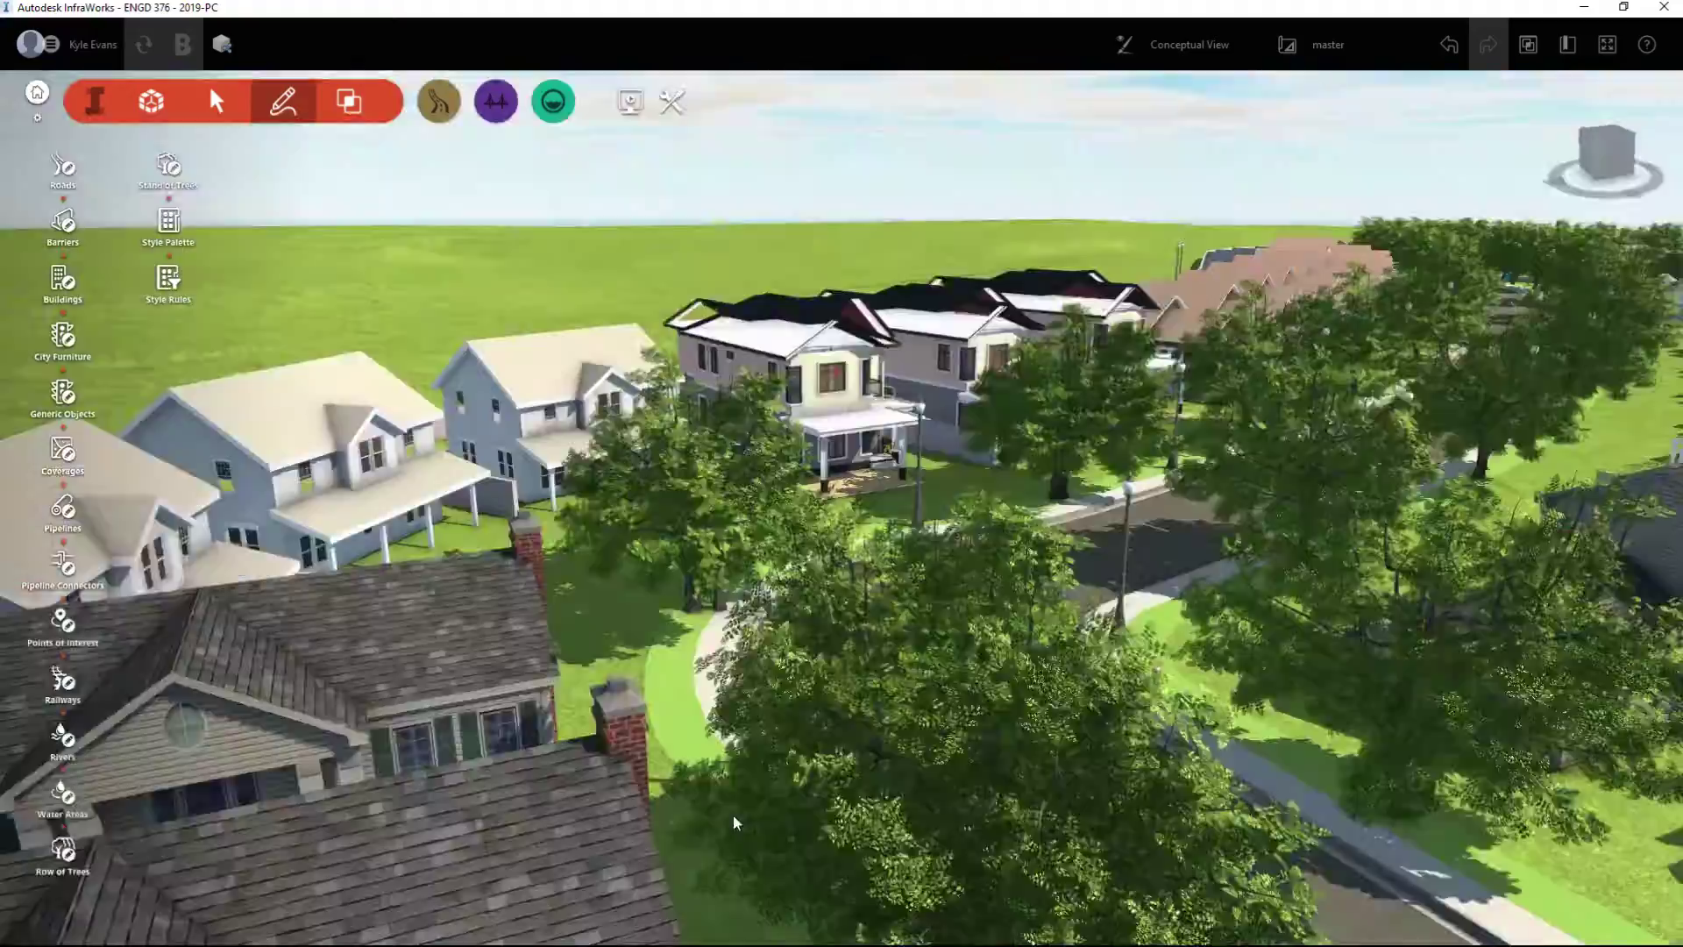
scroll(736, 821, "down", 10)
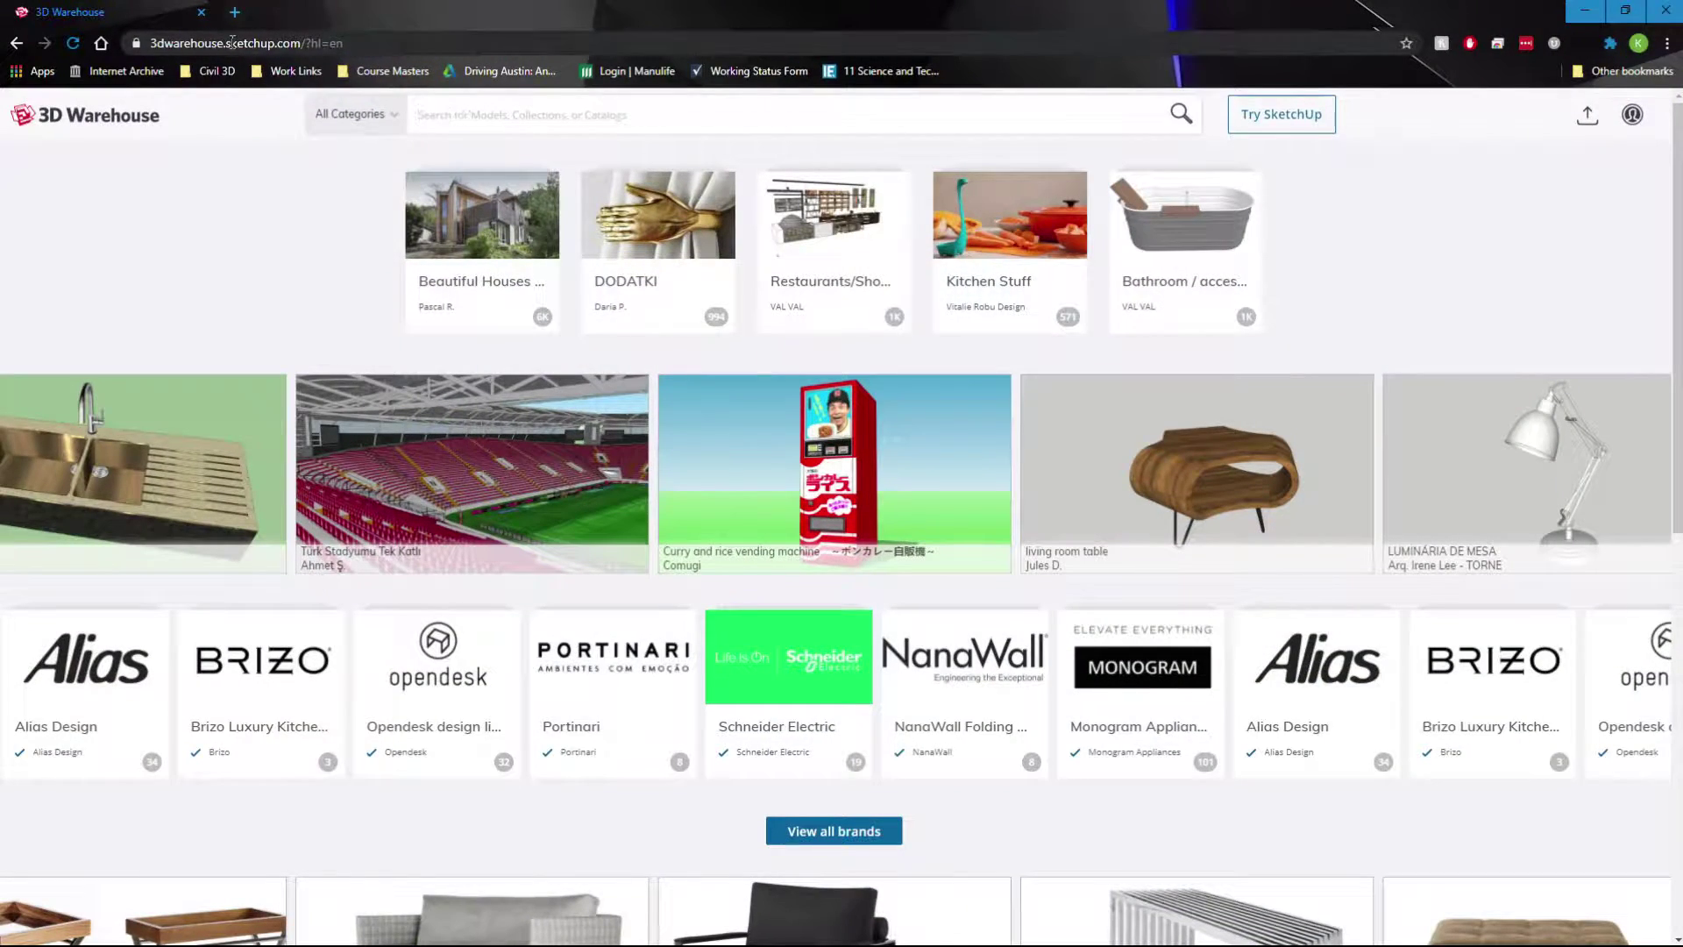
Search the 3D Warehouse website for "House" models
left_click_drag(302, 41, 149, 43)
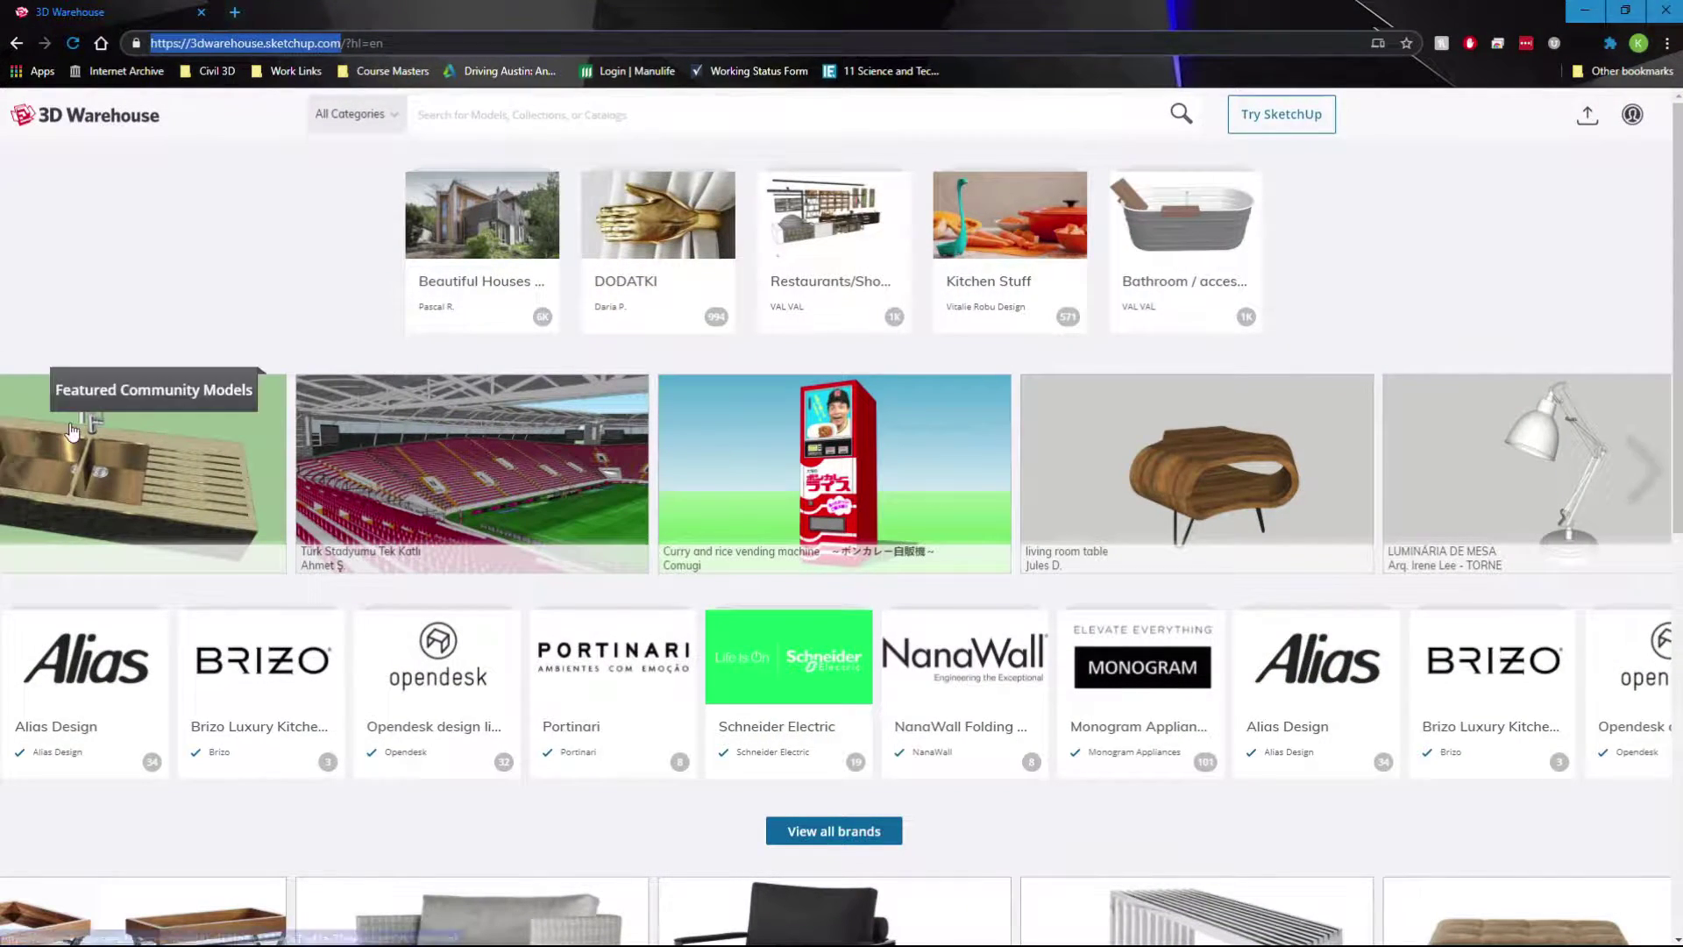
left_click(543, 127)
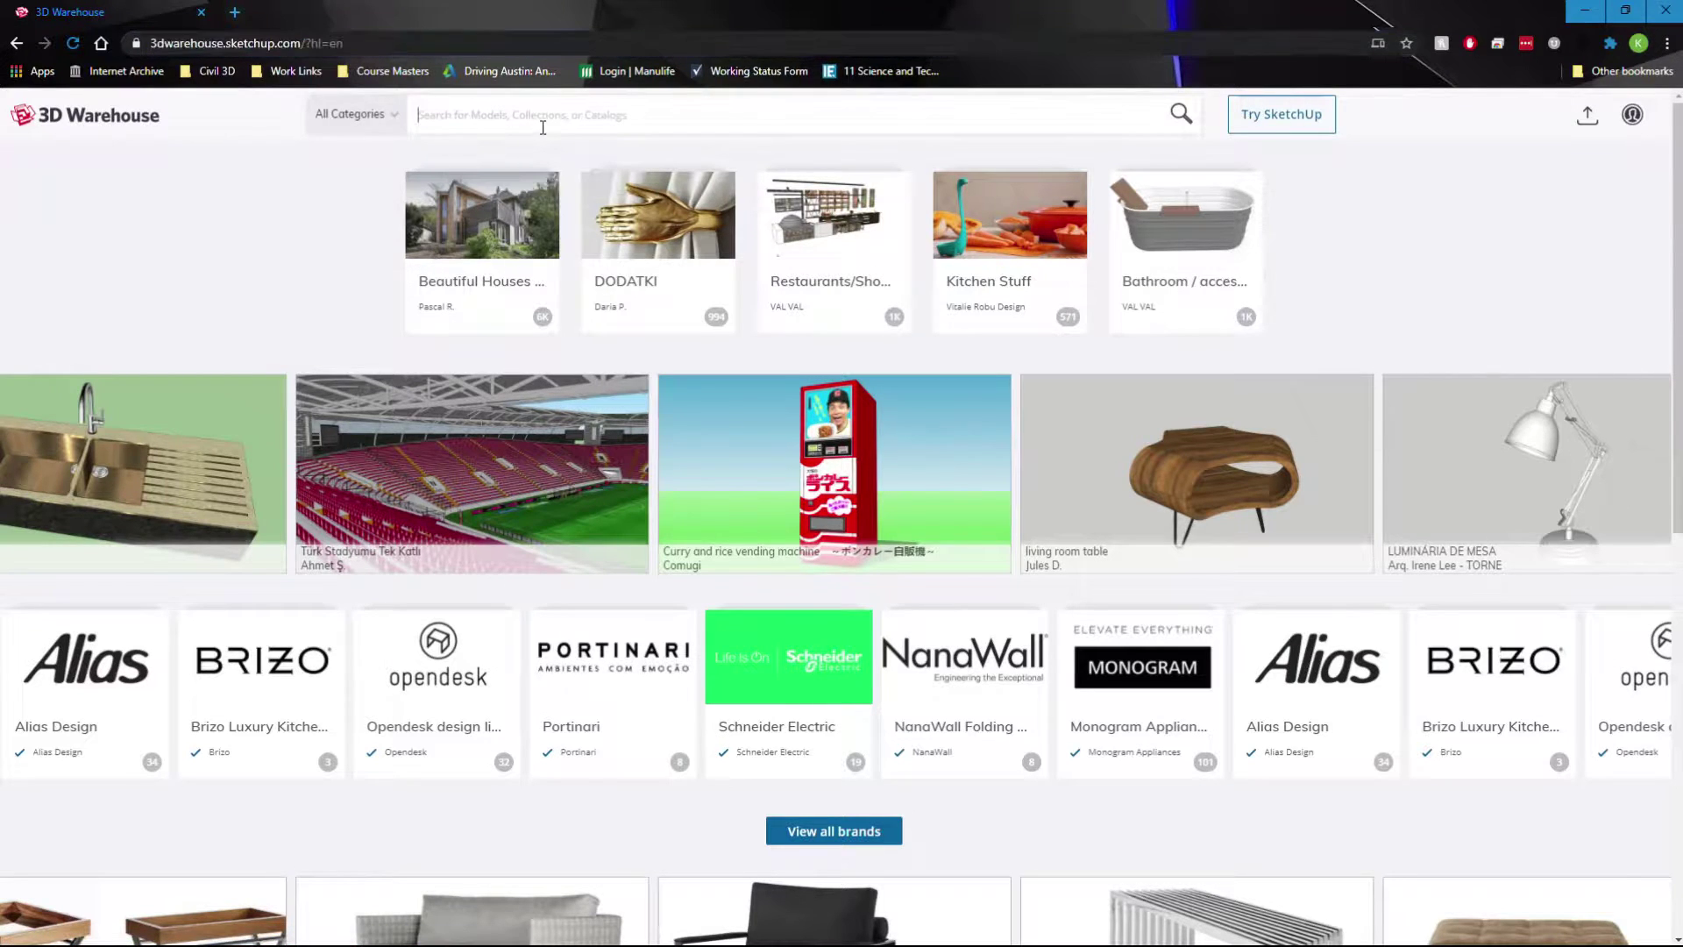
type("House")
key("Return")
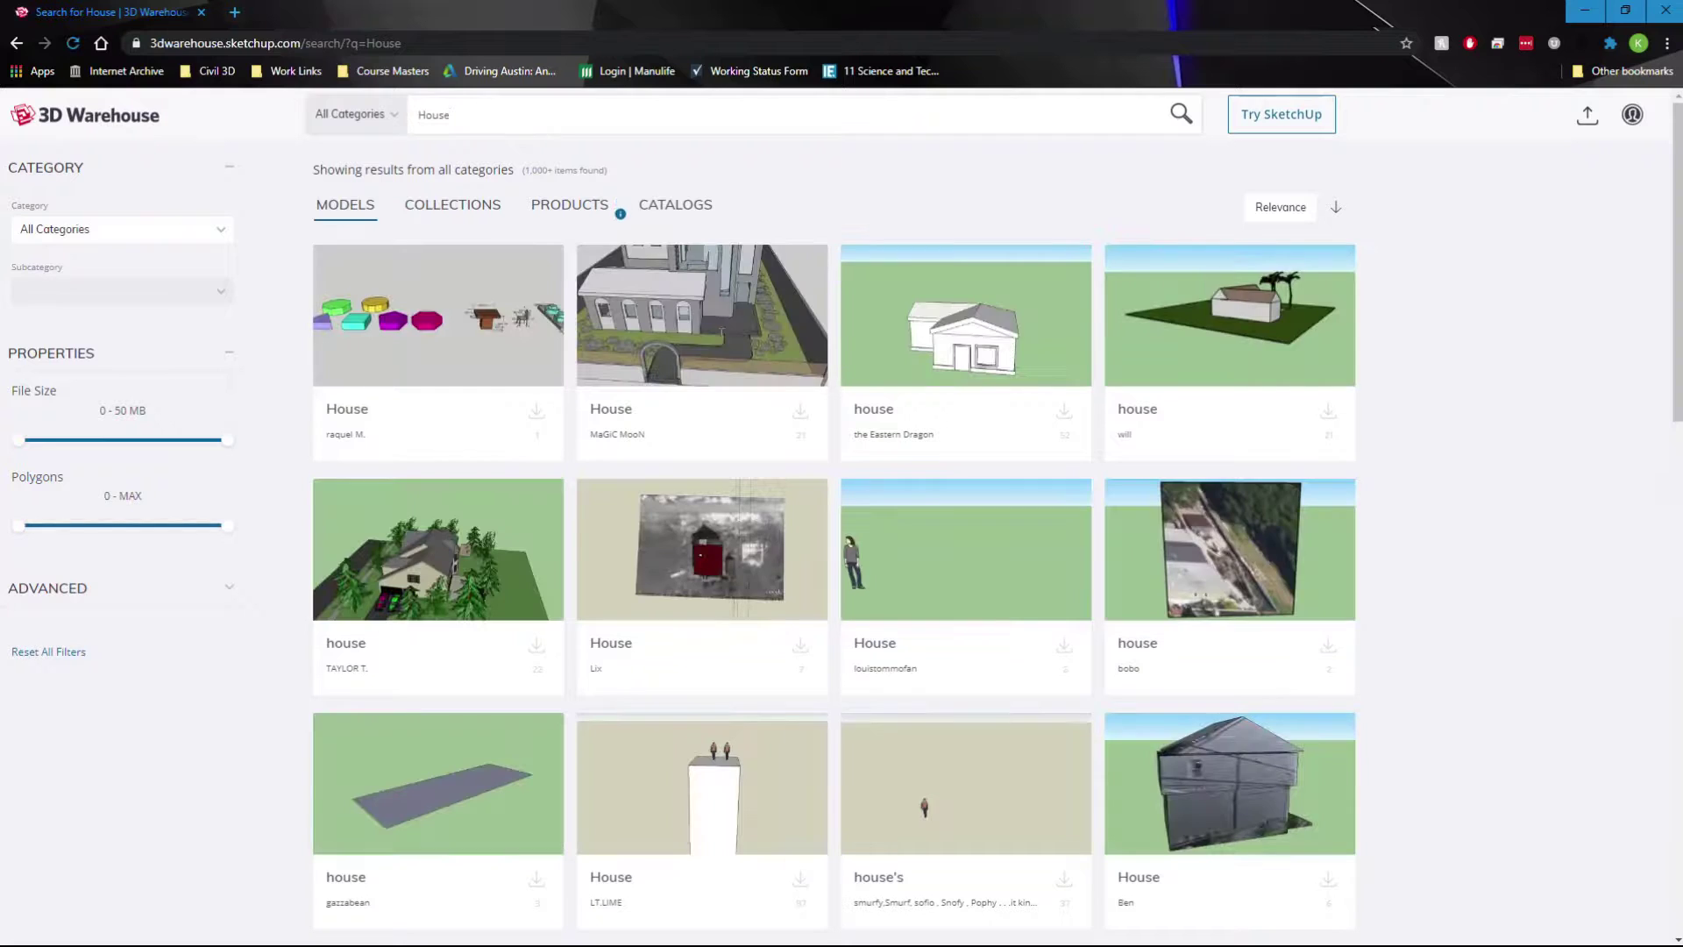
Browse the house models in the search results for a suitable building
scroll(1008, 570, "down", 5)
scroll(629, 496, "up", 4)
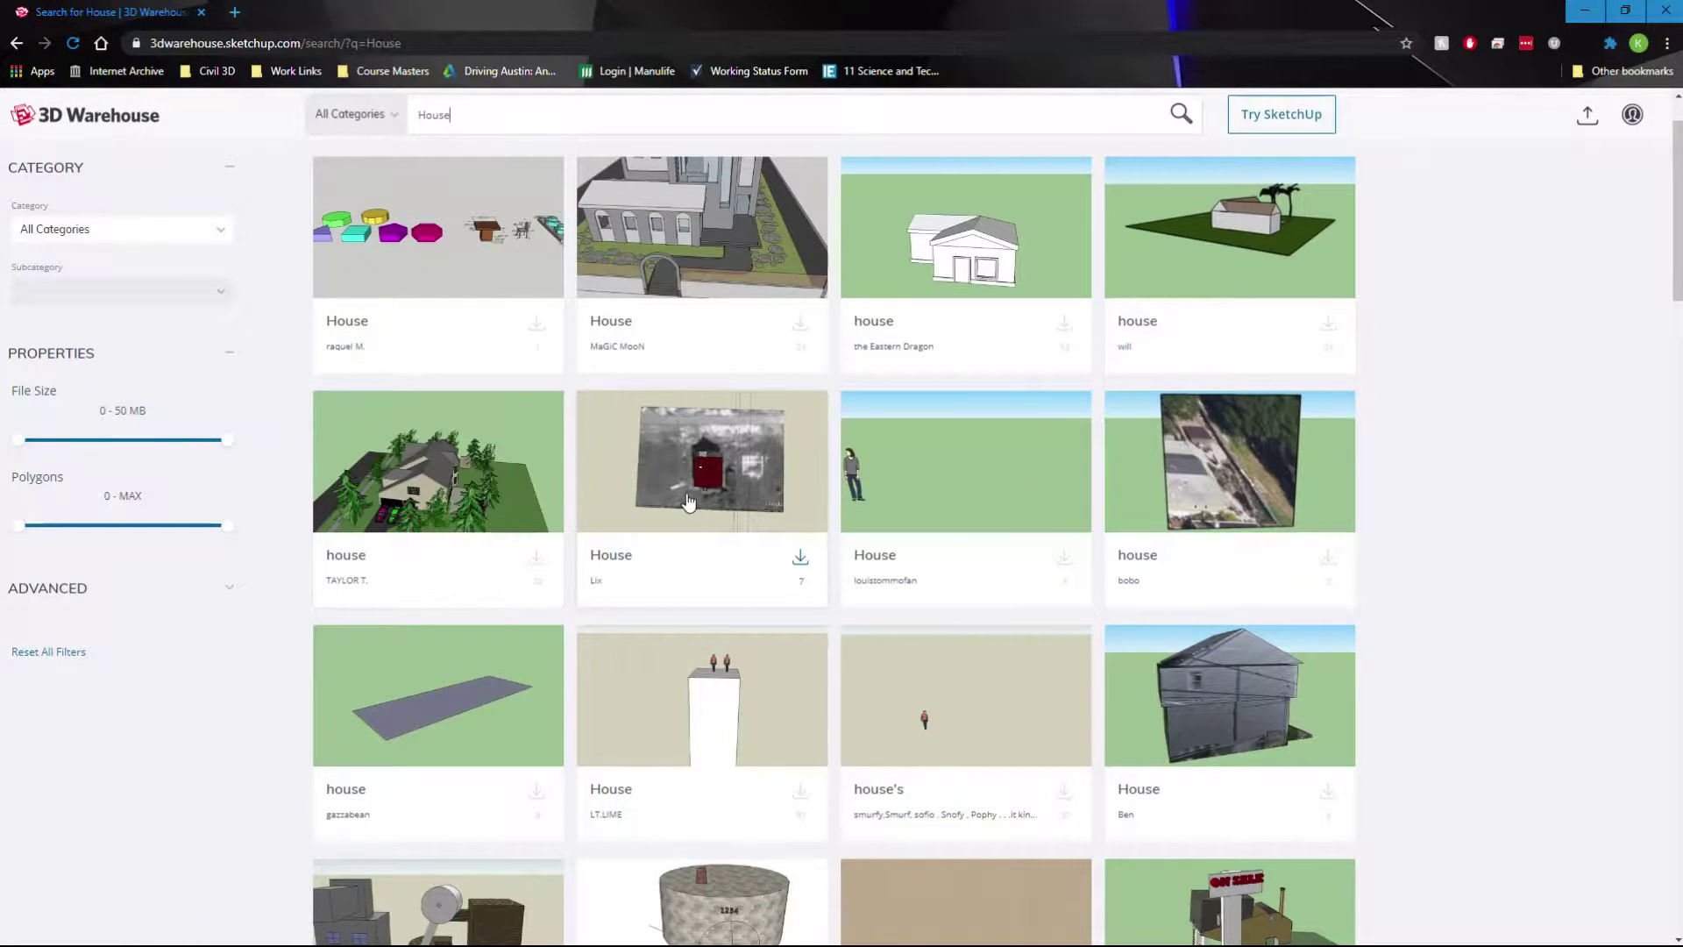
scroll(689, 501, "down", 15)
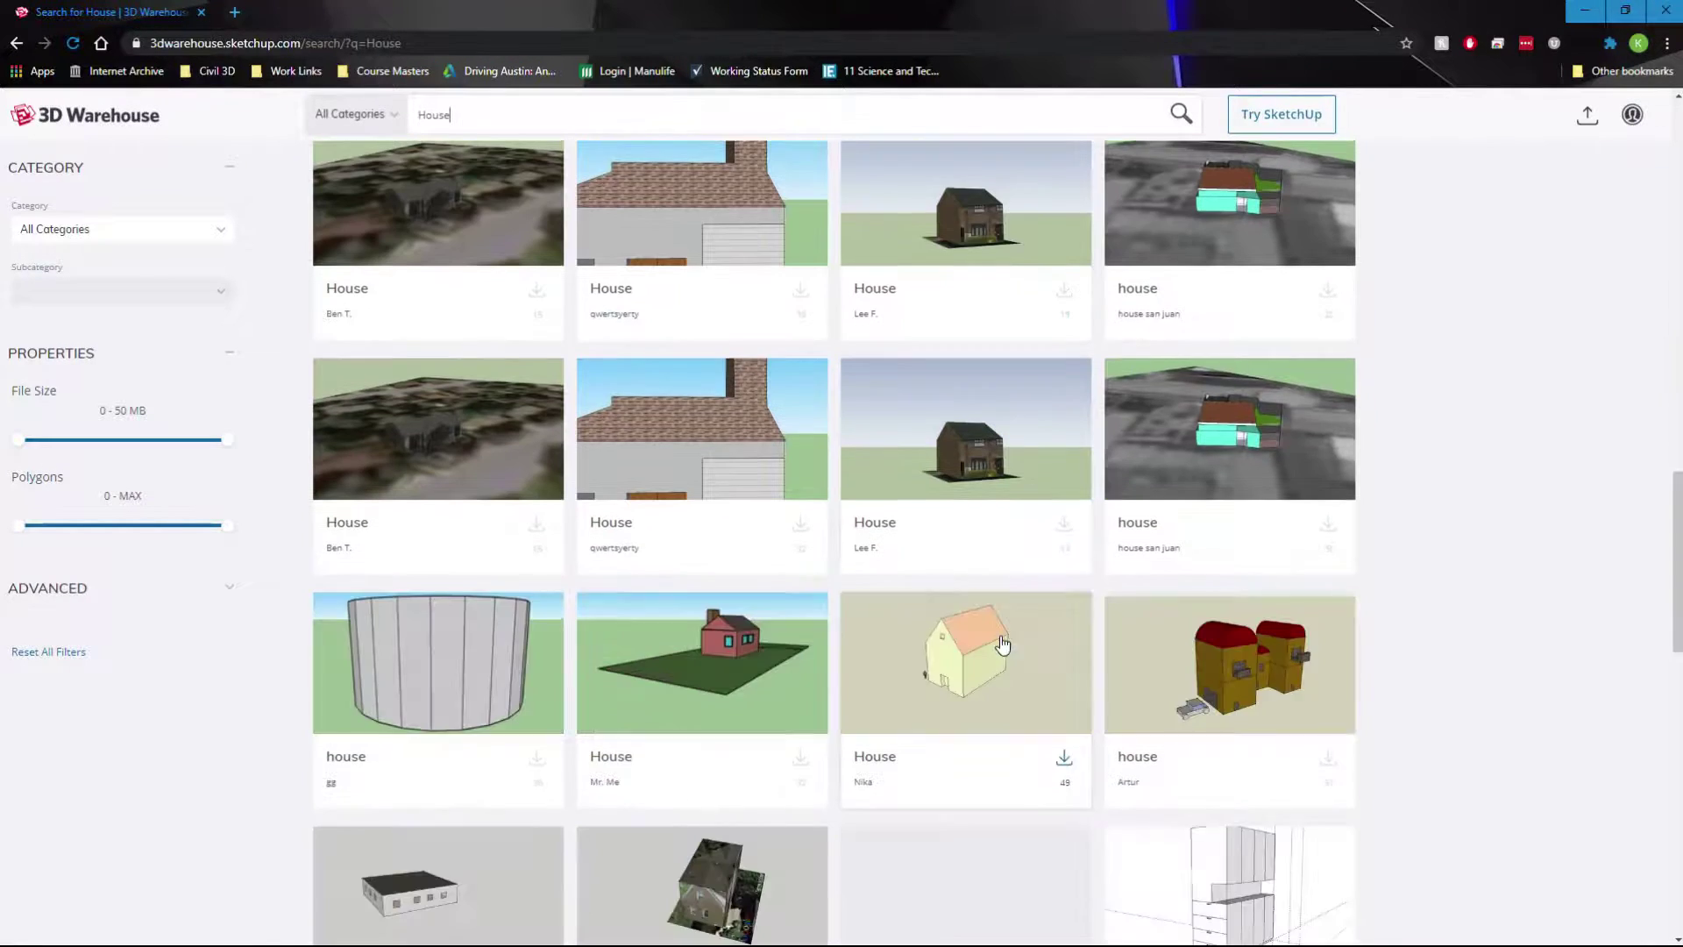
scroll(877, 644, "down", 7)
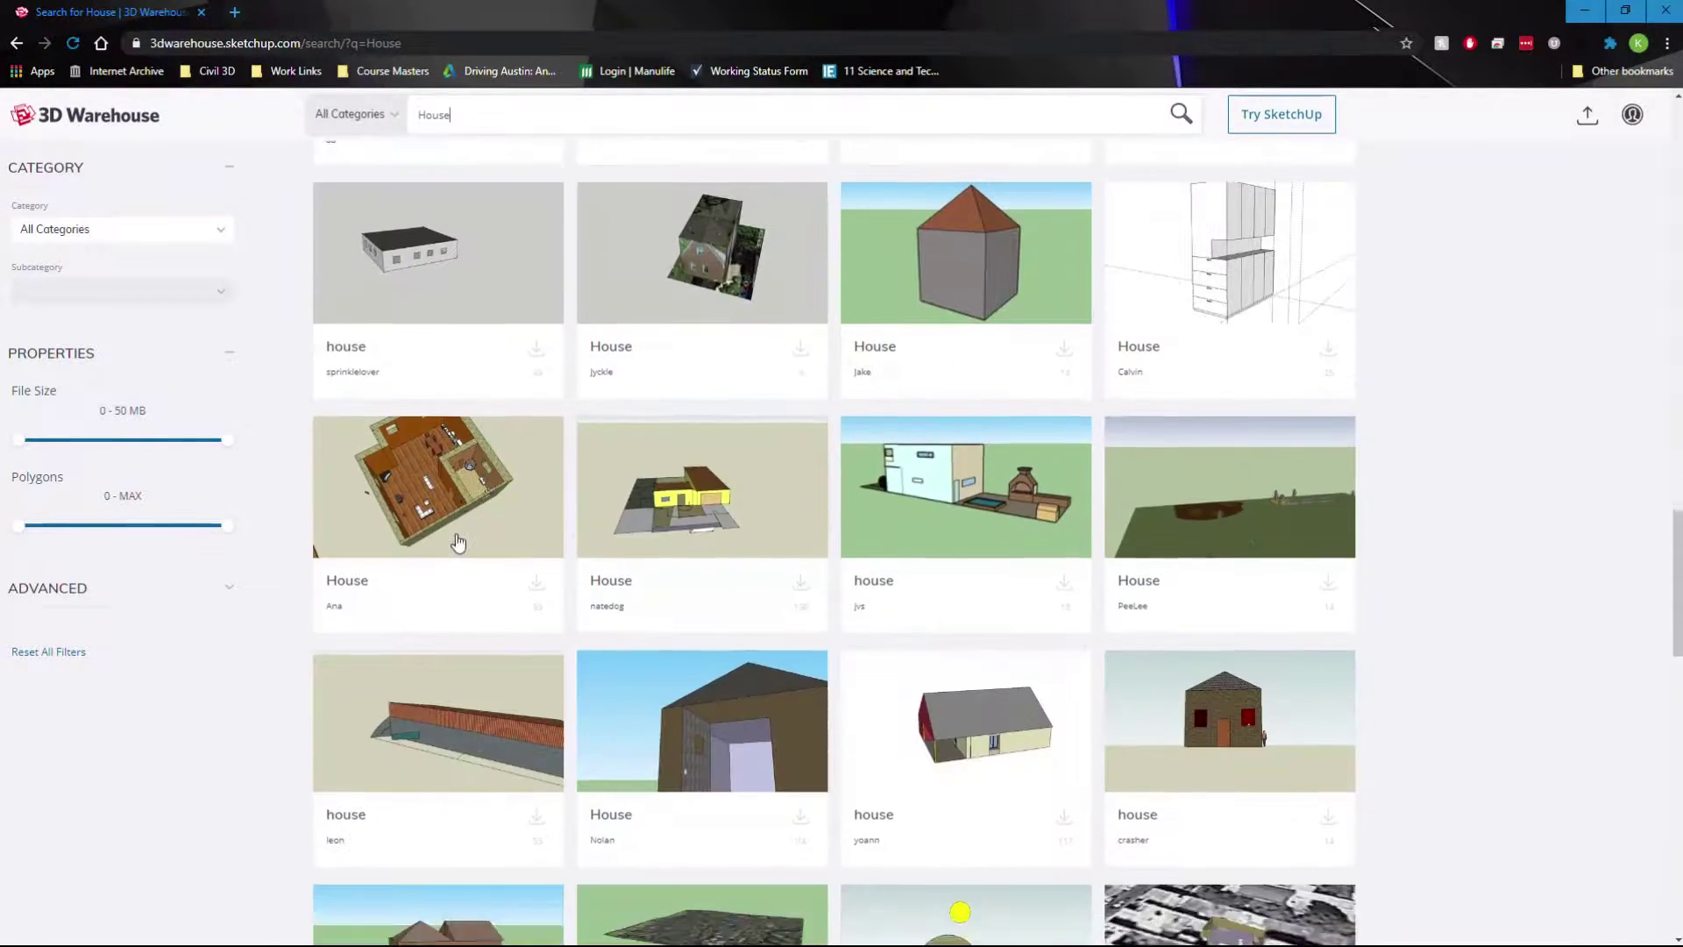
scroll(659, 422, "down", 7)
scroll(725, 663, "down", 6)
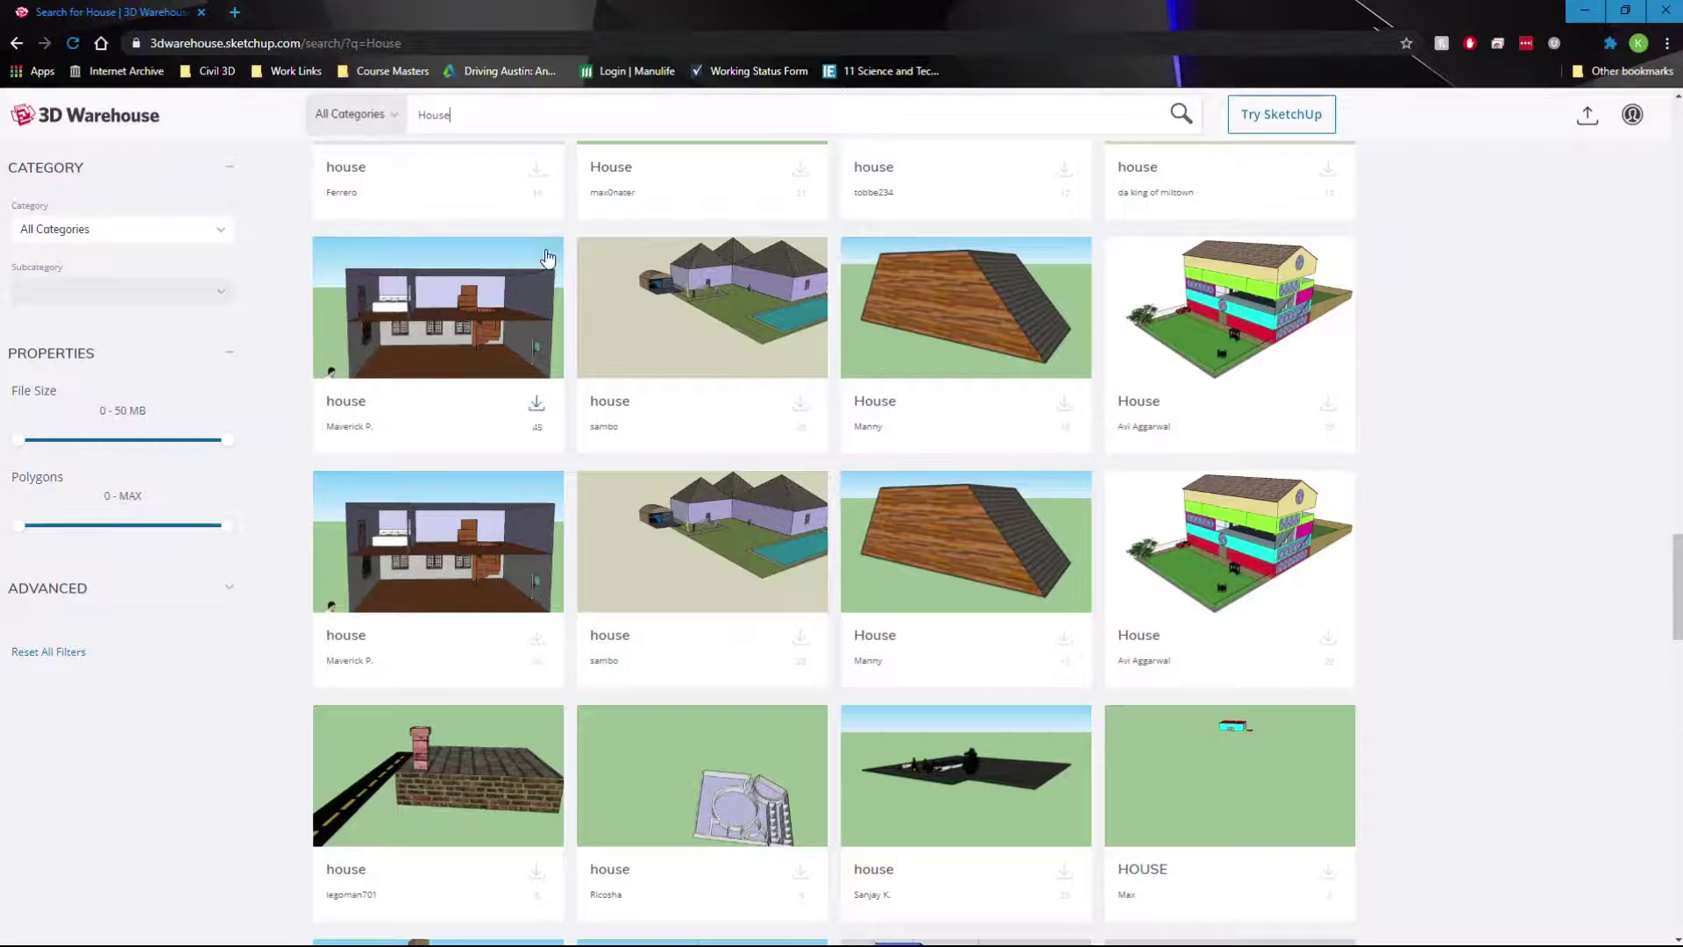
scroll(536, 276, "down", 13)
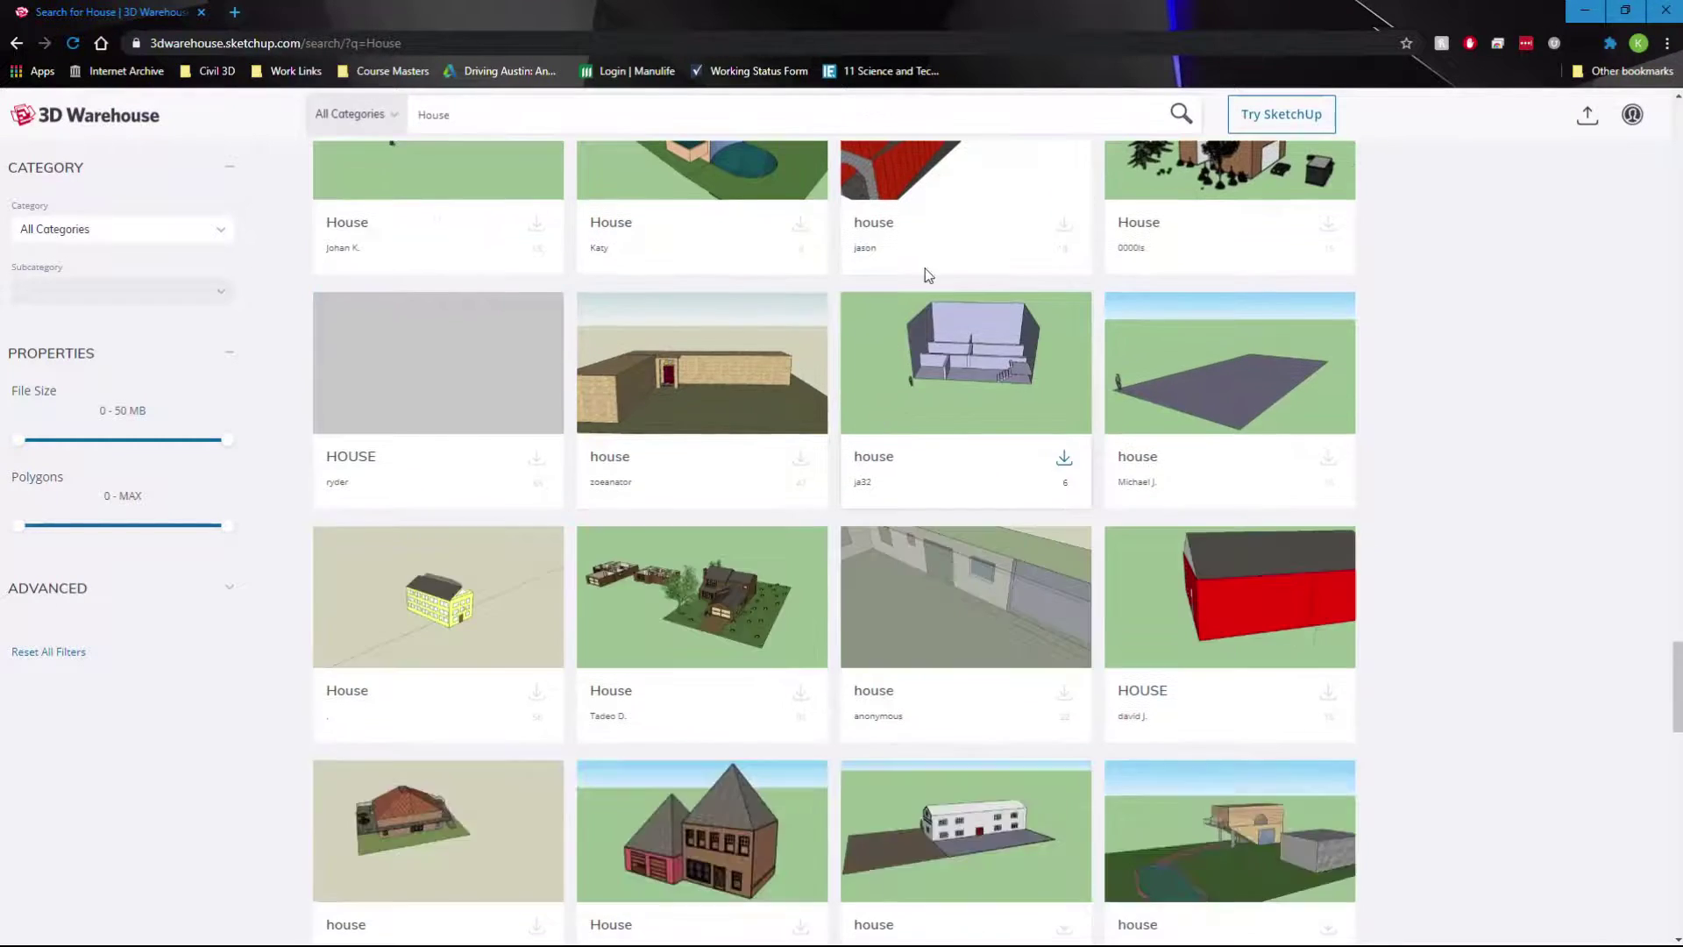
Request the download of the white house model with arched windows and sign in to the site
scroll(761, 550, "down", 4)
scroll(700, 497, "down", 5)
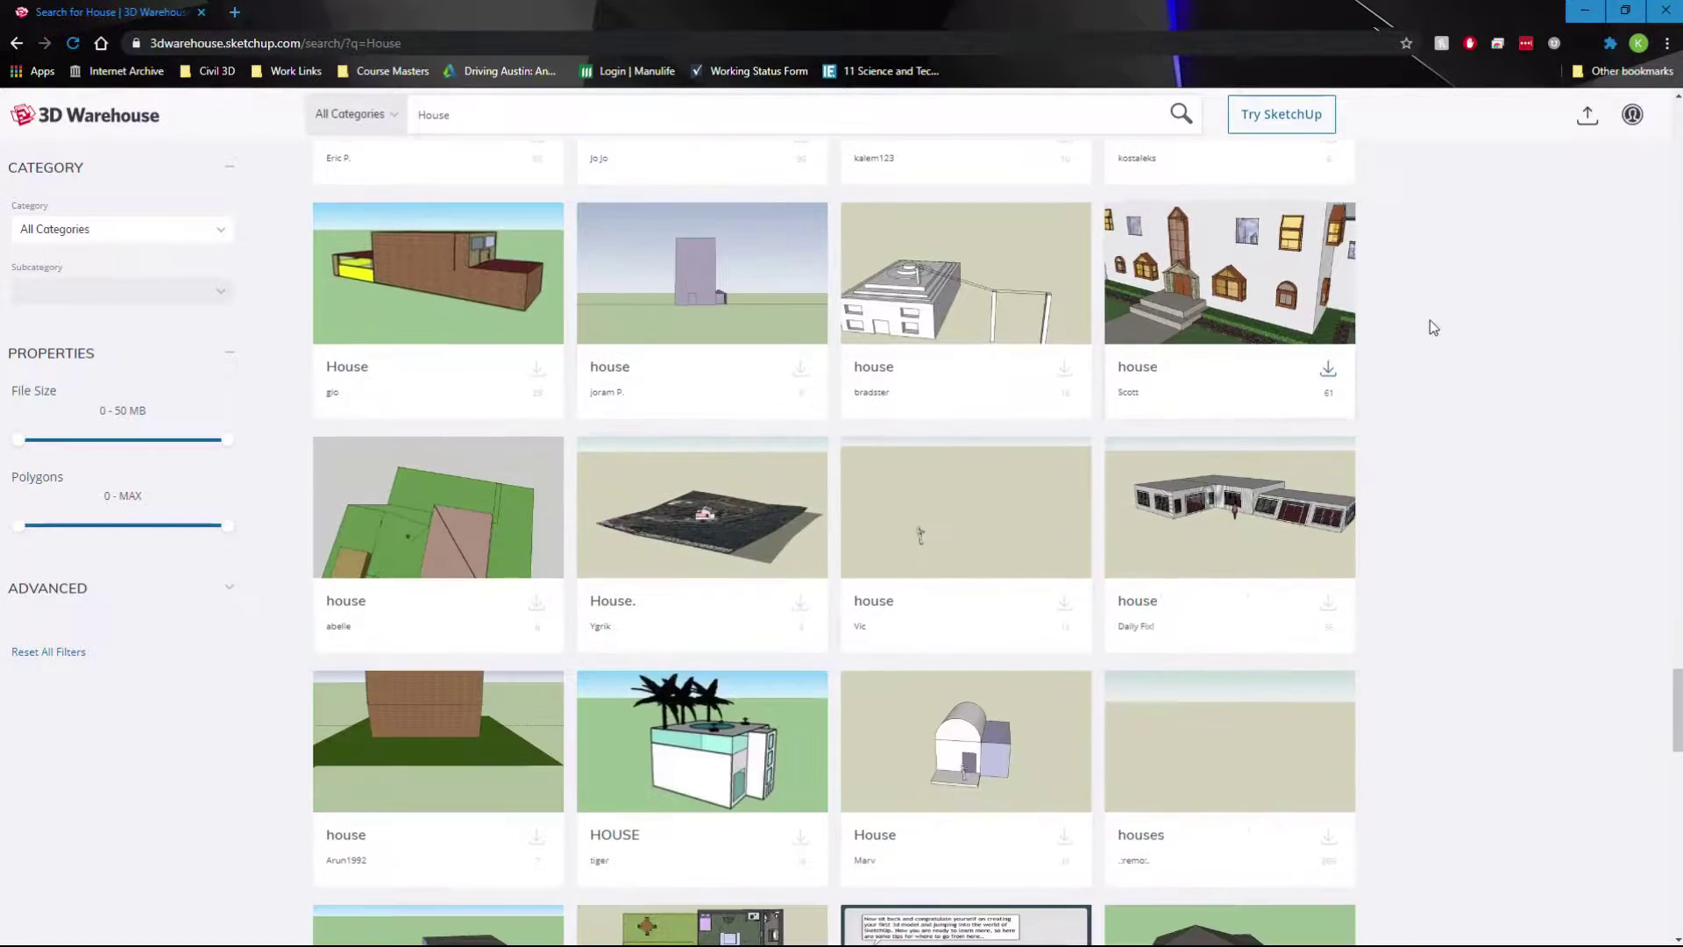
left_click(1328, 373)
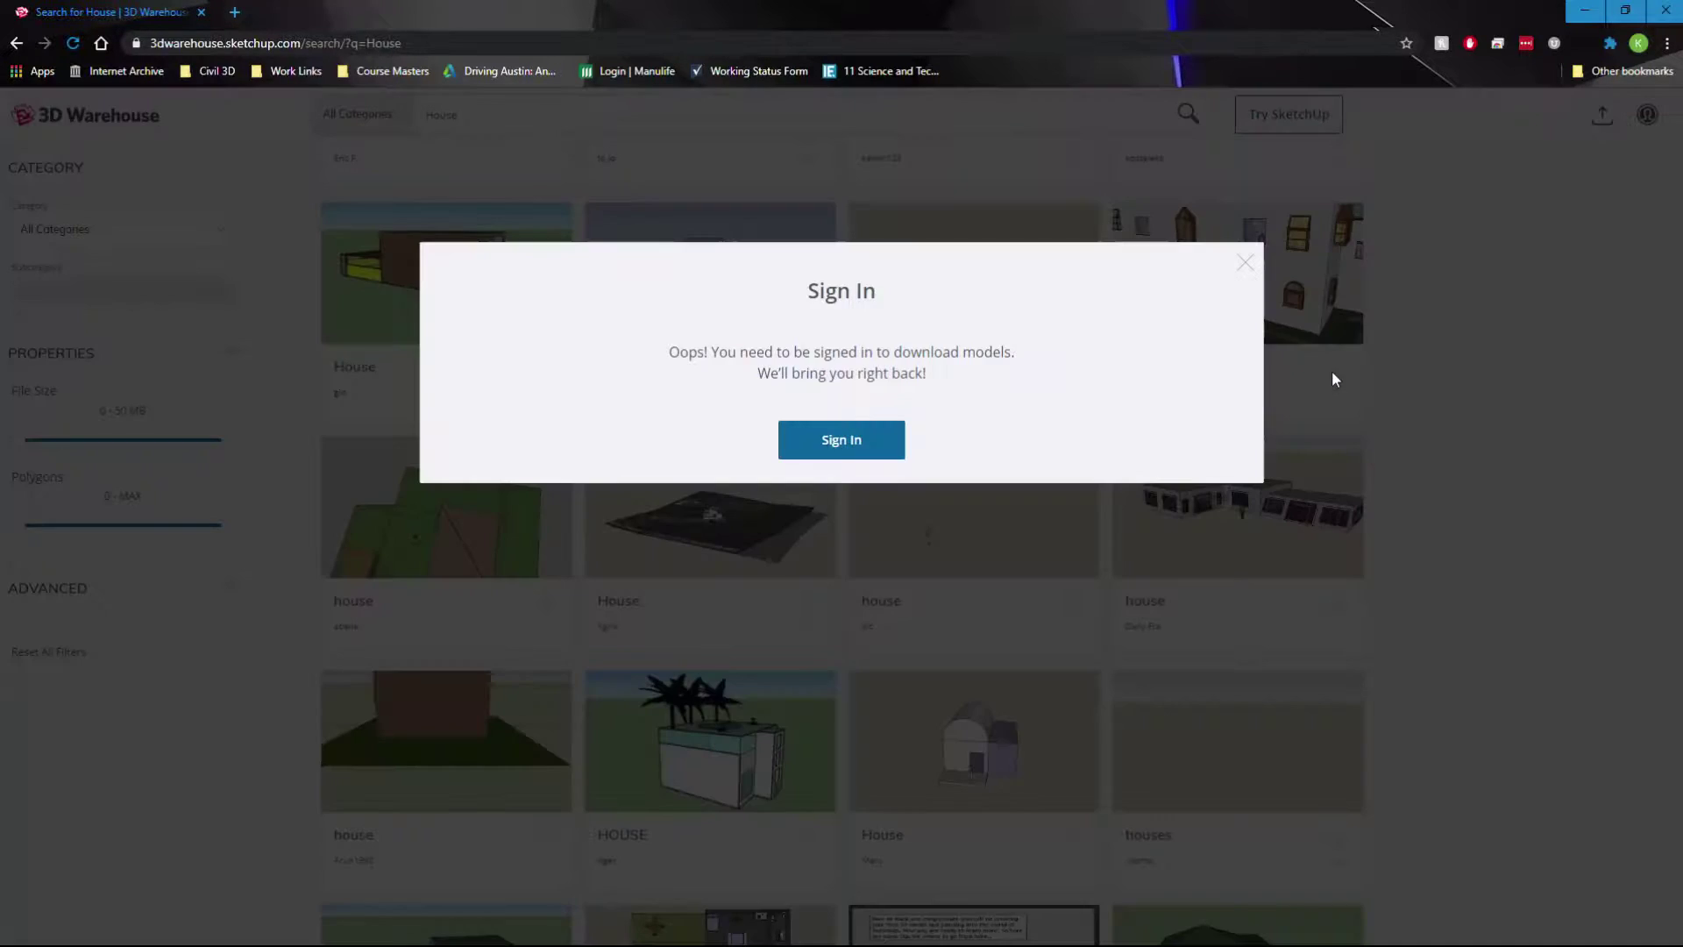
left_click(844, 447)
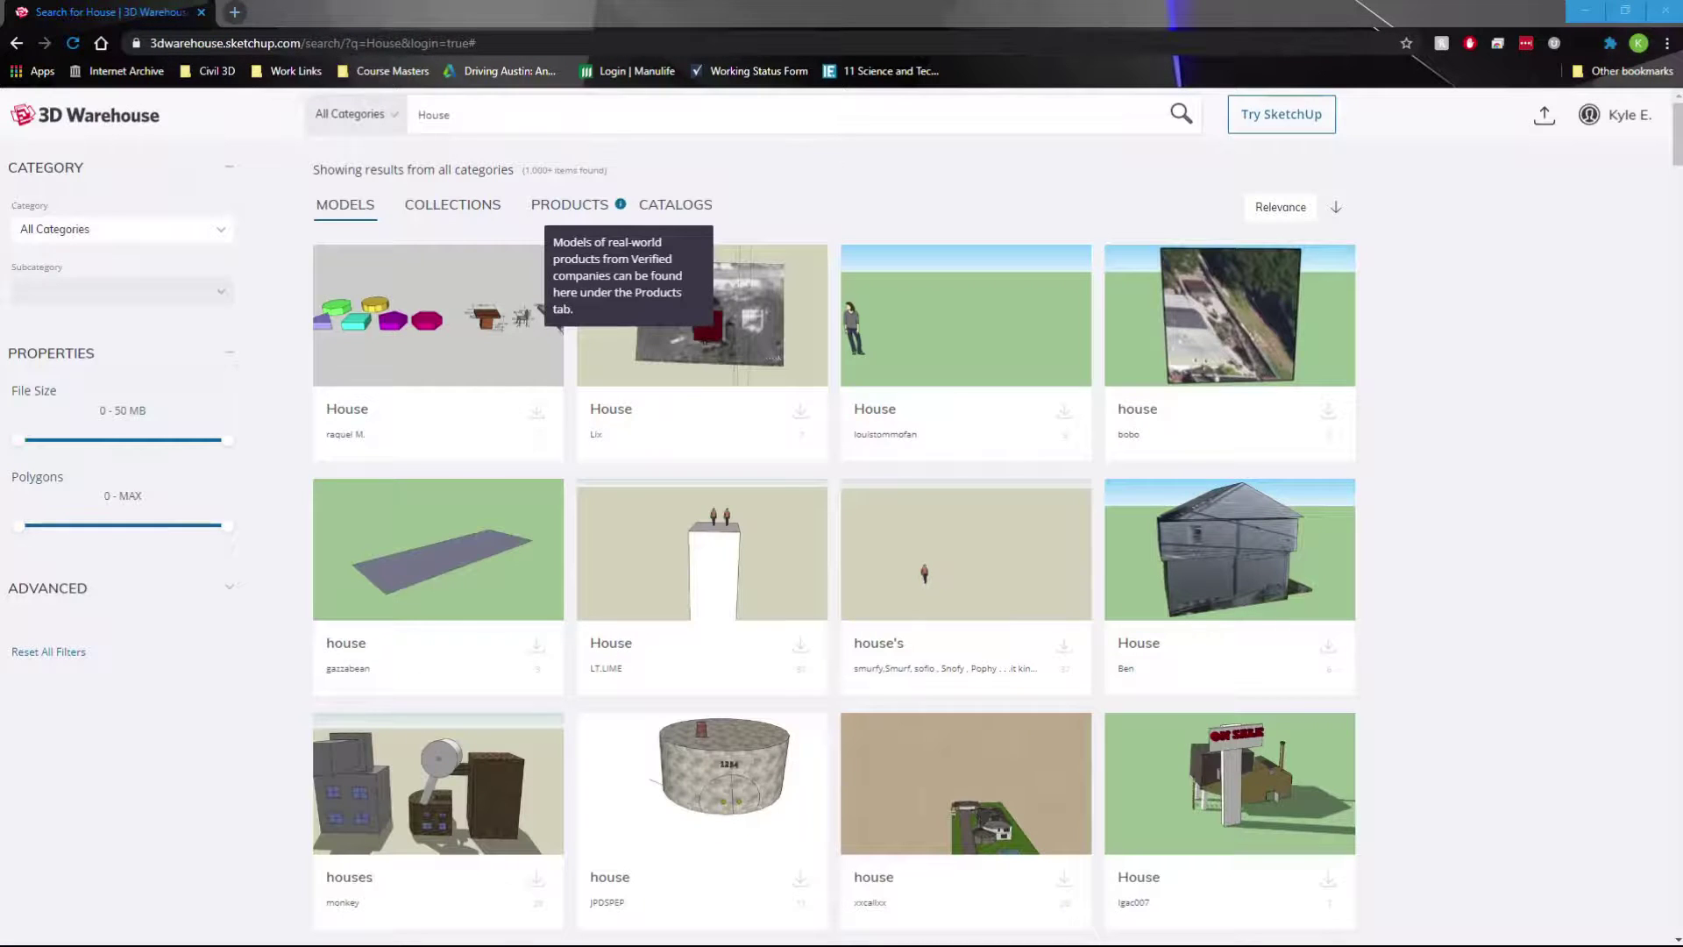
Download the yellow house with the railed porch as a SketchUp 2019 model and save it on the Desktop as House
scroll(1461, 447, "down", 20)
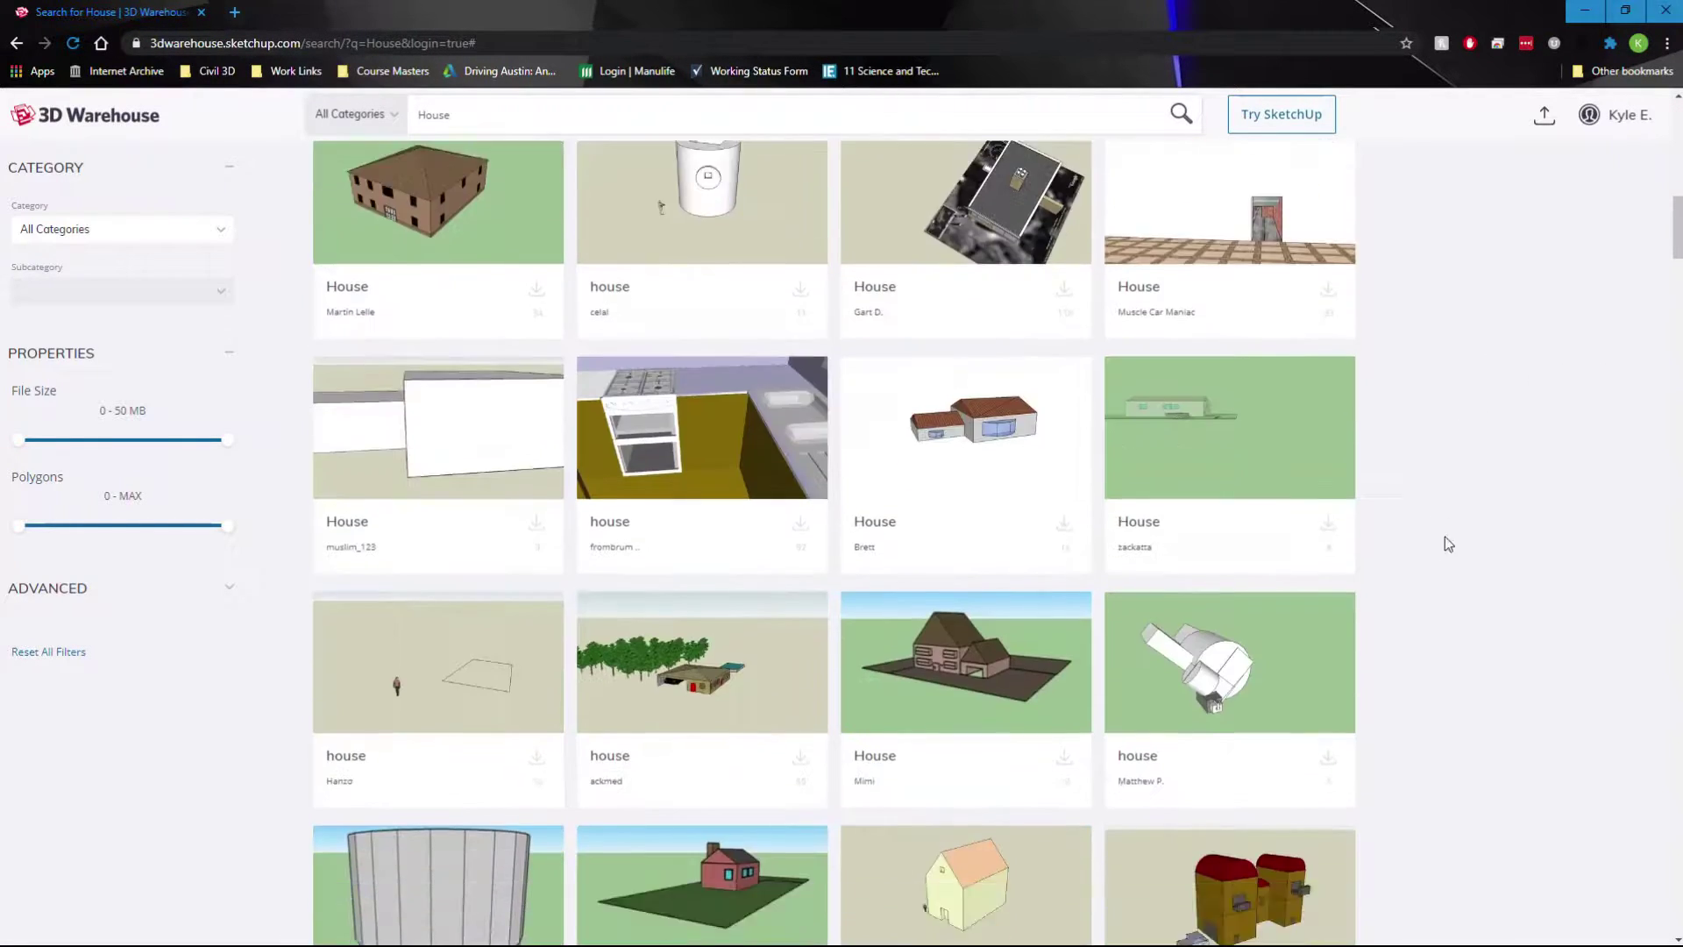
scroll(1438, 539, "down", 3)
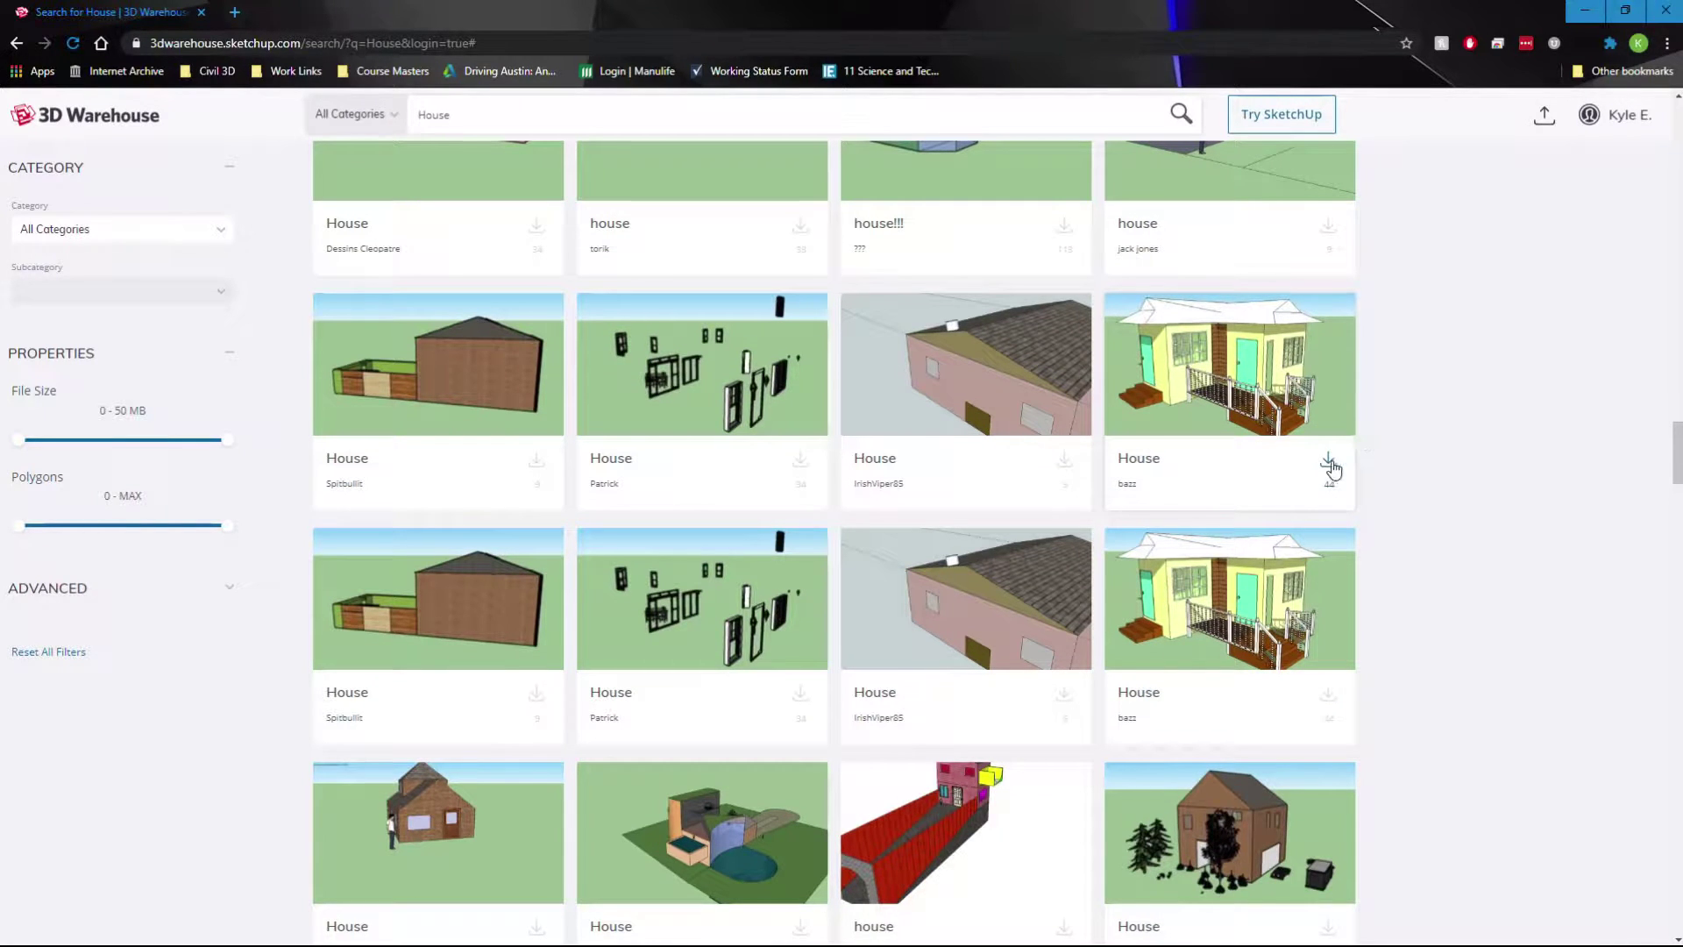
left_click(1327, 465)
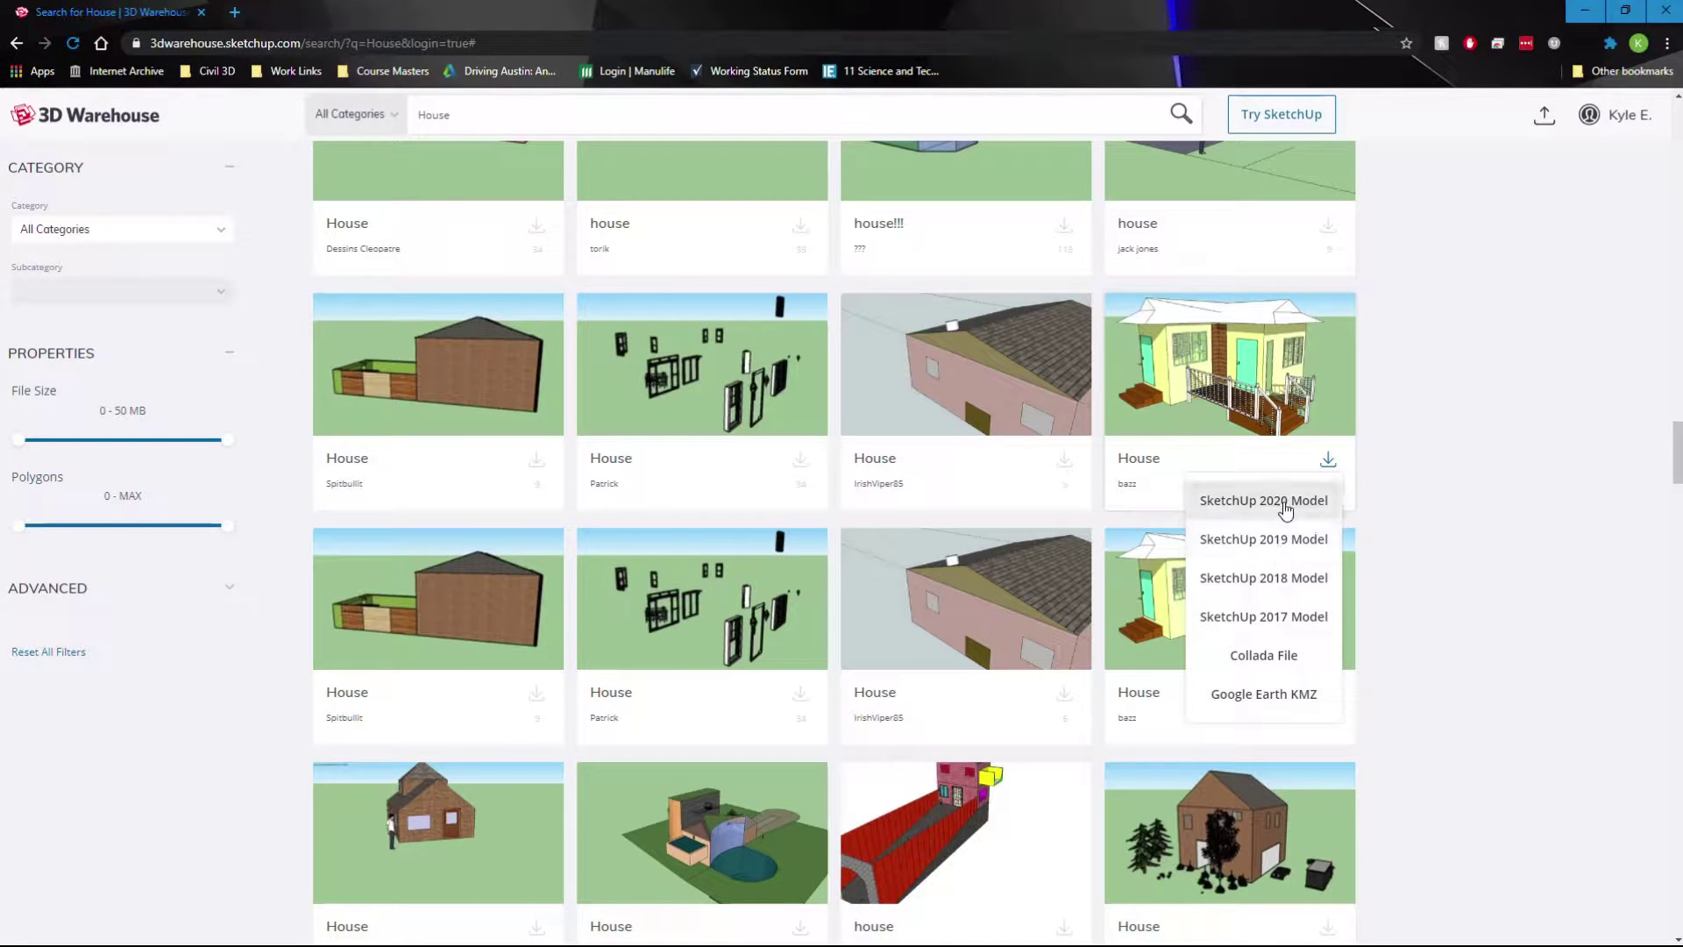
left_click(1286, 542)
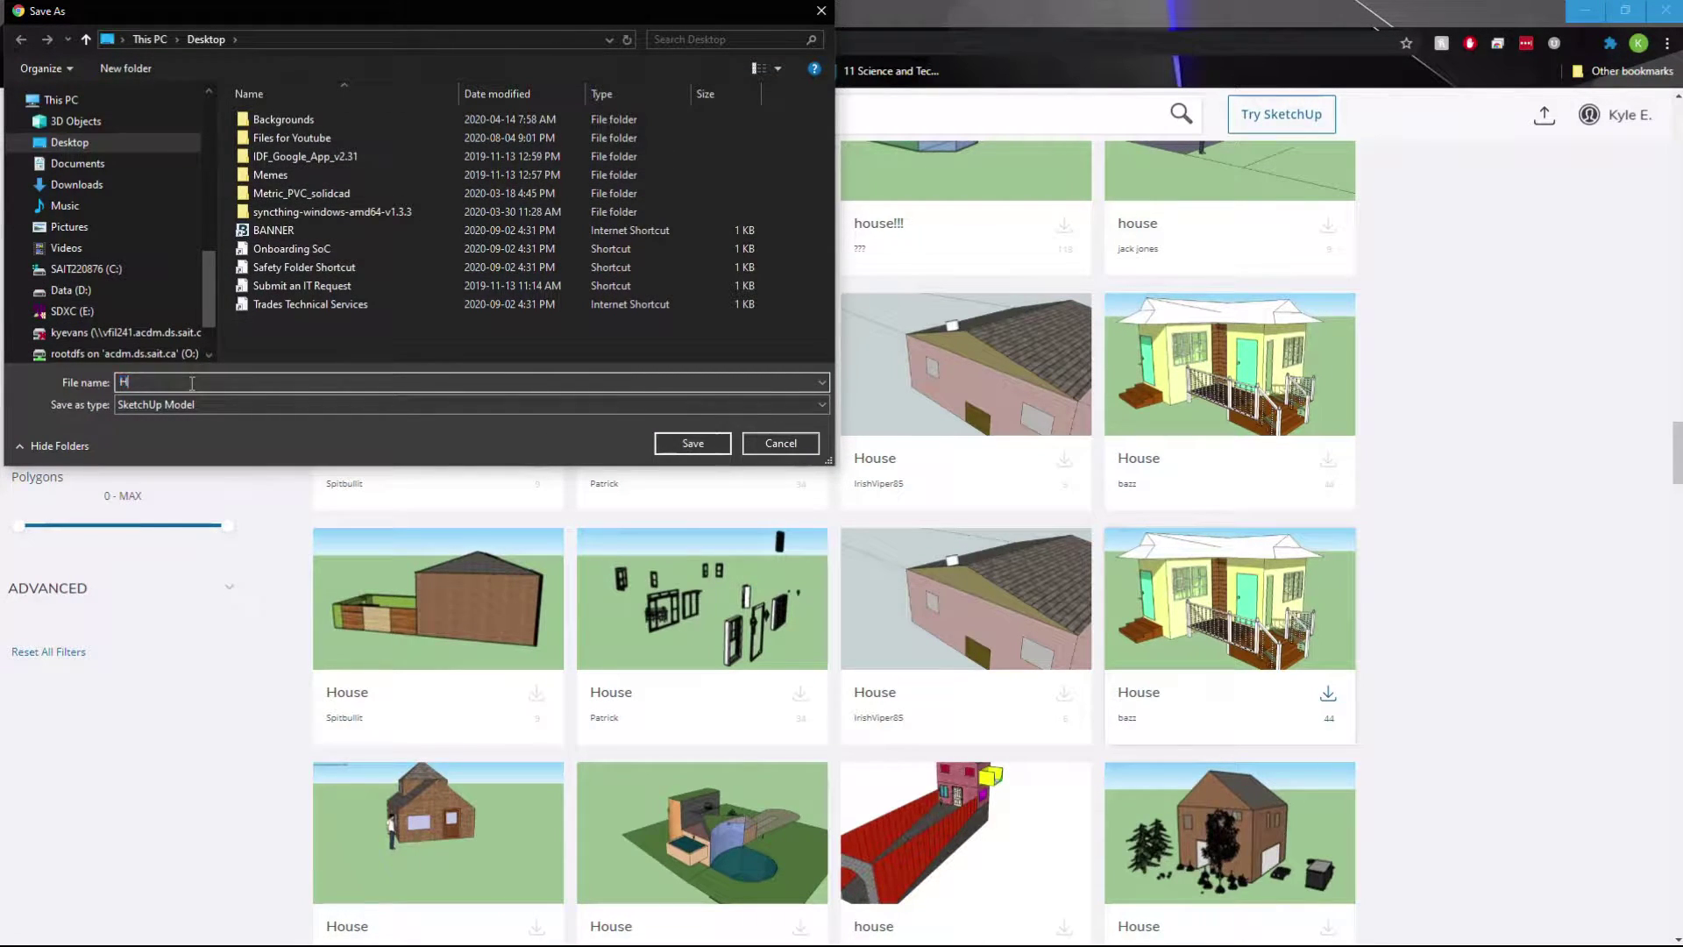
key("Return")
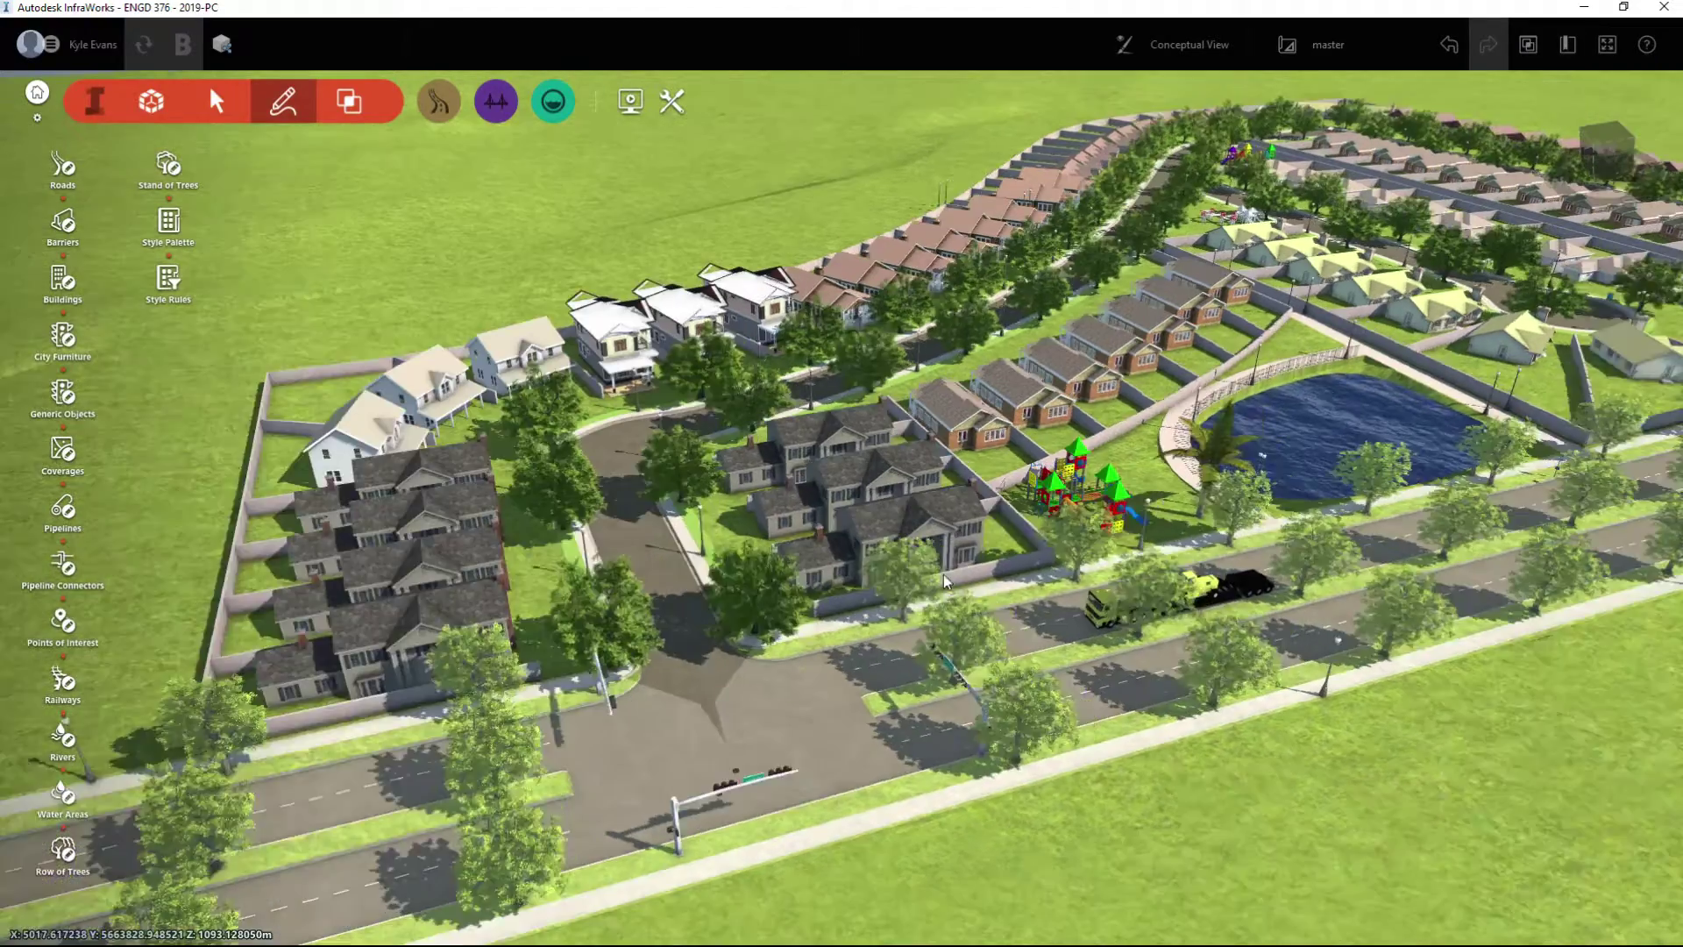
Switch to InfraWorks and add the downloaded House.skp from the Desktop as a SketchUp data source
left_click_drag(945, 581, 756, 539)
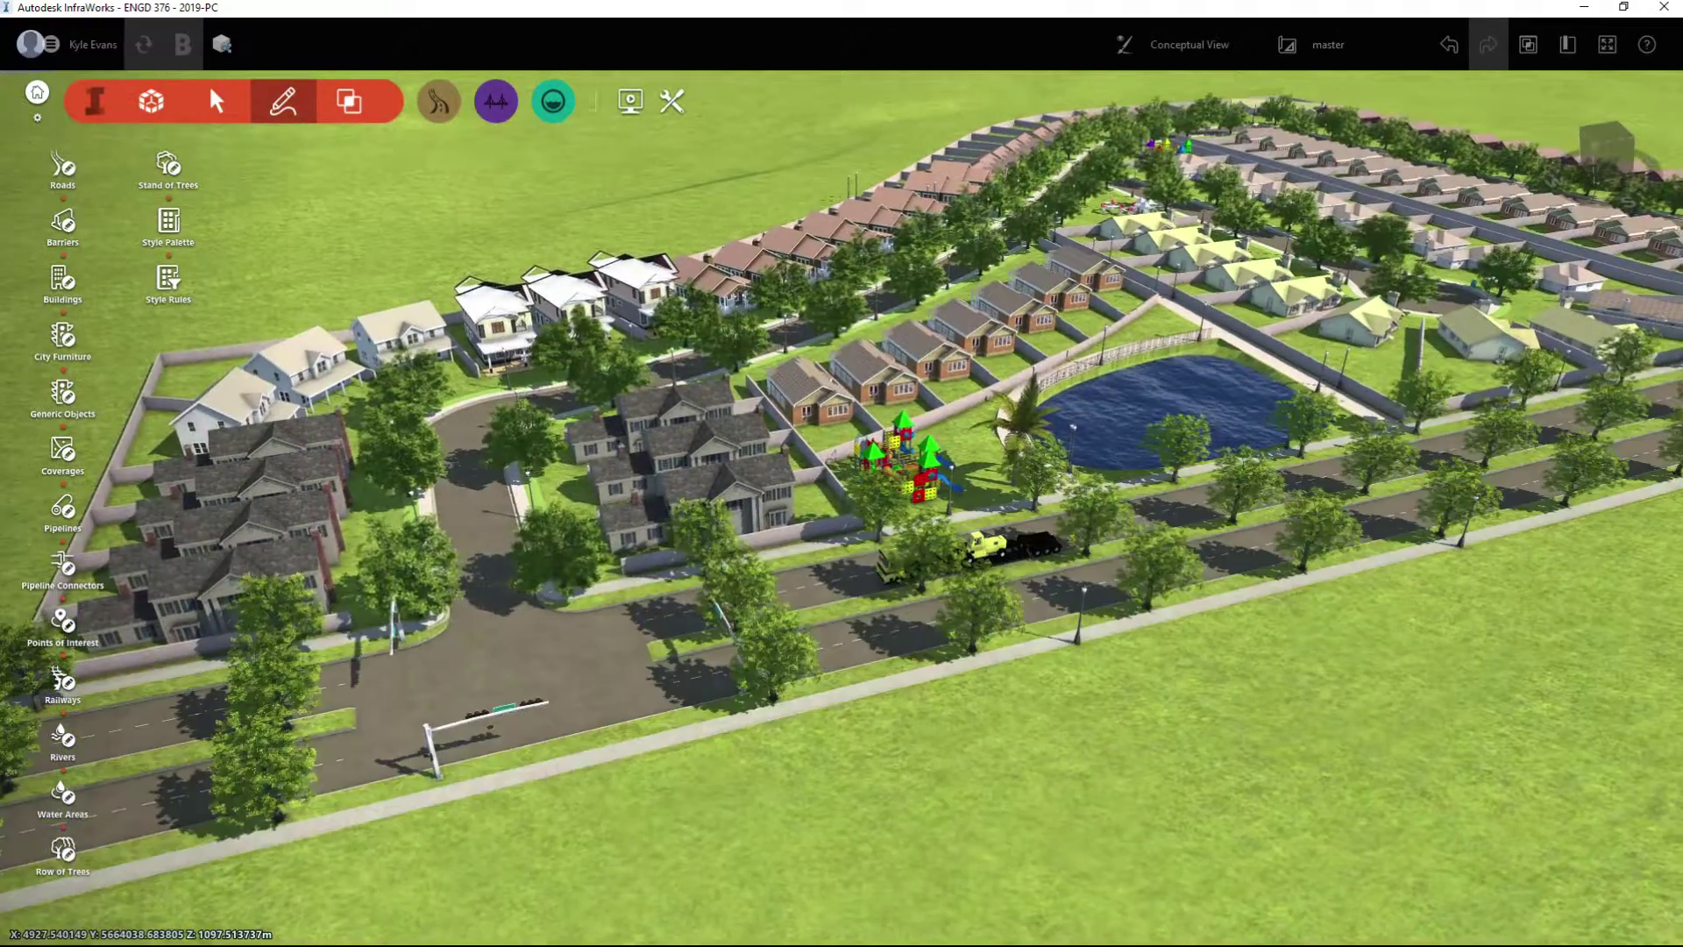
left_click(154, 104)
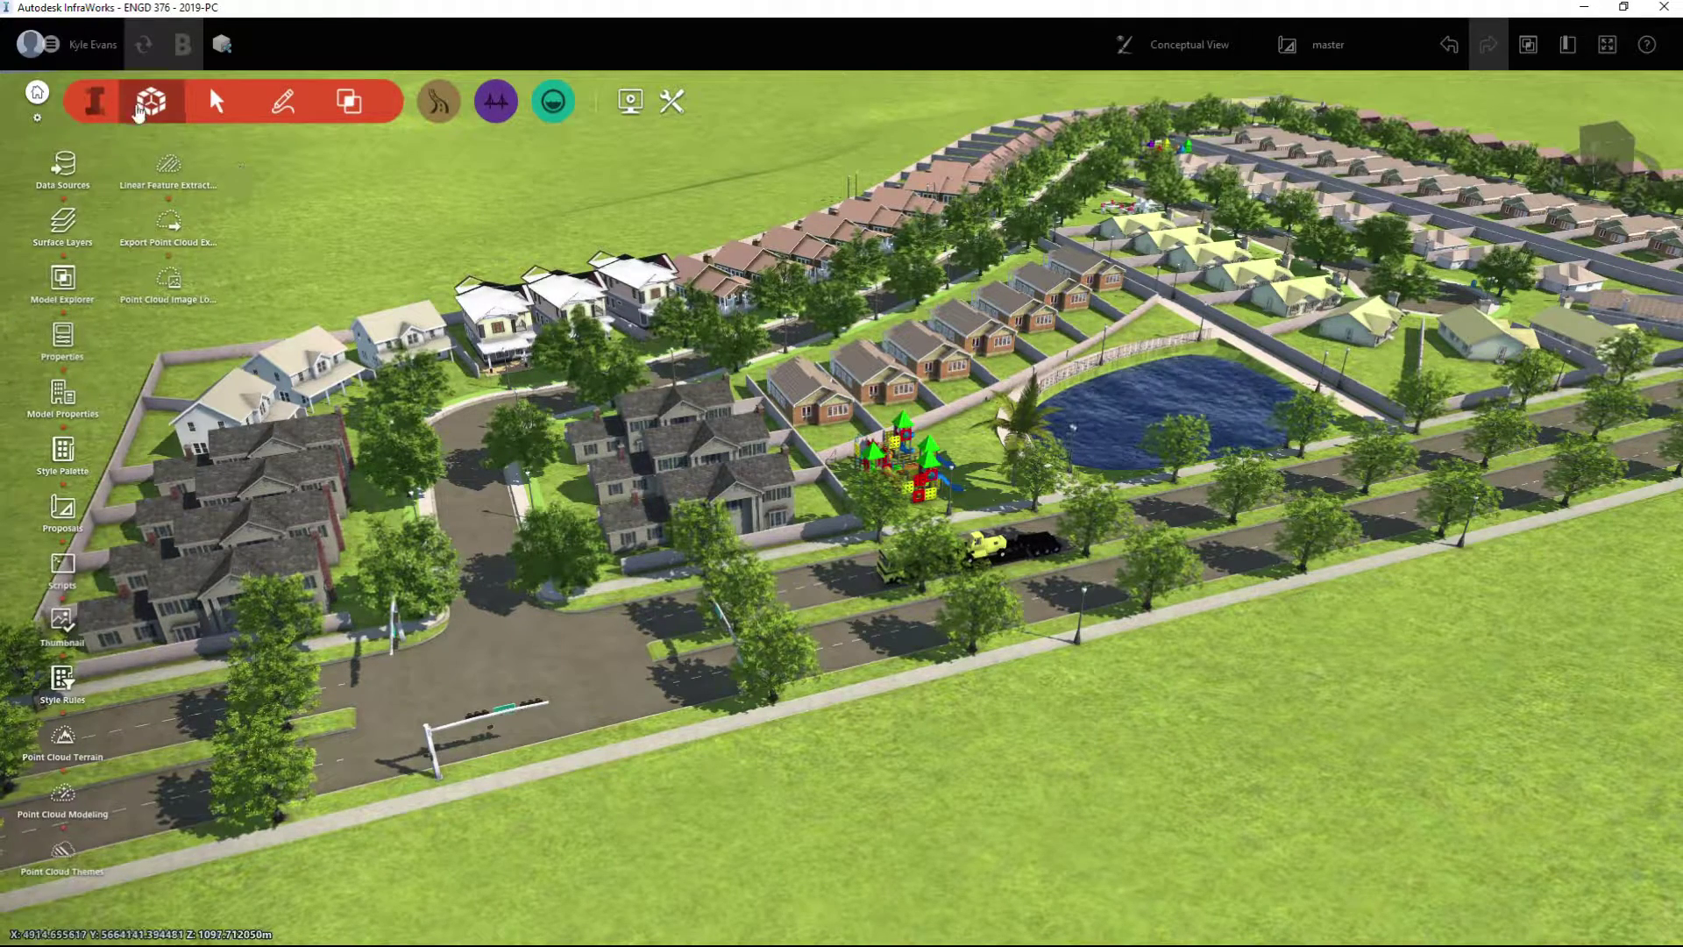
left_click(63, 165)
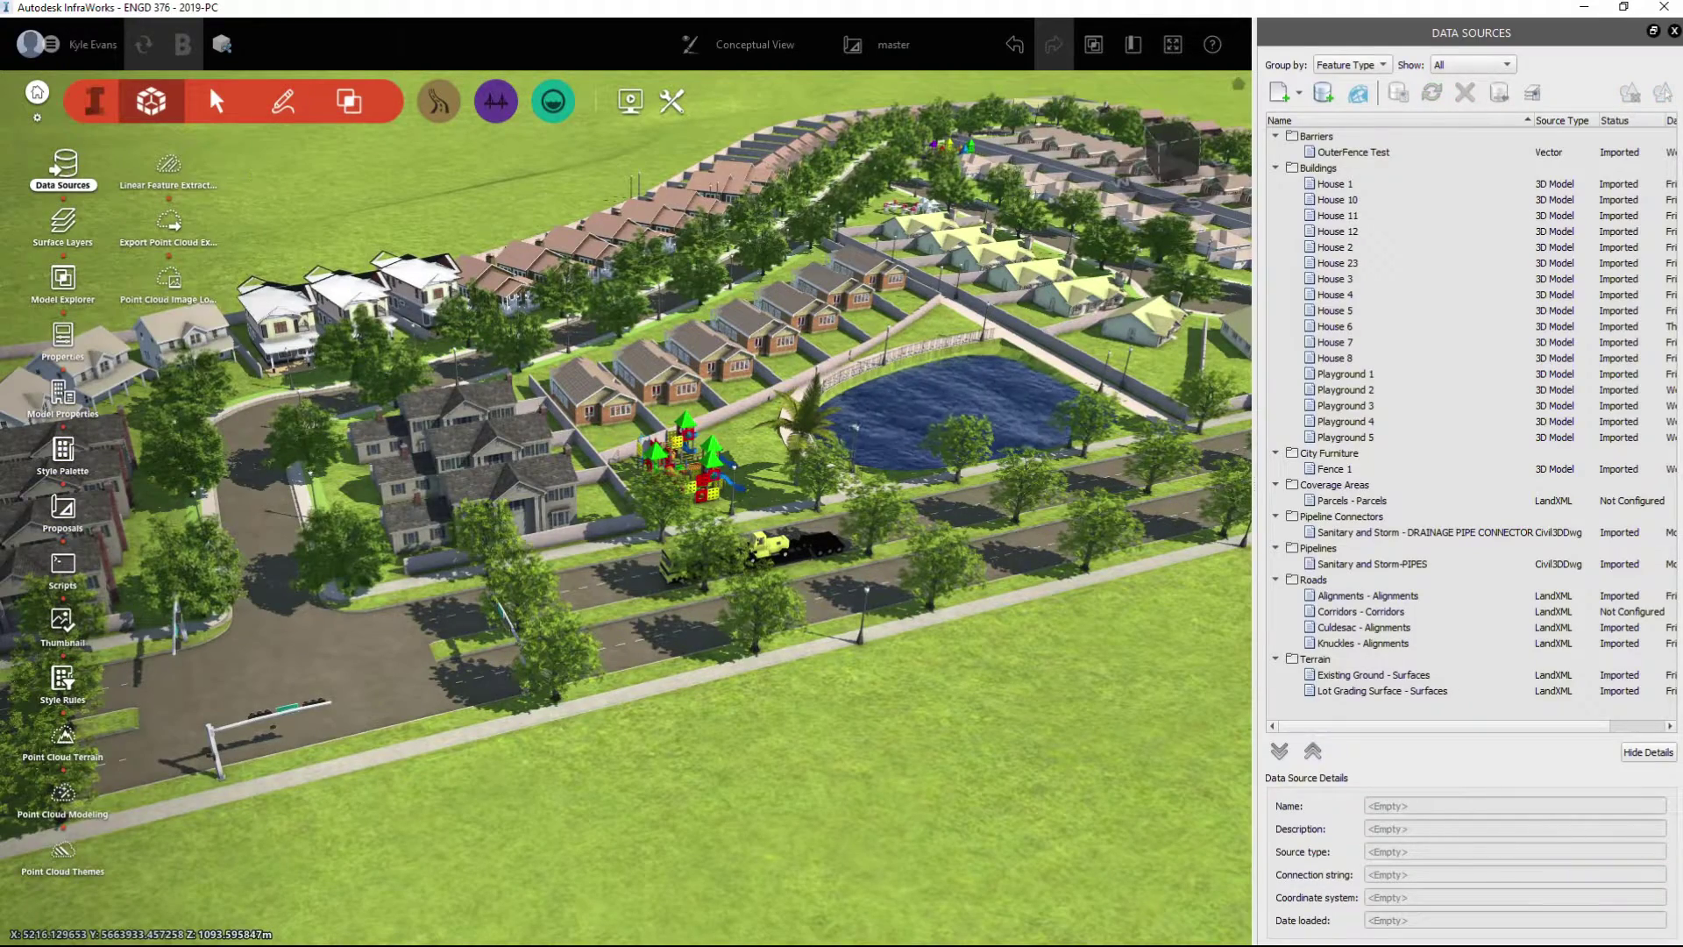
left_click(1299, 96)
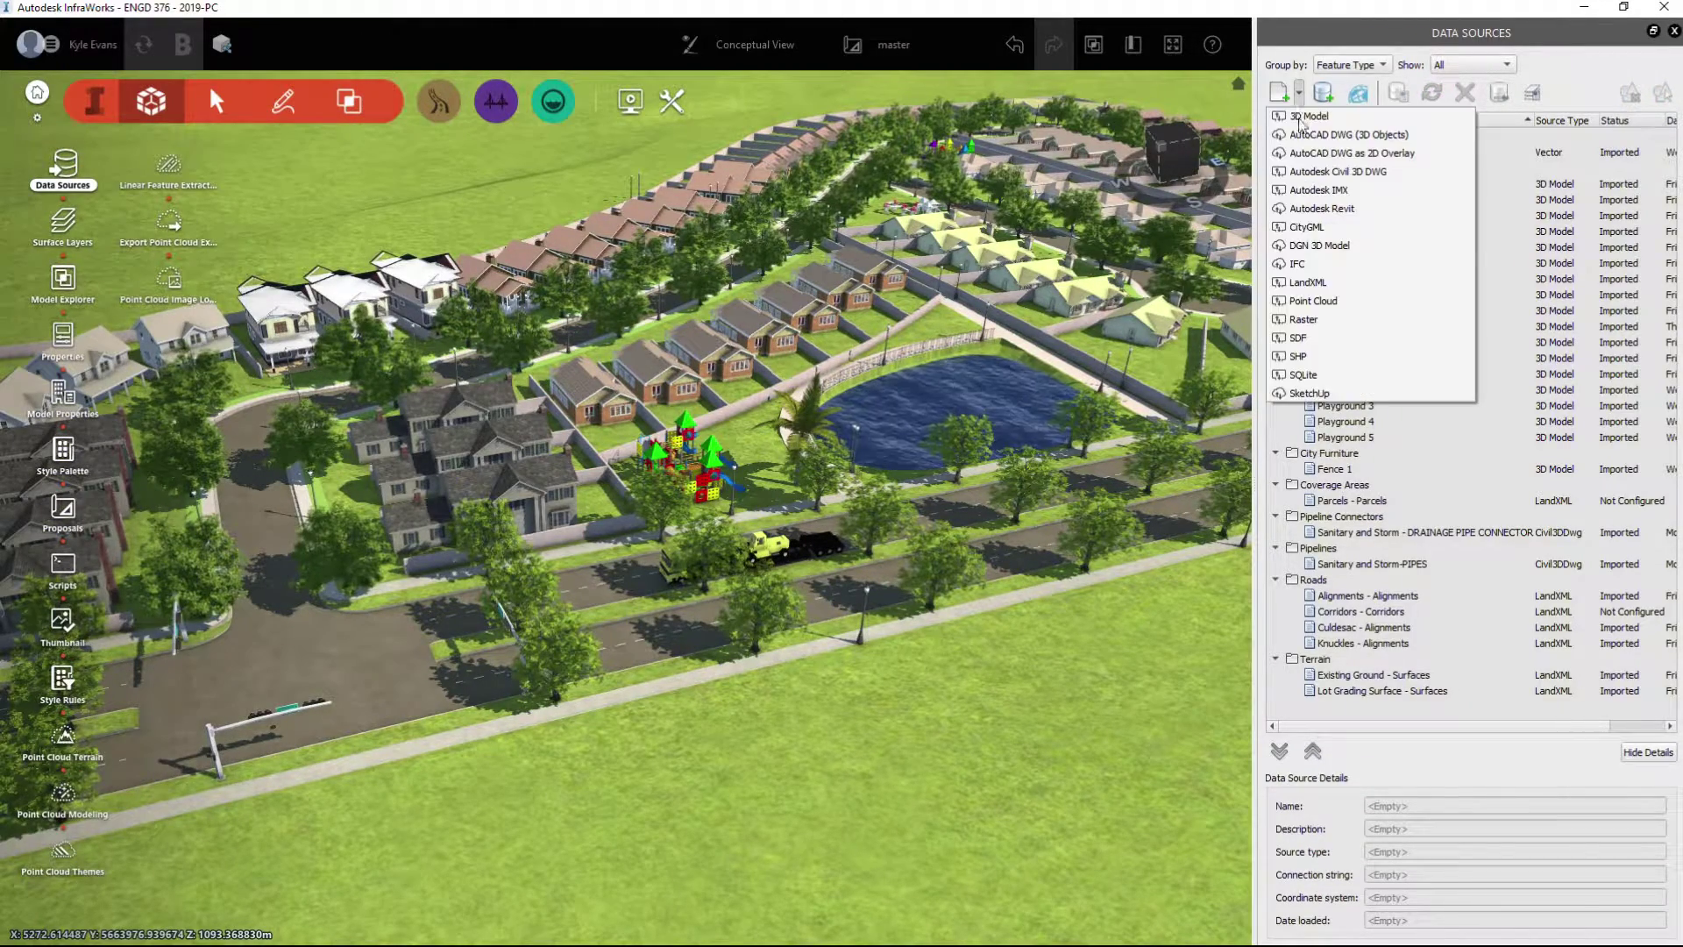
left_click(1335, 398)
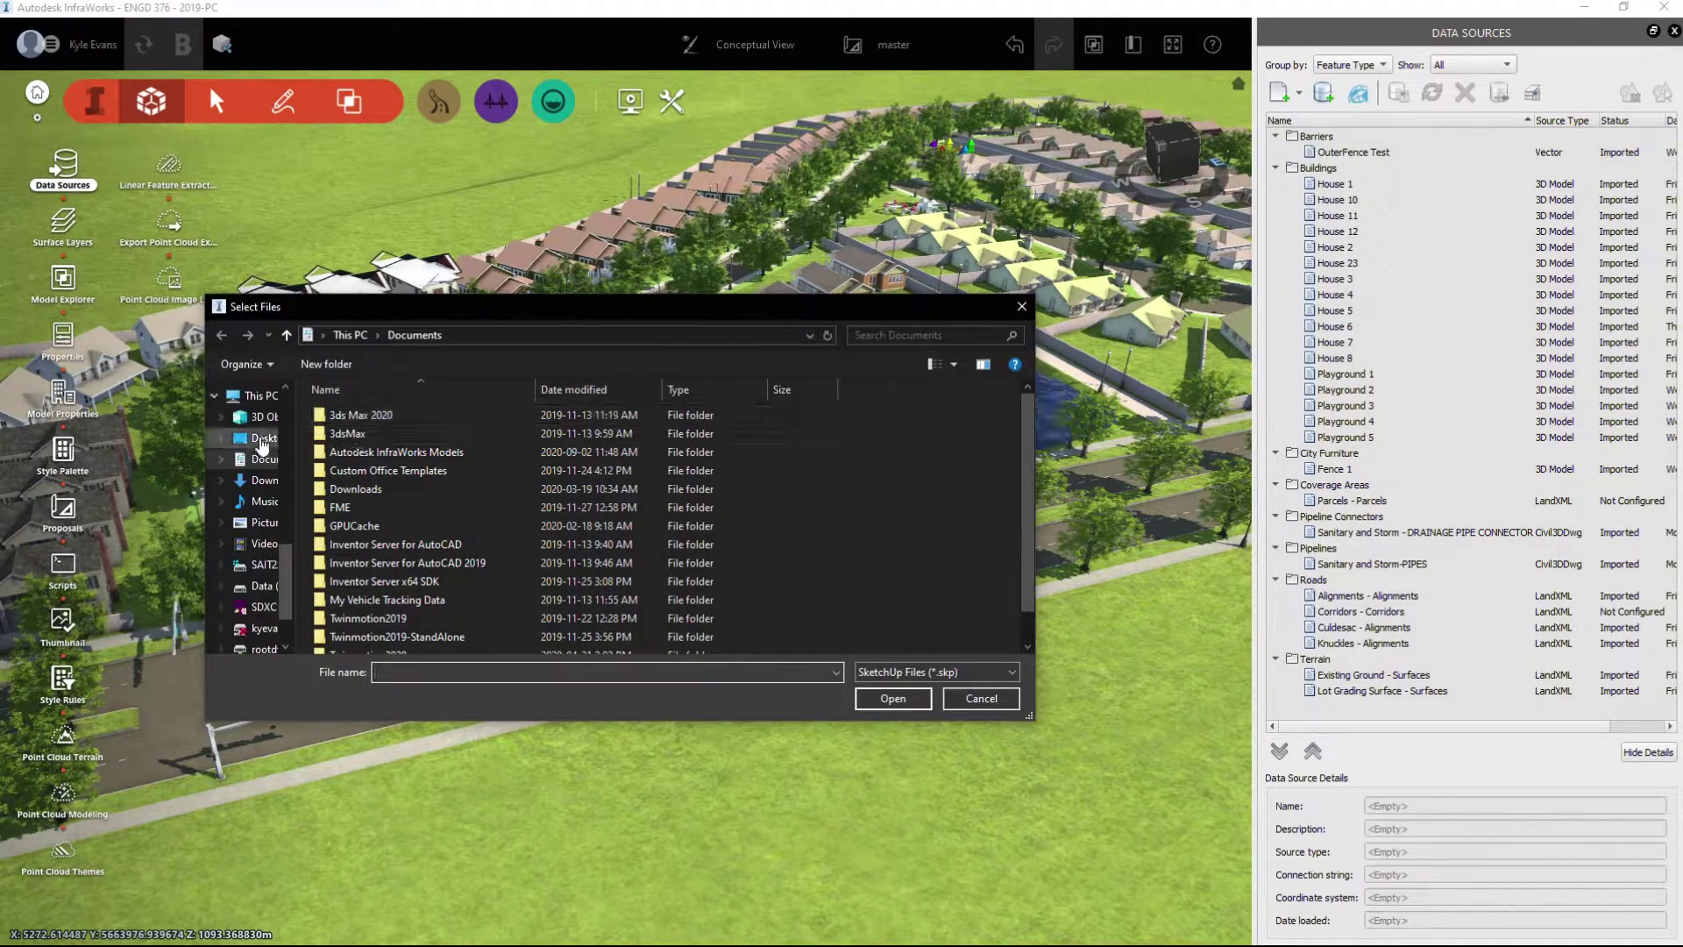
left_click(261, 442)
double_click(364, 539)
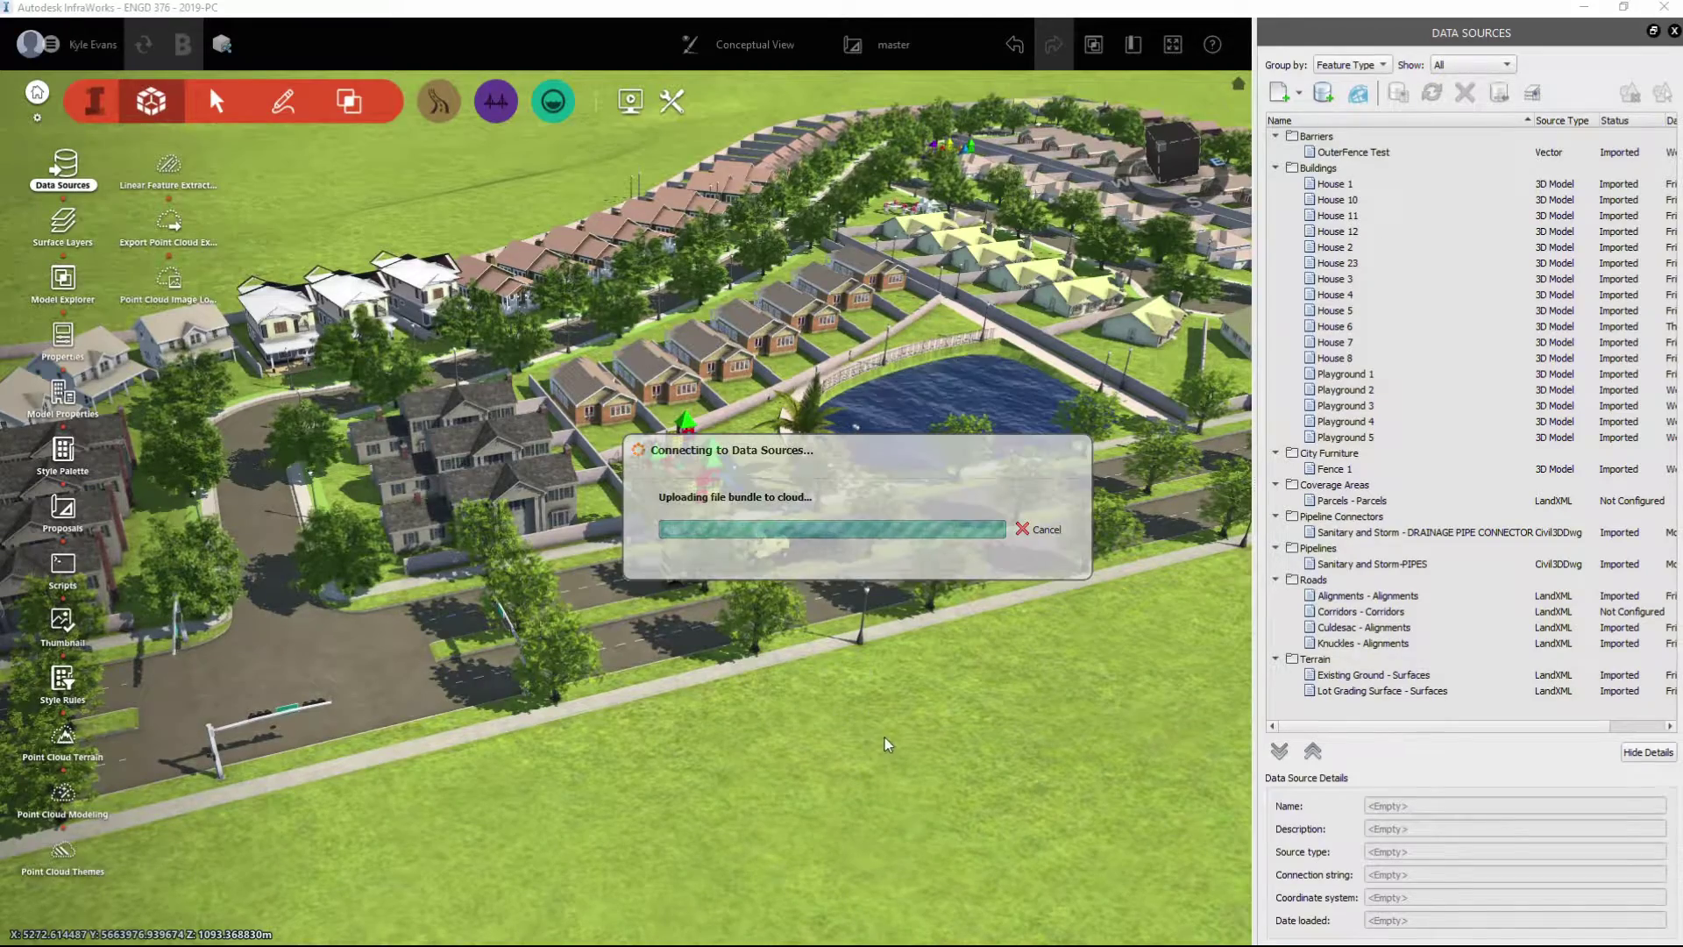
Examine the pond surroundings and the interior of the yellow-roofed house near the cul-de-sac
left_click_drag(917, 791, 640, 531)
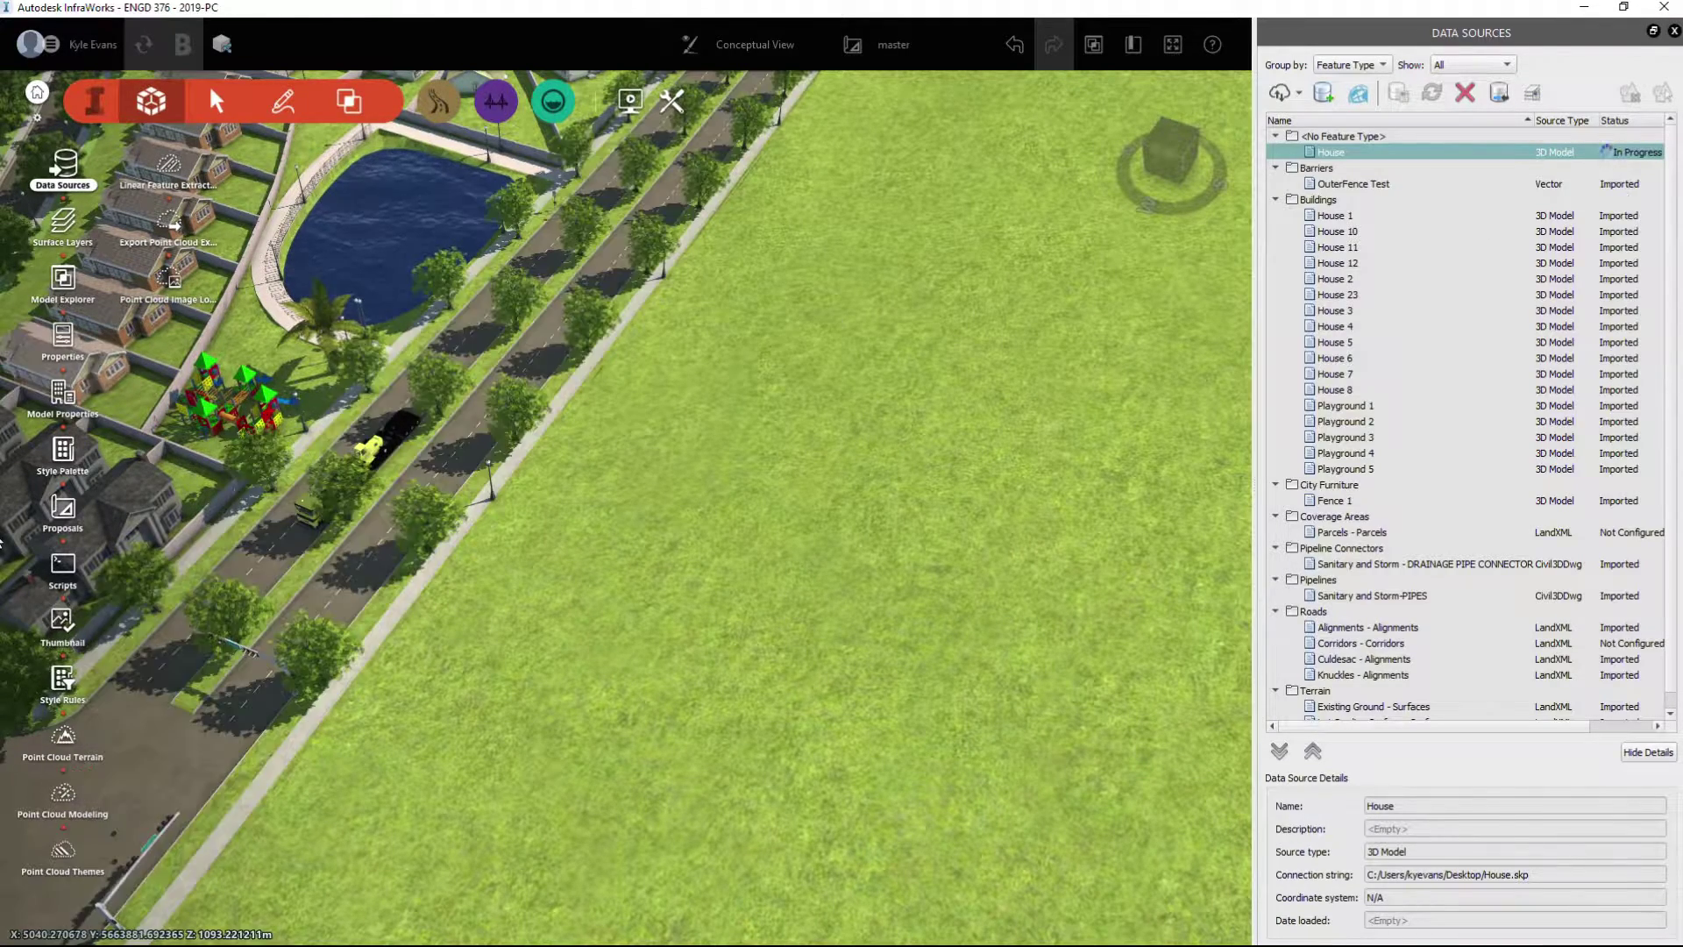
left_click_drag(530, 515, 467, 529)
middle_click_drag(754, 402, 859, 586)
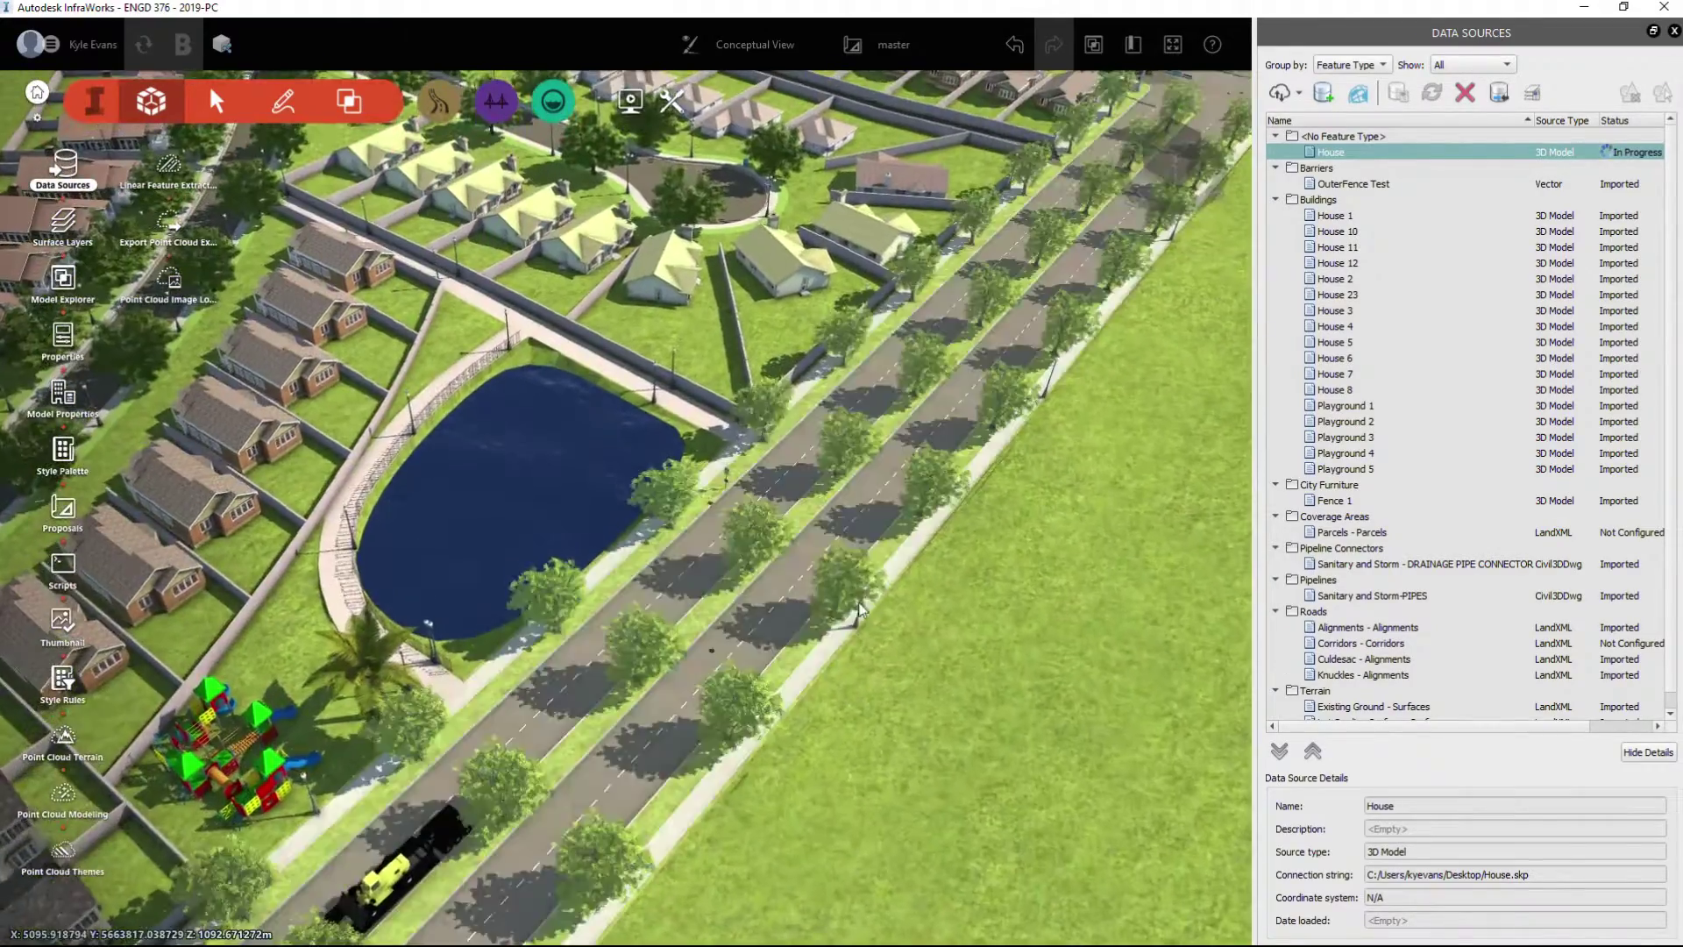
scroll(633, 296, "up", 10)
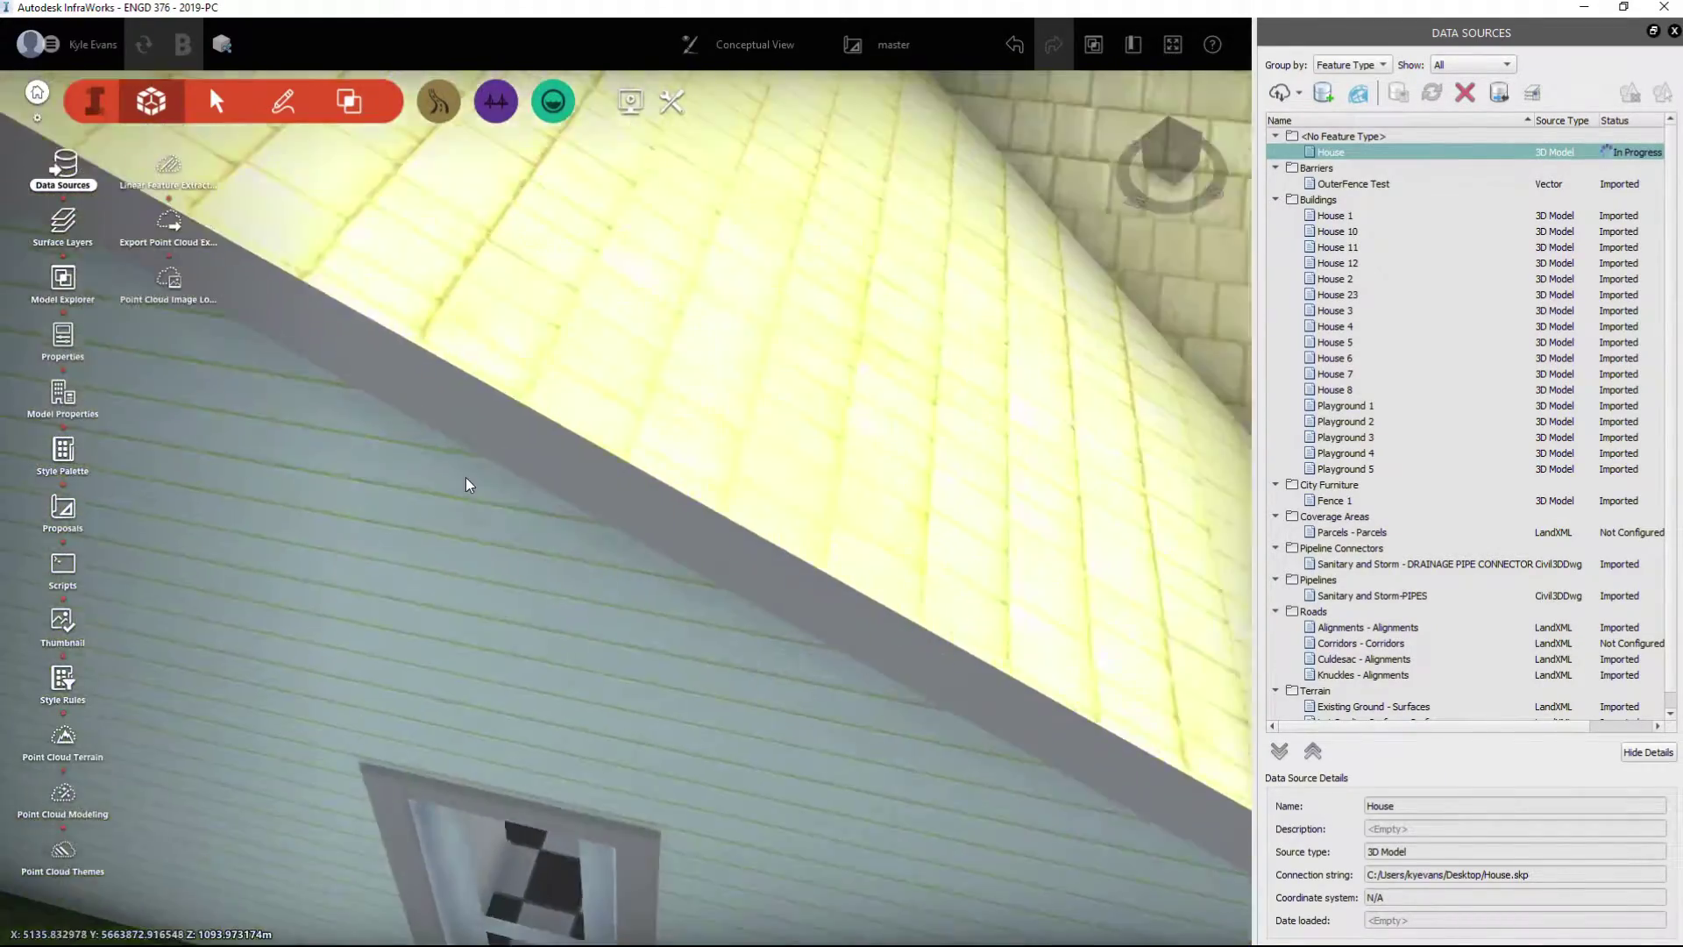
scroll(468, 474, "up", 6)
scroll(488, 524, "down", 3)
middle_click_drag(570, 551, 275, 745)
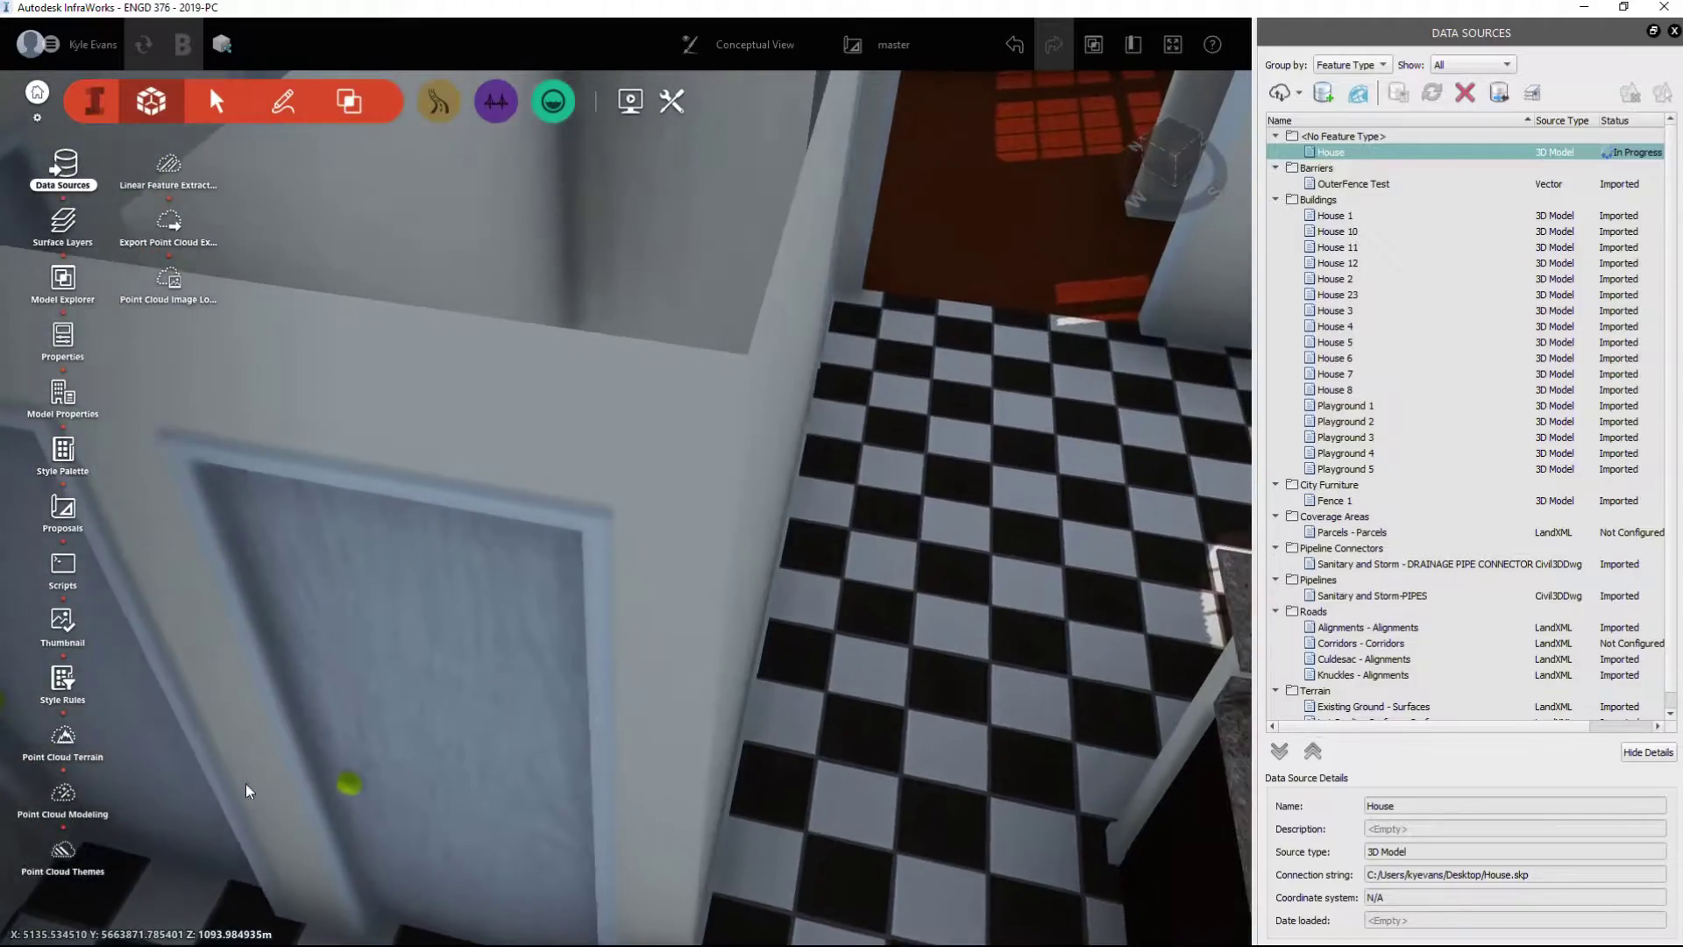
middle_click_drag(841, 391, 261, 672)
middle_click_drag(1067, 619, 410, 868)
middle_click_drag(947, 281, 53, 377)
scroll(824, 432, "down", 4)
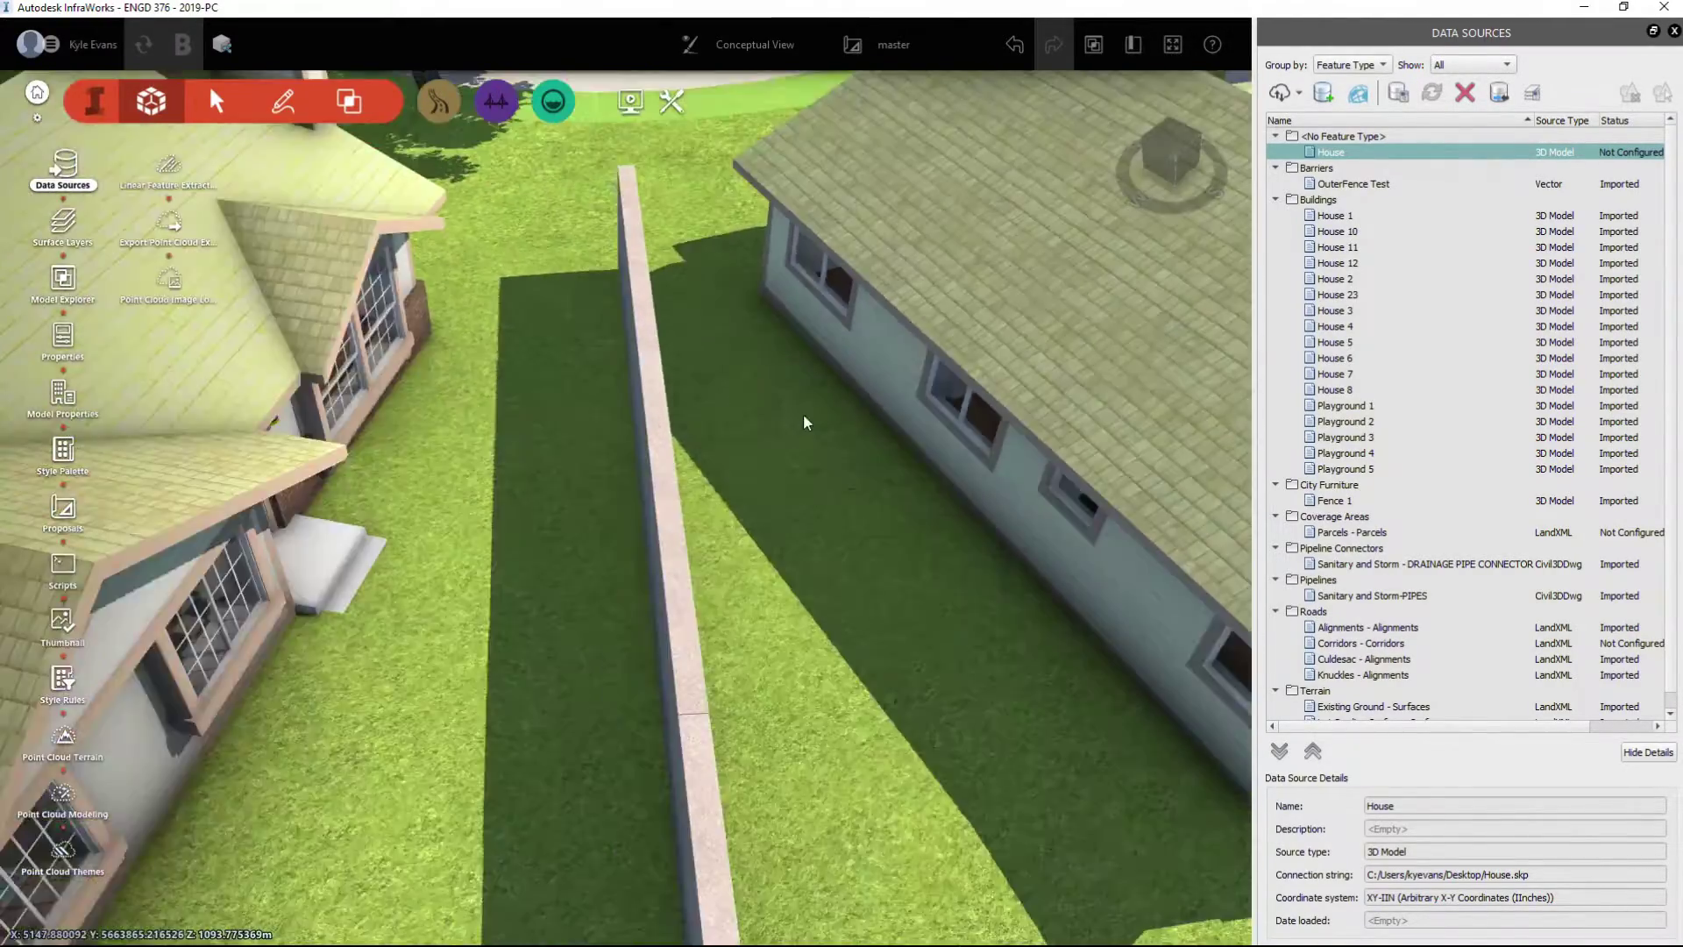
Look over the fenced yards and the grass beside the neighbouring houses up close
scroll(770, 489, "down", 7)
middle_click_drag(561, 684, 964, 228)
middle_click_drag(667, 754, 1043, 6)
middle_click_drag(1131, 455, 469, 386)
scroll(470, 386, "up", 10)
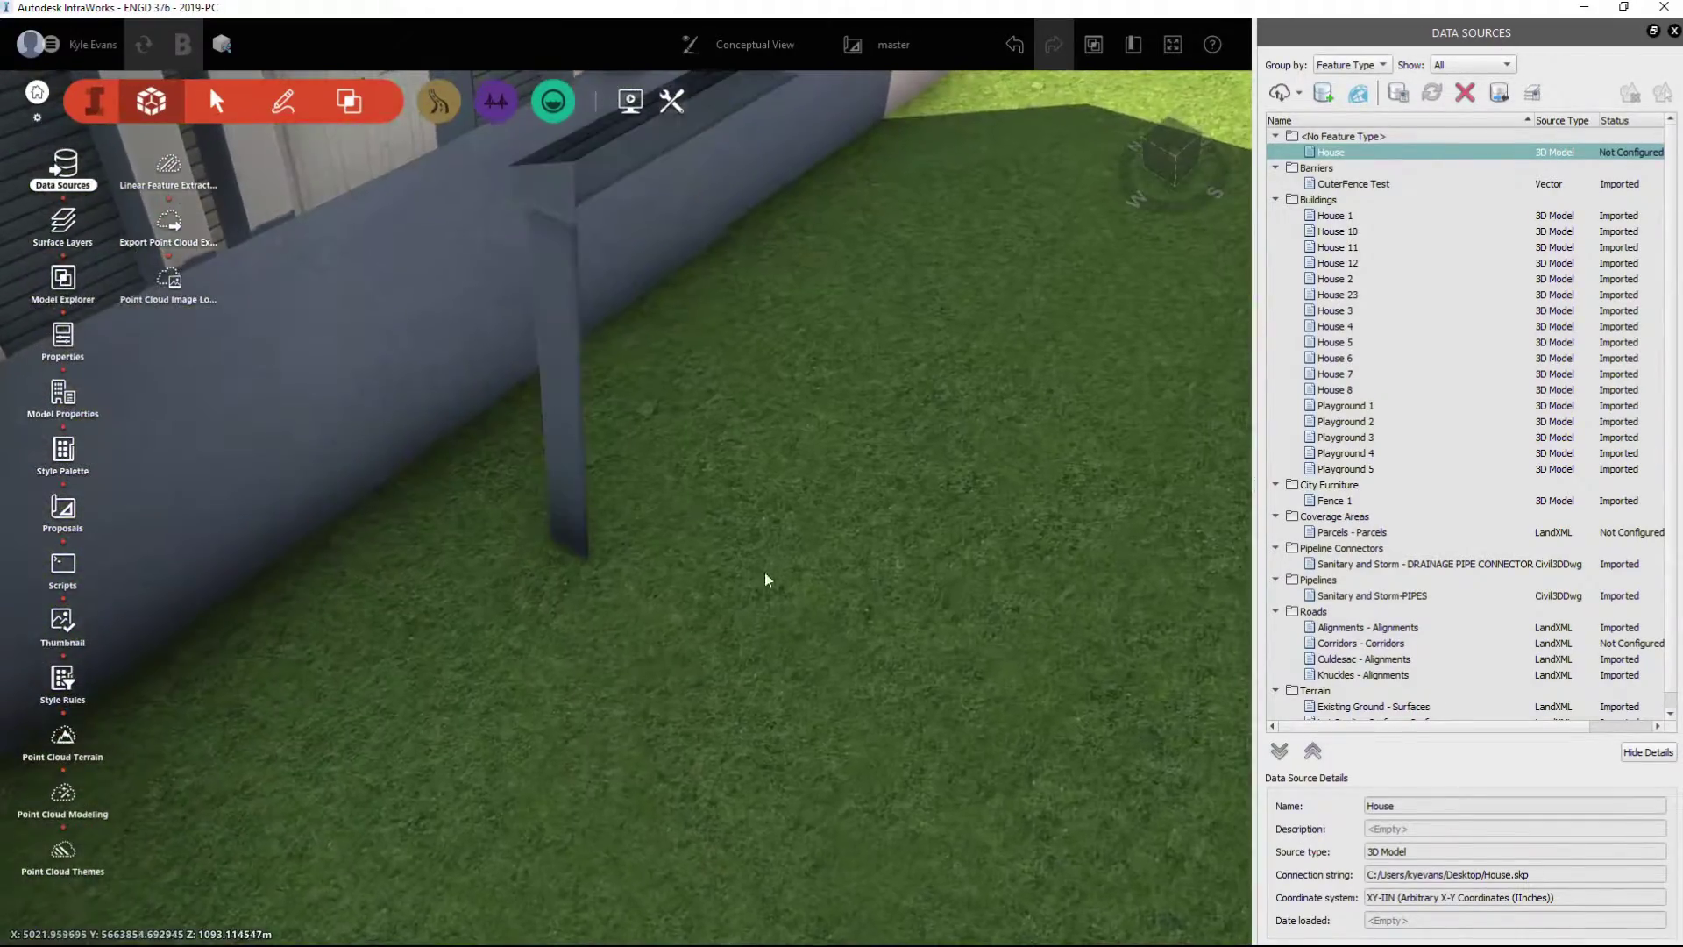
left_click_drag(765, 572, 190, 44)
left_click(864, 882)
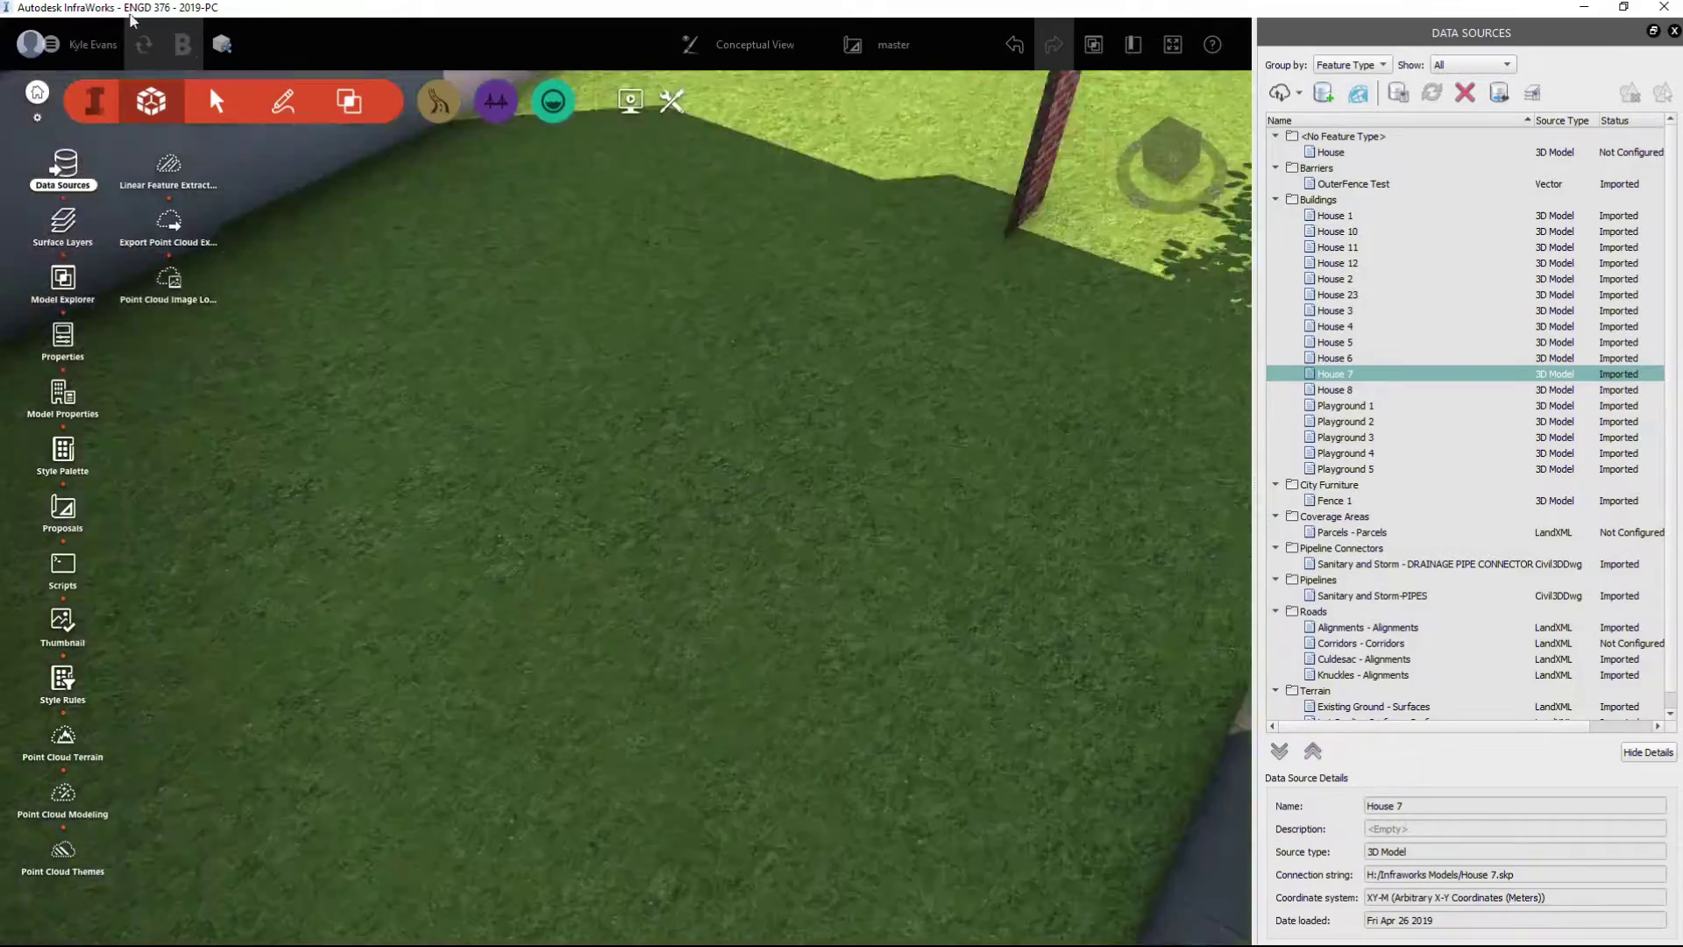
Open the configuration of the unconfigured House data source and set its type to Buildings
scroll(617, 477, "down", 10)
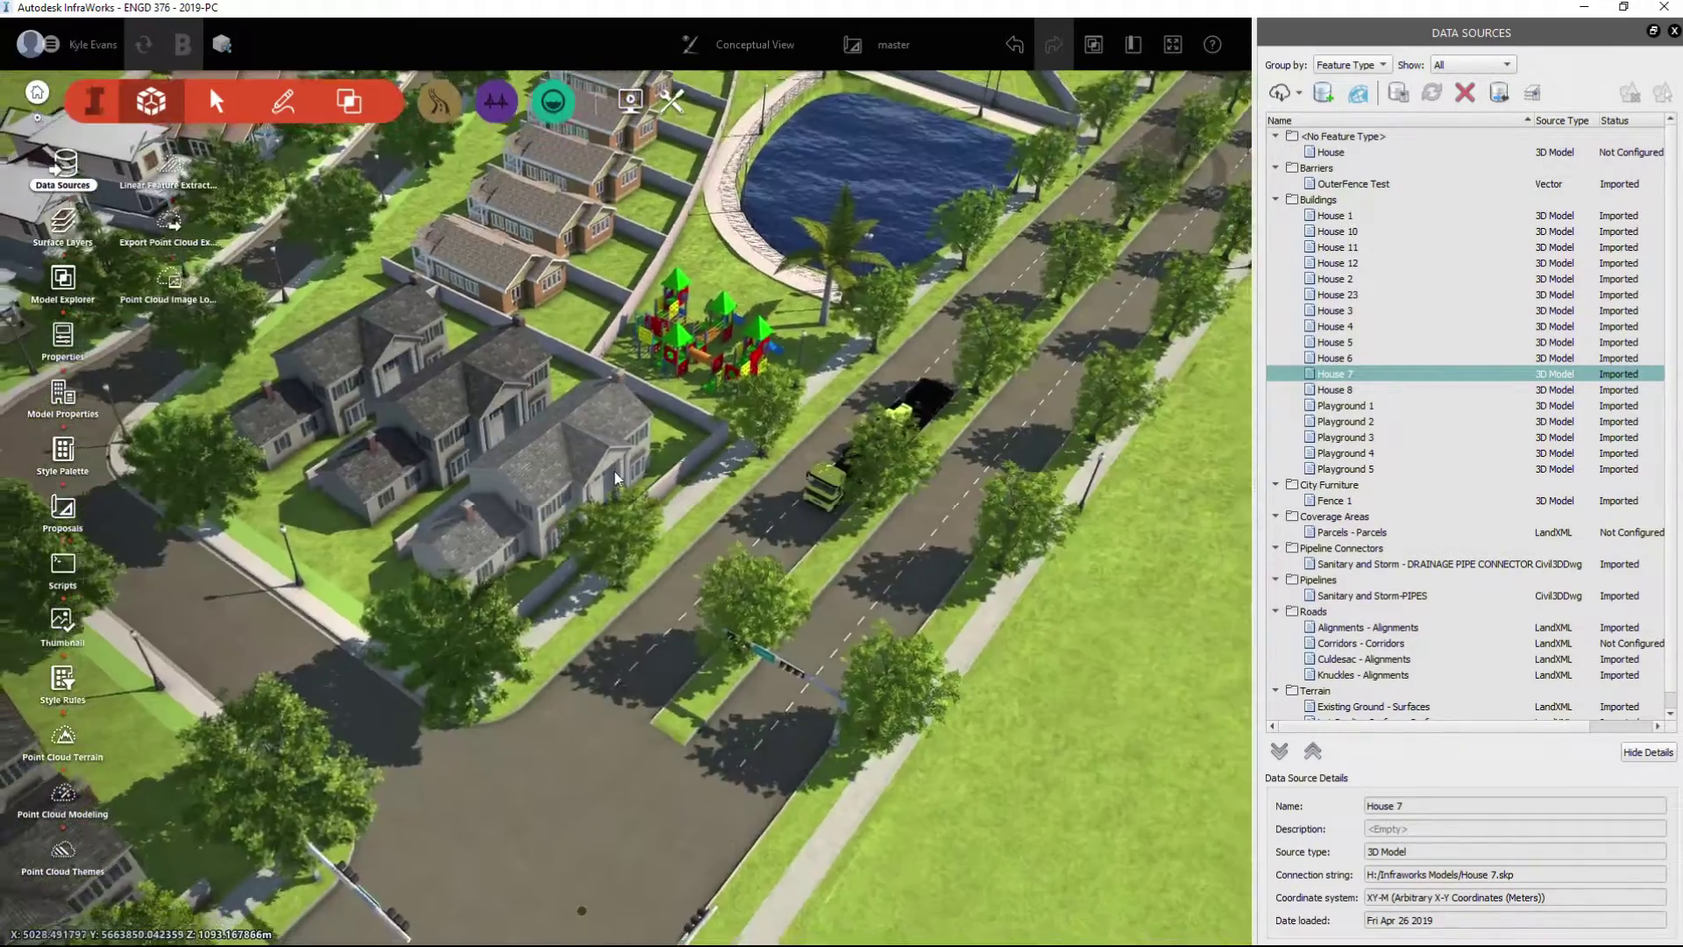
scroll(617, 479, "down", 4)
middle_click_drag(856, 488, 488, 531)
left_click_drag(487, 531, 536, 456)
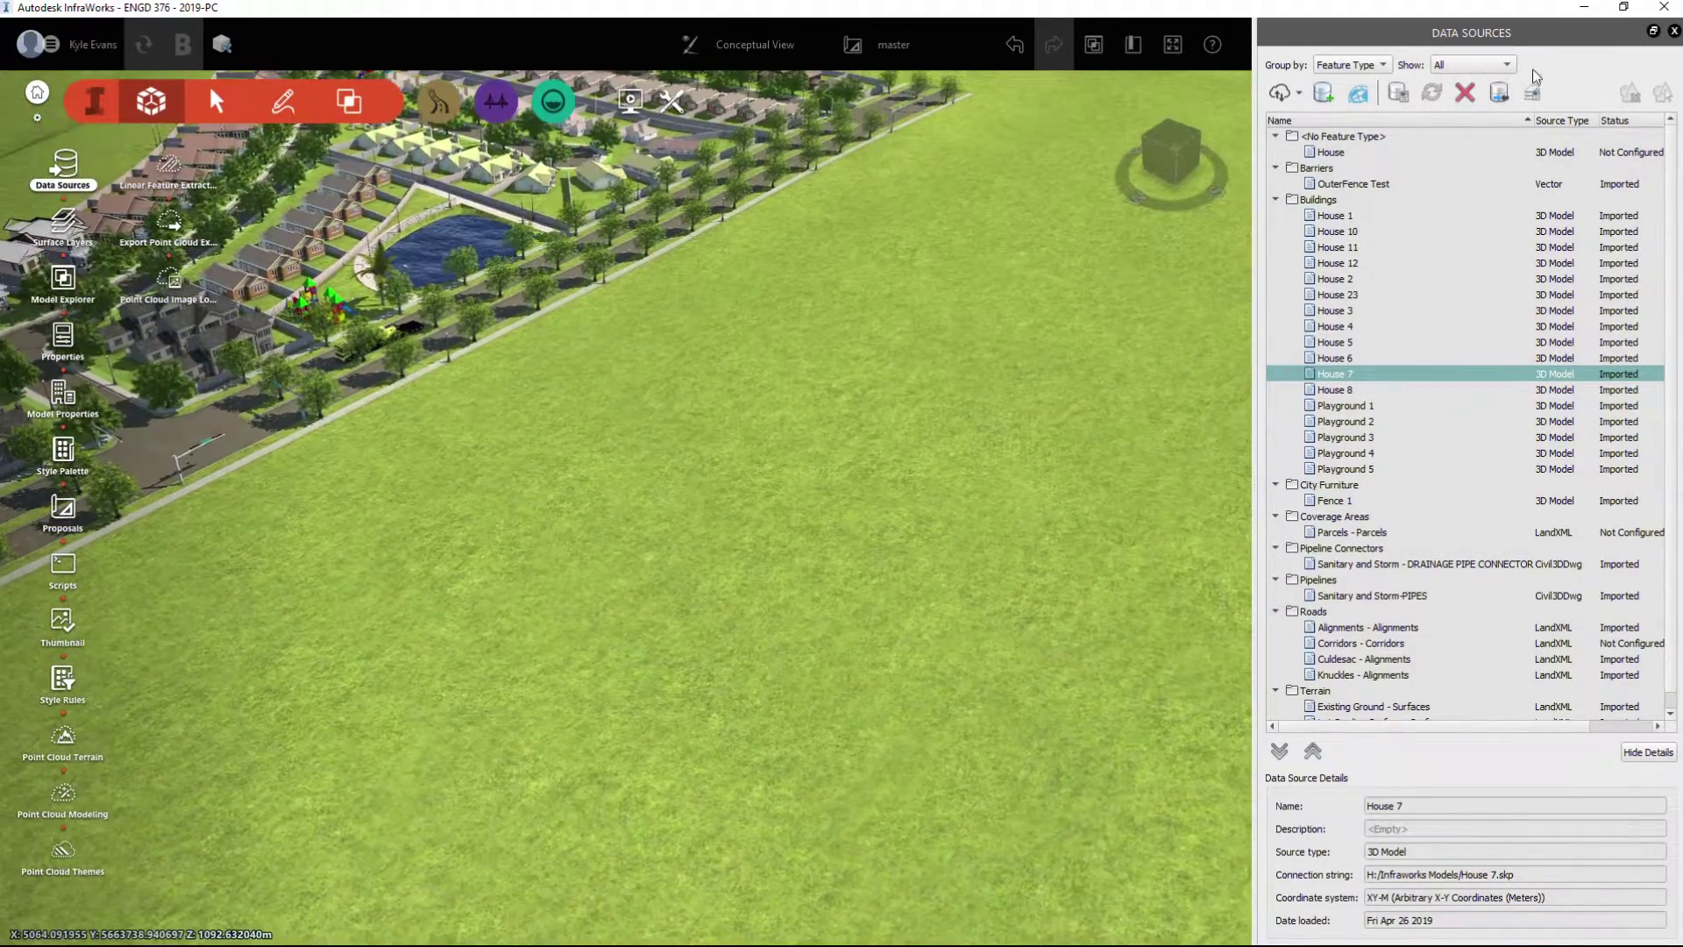
right_click(1569, 156)
left_click(1578, 167)
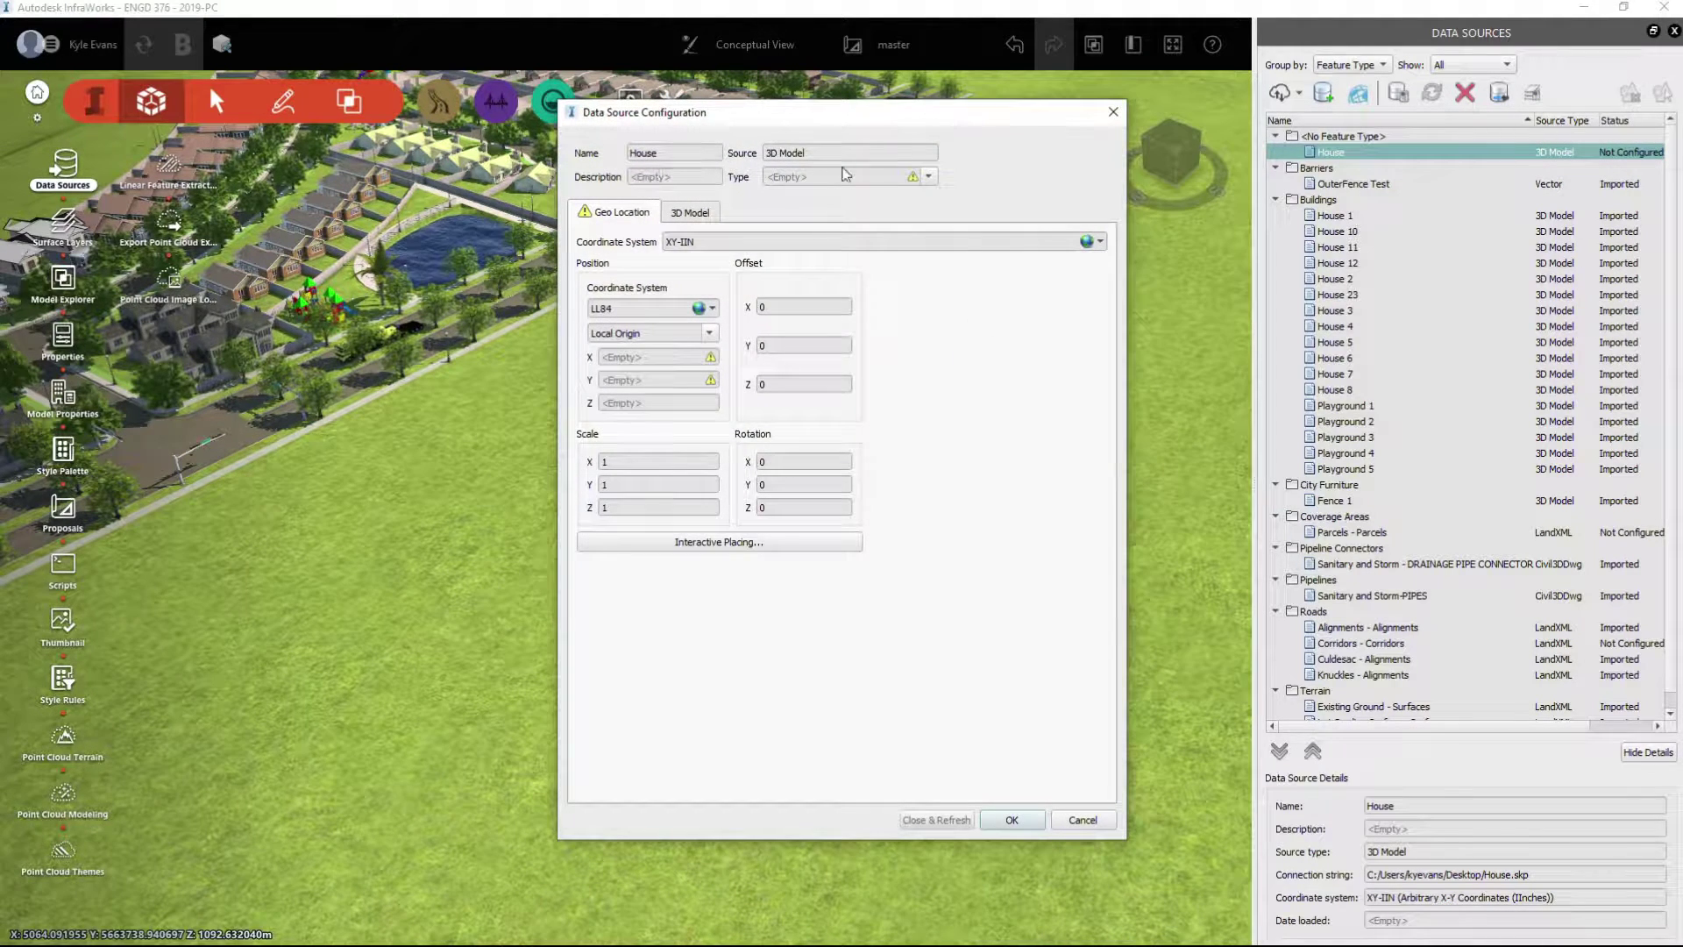
left_click(929, 177)
left_click(863, 203)
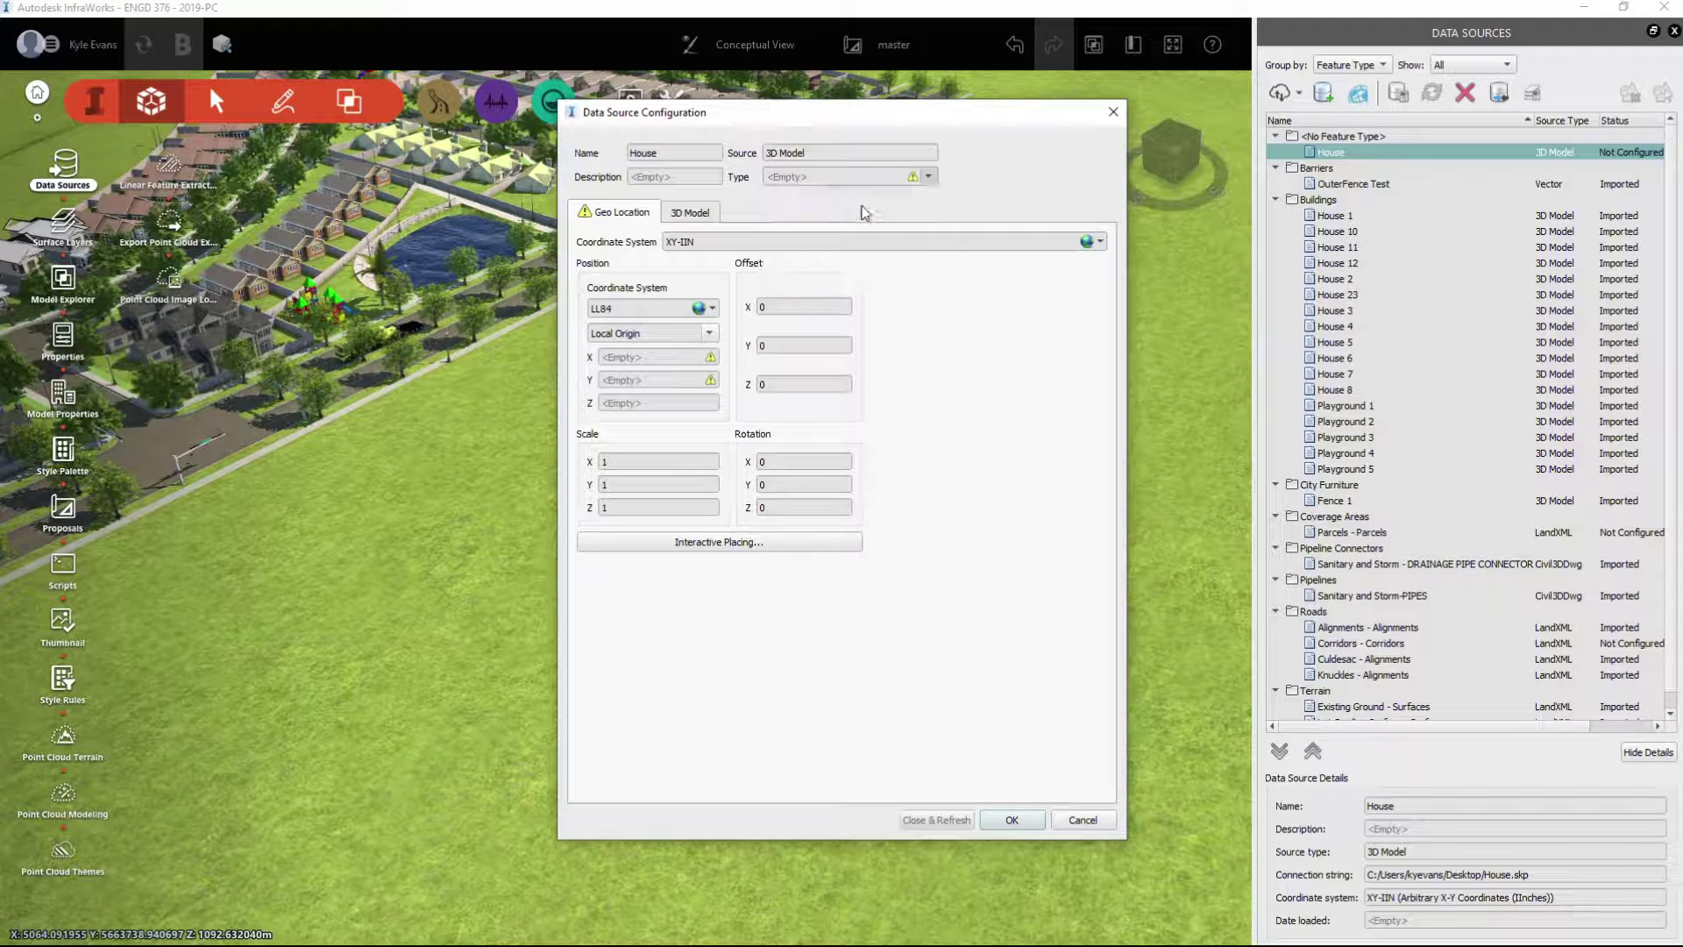
Set the house's position coordinate system to CANA83-3TM114 and its insertion origin to Lower Left Front
left_click(713, 309)
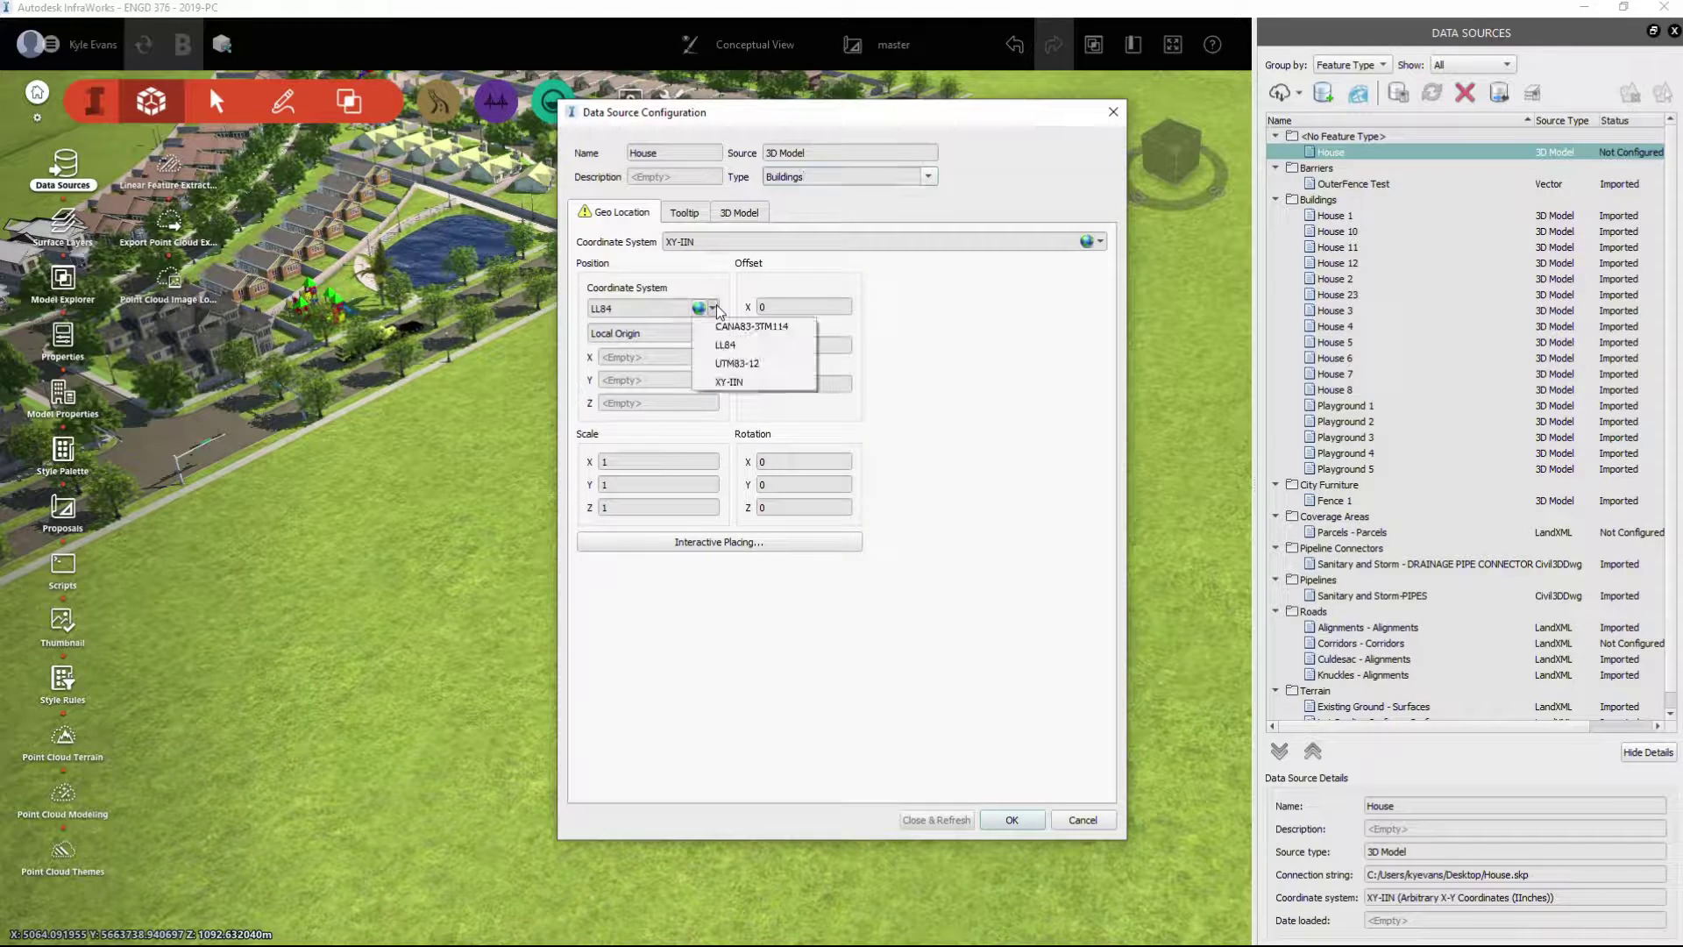
left_click(715, 307)
left_click(714, 309)
left_click(745, 356)
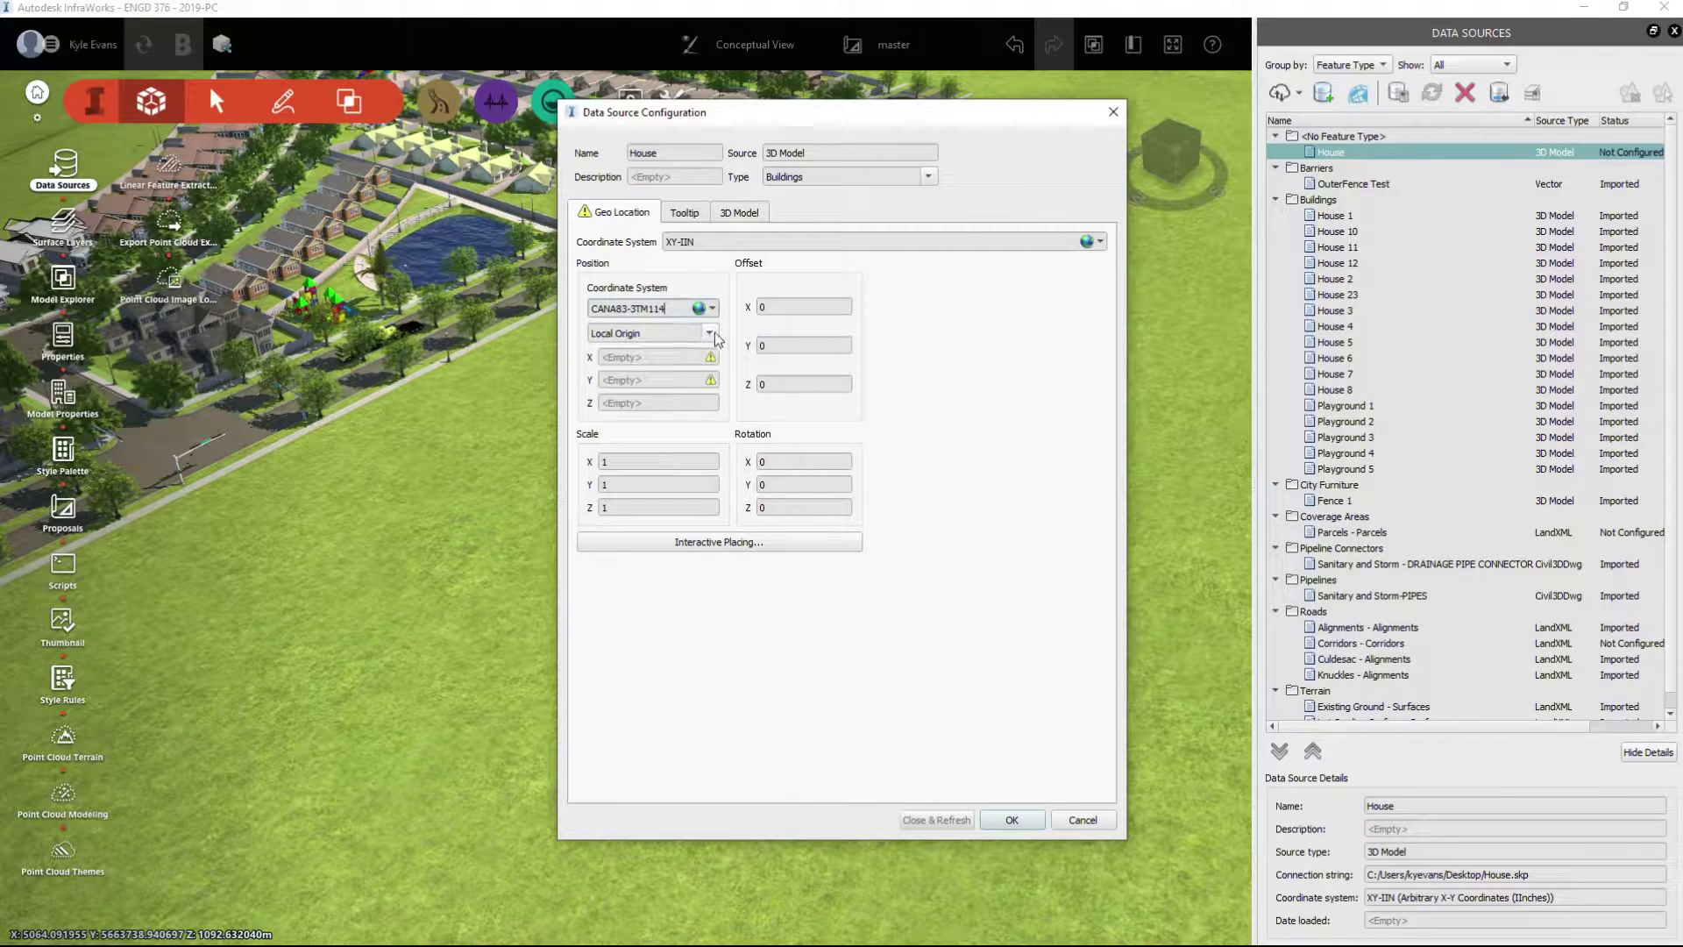
left_click(712, 334)
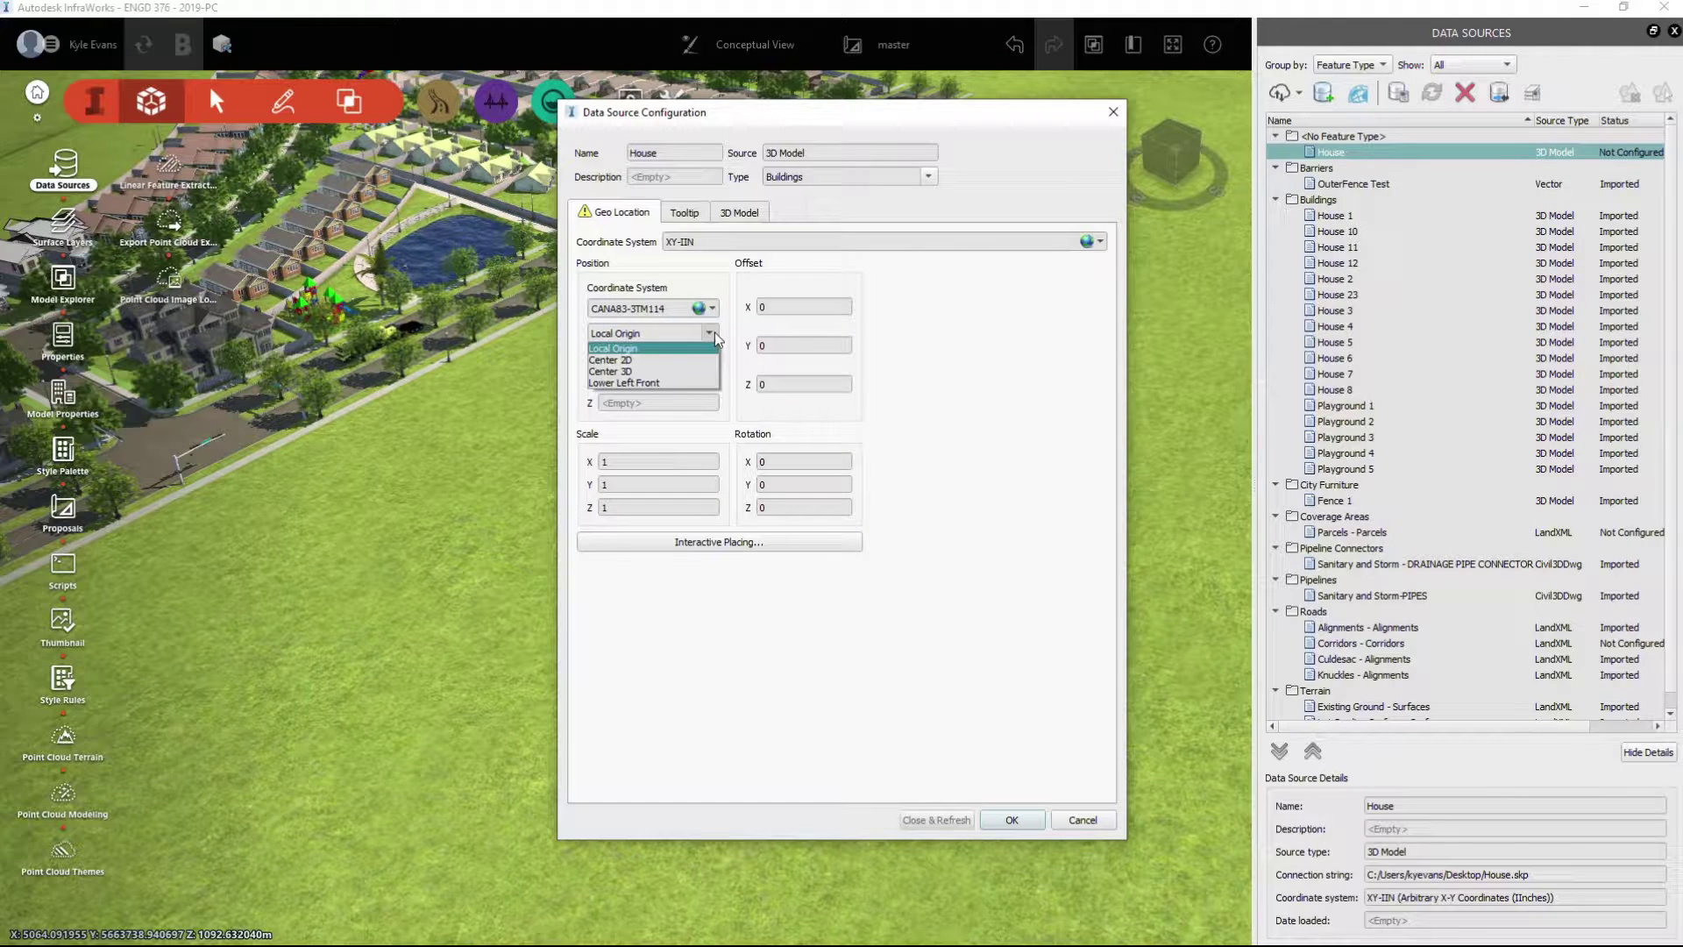
left_click(652, 383)
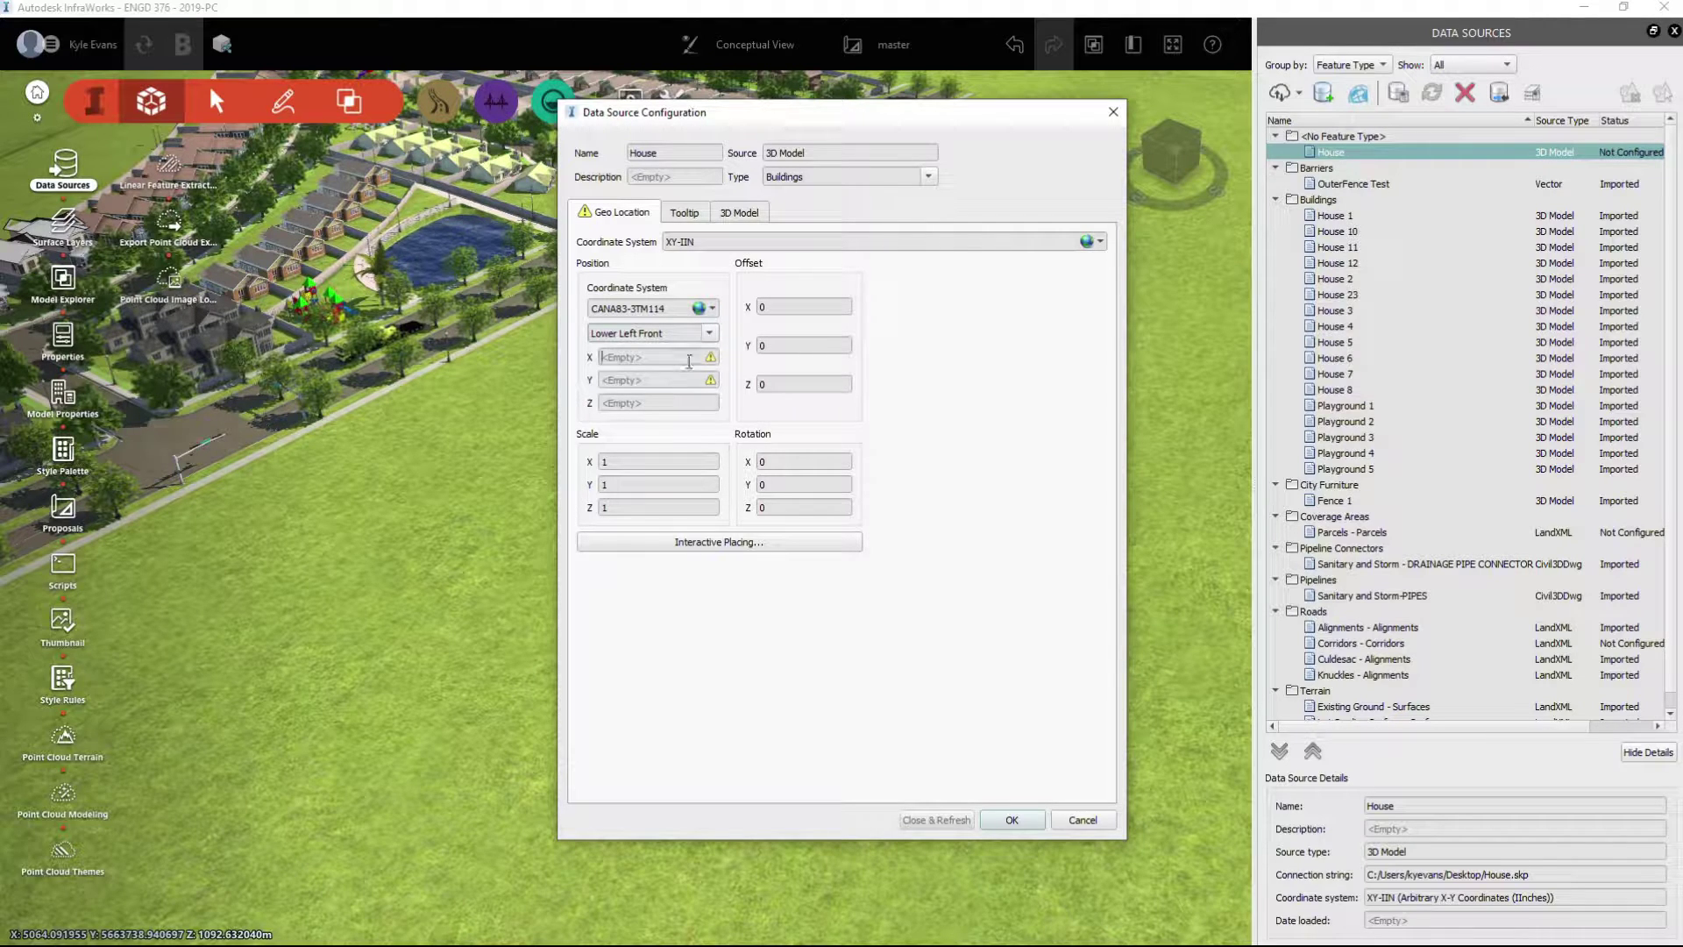
Place the house interactively on the open grass field beside the divided road, at about X 5007, Y 5663777
left_click(712, 334)
left_click(712, 334)
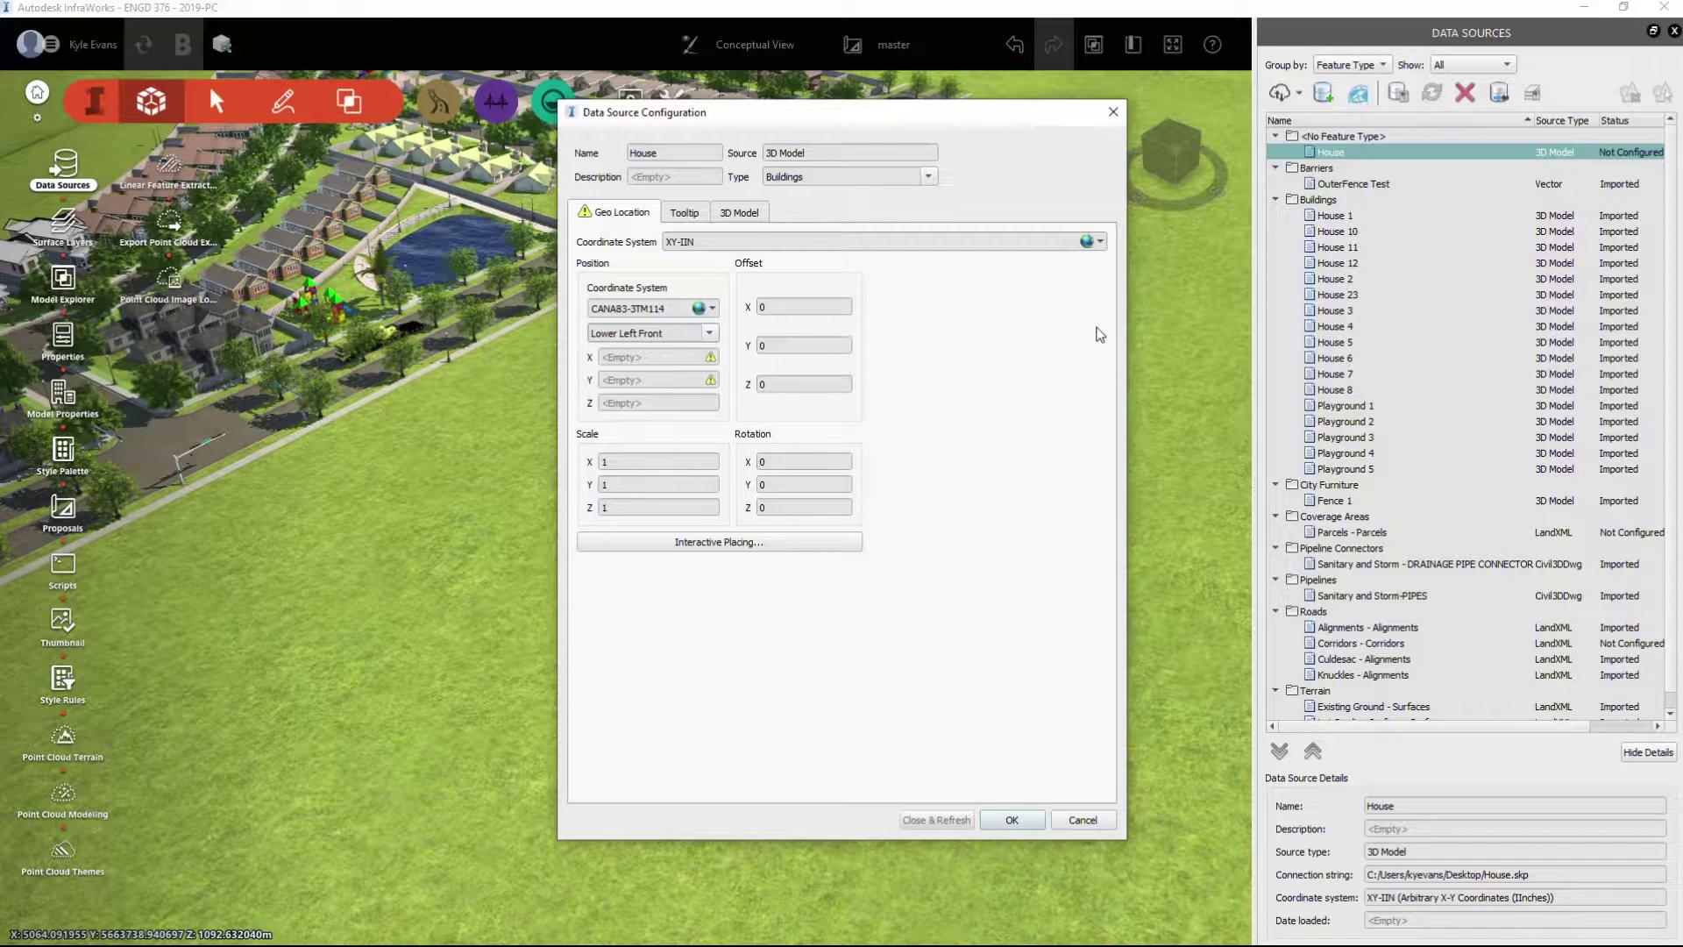
left_click(707, 544)
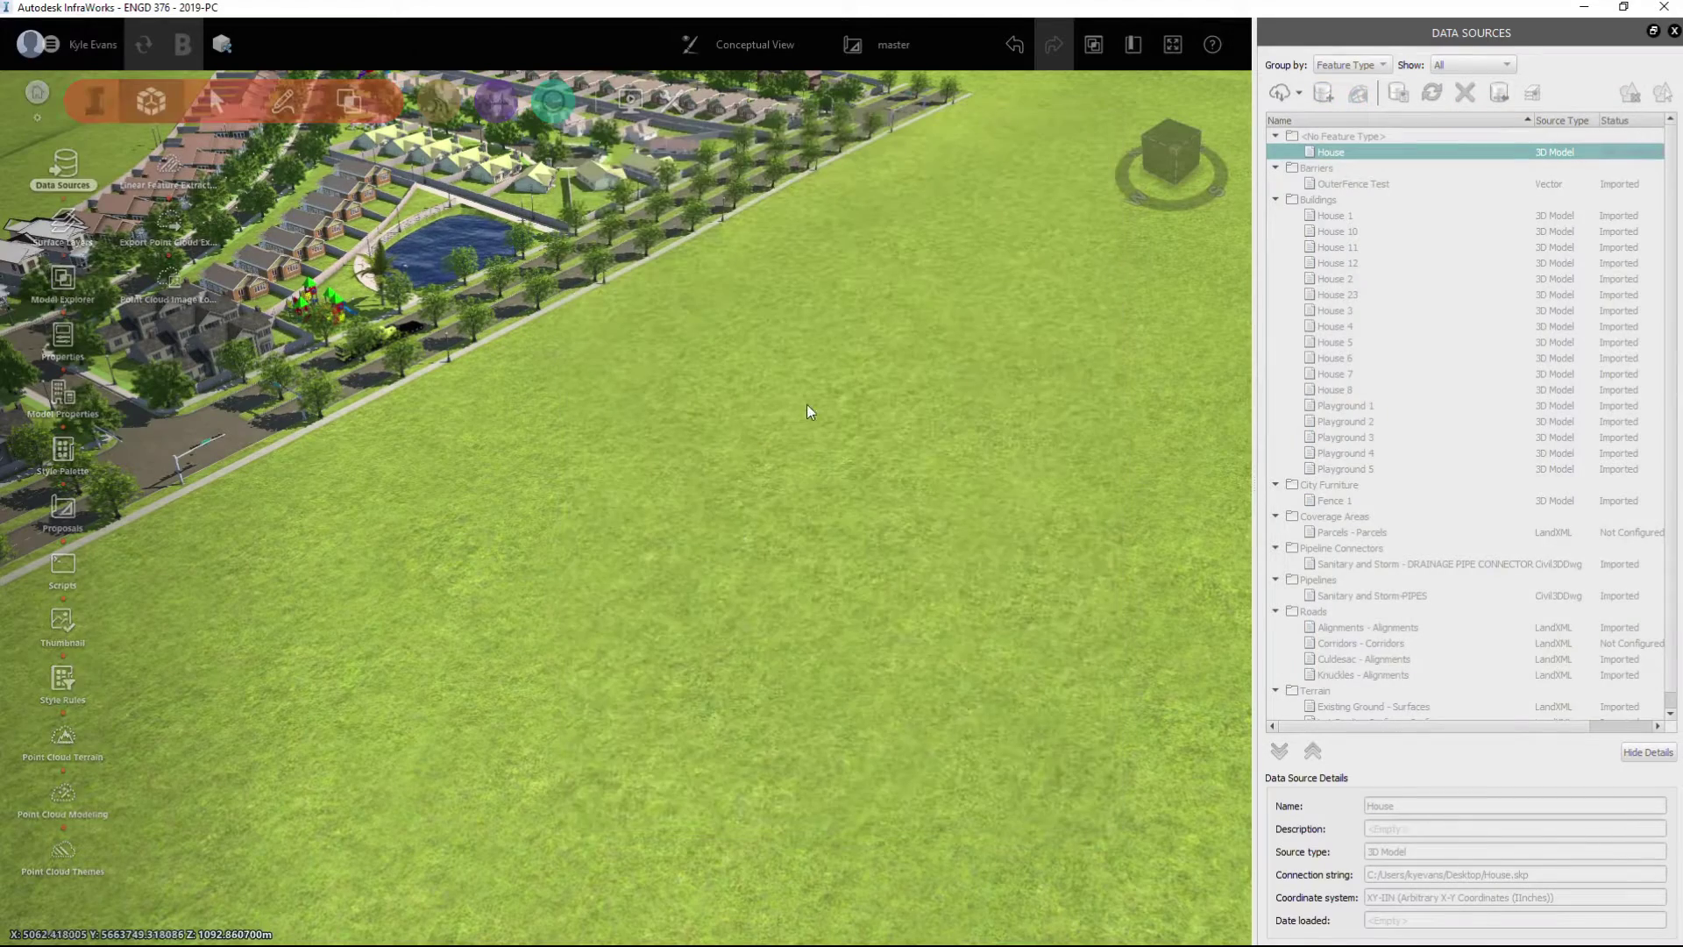
left_click(715, 455)
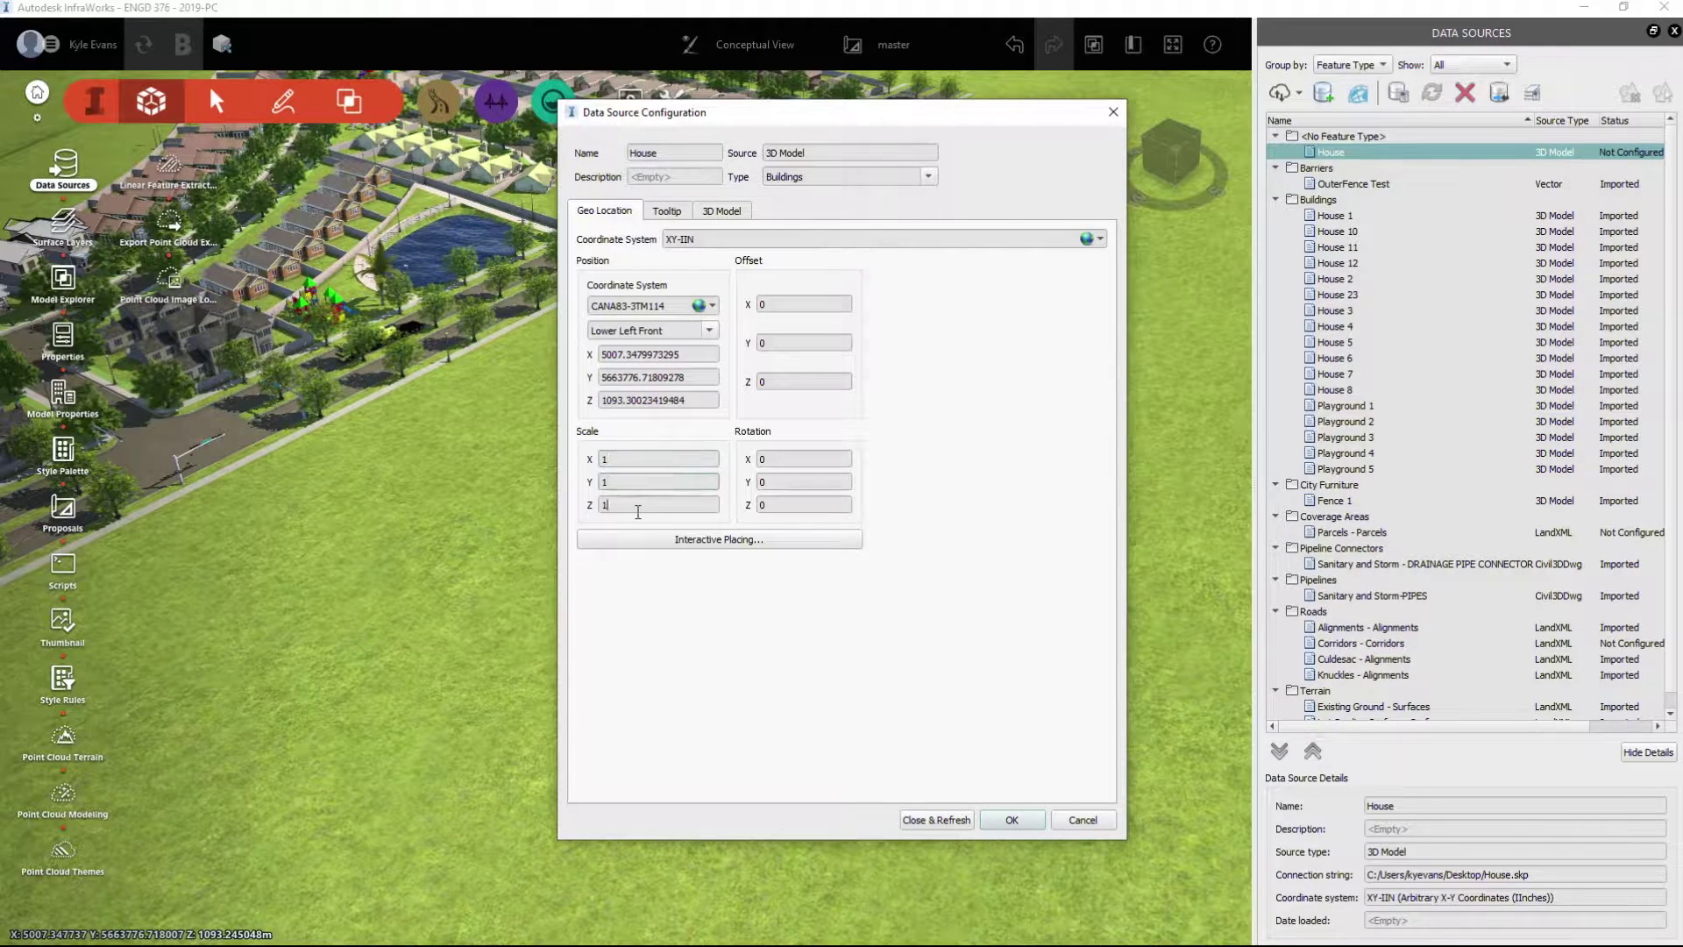
Check the house in the configuration's 3D model preview, then close the configuration and refresh the data source
left_click(667, 211)
left_click(710, 211)
left_click_drag(886, 605, 550, 257)
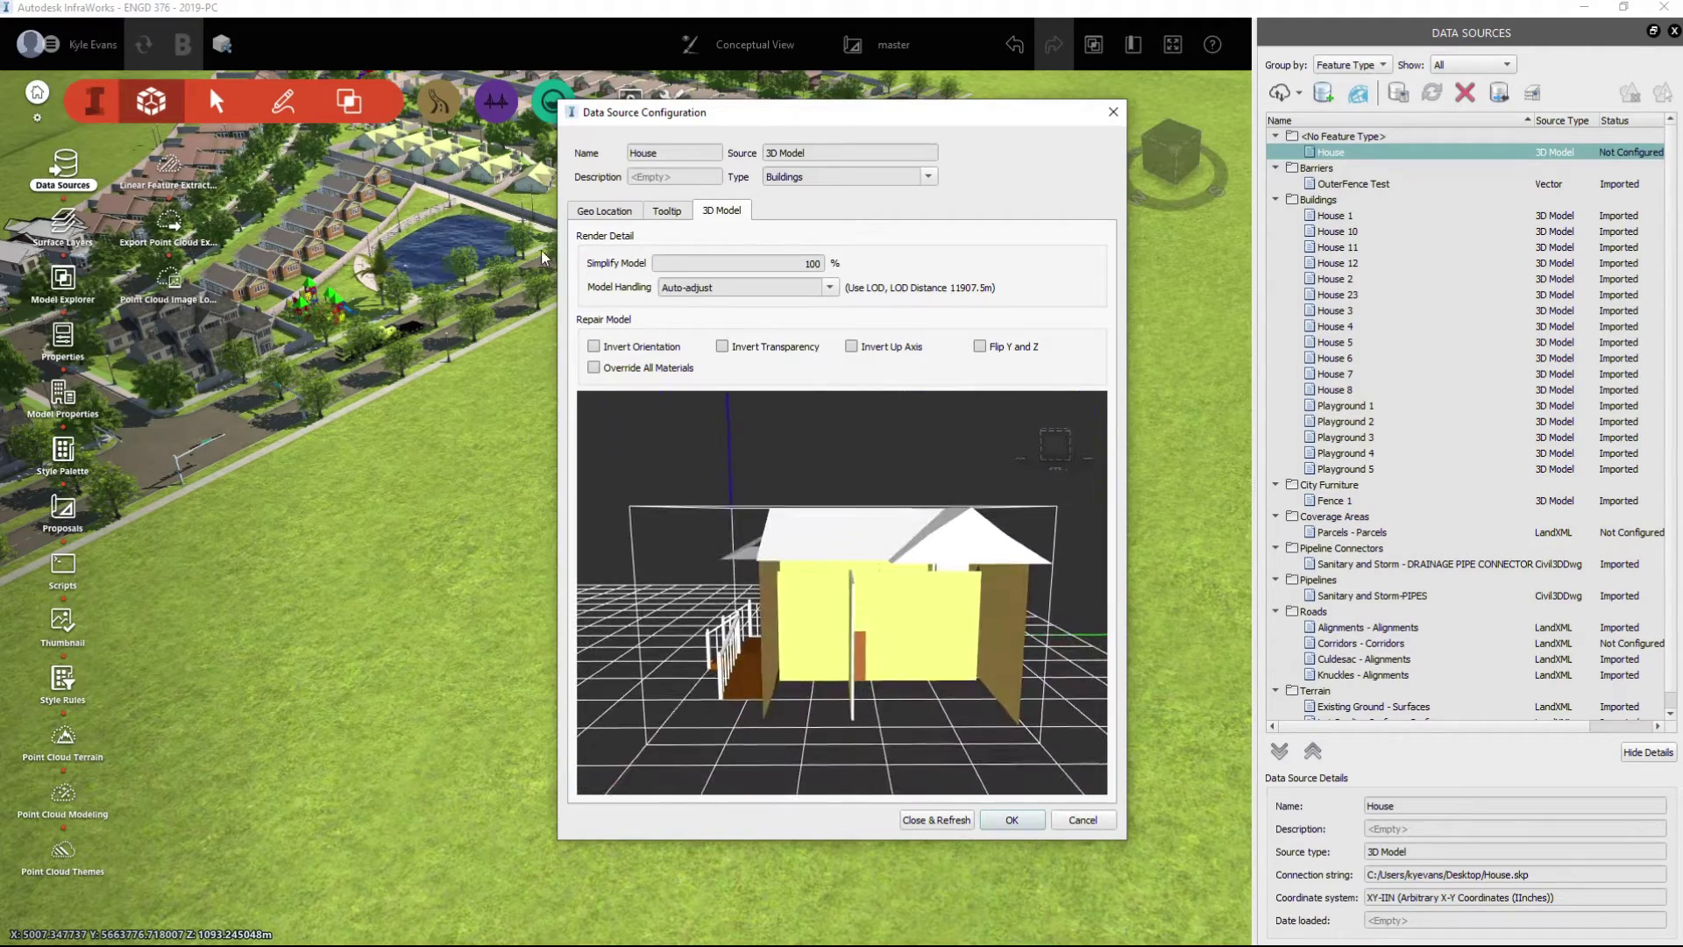
left_click(594, 213)
left_click(942, 820)
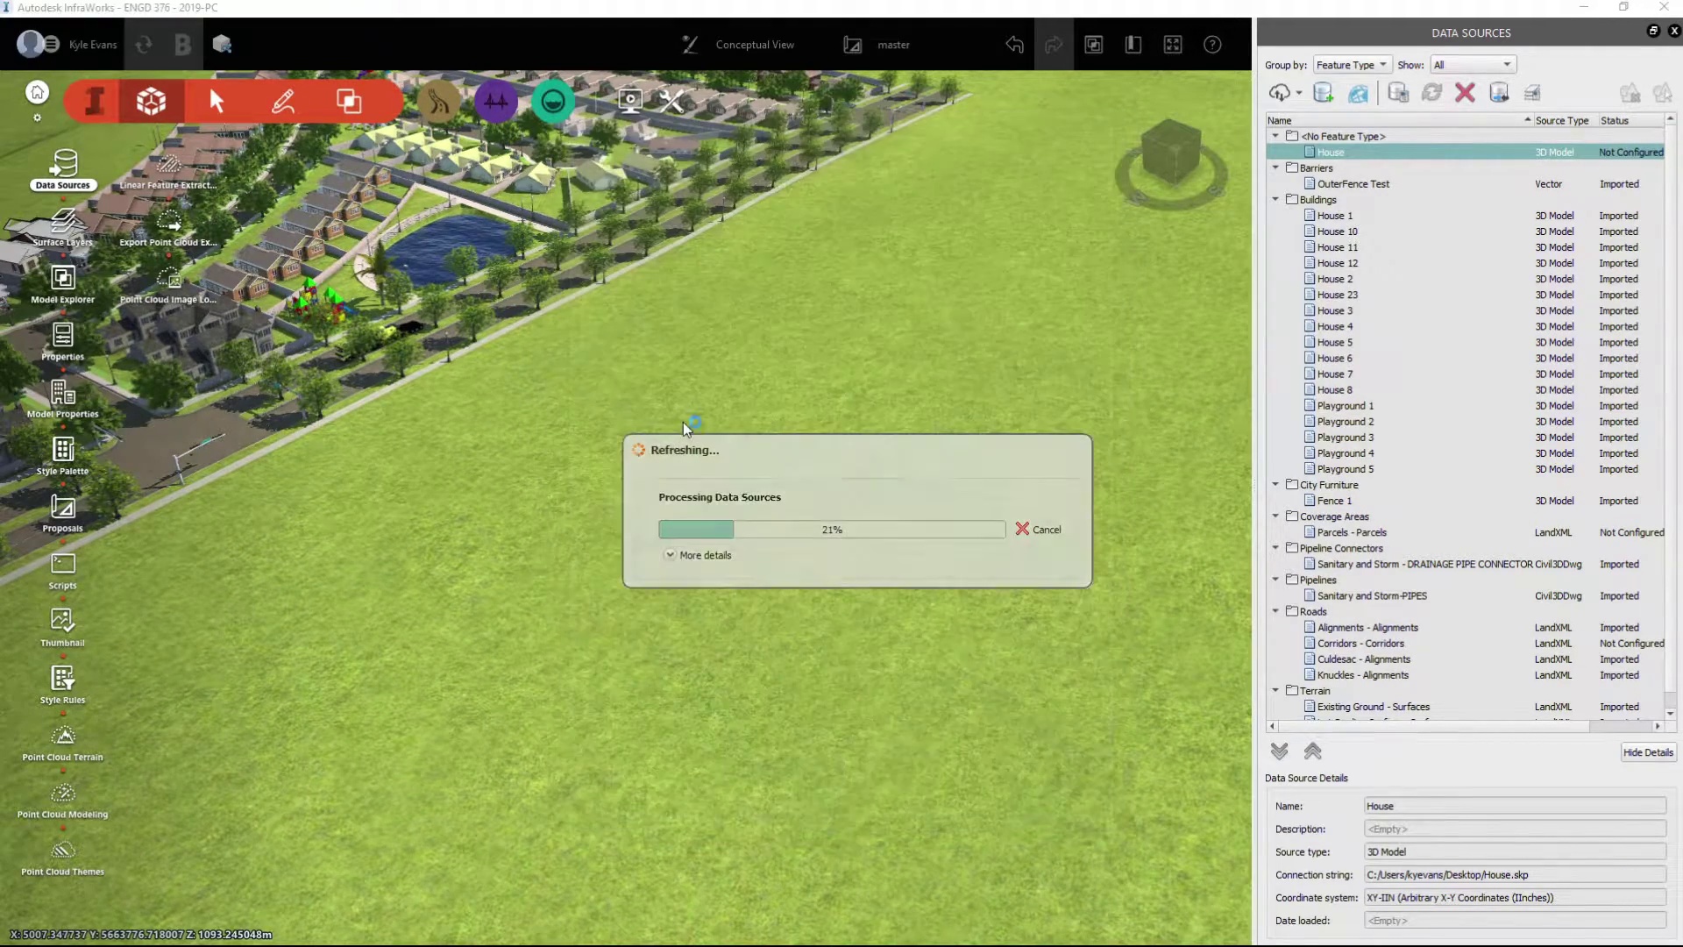
Select the imported house and examine its size against the subdivision terrain
scroll(670, 498, "up", 5)
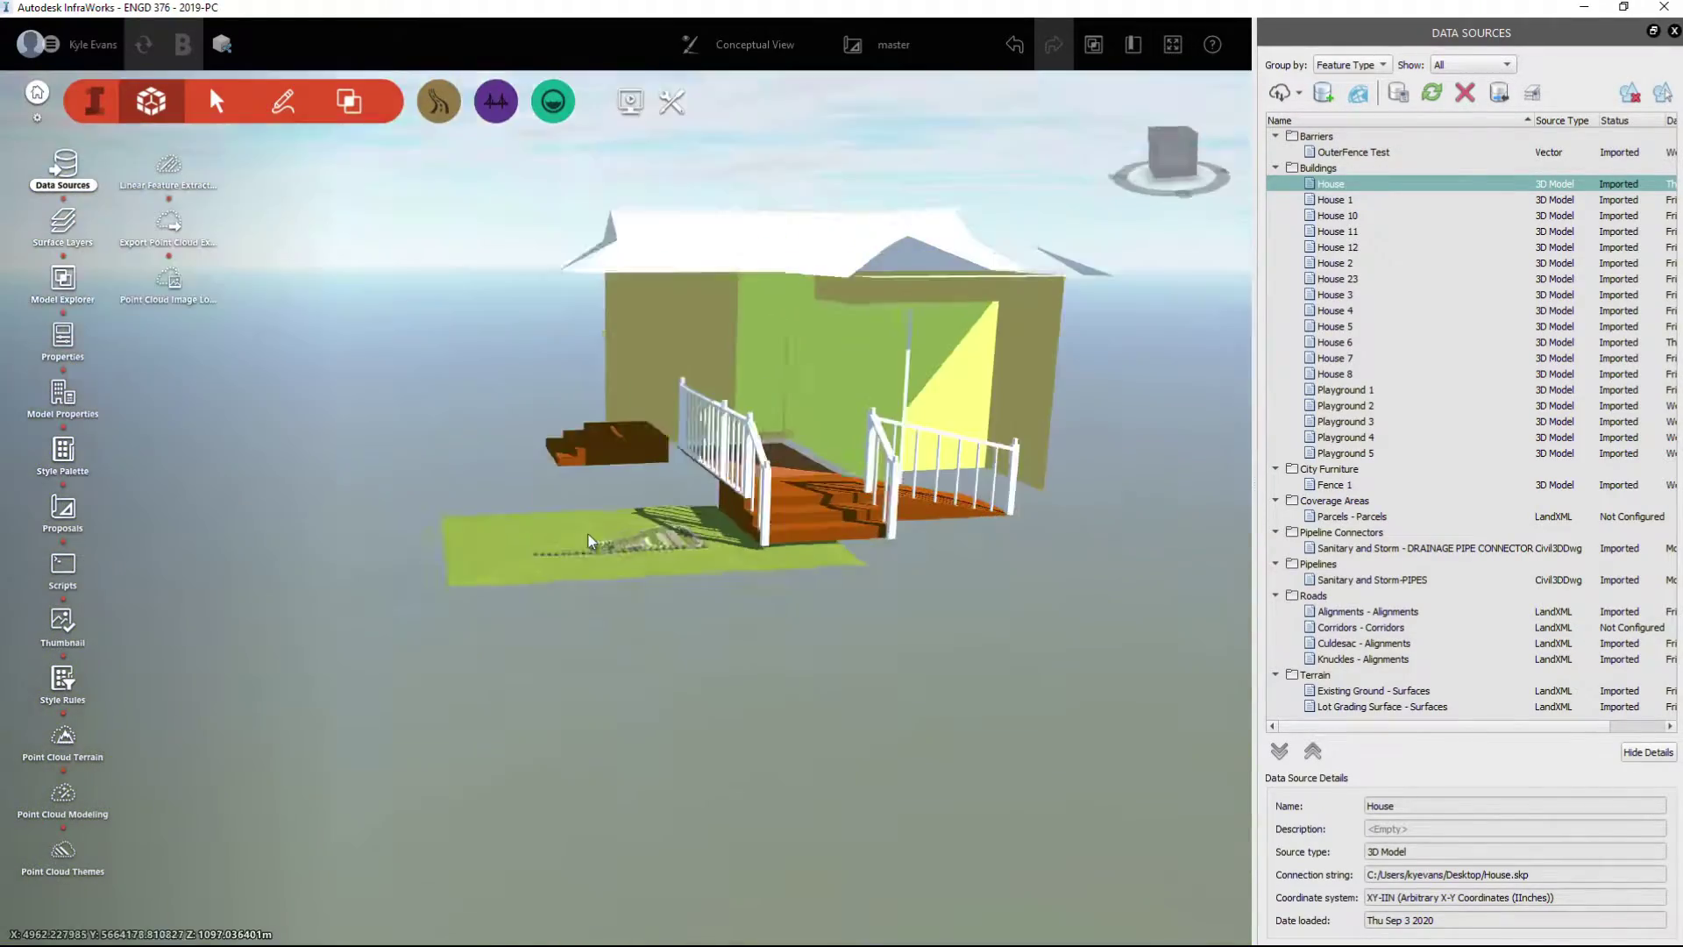
middle_click_drag(587, 534, 454, 114, "shift")
middle_click_drag(842, 668, 738, 808)
left_click(439, 216)
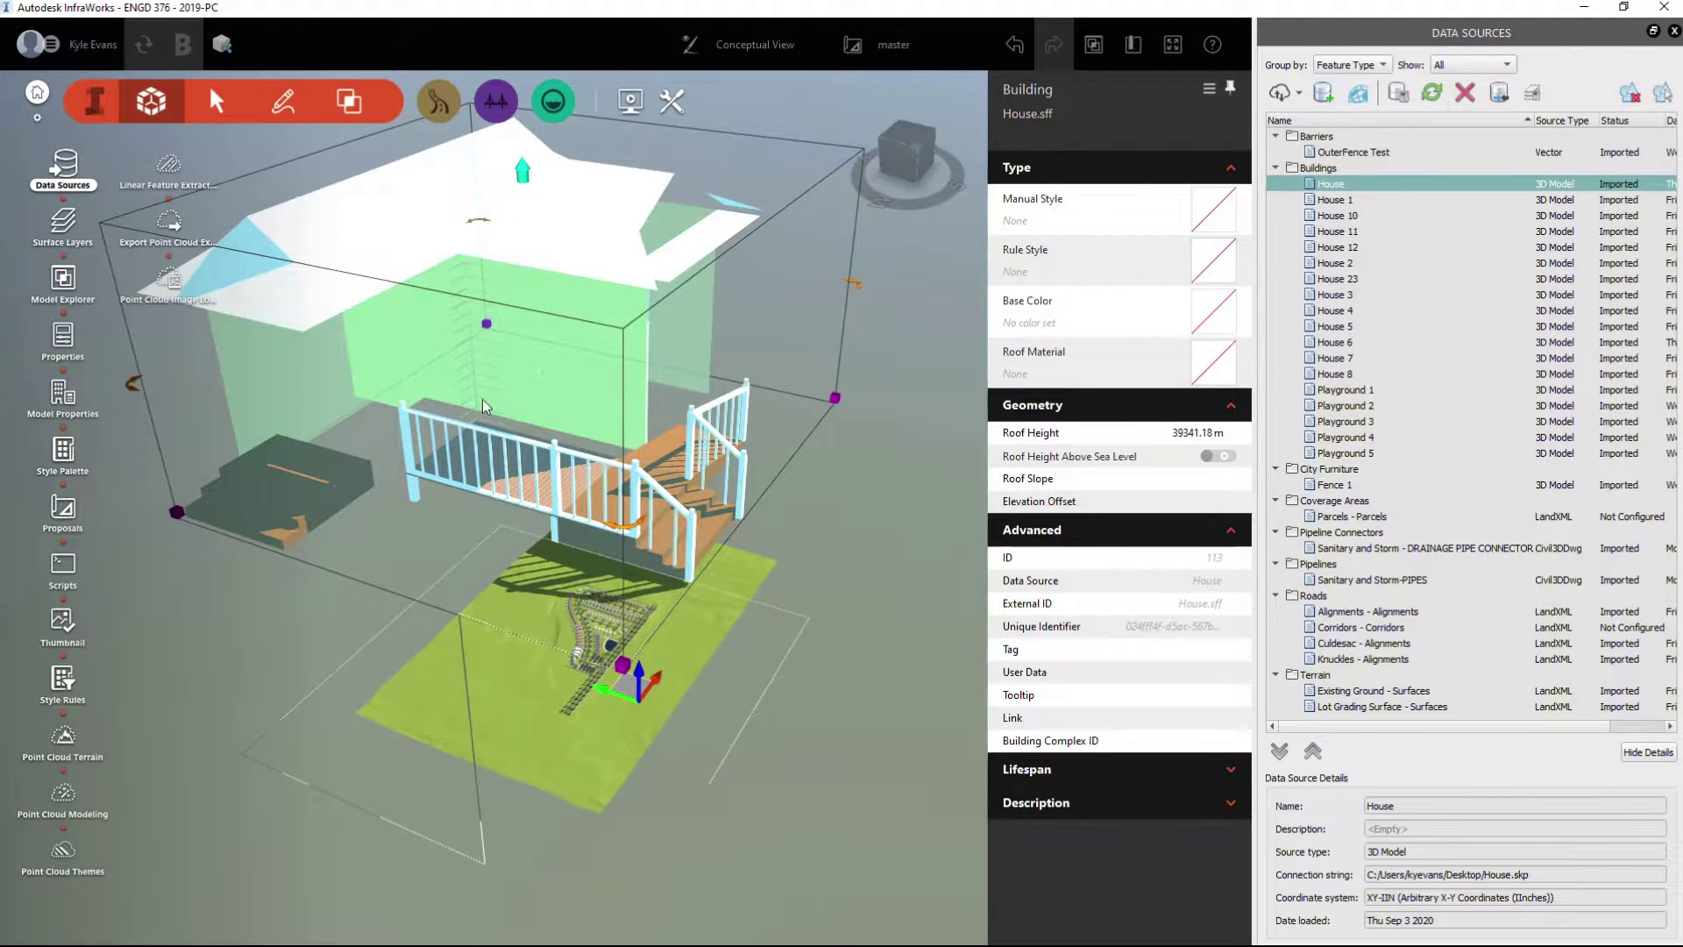
scroll(565, 294, "up", 5)
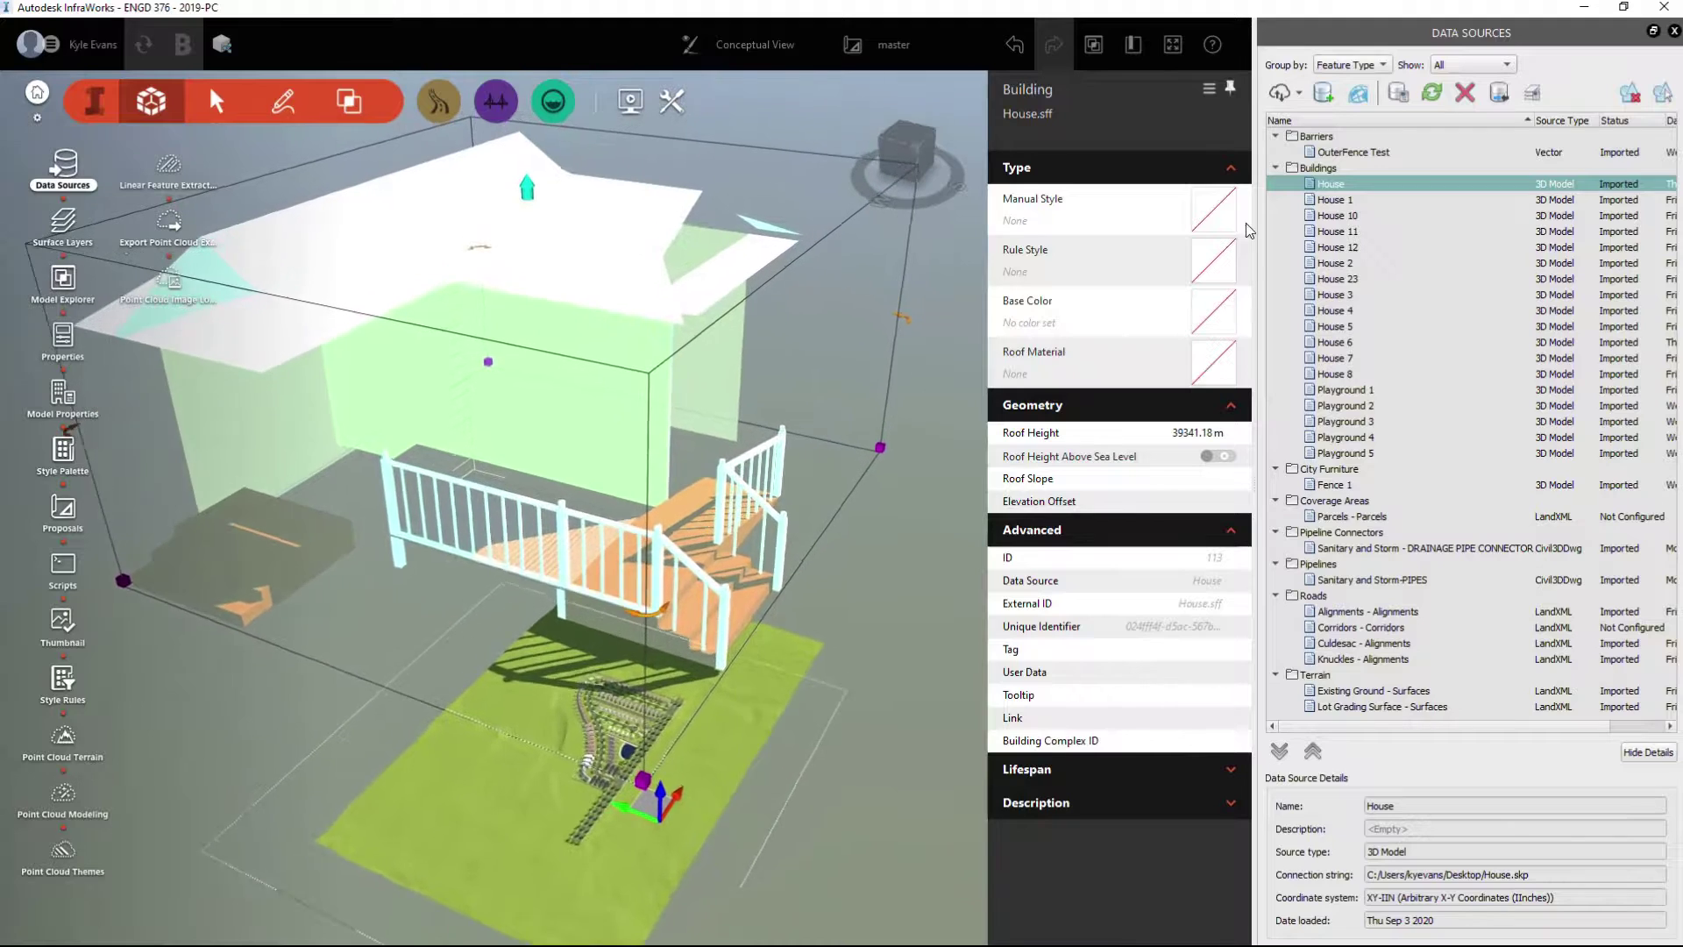
Set the house's X, Y and Z scale to 0.01 in its data source configuration and apply the change
right_click(1342, 182)
left_click(1386, 187)
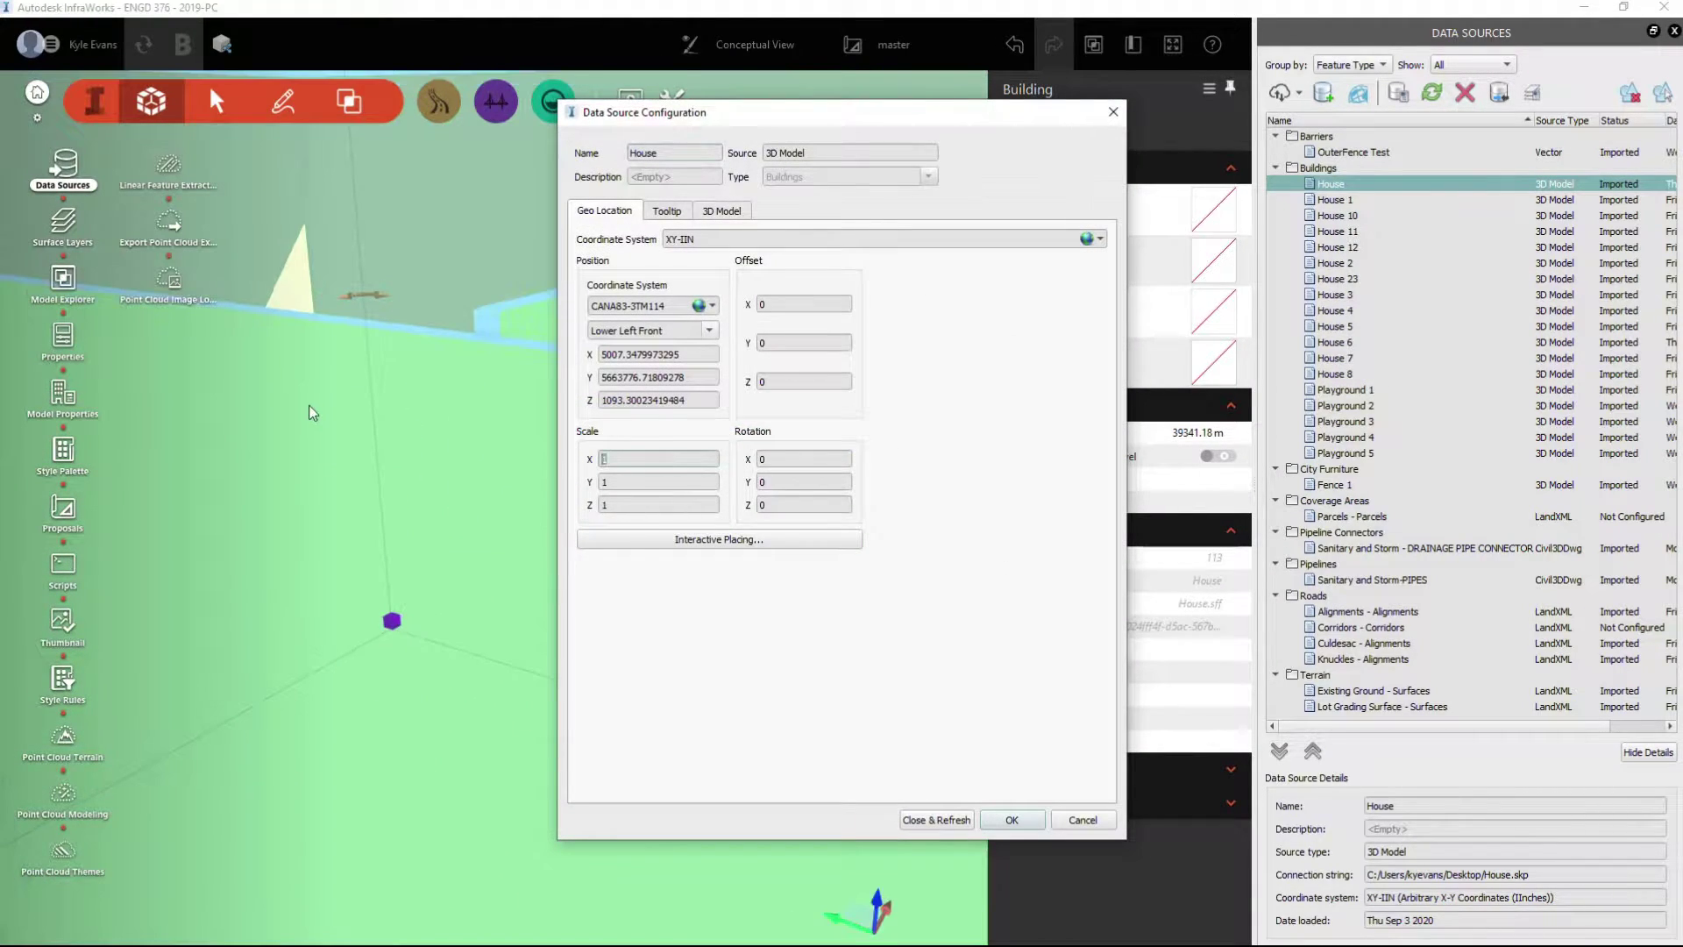
key("Return")
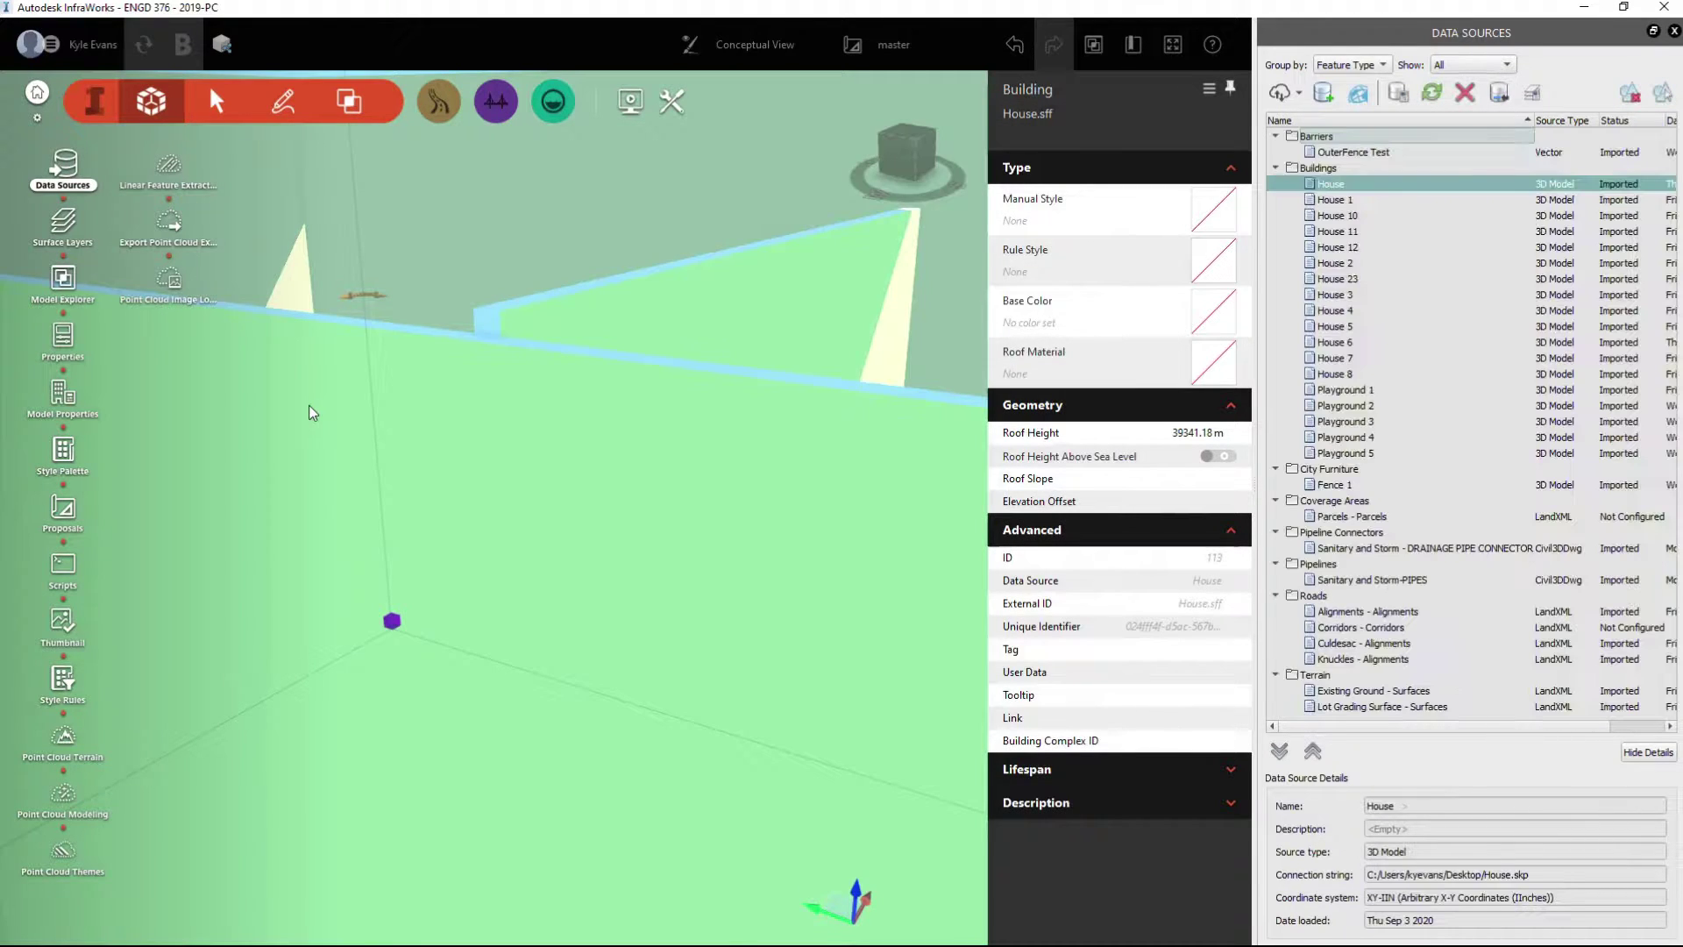
right_click(1346, 187)
left_click(1370, 192)
double_click(631, 480)
type(".0")
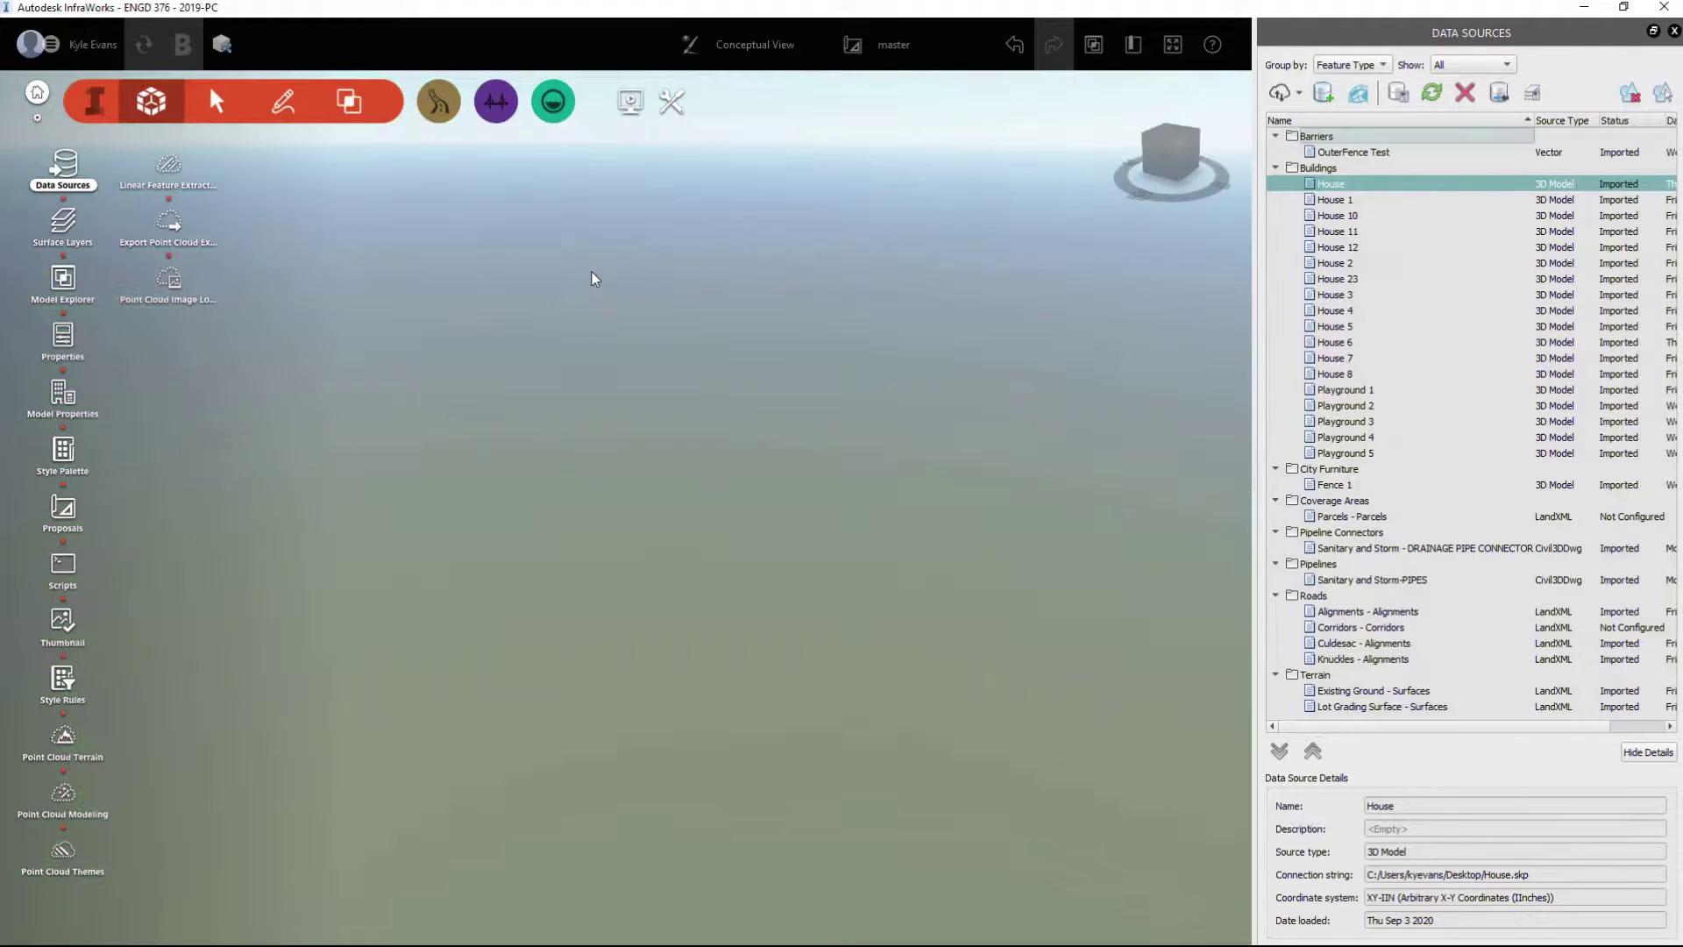
Find the scaled house on the grass field, select it and compare its size with the neighbouring houses
scroll(701, 412, "down", 8)
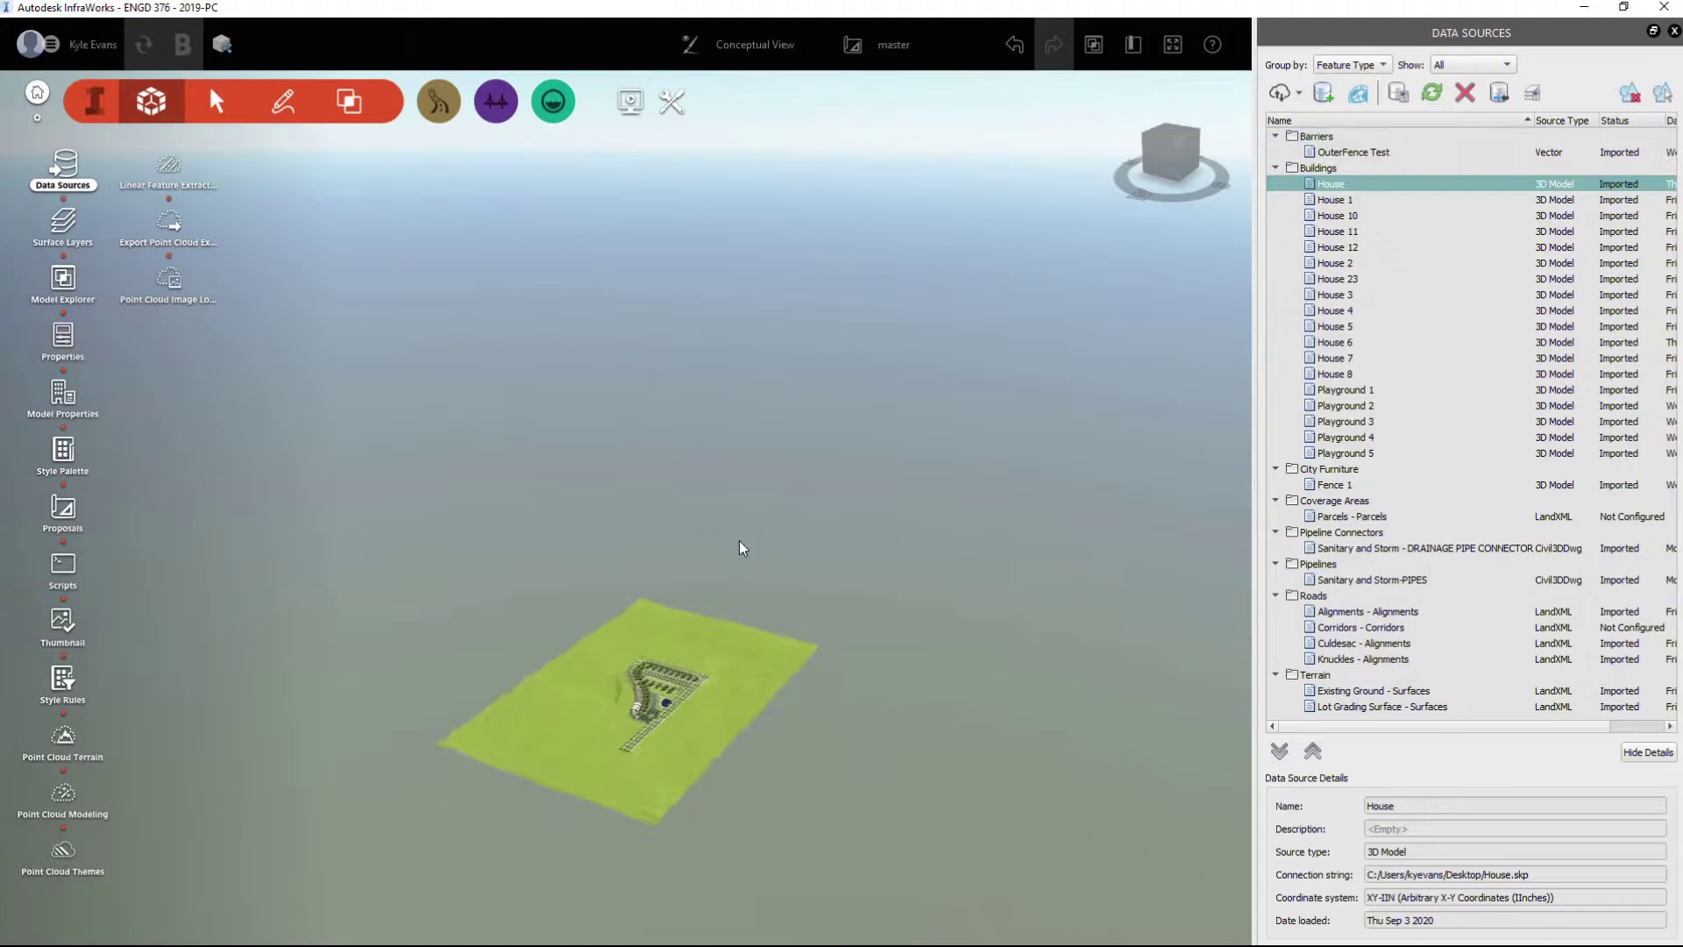
scroll(615, 787, "up", 2)
scroll(615, 788, "up", 5)
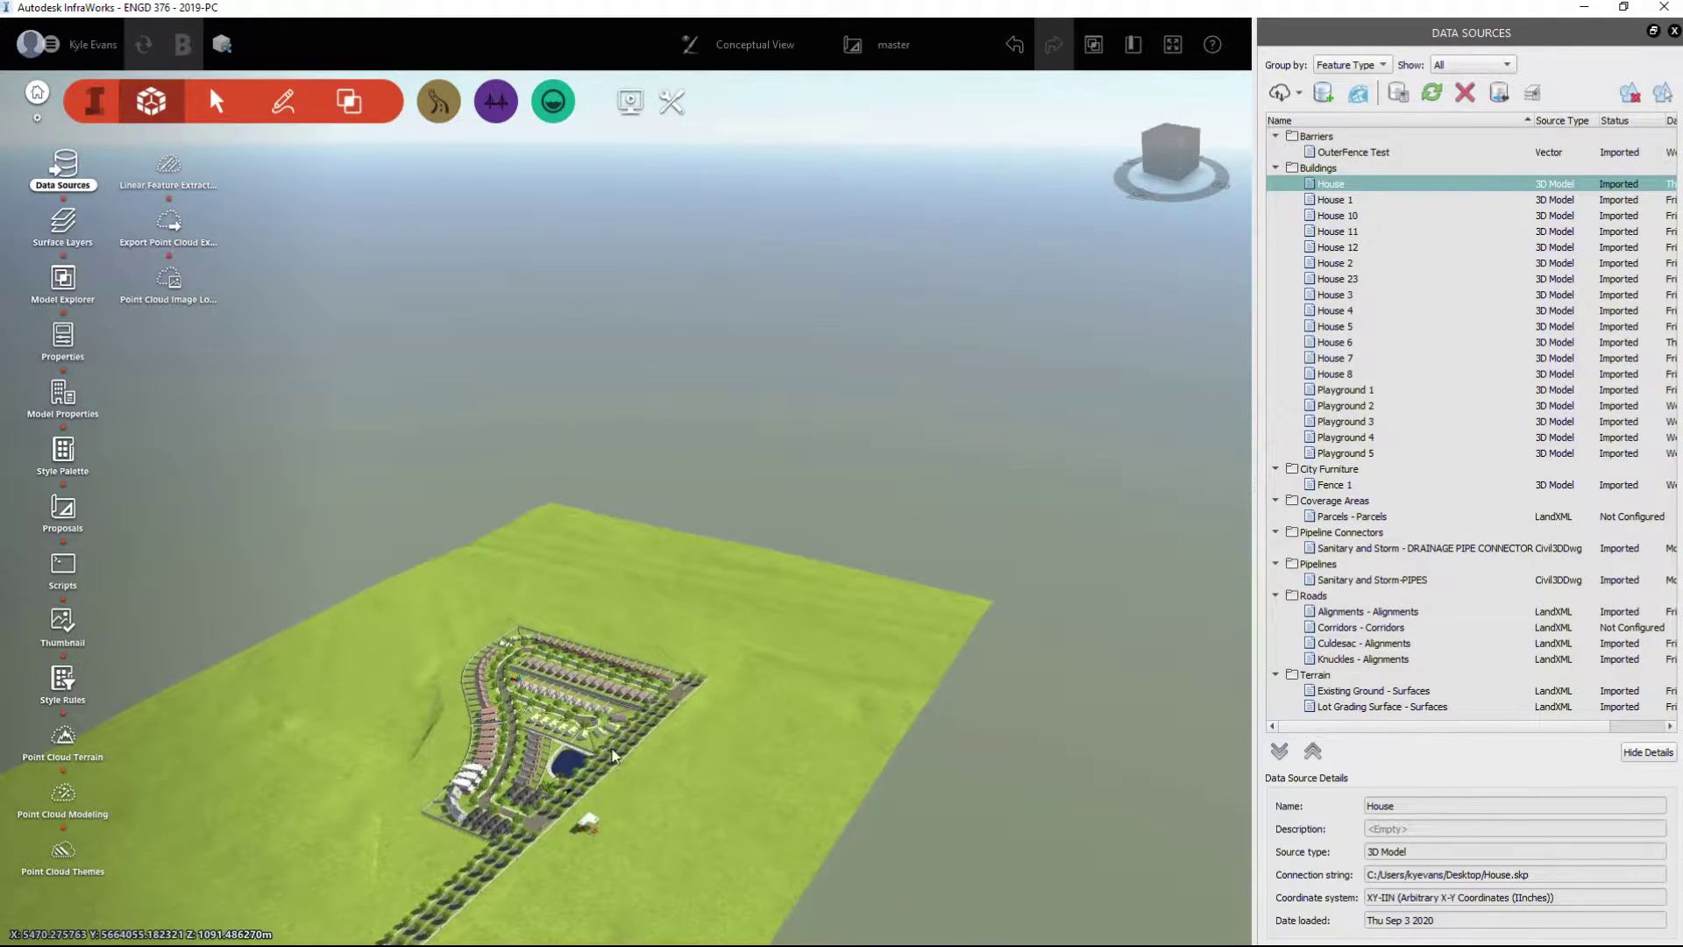
left_click_drag(613, 736, 612, 831)
scroll(682, 542, "up", 10)
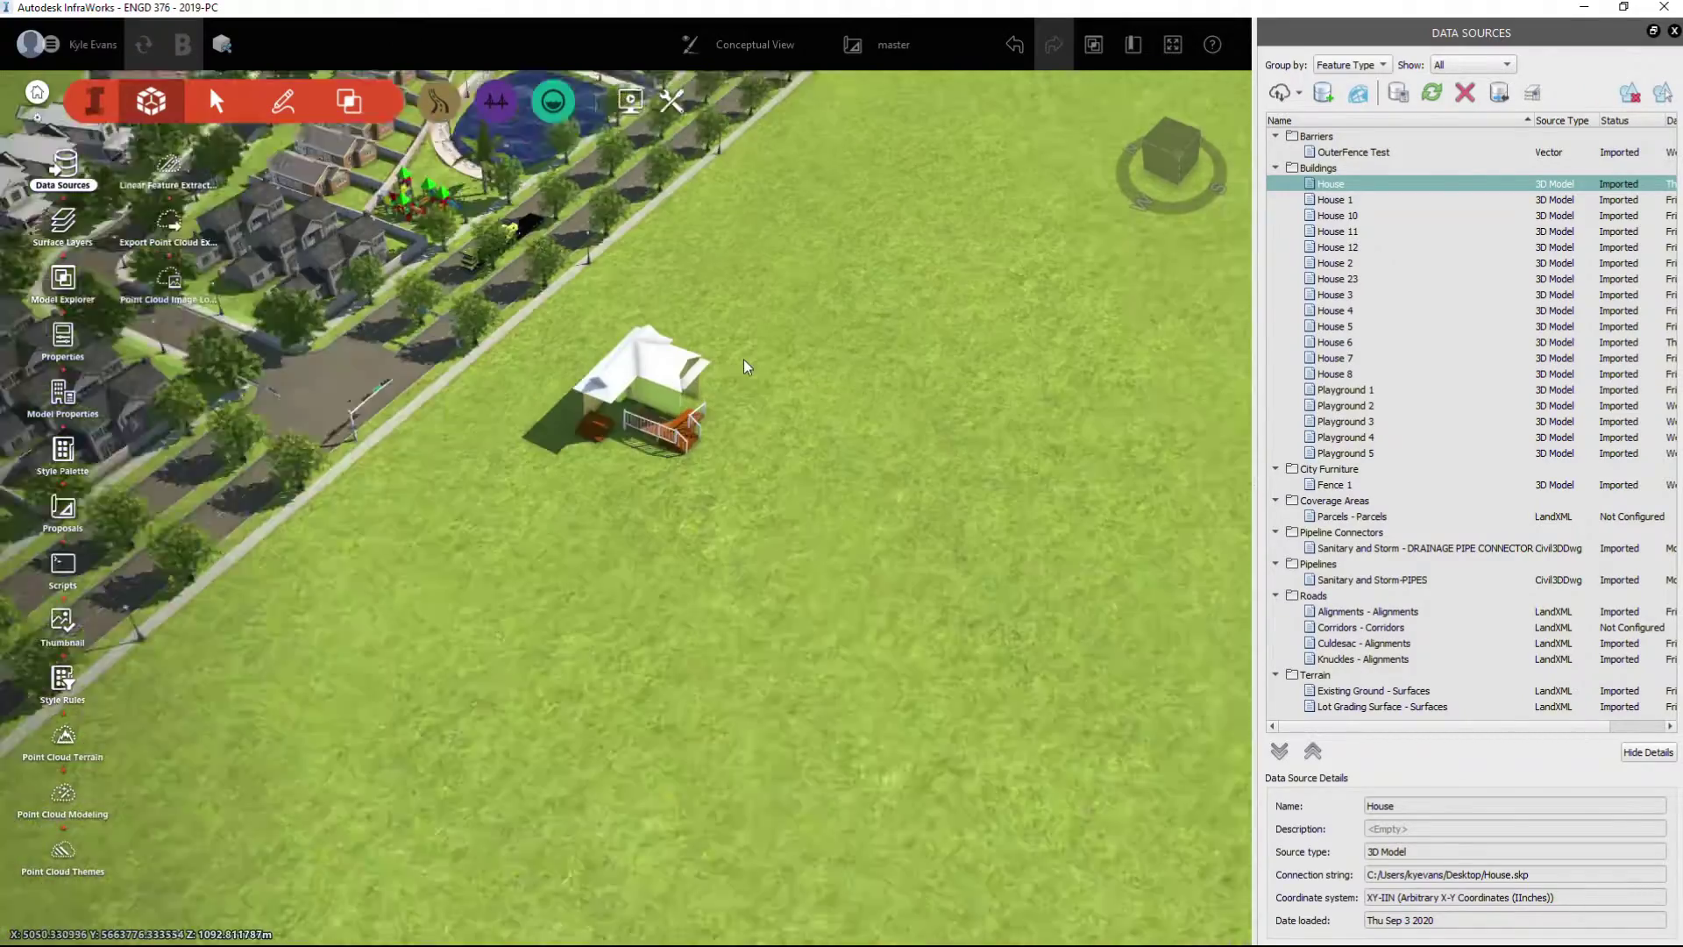
left_click_drag(406, 781, 460, 691)
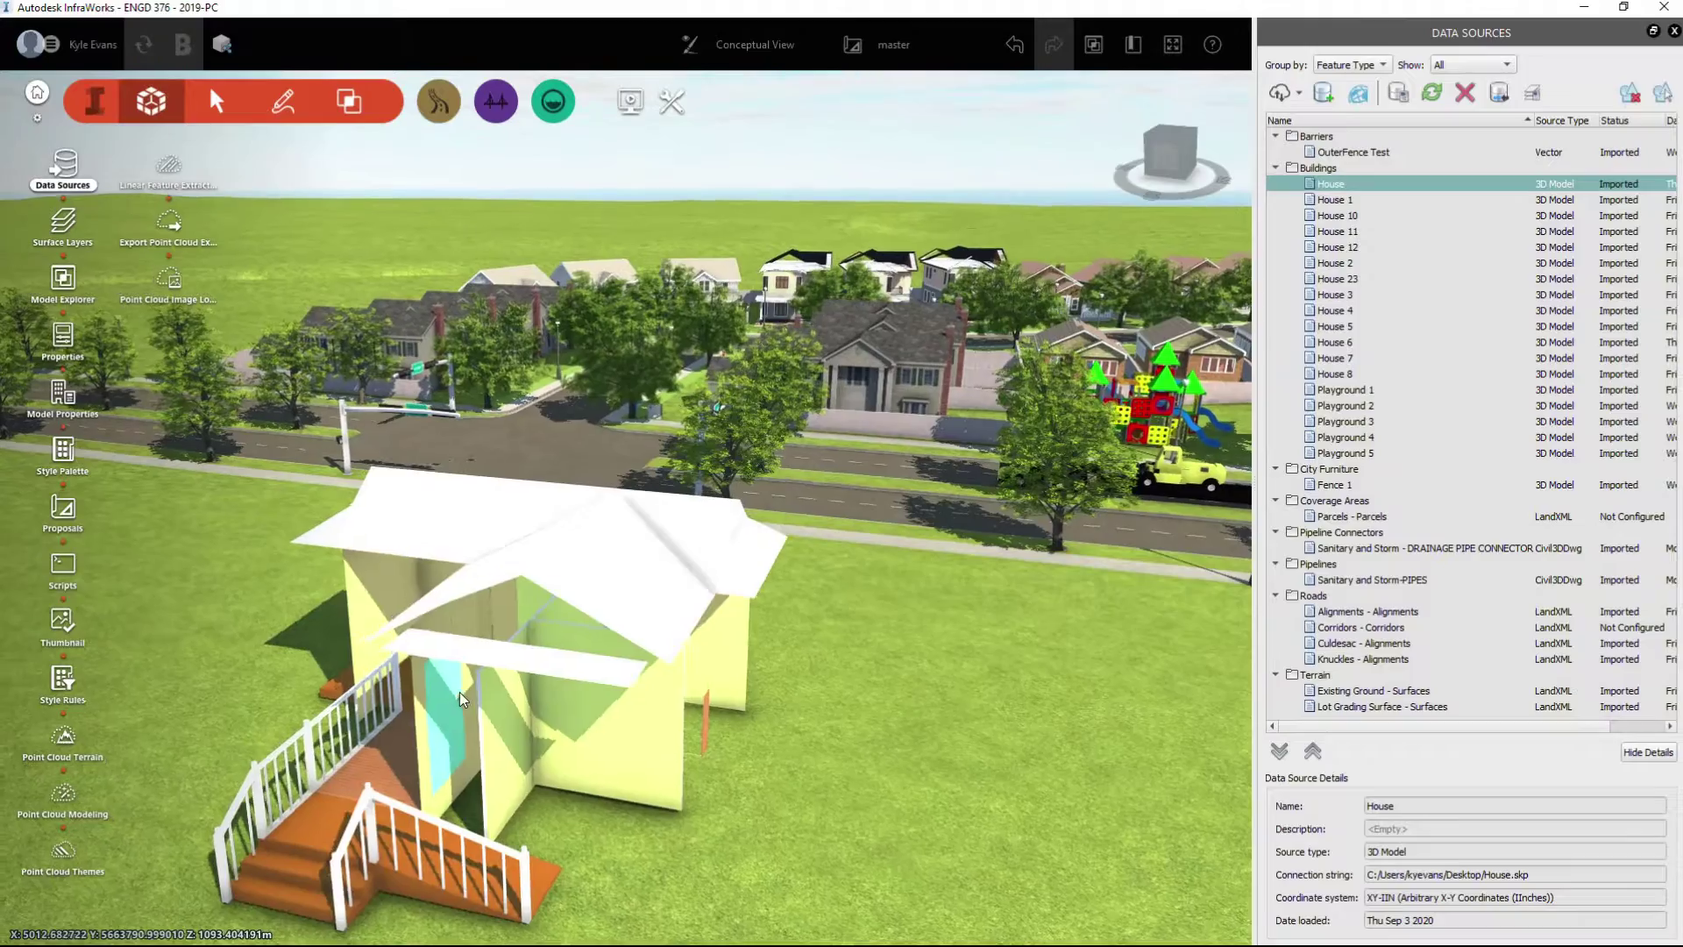
left_click(459, 692)
scroll(652, 817, "down", 3)
left_click_drag(712, 813, 635, 492)
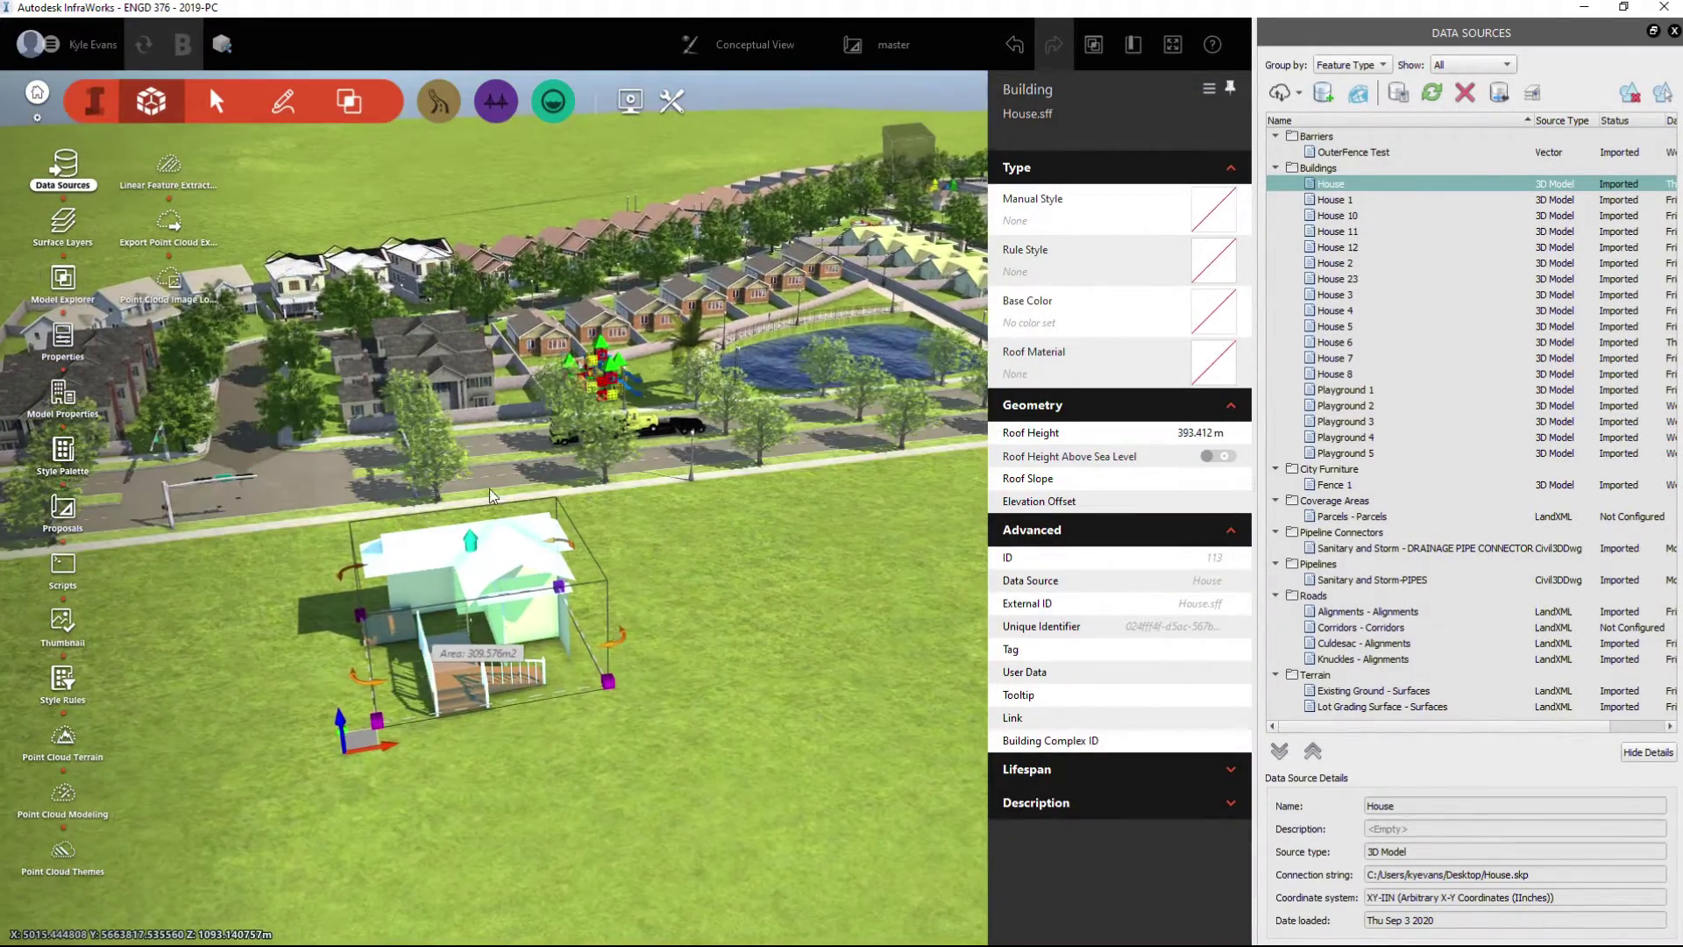
Review the scale values in the house's data source configuration and close it
right_click(1327, 189)
left_click(1339, 202)
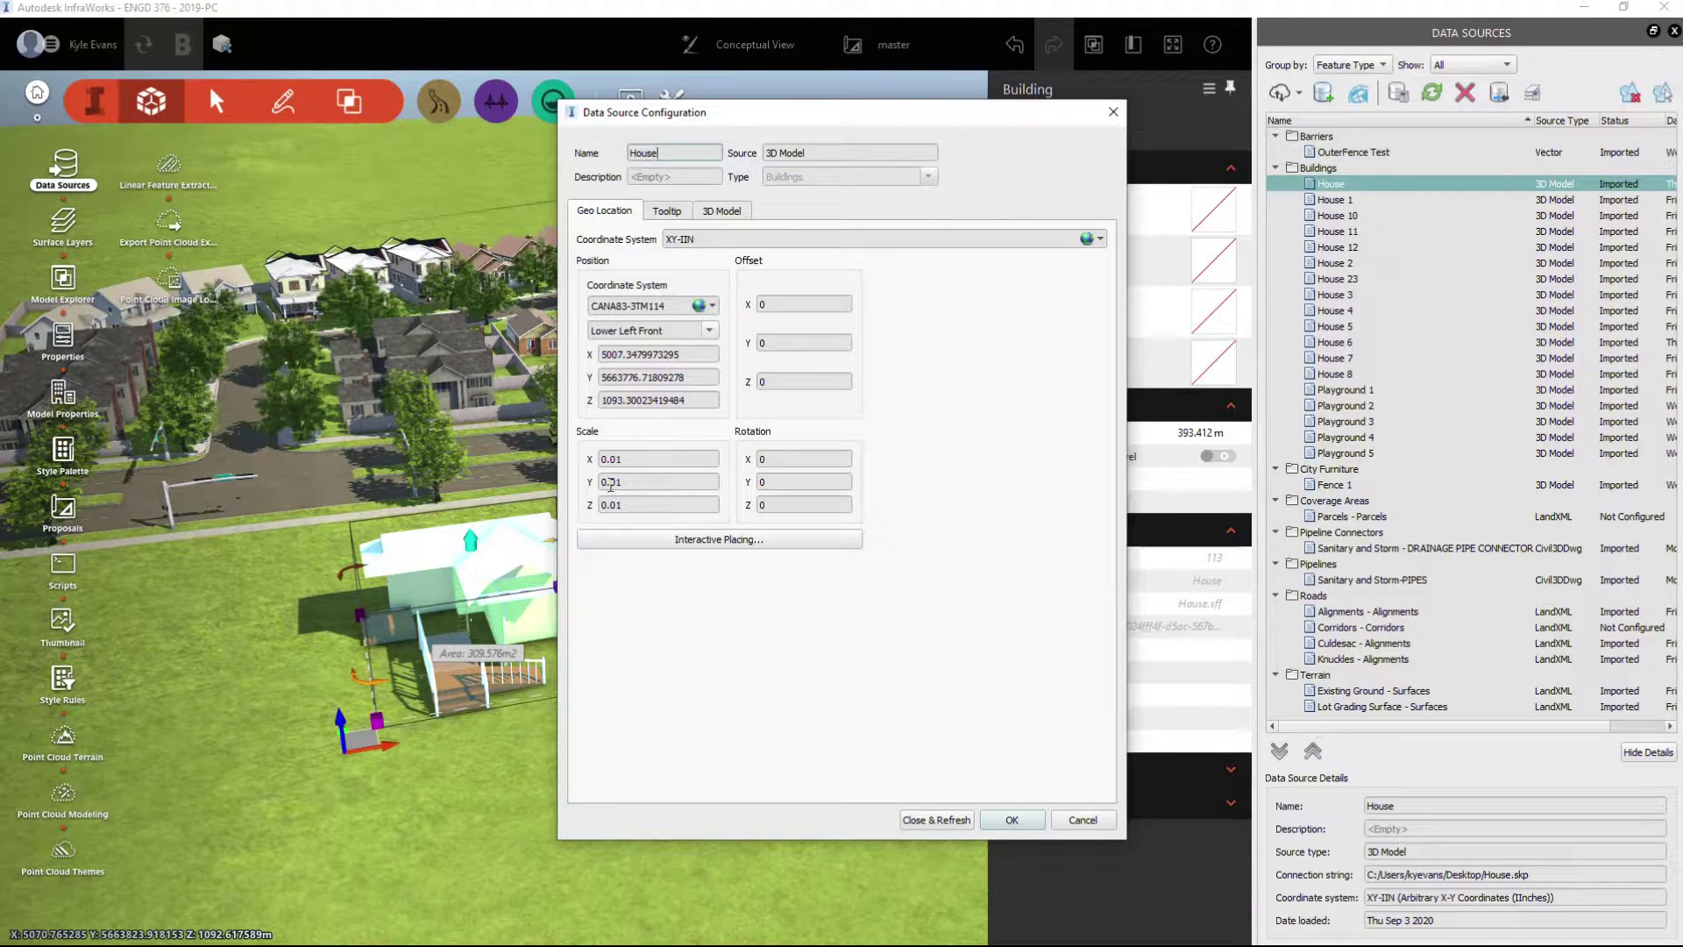
left_click(1010, 820)
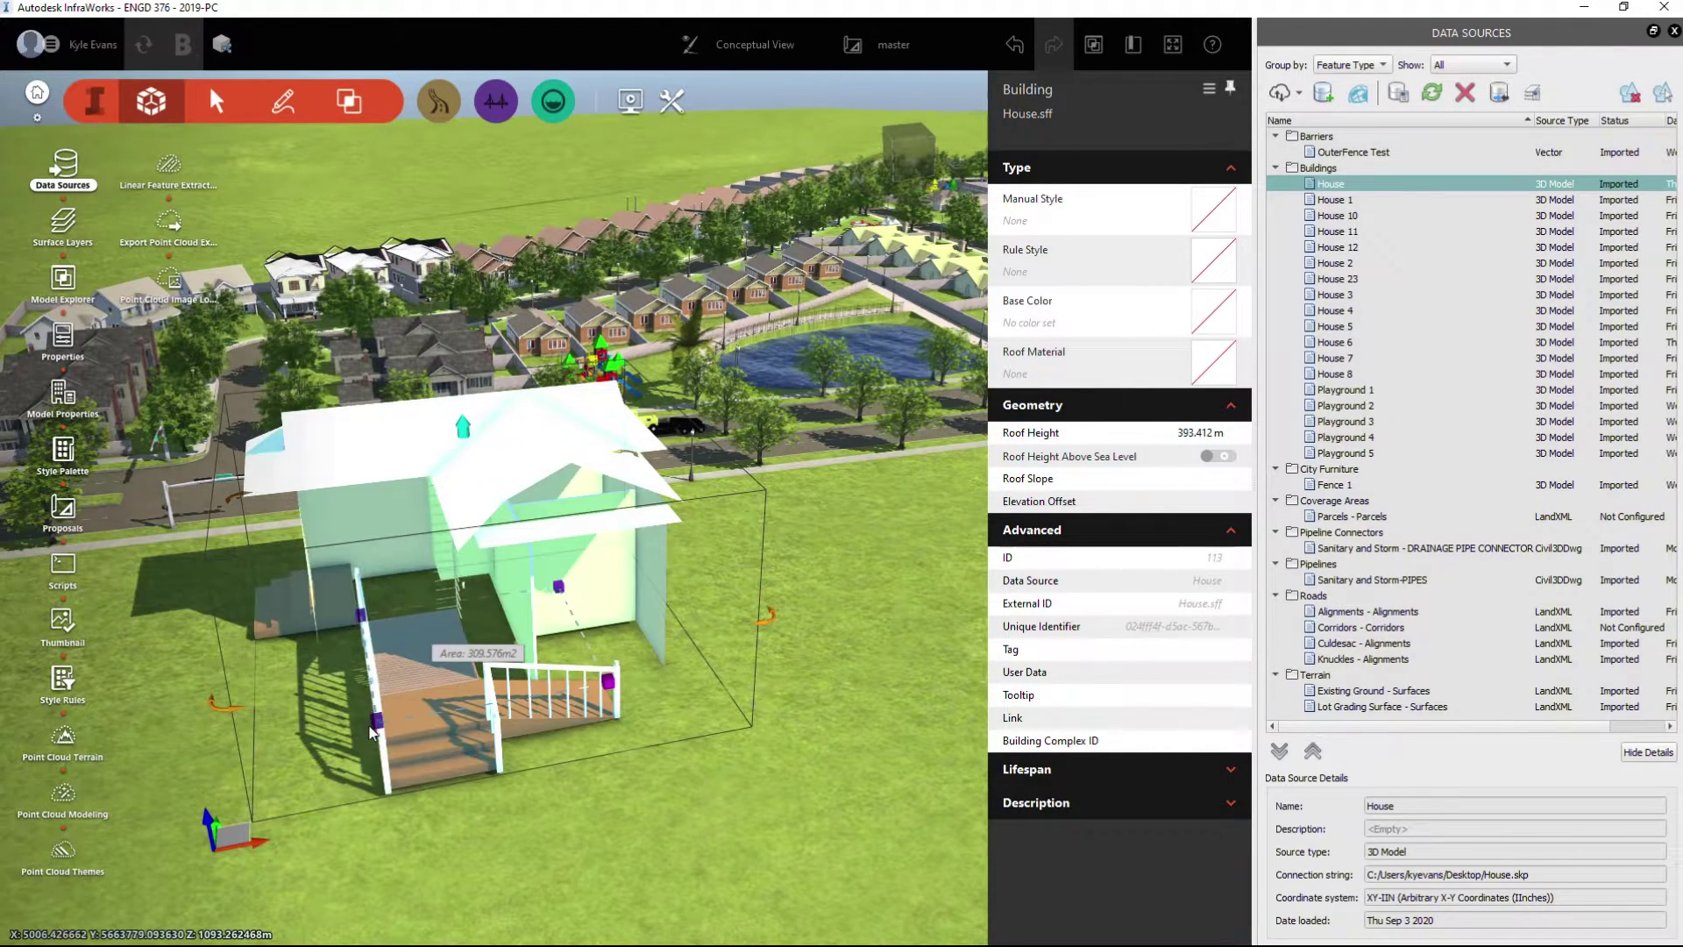
Resize the house directly in the model, stretching its footprint to about 467 m² and reducing its height
left_click(683, 835)
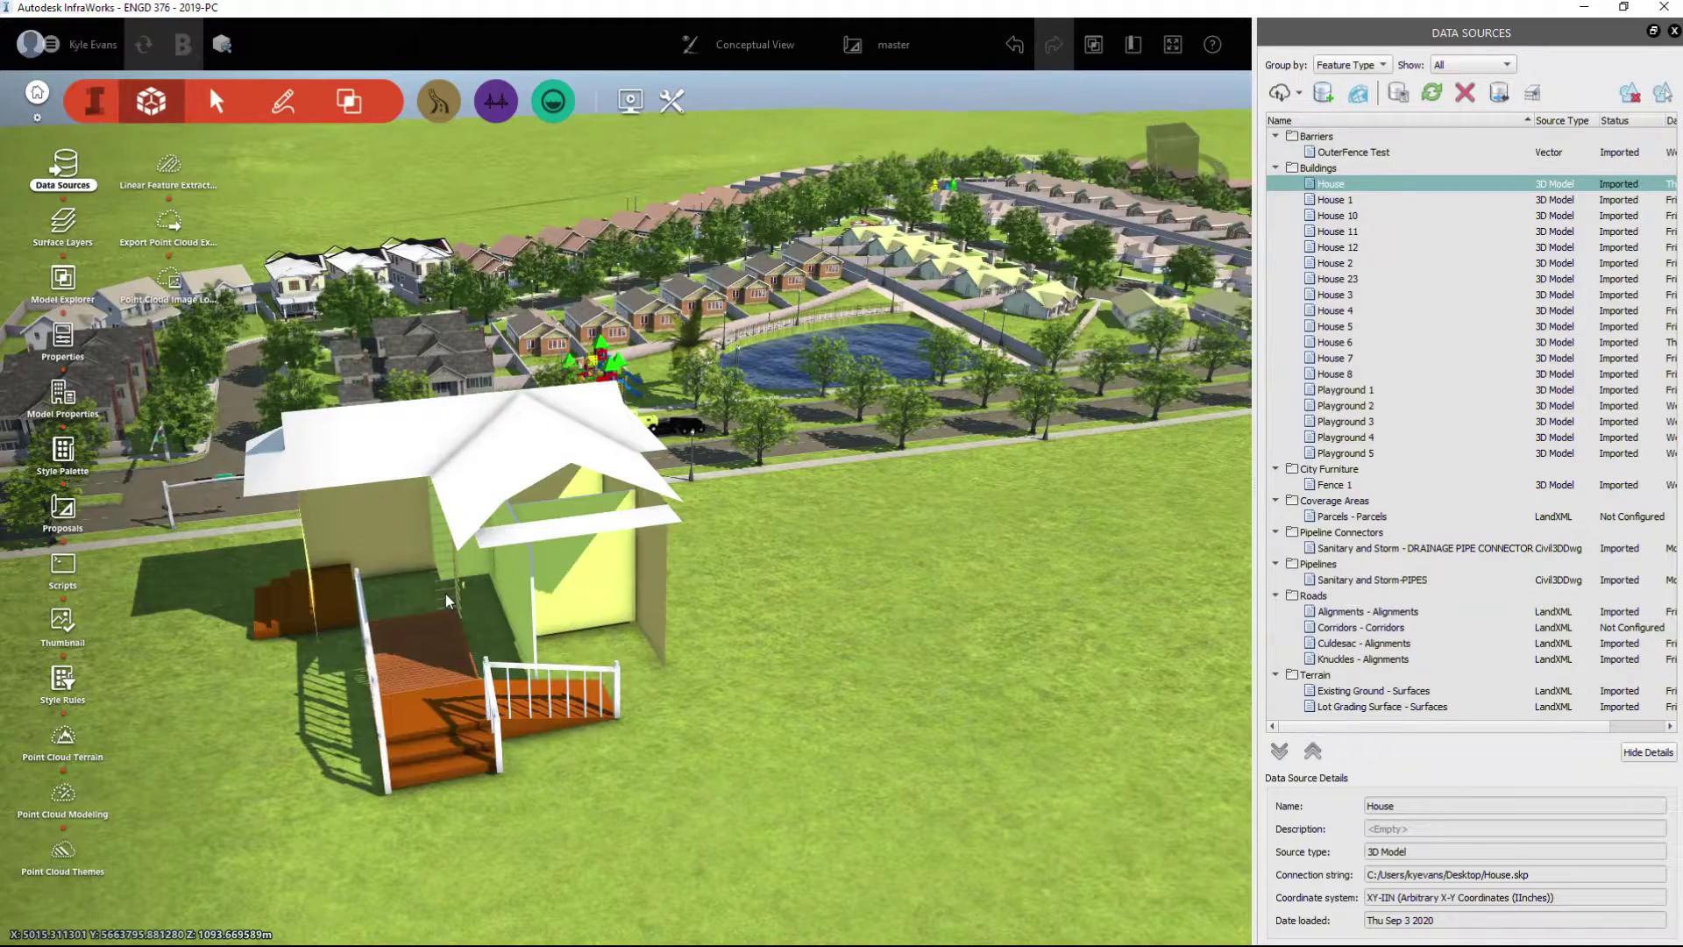
left_click(571, 579)
middle_click_drag(208, 829, 476, 791)
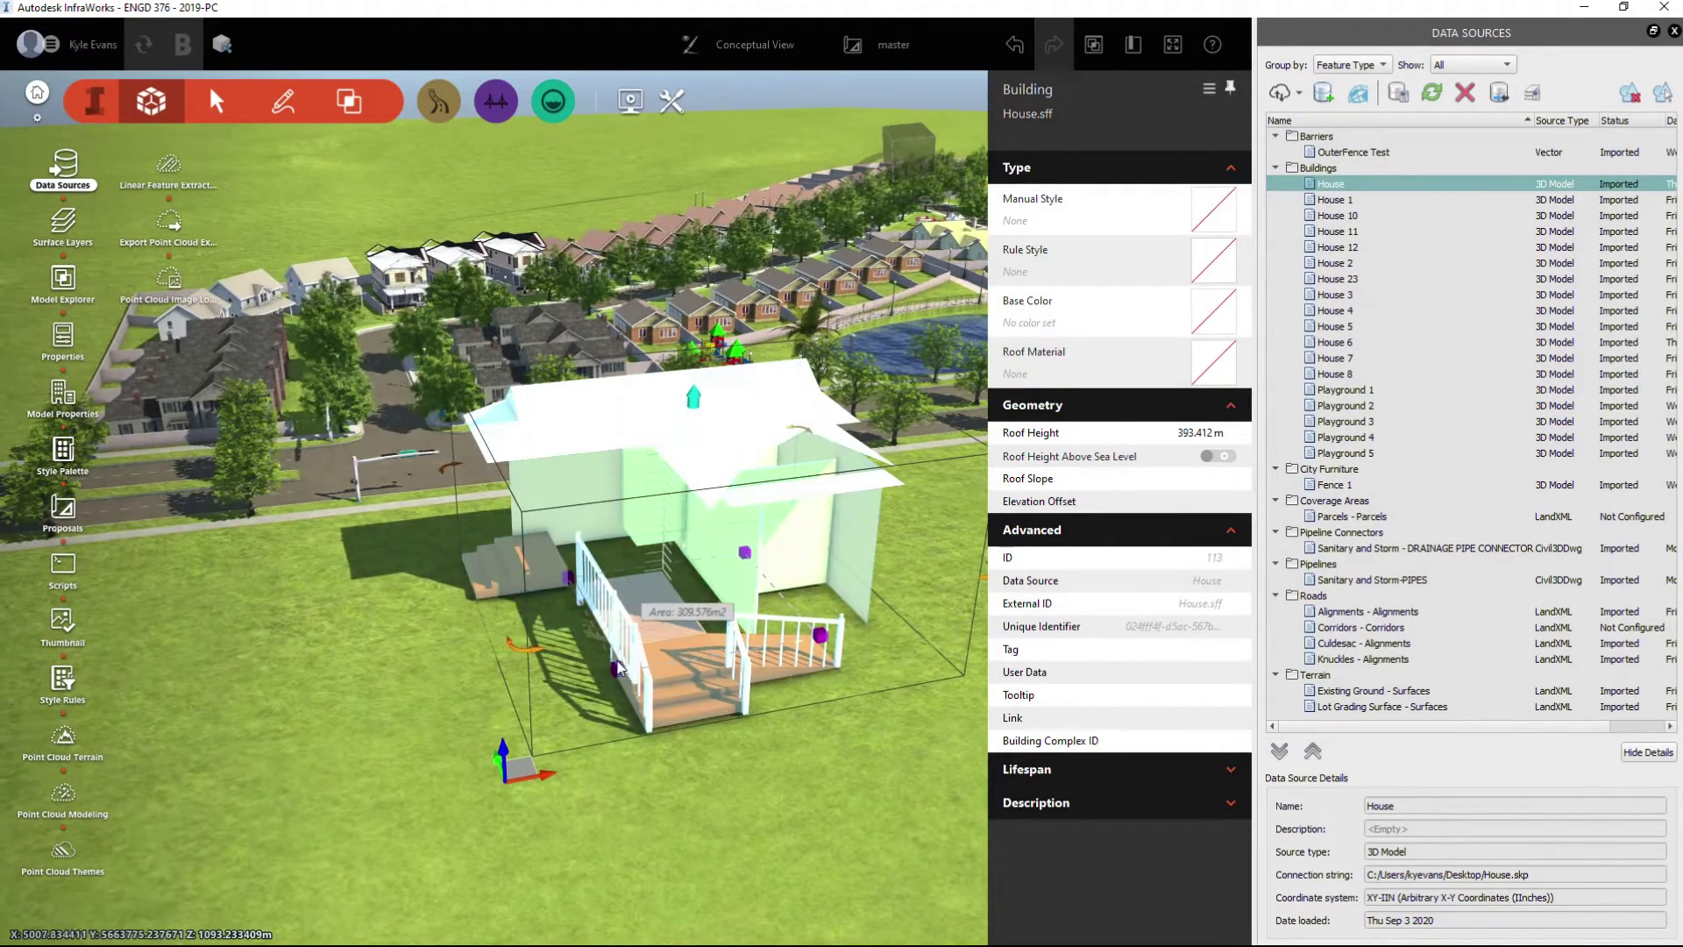
left_click_drag(618, 675, 533, 755)
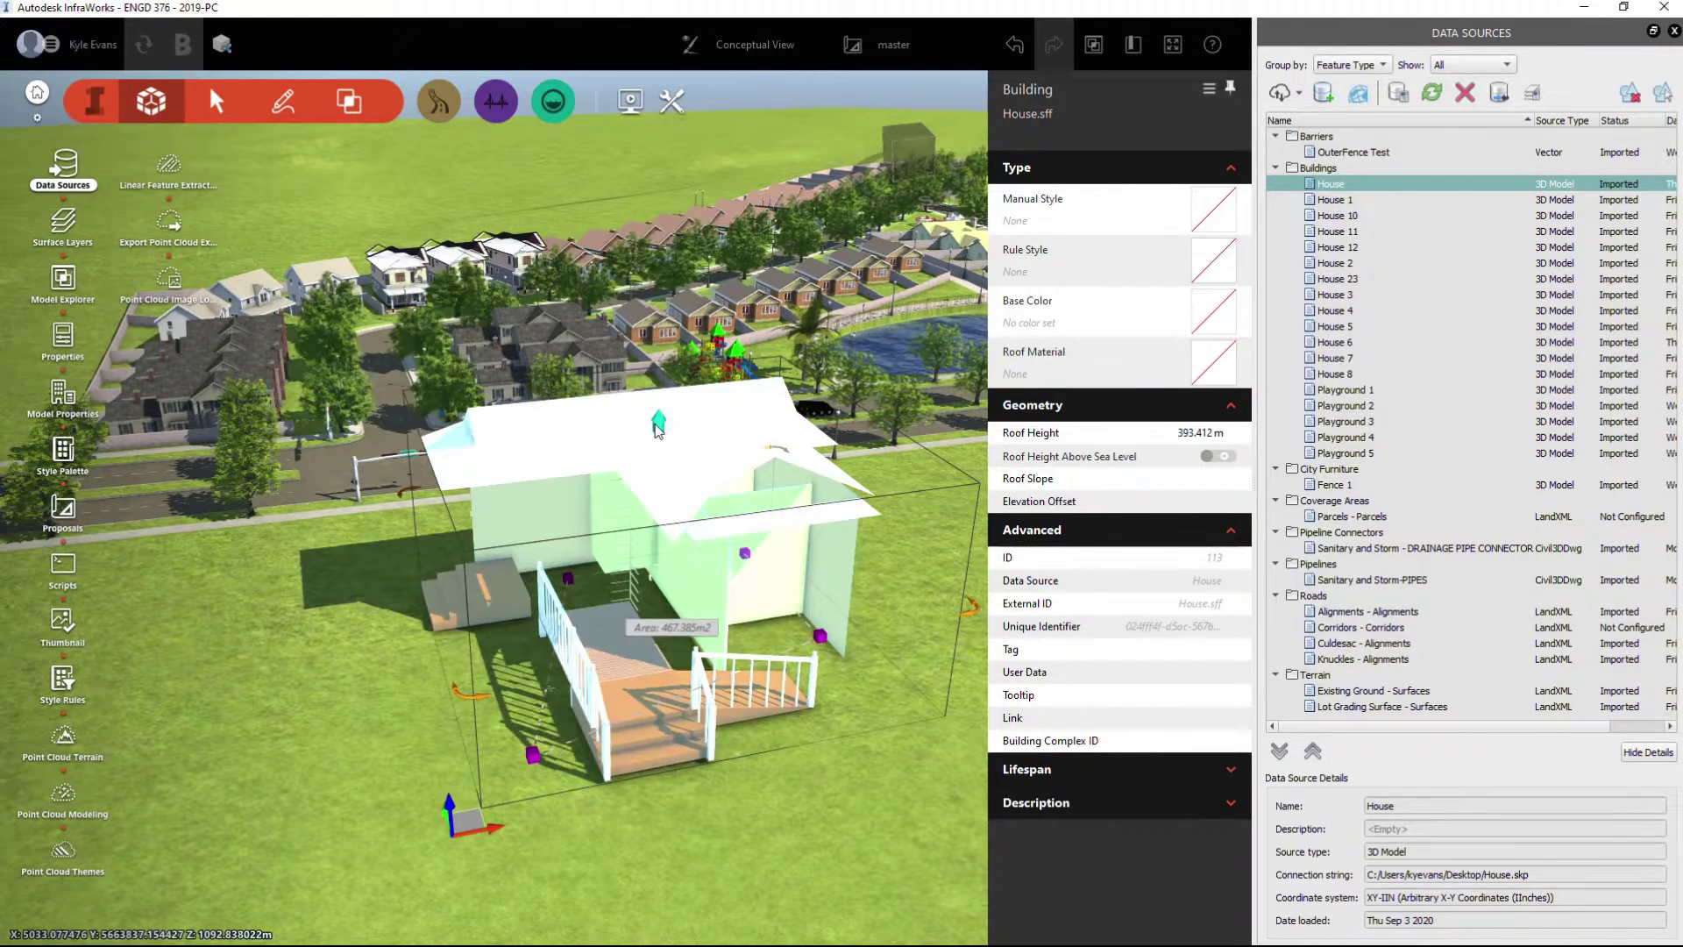
left_click_drag(644, 432, 661, 433)
Check the house's scale in its data source configuration again, cancel the configuration and deselect the house
double_click(1325, 185)
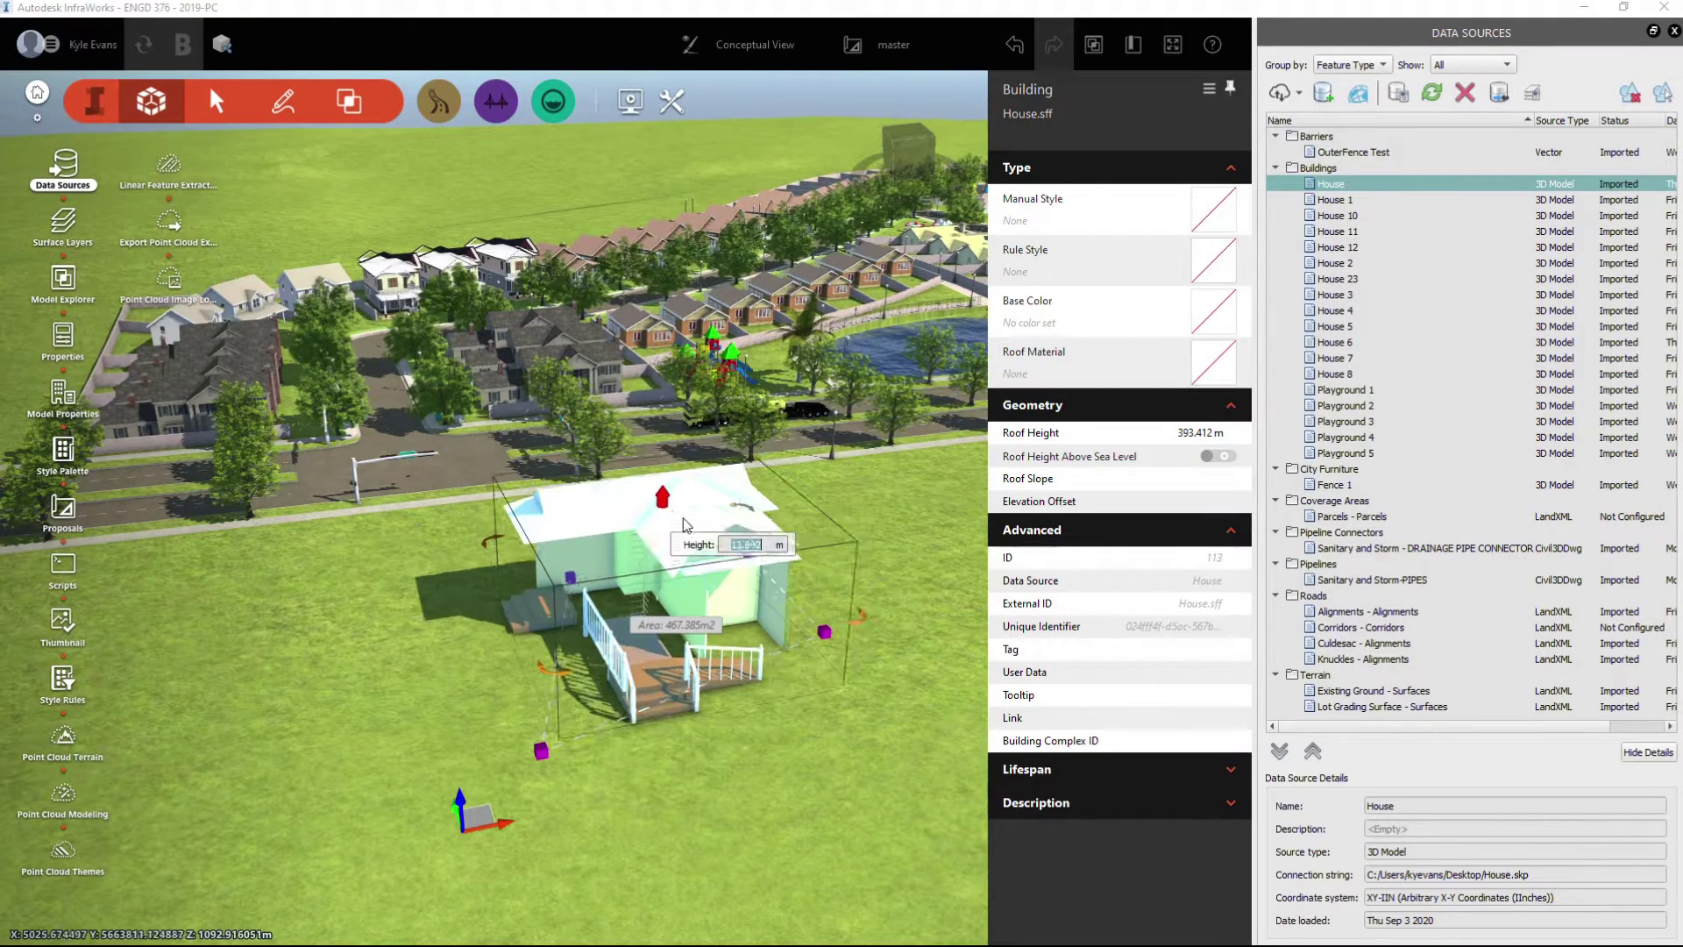
right_click(1334, 184)
left_click(383, 666)
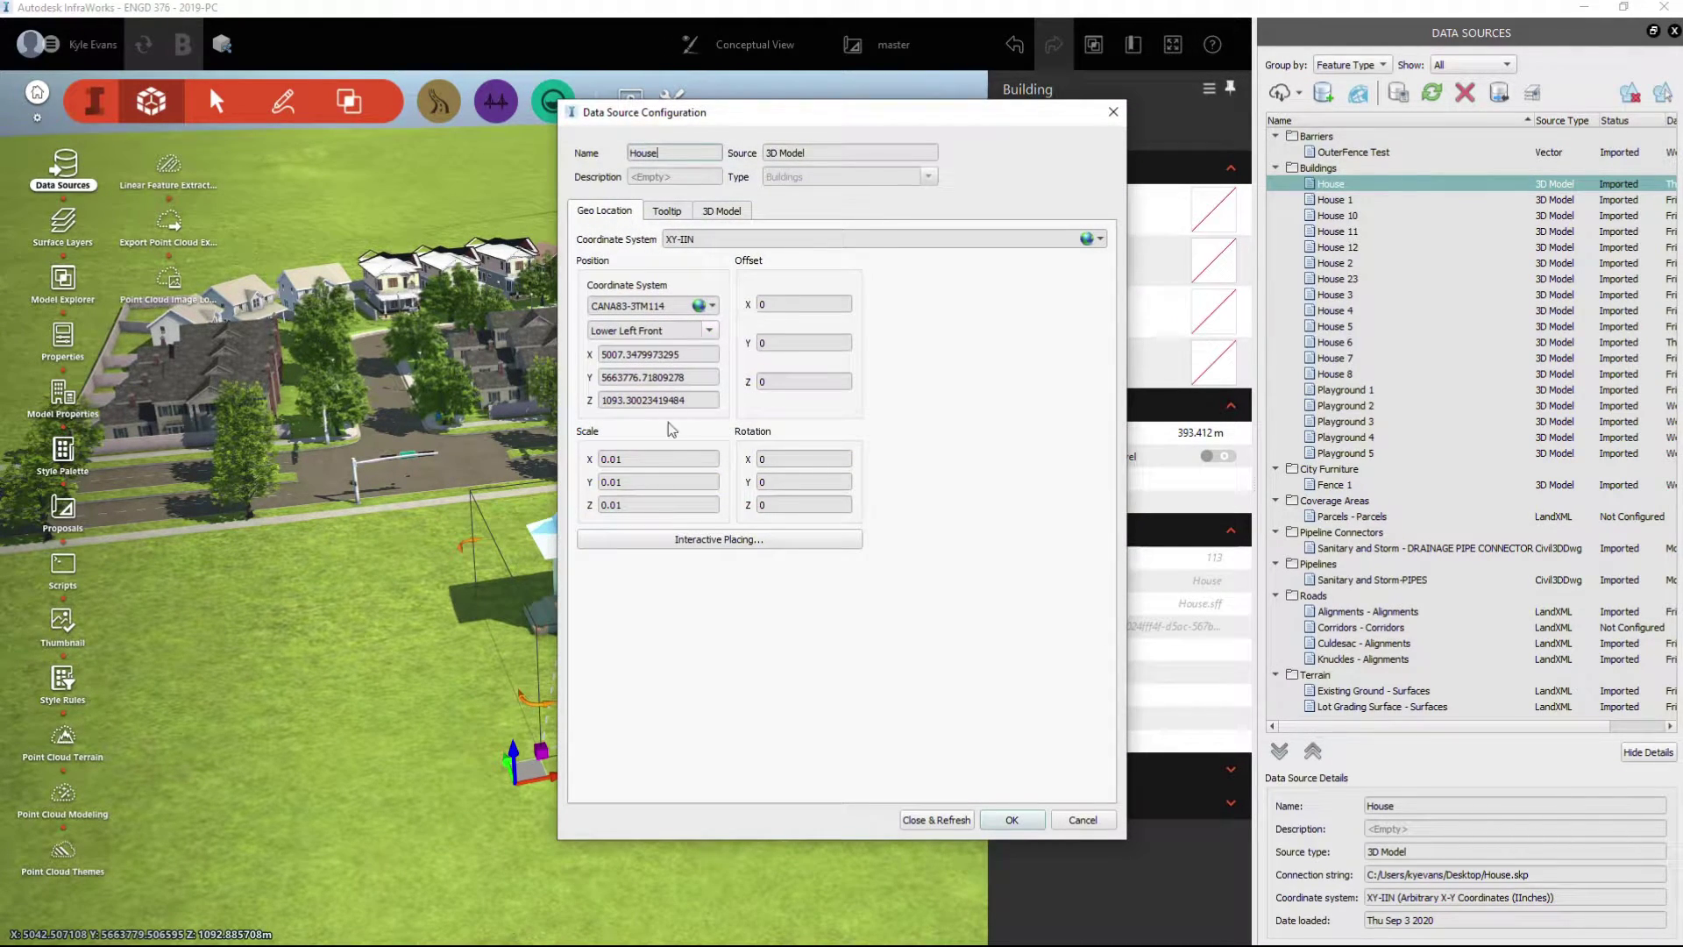
key("Escape")
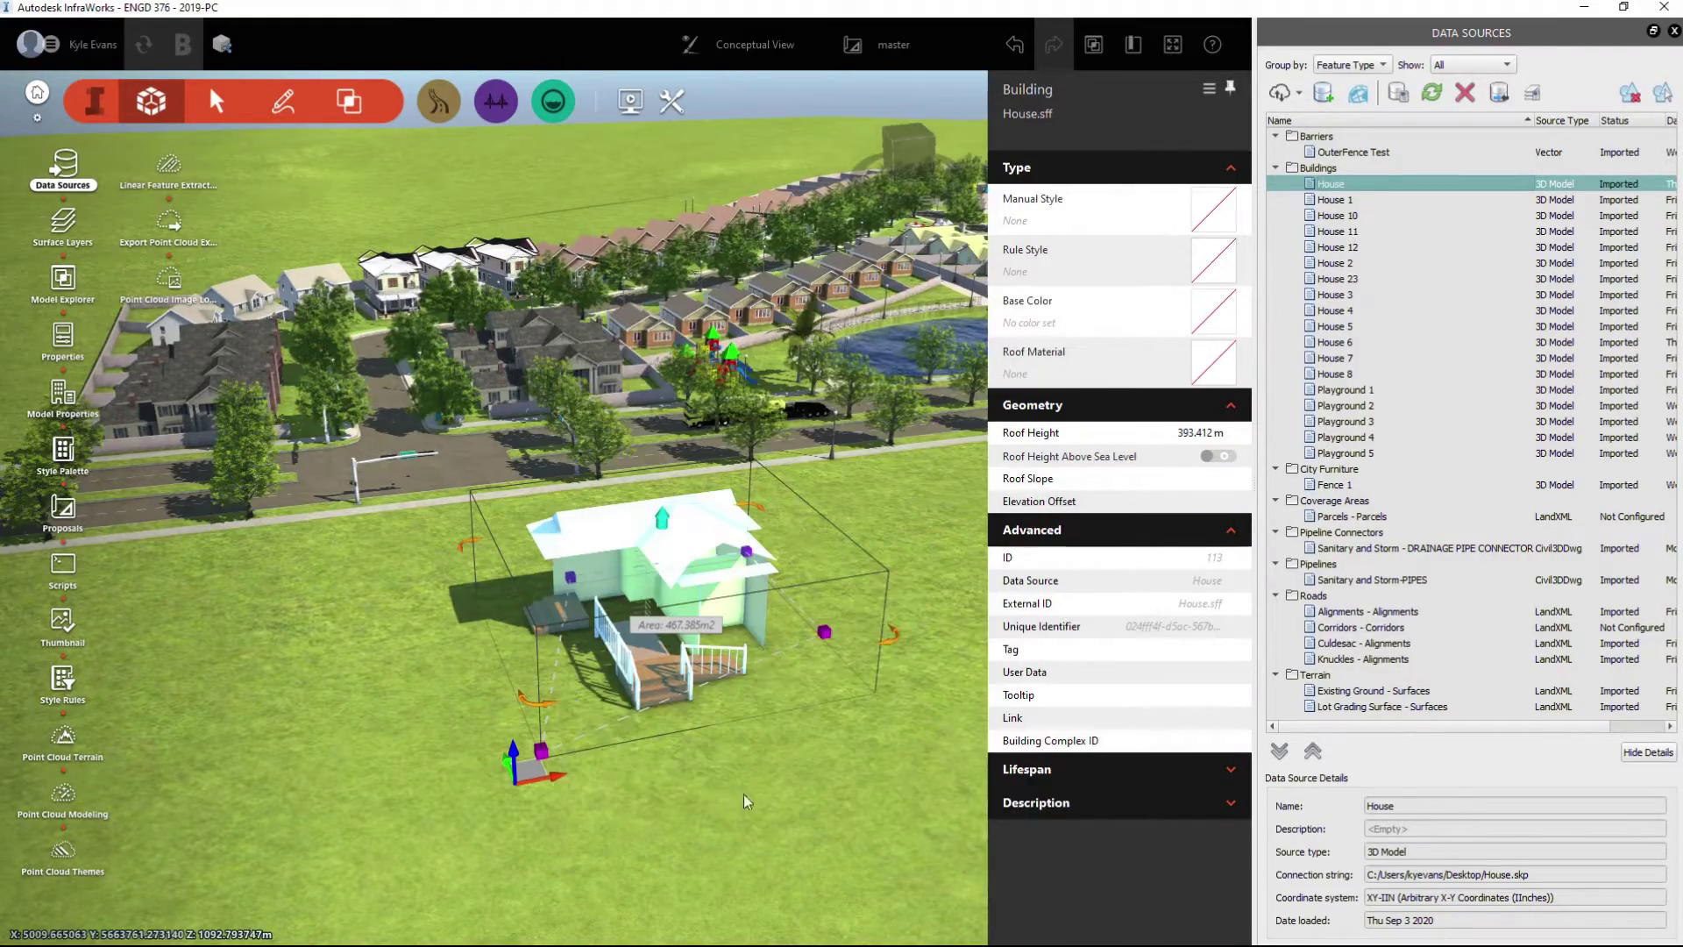
left_click(442, 619)
Examine the divided road, pond, playground and surrounding houses next to the imported house
middle_click_drag(695, 584, 477, 689)
left_click_drag(477, 689, 813, 620)
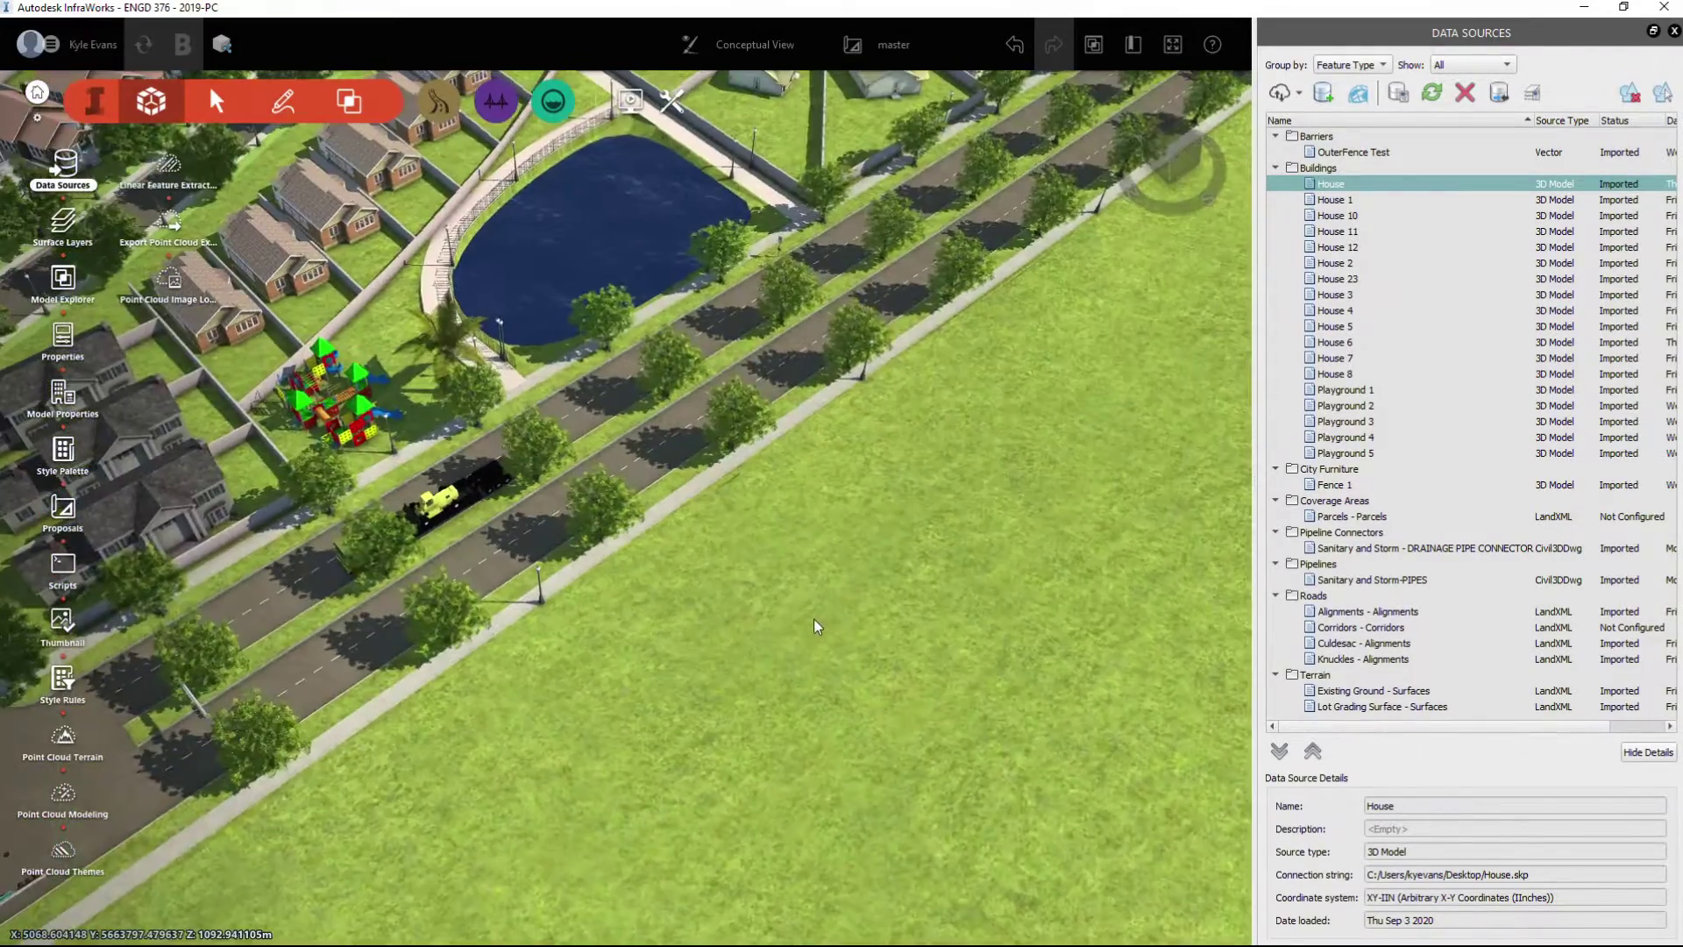
middle_click_drag(738, 691, 749, 820)
left_click_drag(750, 820, 815, 618)
middle_click_drag(819, 667, 855, 818)
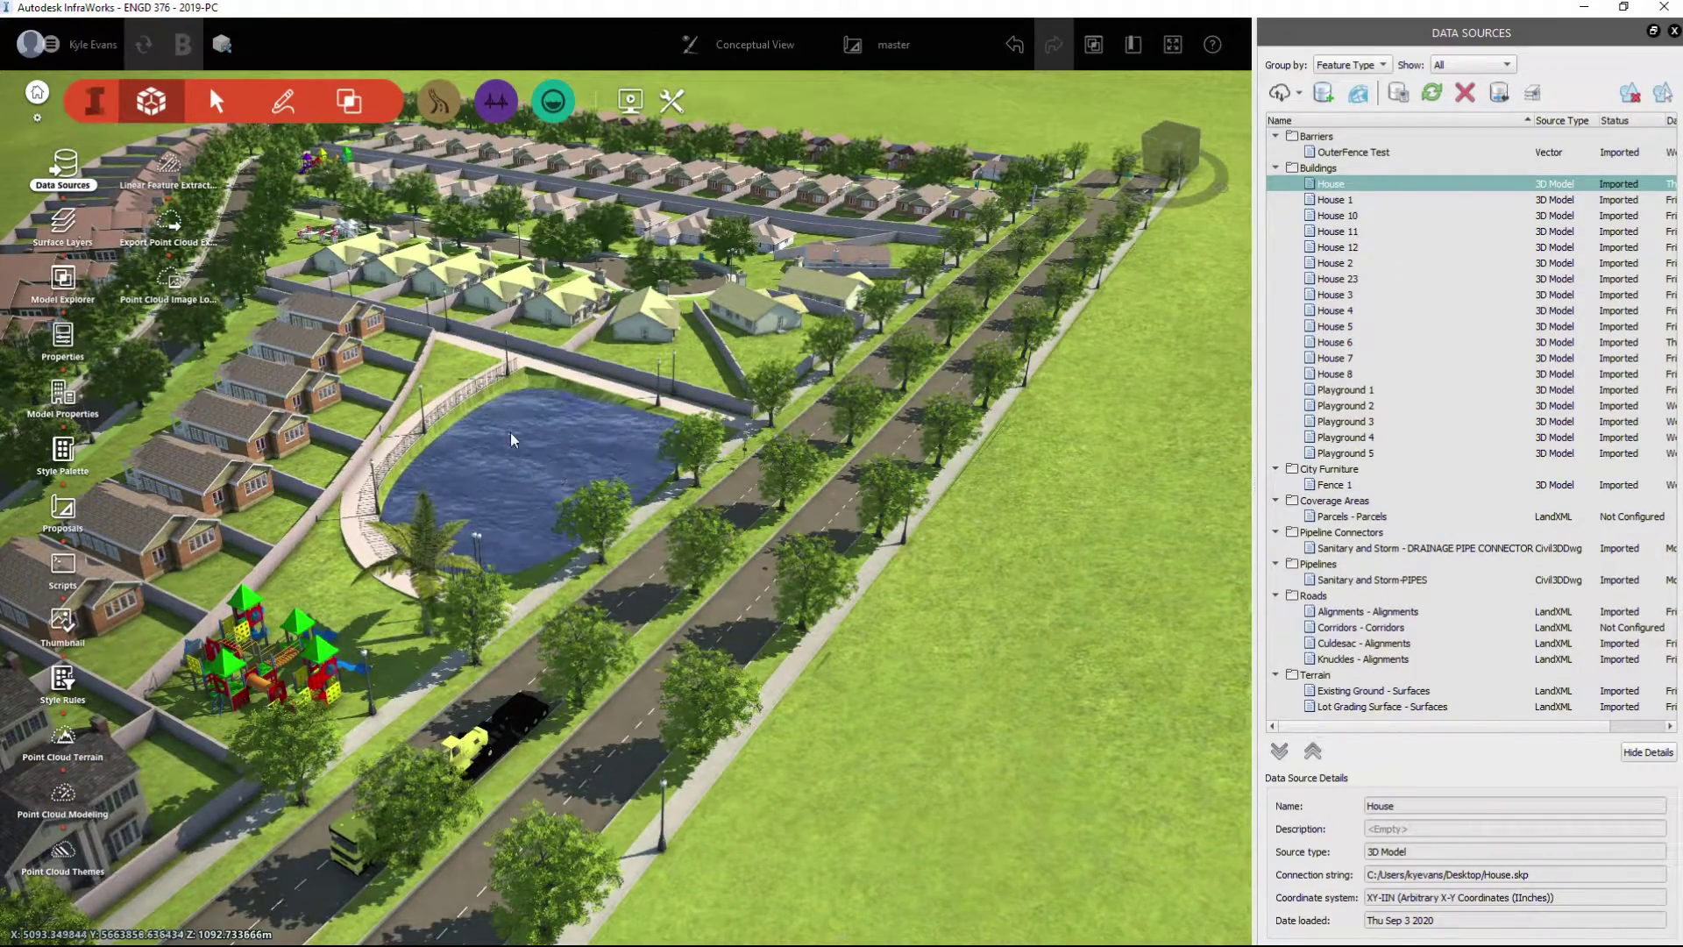
left_click_drag(776, 855, 598, 360)
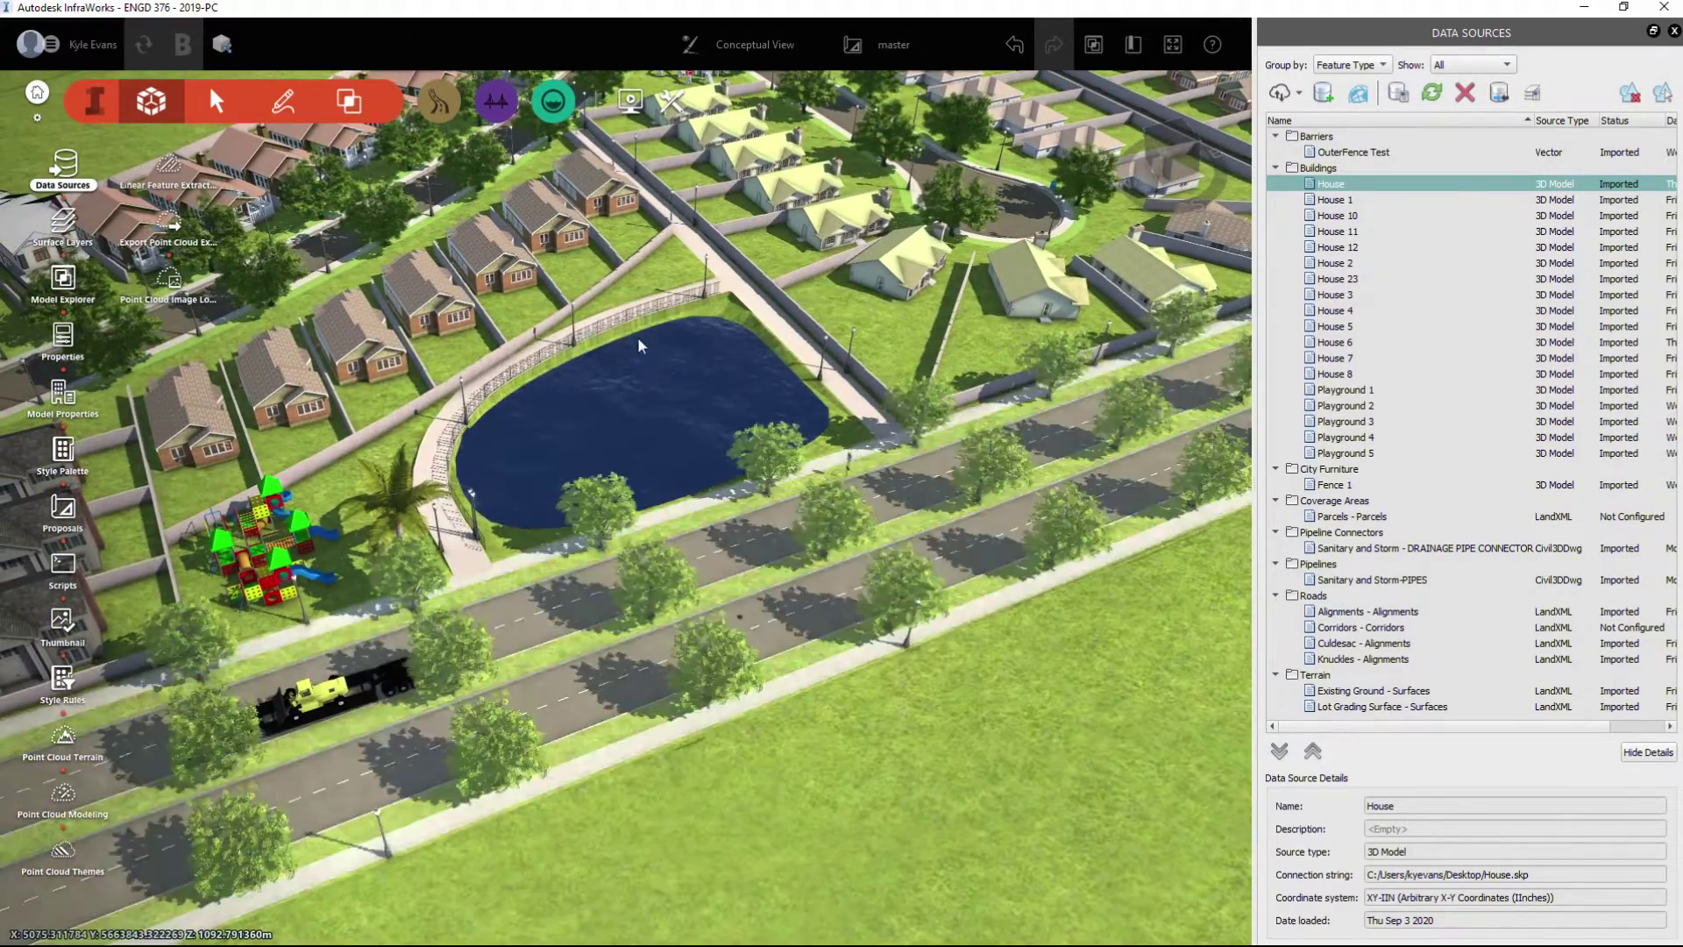
middle_click_drag(377, 859, 623, 712)
left_click_drag(623, 712, 700, 608)
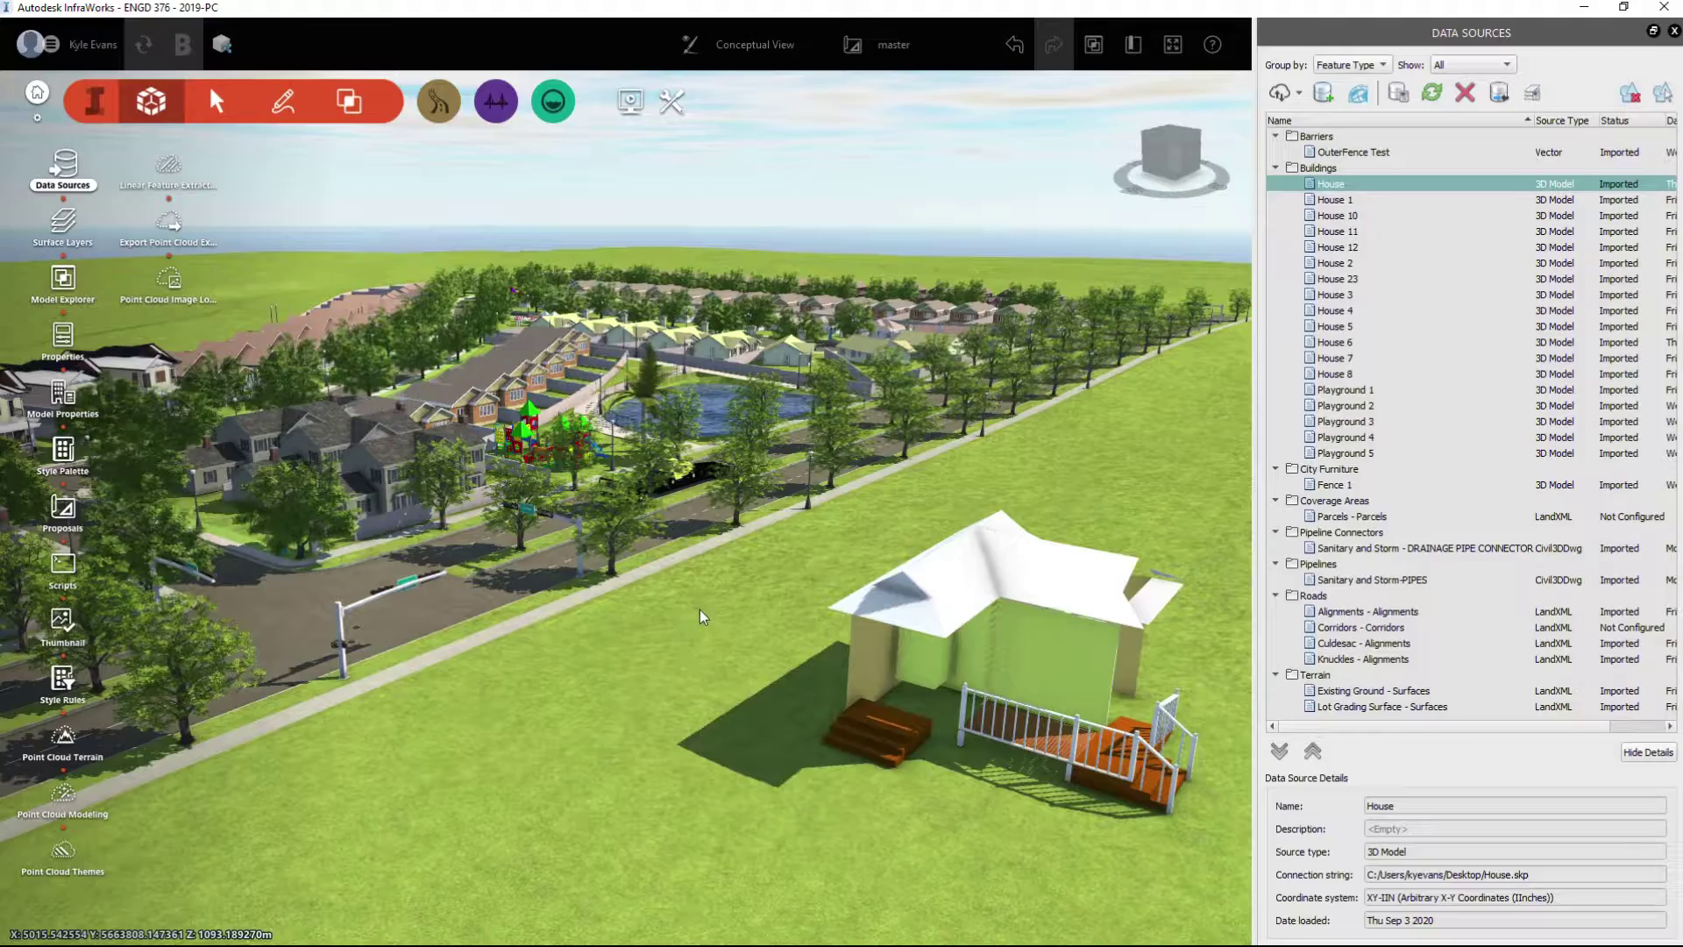
Inspect the 9 Street traffic light and the manhole covers at the intersection, and clear the selection
middle_click_drag(293, 615, 517, 558)
left_click(516, 559)
scroll(454, 808, "up", 2)
left_click_drag(491, 766, 451, 561)
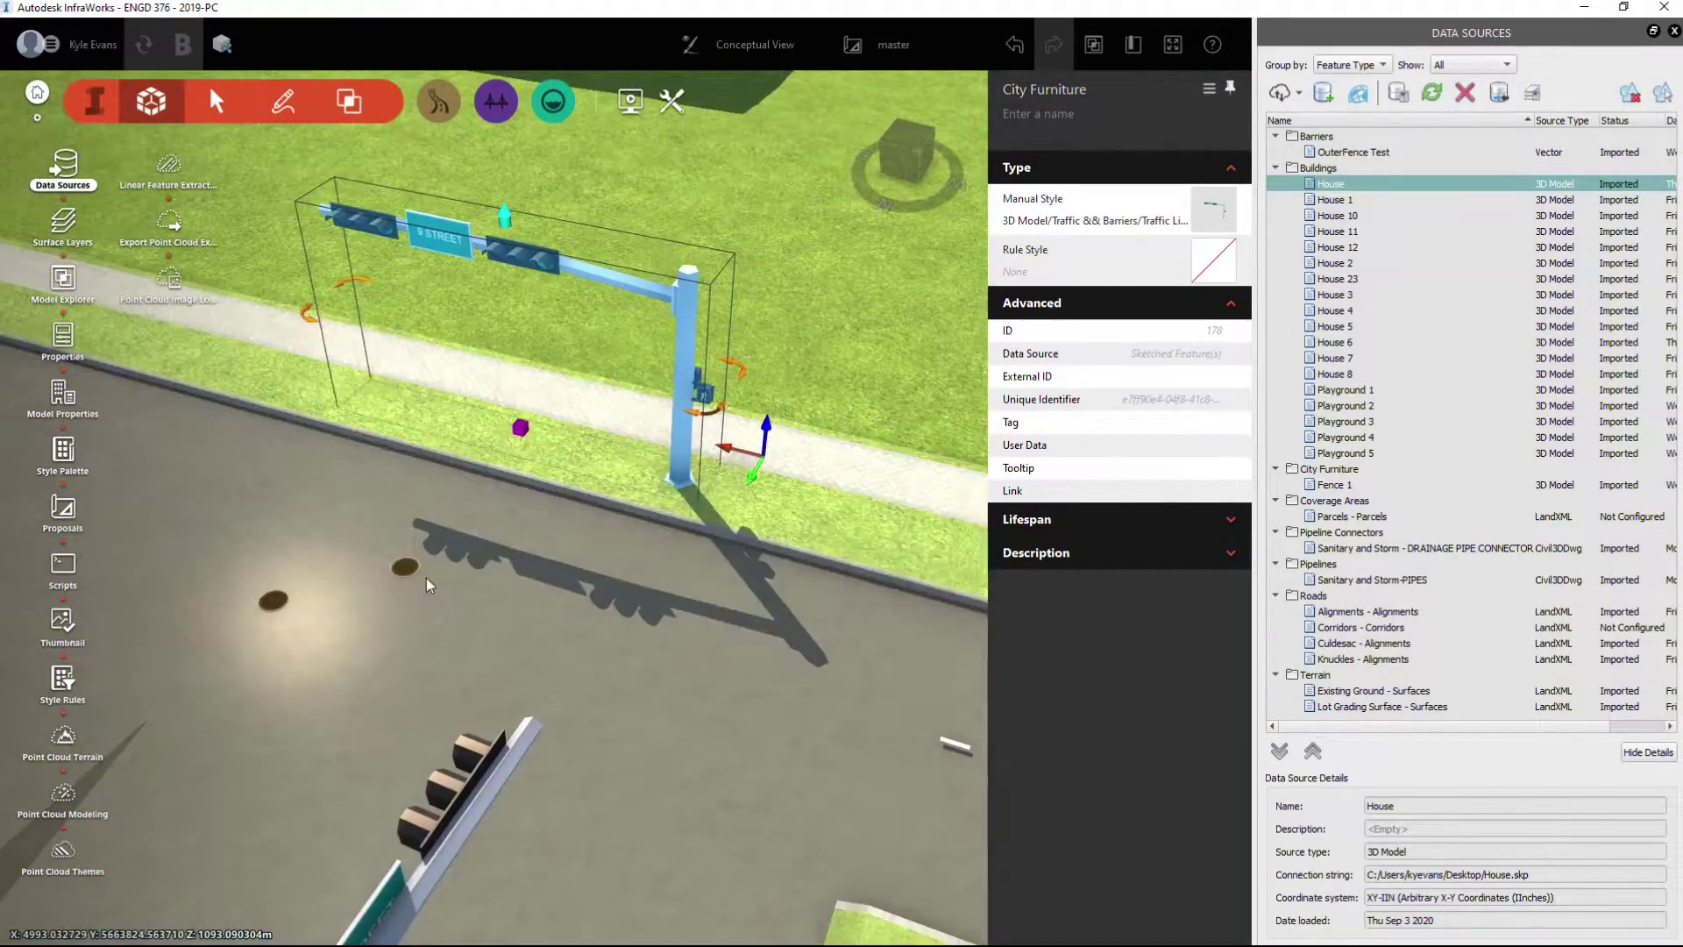
left_click(418, 572)
left_click_drag(613, 780, 412, 795)
key("Escape")
Examine the street lights, trees and houses along the curved residential street
scroll(451, 450, "down", 3)
scroll(412, 472, "down", 3)
middle_click_drag(561, 438, 1130, 421)
middle_click_drag(587, 629, 1052, 561)
left_click_drag(567, 623, 491, 793)
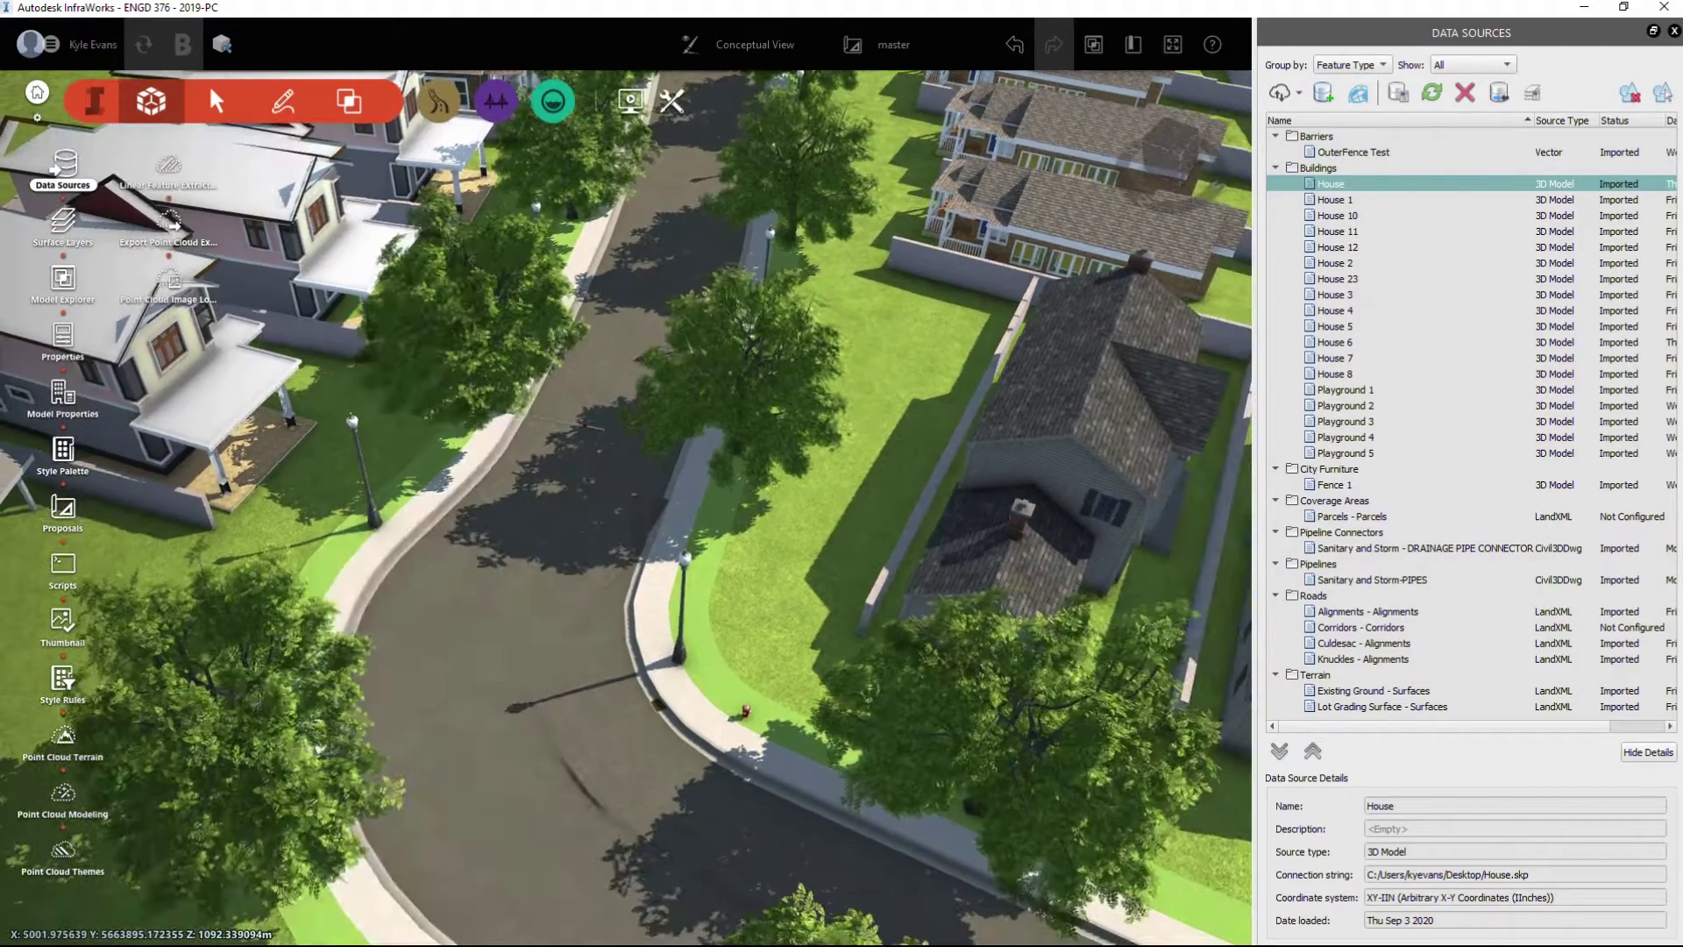